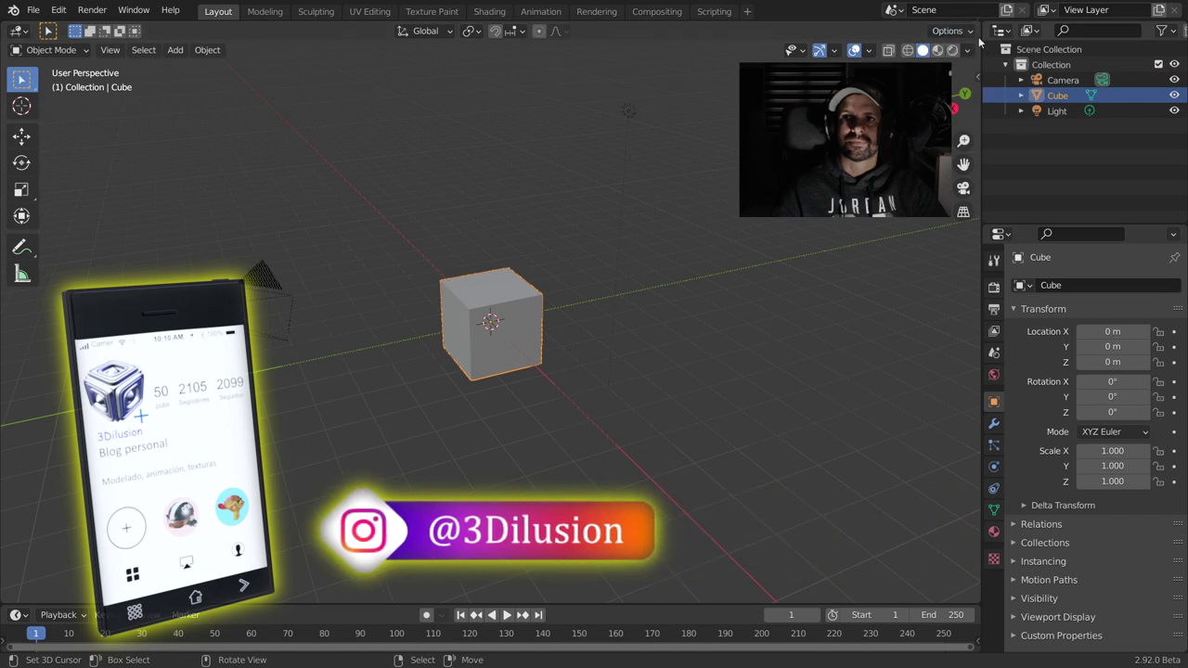
- Split the 3D view into two stacked viewports and delete the default cube
{"action": "left_click_drag", "start_coordinate": [980, 50], "coordinate": [637, 364]}
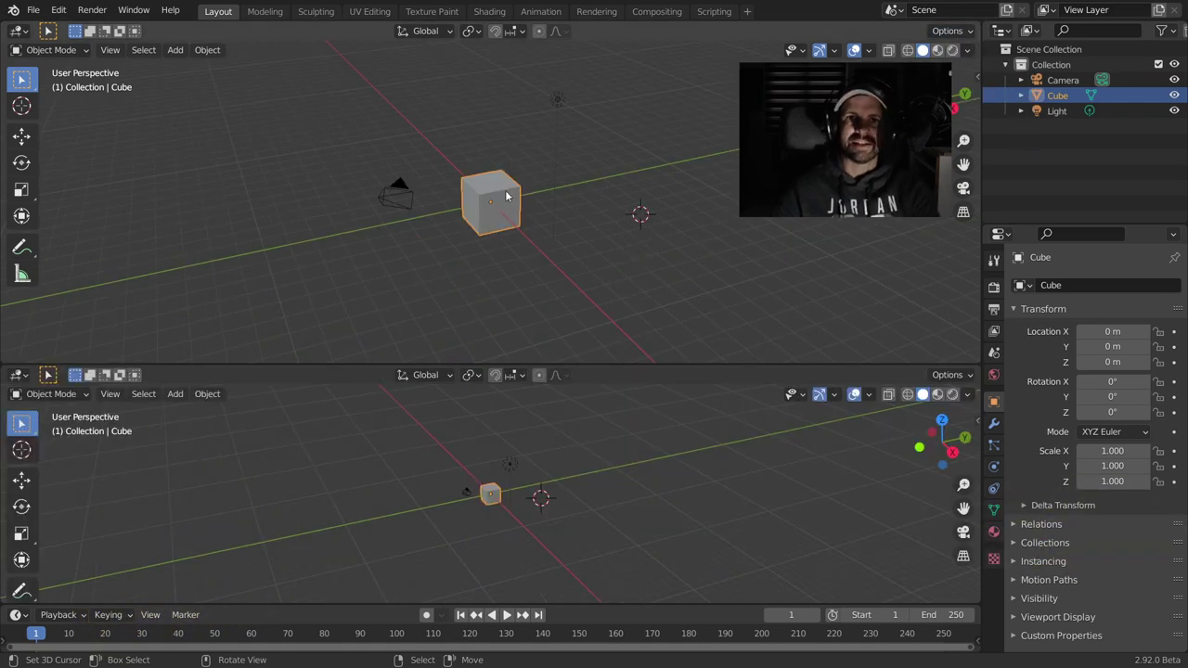
{"action": "key", "text": "Delete"}
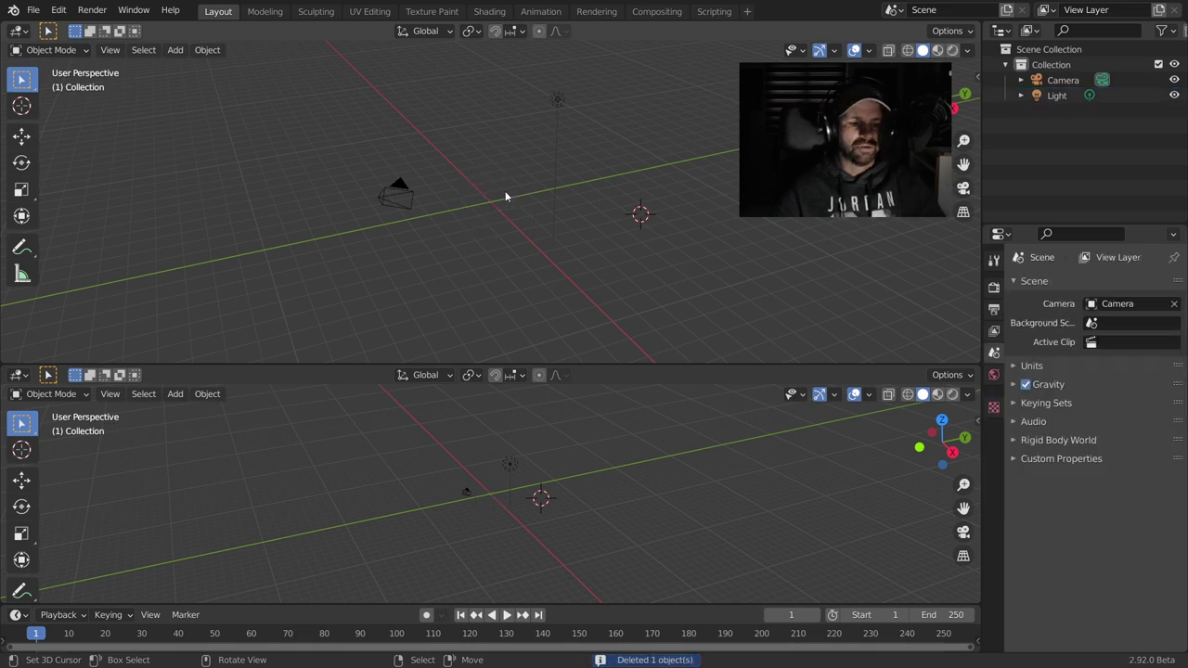
- Add a plane, move it to the world origin and scale it to 5.143
{"action": "key", "text": "shift+a"}
{"action": "left_click", "coordinate": [560, 192]}
{"action": "mouse_move", "coordinate": [560, 192]}
{"action": "middle_mouse_down"}
{"action": "mouse_move", "coordinate": [568, 301]}
{"action": "mouse_move", "coordinate": [588, 273]}
{"action": "middle_mouse_up"}
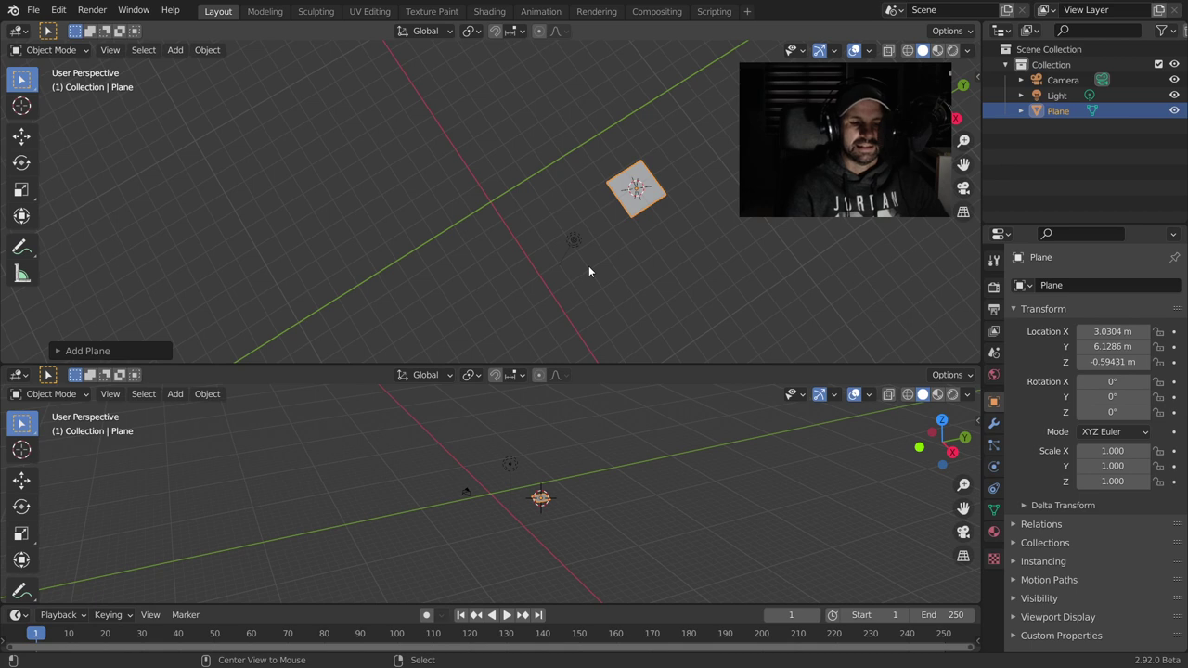
{"action": "key", "text": "alt+g"}
{"action": "key", "text": "s"}
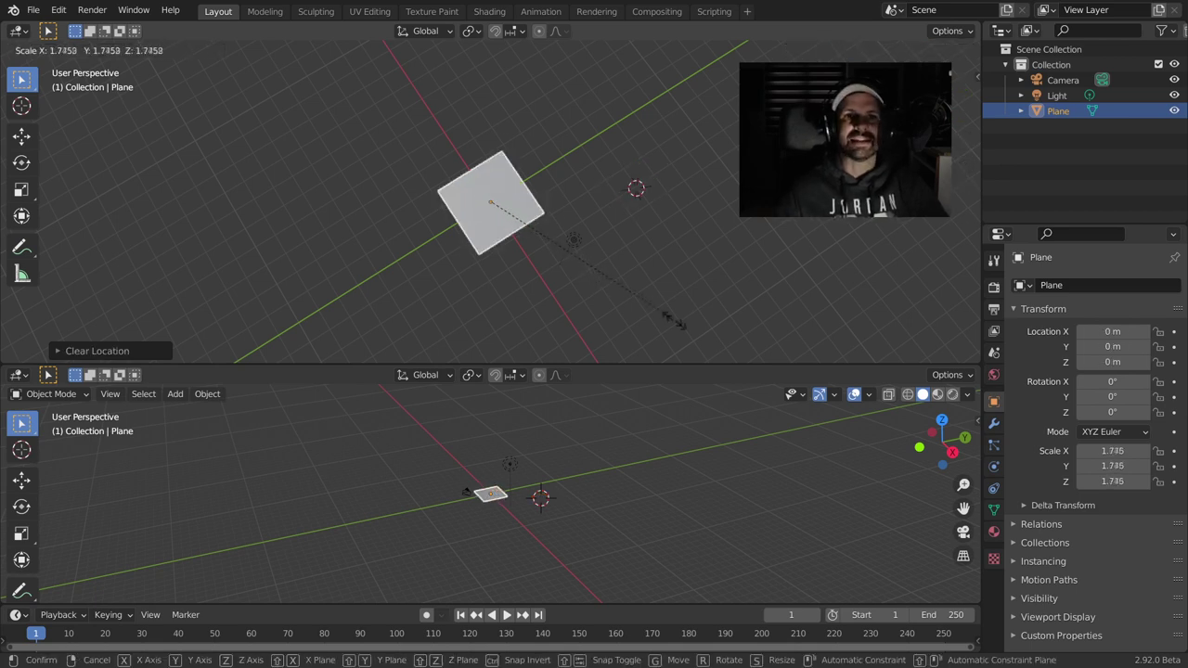
{"action": "left_click", "coordinate": [571, 237]}
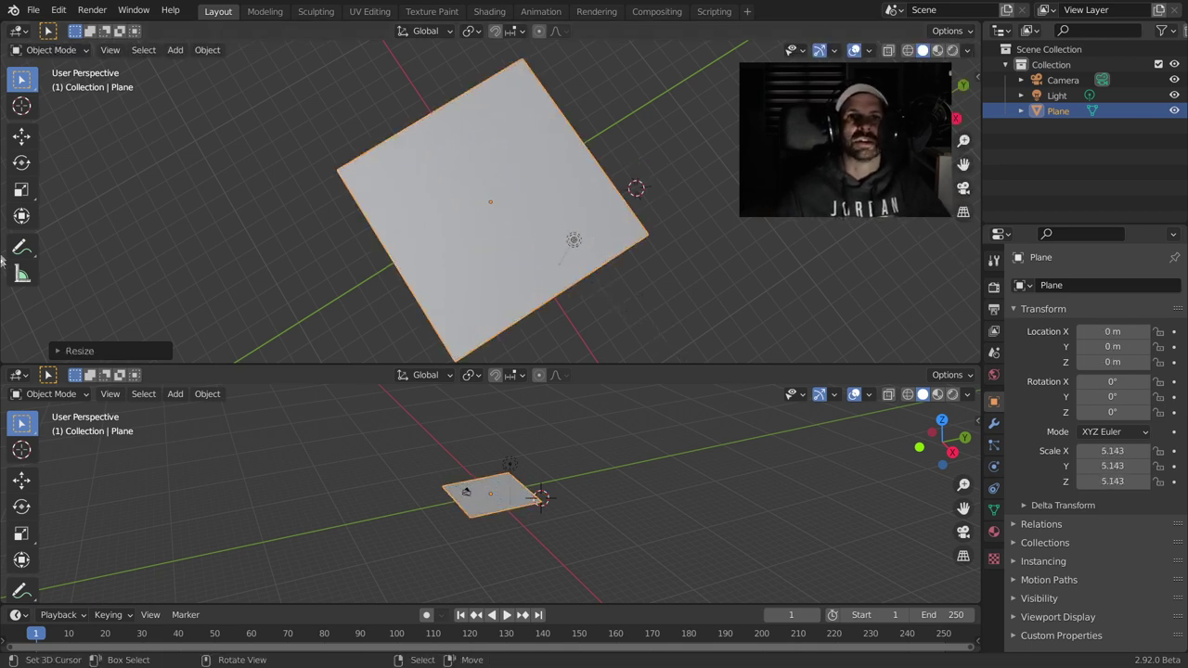
{"action": "middle_click_drag", "start_coordinate": [570, 237], "coordinate": [581, 153]}
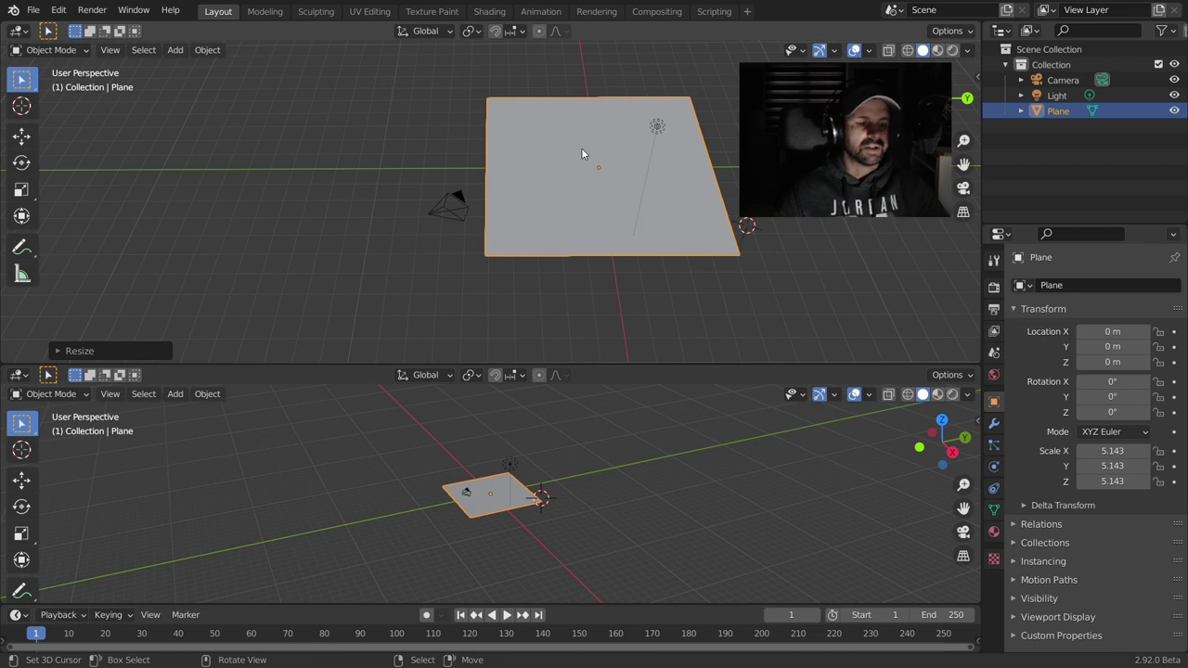
- Subdivide the plane's mesh three times into a fine grid
{"action": "key", "text": "Tab"}
{"action": "right_click", "coordinate": [581, 148]}
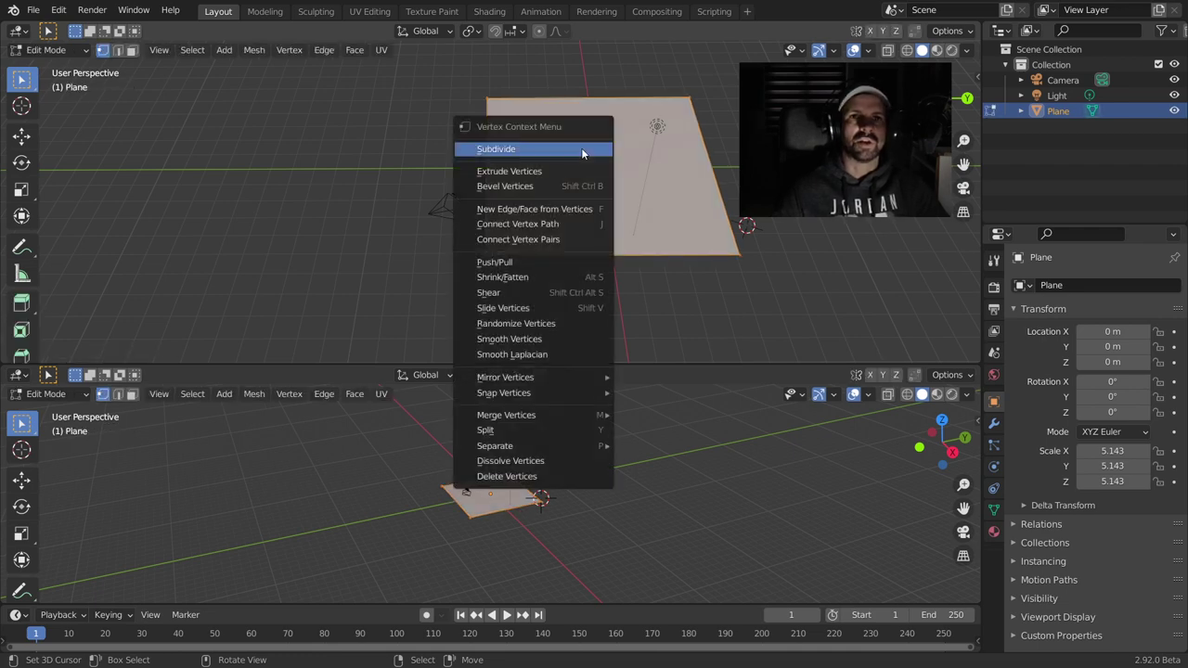
{"action": "left_click", "coordinate": [583, 151]}
{"action": "right_click", "coordinate": [581, 148]}
{"action": "left_click", "coordinate": [583, 151]}
{"action": "right_click", "coordinate": [581, 149]}
{"action": "left_click", "coordinate": [583, 151]}
- From top view, add a cube on the red axis beside the plane
{"action": "middle_click_drag", "start_coordinate": [586, 178], "coordinate": [675, 155]}
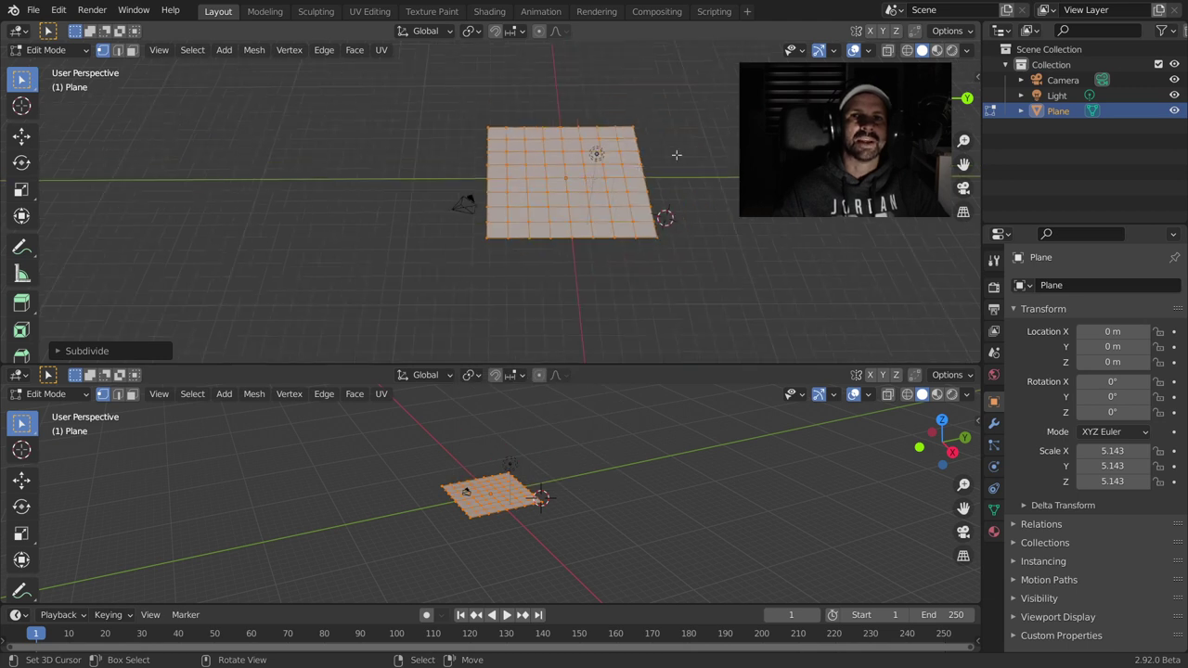
{"action": "key", "text": "KP_7"}
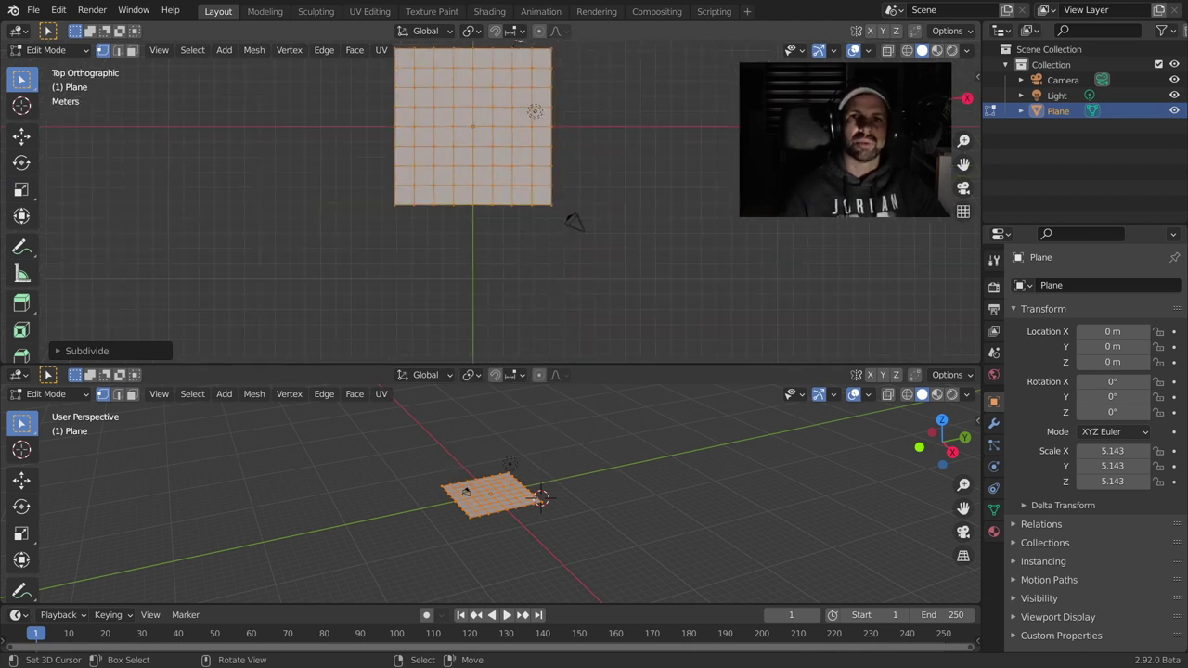
{"action": "right_click", "coordinate": [554, 569], "text": "shift"}
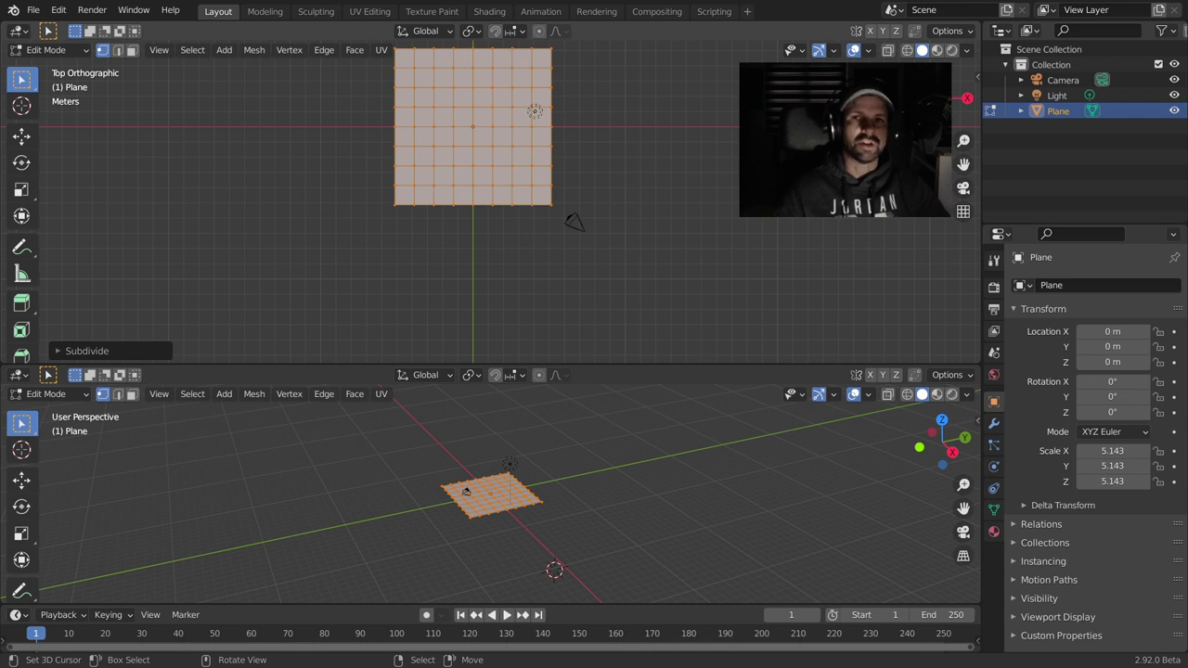
{"action": "key", "text": "shift+a"}
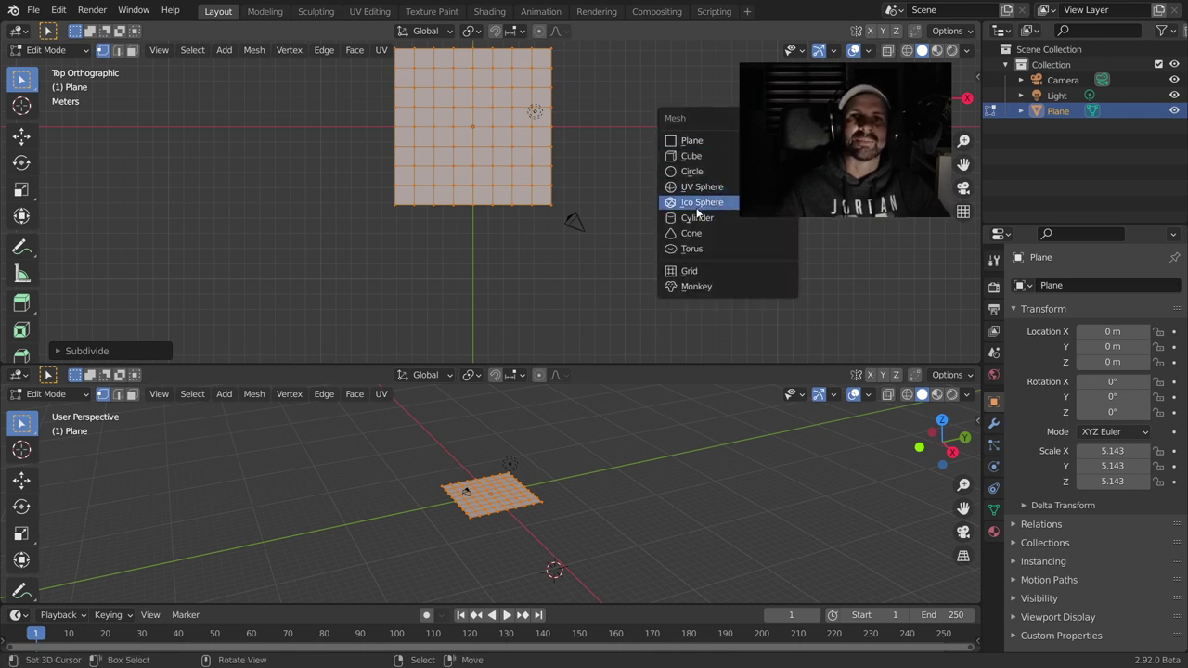
{"action": "left_click", "coordinate": [692, 155]}
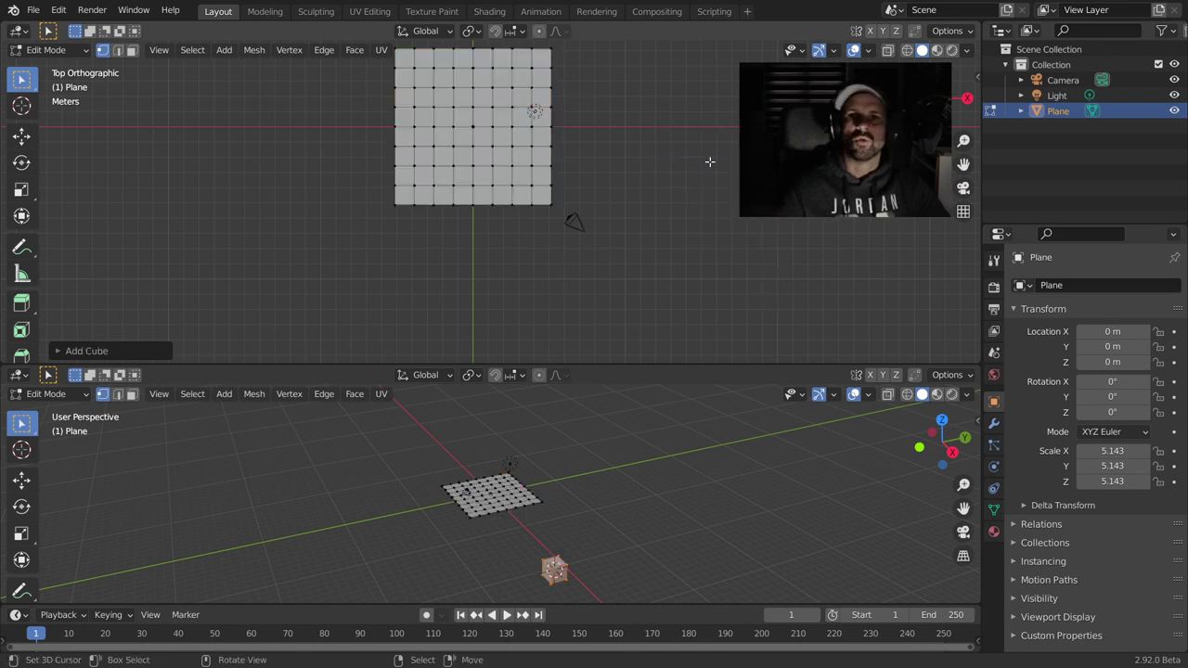
- Inset the cube's top face and extrude it upward into a column
{"action": "middle_click_drag", "start_coordinate": [703, 151], "coordinate": [705, 130]}
{"action": "key", "text": "alt+a"}
{"action": "key", "text": "2"}
{"action": "key", "text": "3"}
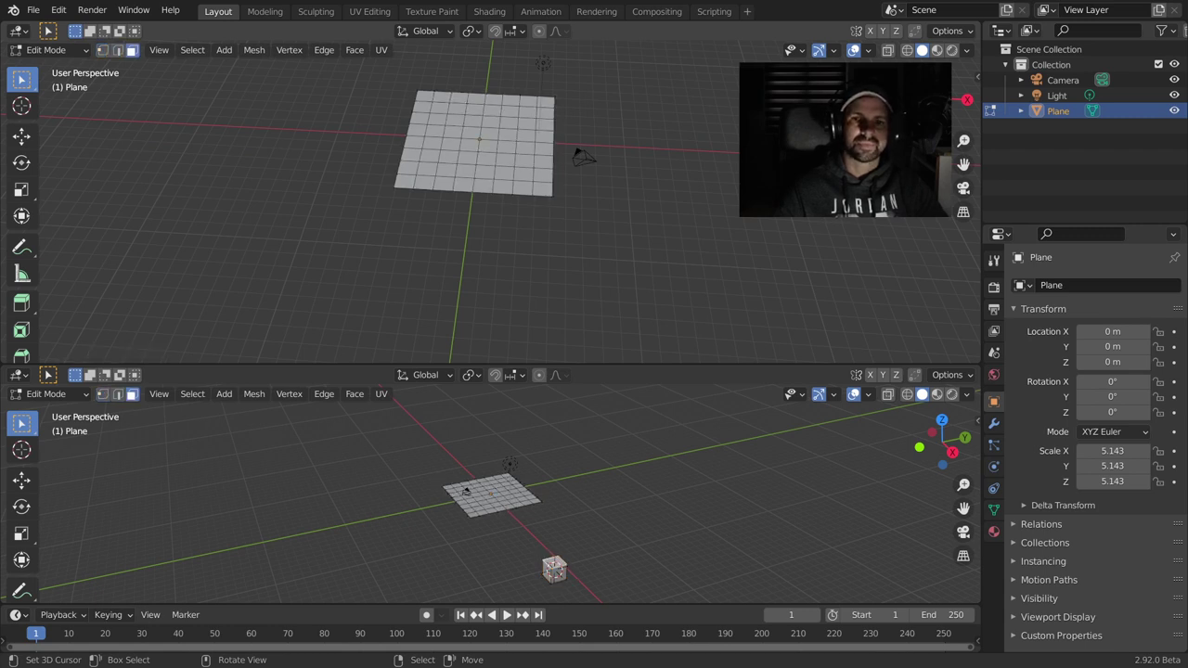
{"action": "key", "text": "i"}
{"action": "key", "text": "Return"}
{"action": "key", "text": "e"}
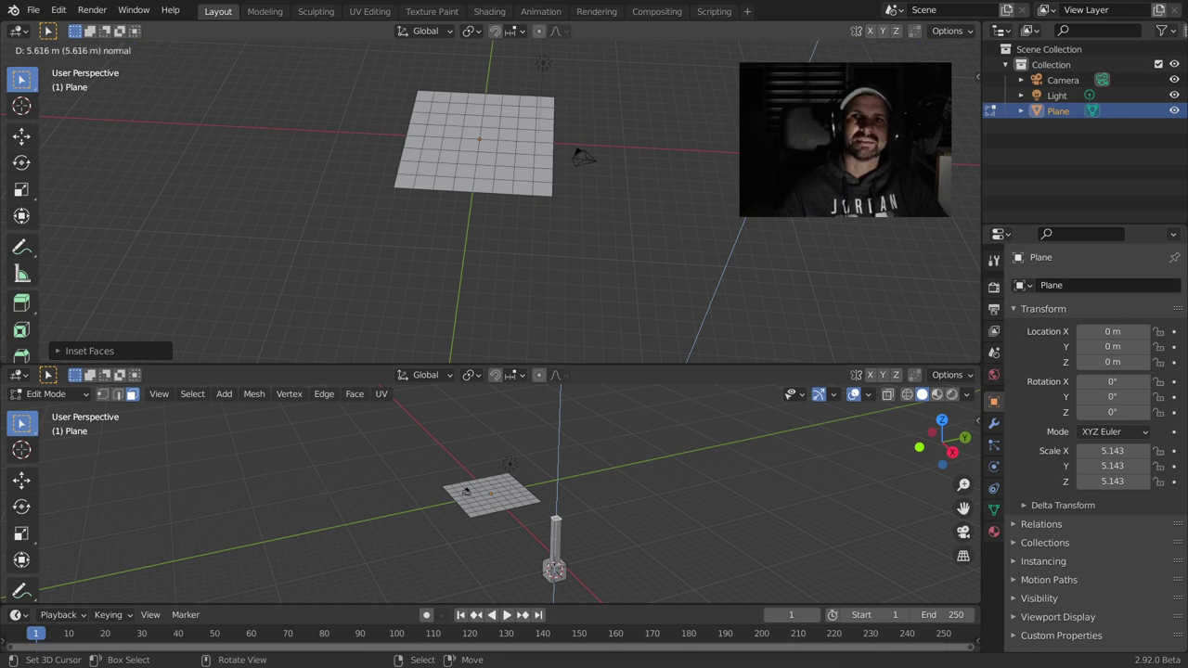
{"action": "key", "text": "Return"}
- Add a loop cut midway up the column and scale its upper section to widen the top
{"action": "middle_click_drag", "start_coordinate": [576, 158], "coordinate": [733, 102]}
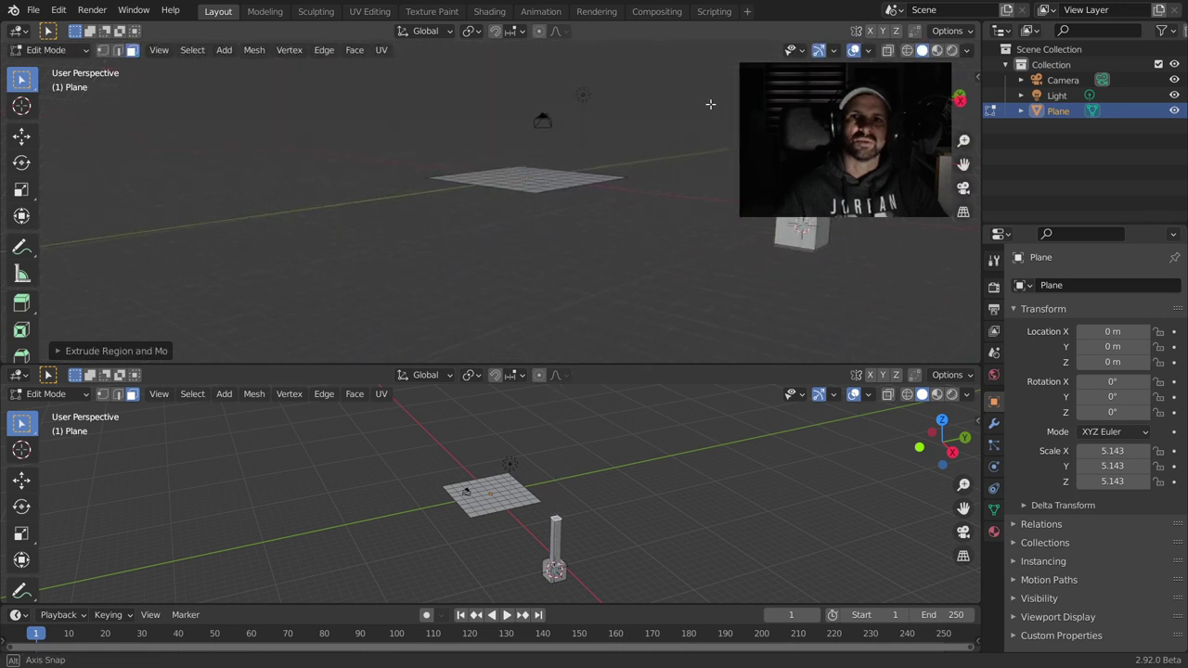
{"action": "middle_click_drag", "start_coordinate": [733, 102], "coordinate": [742, 97]}
{"action": "mouse_move", "coordinate": [817, 112]}
{"action": "middle_mouse_down"}
{"action": "mouse_move", "coordinate": [761, 102]}
{"action": "mouse_move", "coordinate": [723, 120]}
{"action": "middle_mouse_up"}
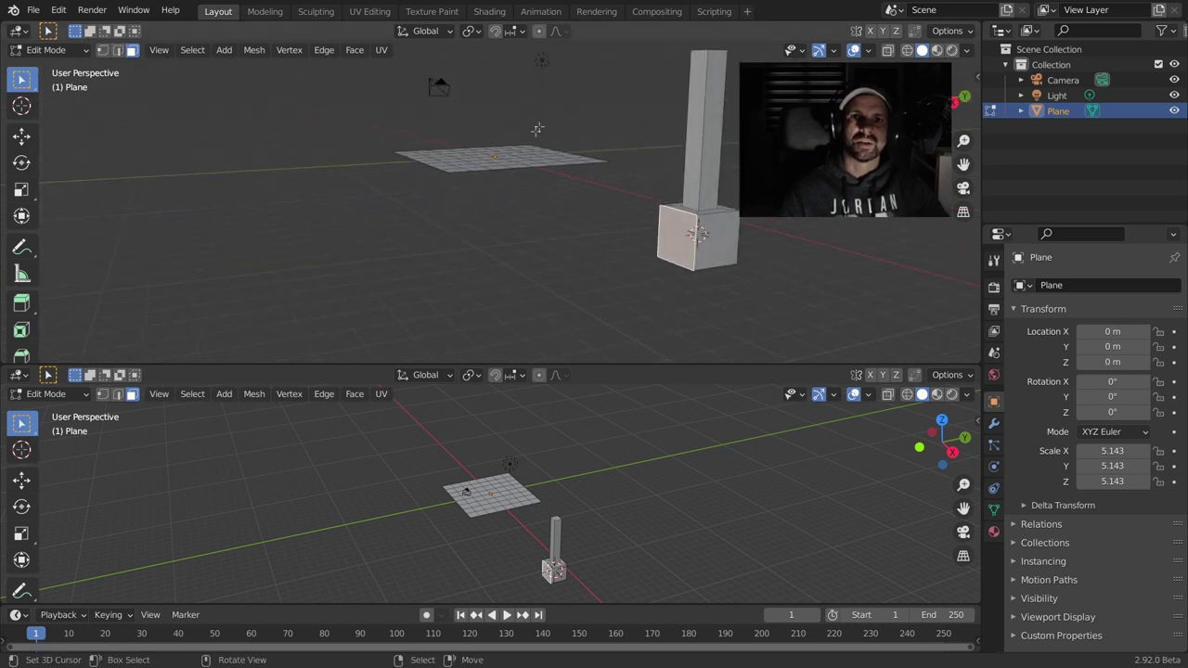
{"action": "key", "text": "ctrl+r"}
{"action": "left_click", "coordinate": [700, 93]}
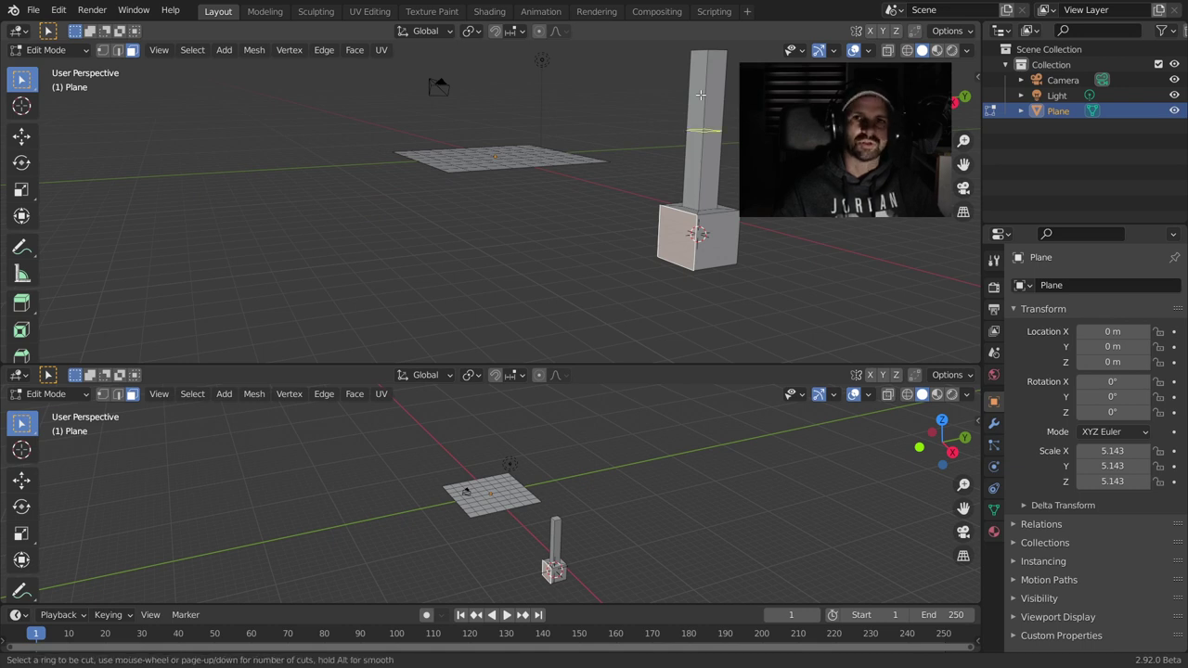
{"action": "left_click", "coordinate": [700, 94]}
{"action": "key", "text": "s"}
{"action": "left_click", "coordinate": [687, 139]}
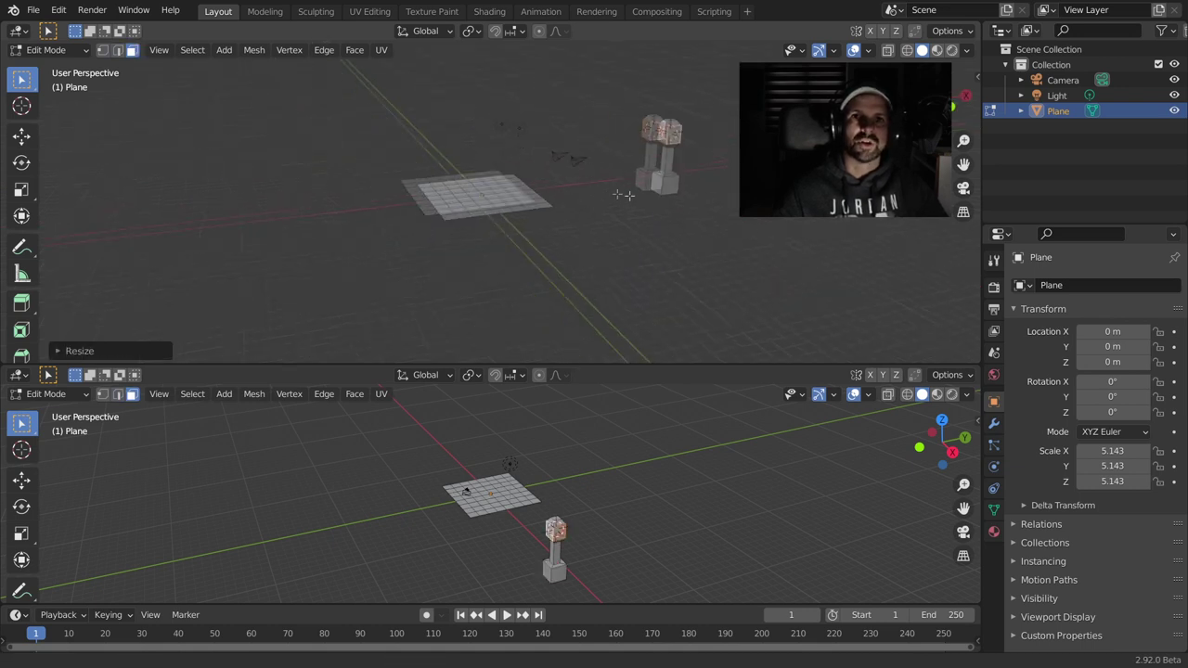
- Add a cone beside the column from top view and return to Object Mode
{"action": "mouse_move", "coordinate": [687, 139]}
{"action": "middle_mouse_down"}
{"action": "mouse_move", "coordinate": [886, 51]}
{"action": "mouse_move", "coordinate": [661, 158]}
{"action": "middle_mouse_up"}
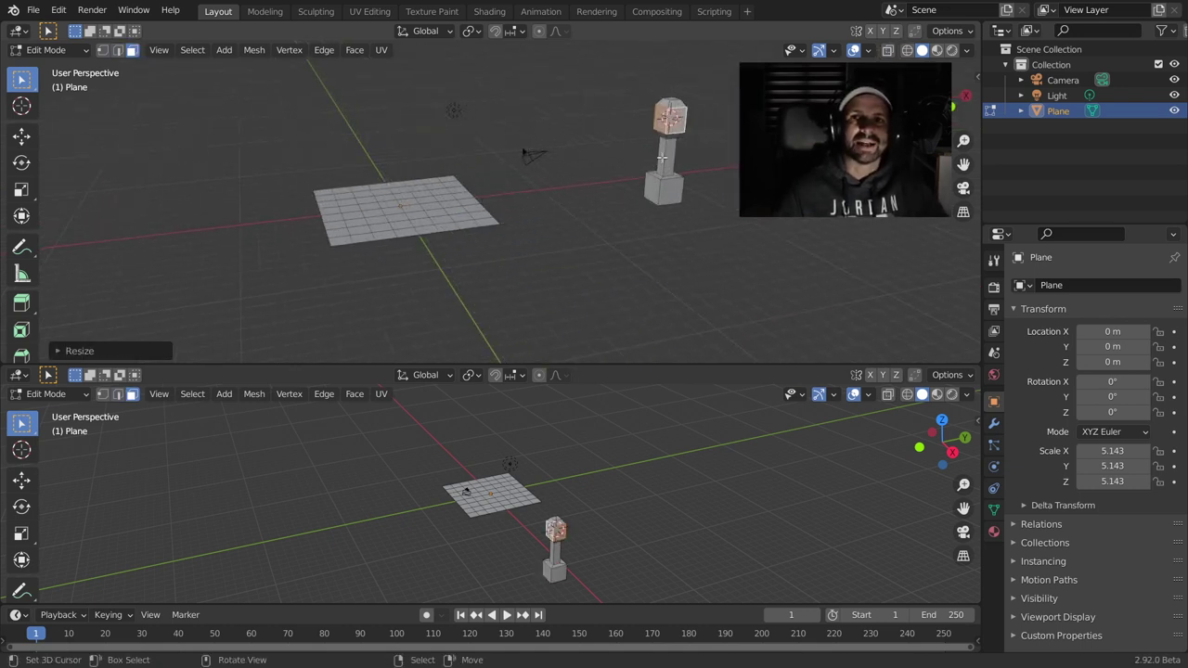
{"action": "key", "text": "KP_7"}
{"action": "right_click", "coordinate": [730, 80], "text": "shift"}
{"action": "key", "text": "shift+a"}
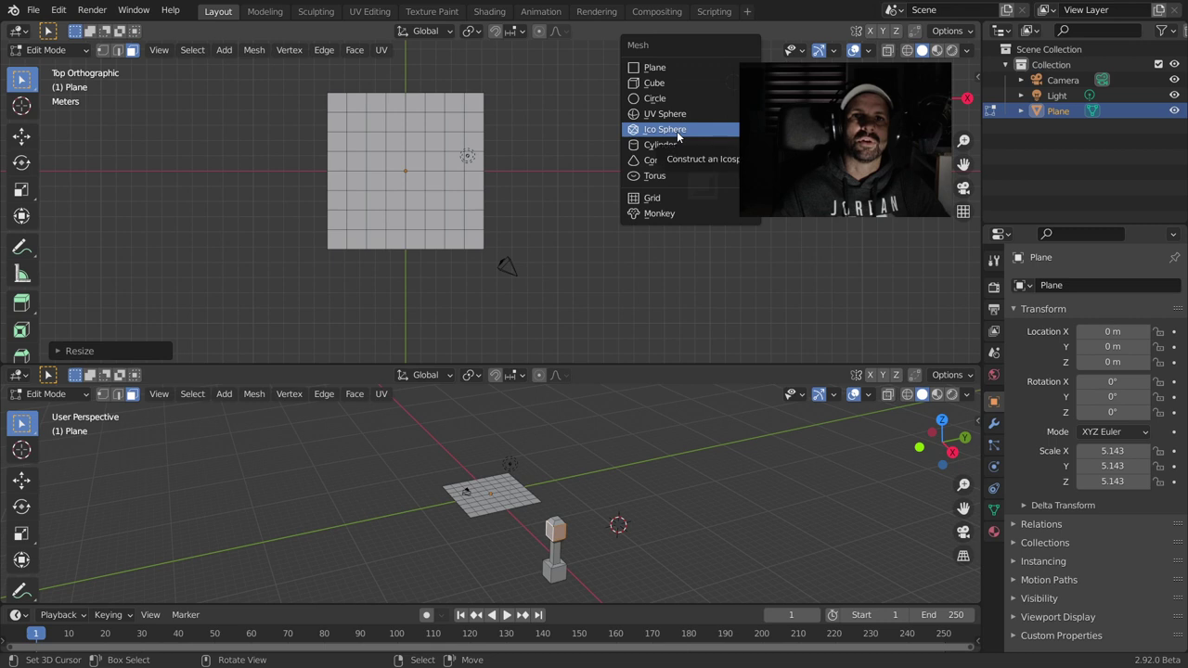
{"action": "left_click", "coordinate": [666, 161]}
{"action": "mouse_move", "coordinate": [736, 228]}
{"action": "middle_mouse_down"}
{"action": "mouse_move", "coordinate": [728, 114]}
{"action": "mouse_move", "coordinate": [651, 195]}
{"action": "middle_mouse_up"}
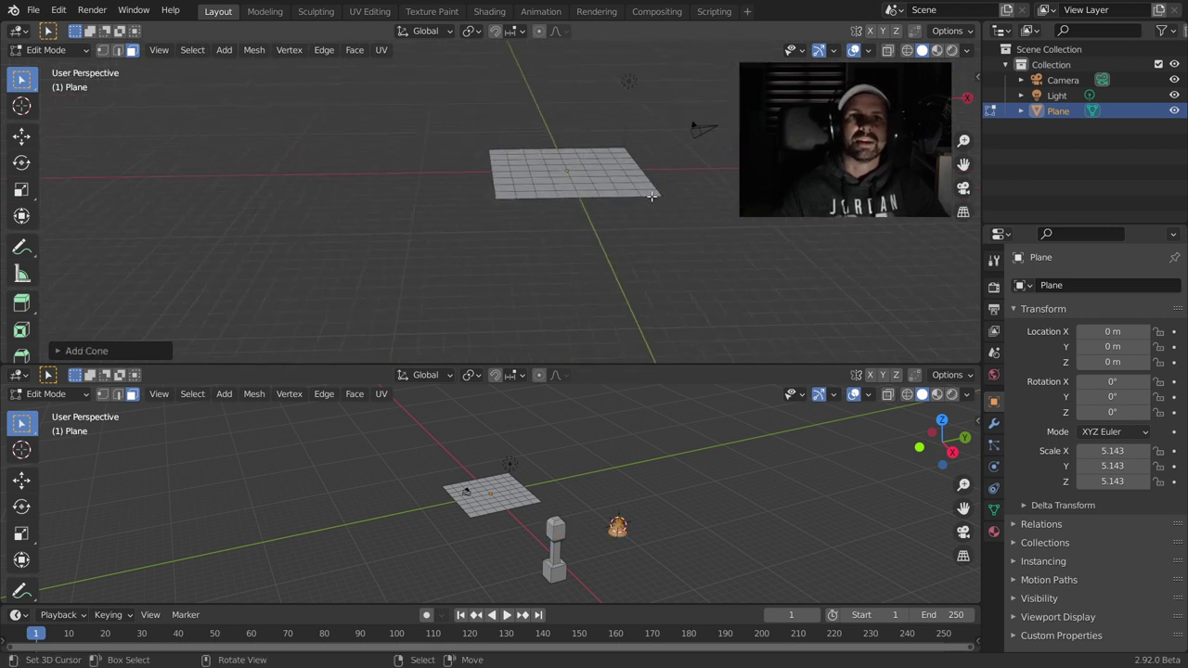
{"action": "key", "text": "Tab"}
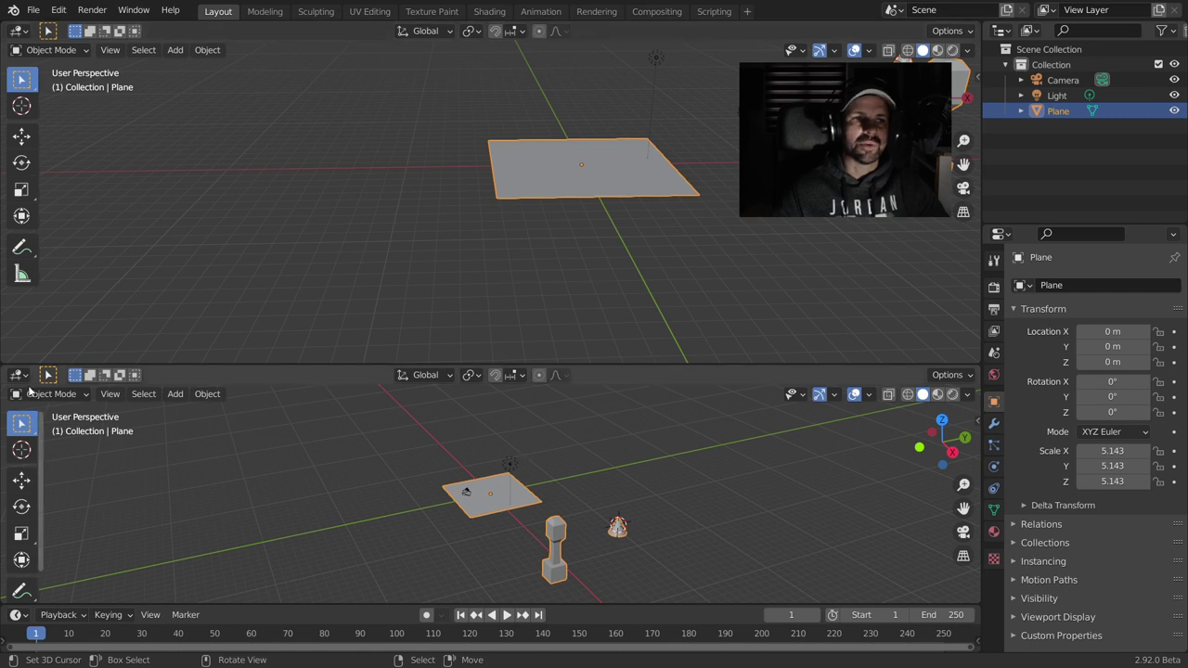
{"action": "left_click", "coordinate": [16, 374]}
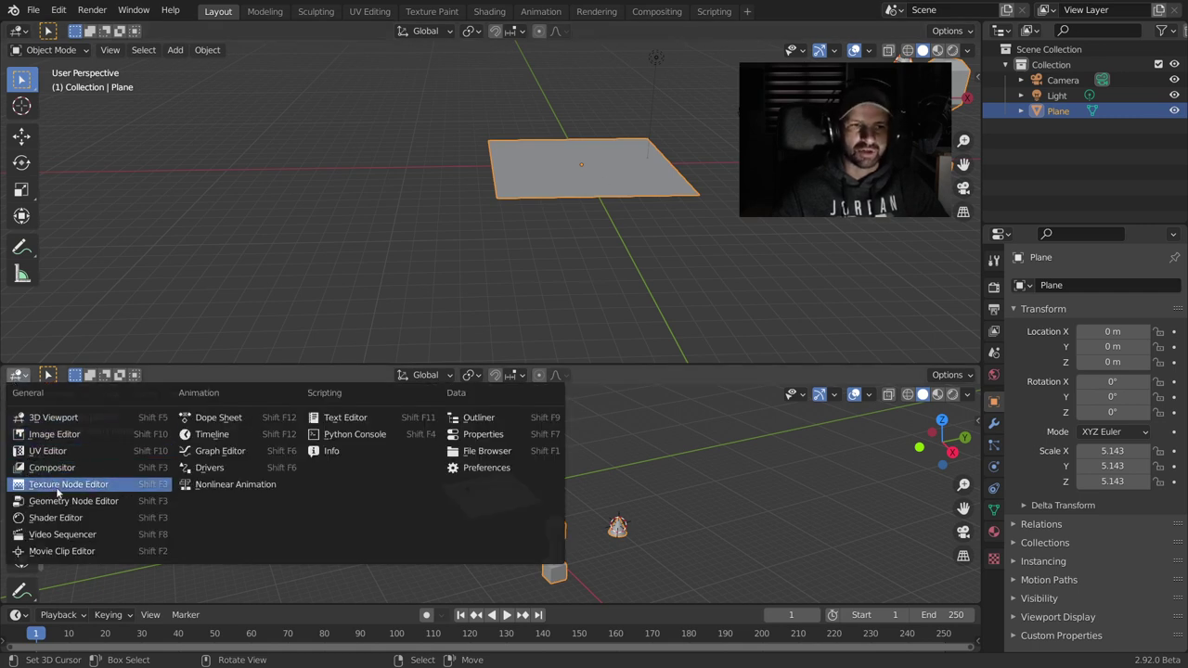
- Make the lower area a Geometry Node Editor and drag its border up to enlarge it
{"action": "left_click", "coordinate": [65, 501]}
{"action": "left_click", "coordinate": [17, 375]}
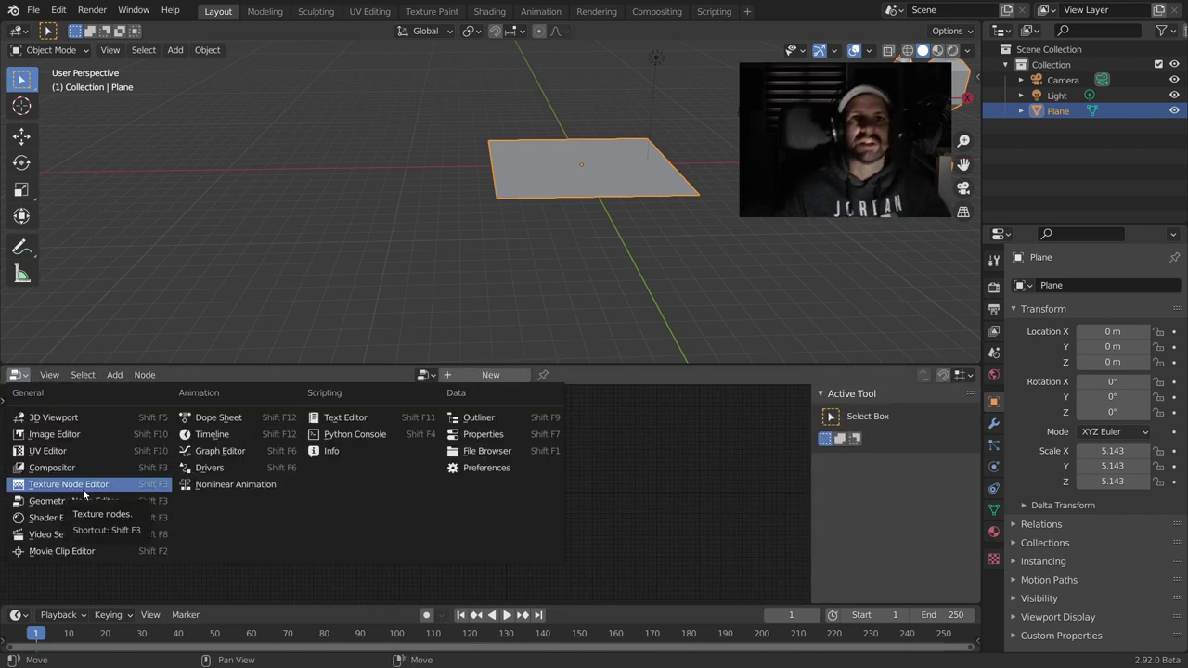
{"action": "left_click", "coordinate": [82, 488]}
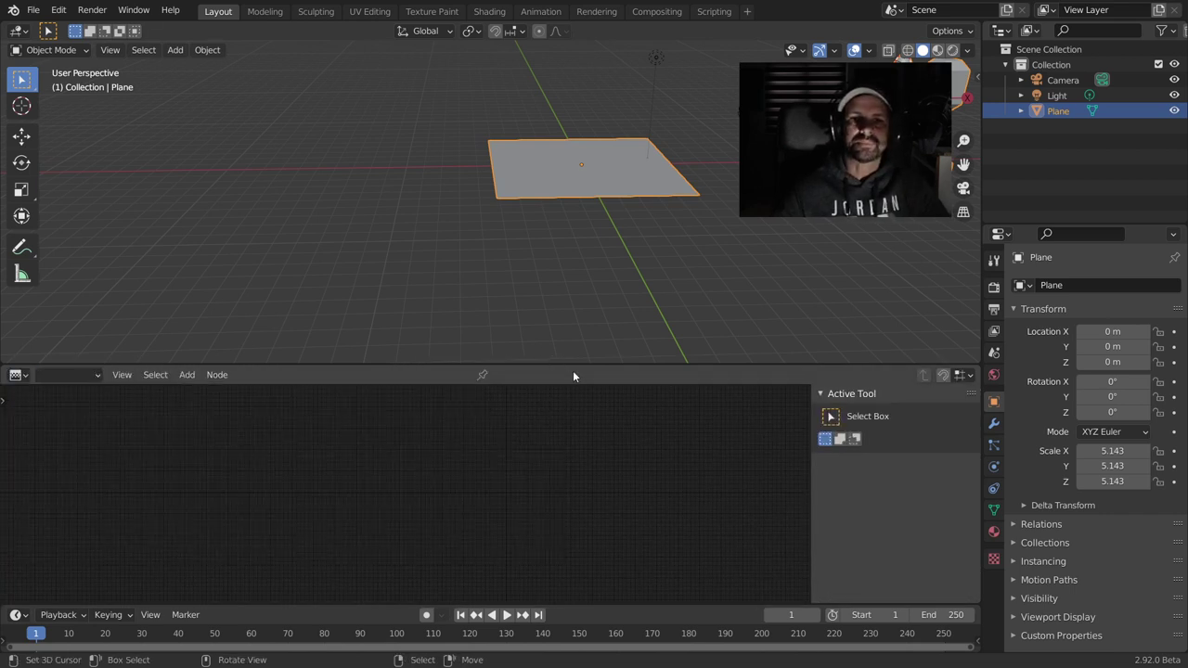
{"action": "left_click_drag", "start_coordinate": [578, 366], "coordinate": [601, 301]}
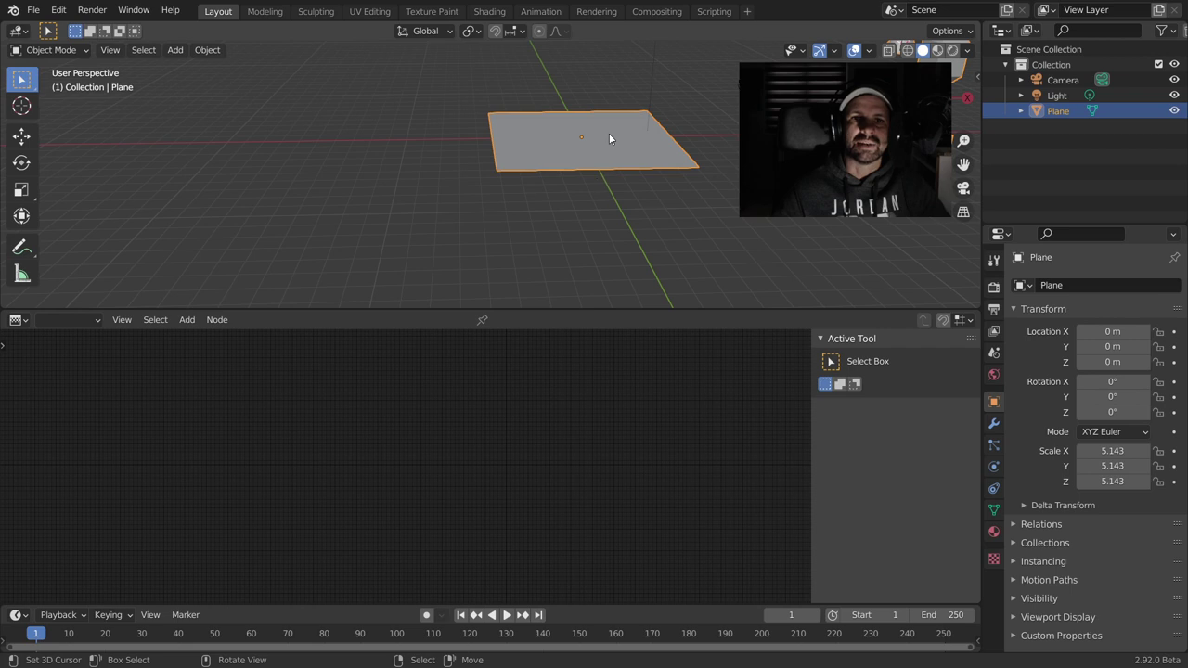
{"action": "left_click", "coordinate": [19, 320]}
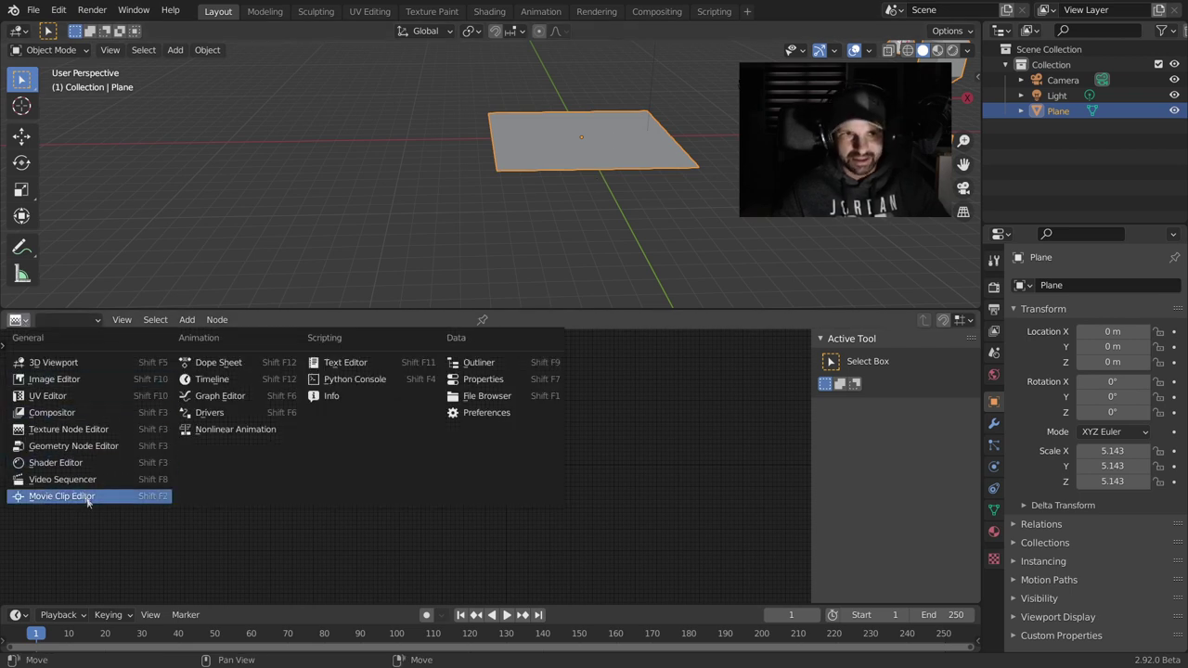
{"action": "left_click", "coordinate": [72, 447]}
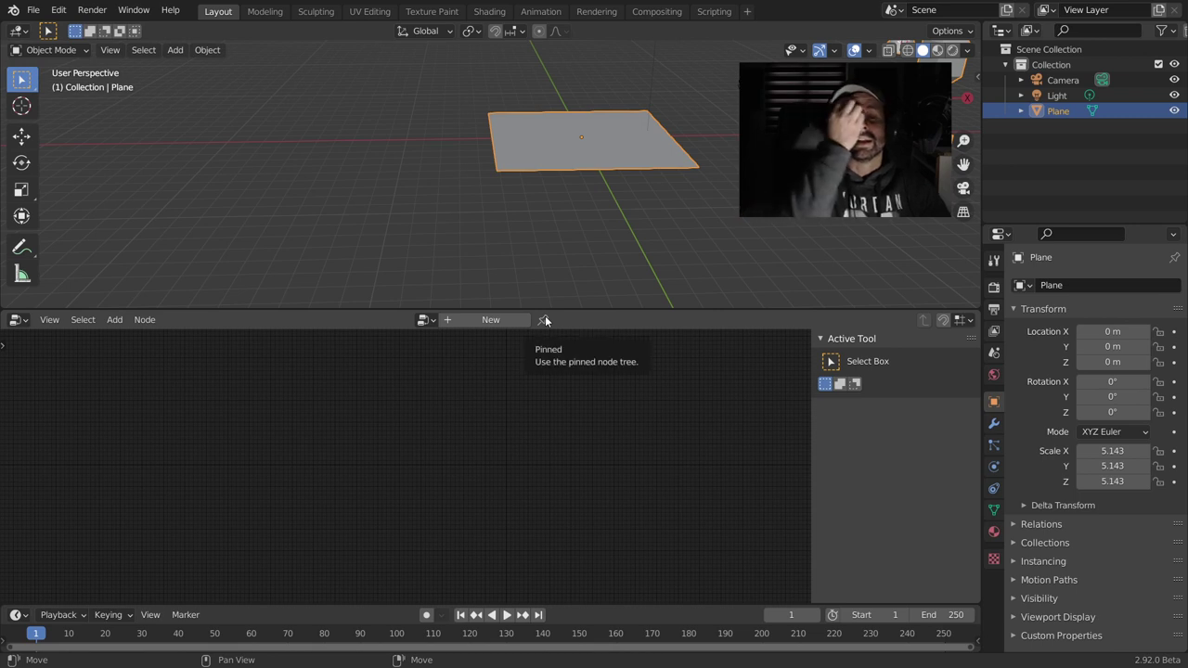
- Reselect the plane and orbit to show the whole scene
{"action": "key", "text": "alt+a"}
{"action": "left_click", "coordinate": [581, 142]}
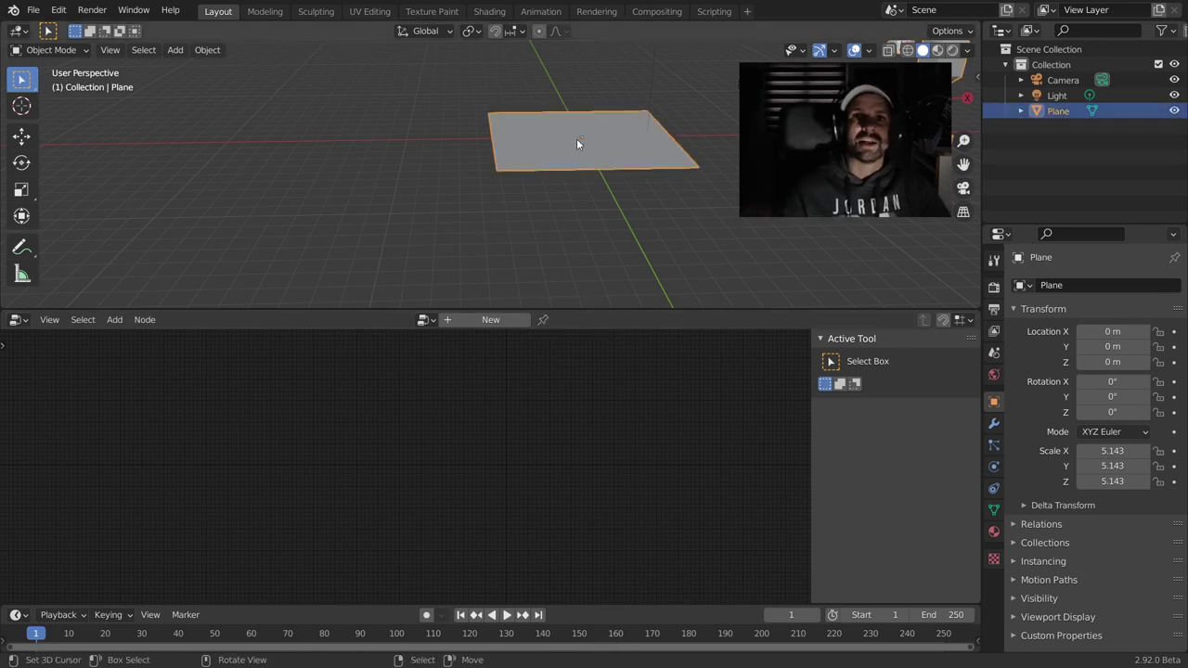
{"action": "middle_click_drag", "start_coordinate": [594, 143], "coordinate": [644, 187]}
- Select the figure's connected geometry in Edit Mode and separate it into Plane.001
{"action": "key", "text": "Tab"}
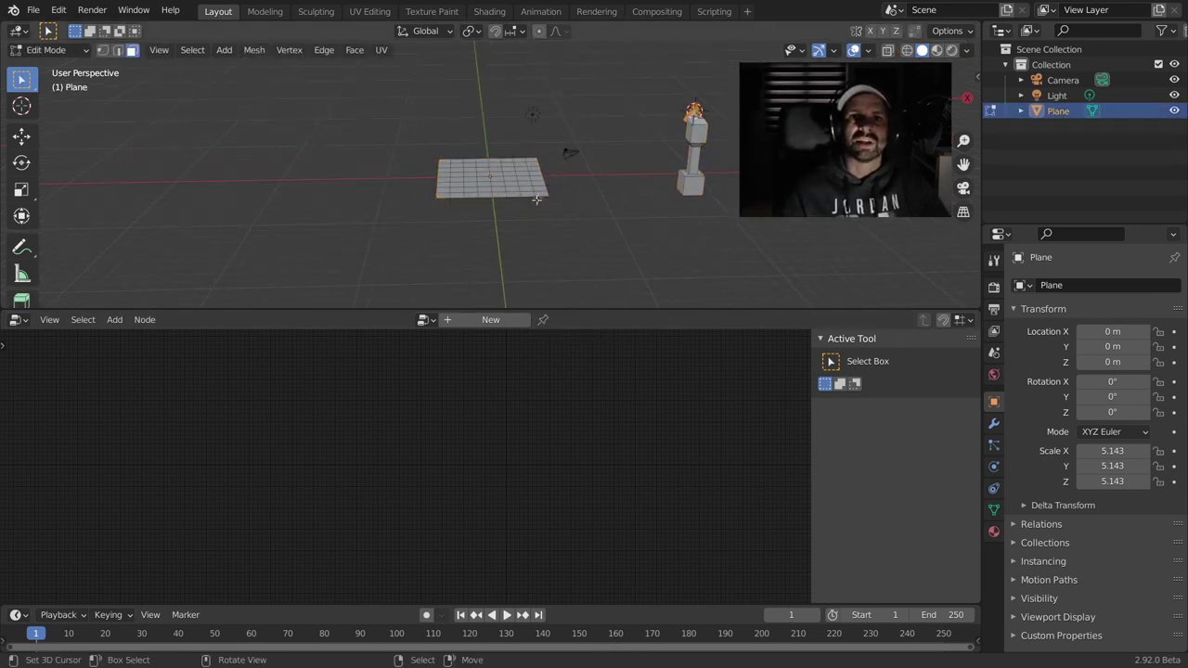
{"action": "key", "text": "Tab"}
{"action": "key", "text": "Tab"}
{"action": "key", "text": "Tab"}
{"action": "key", "text": "Tab"}
{"action": "key", "text": "Tab"}
{"action": "key", "text": "Tab"}
{"action": "key", "text": "Tab"}
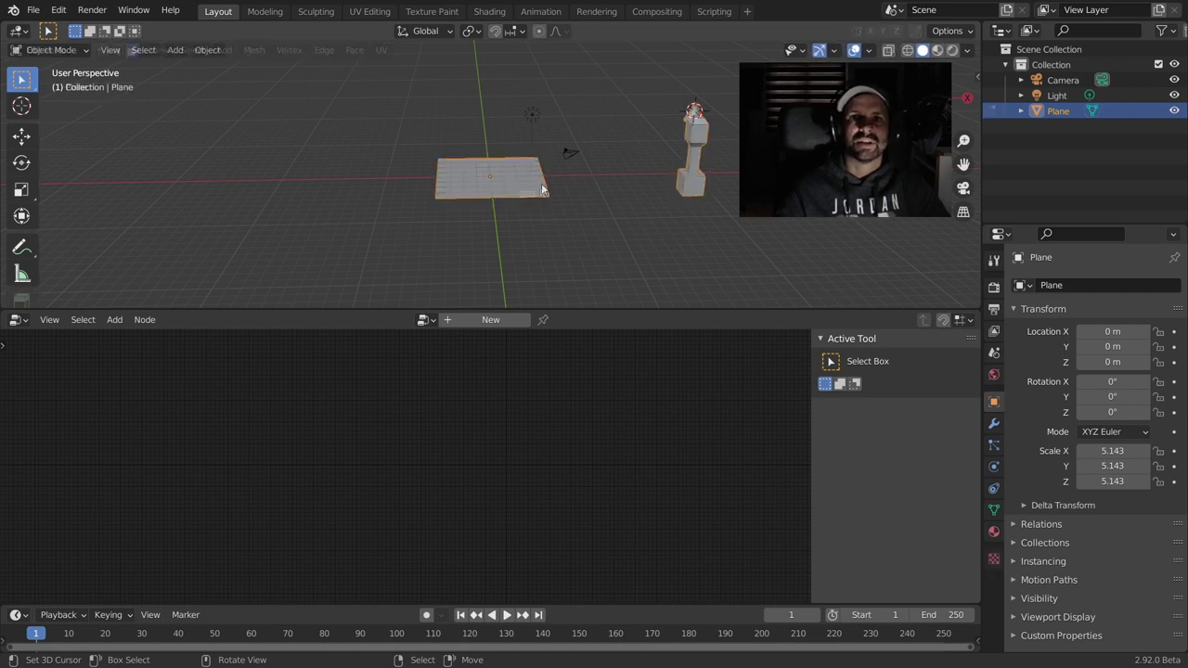
{"action": "key", "text": "Tab"}
{"action": "key", "text": "alt+a"}
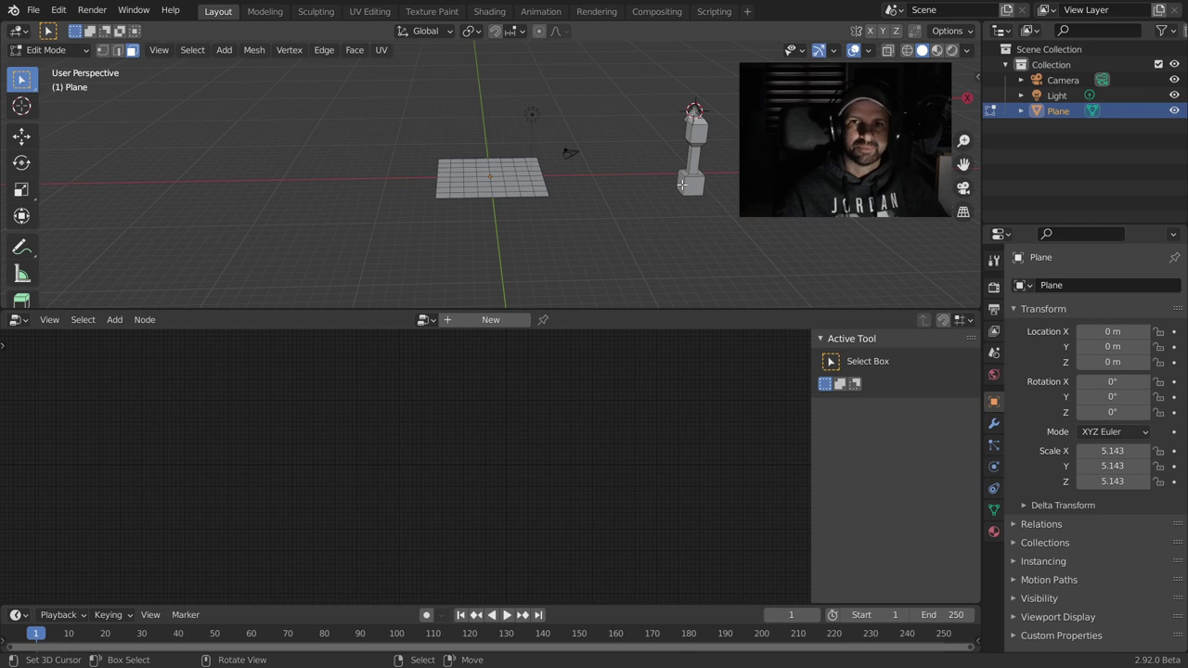
{"action": "key", "text": "l"}
{"action": "key", "text": "p"}
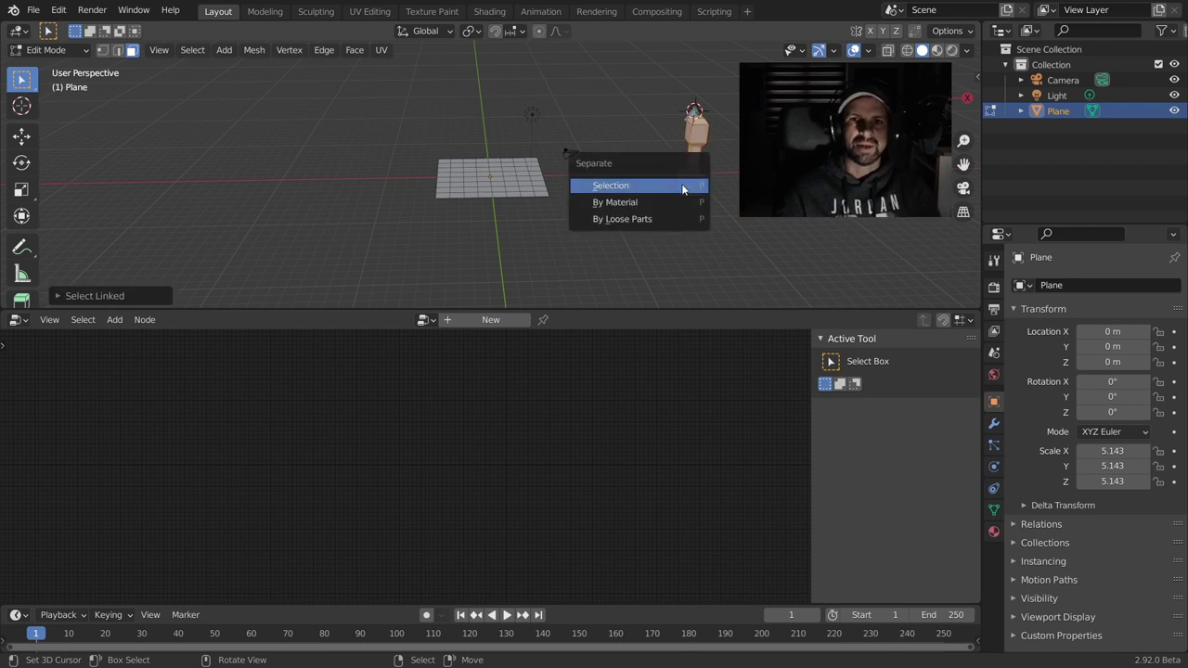
{"action": "left_click", "coordinate": [682, 184]}
{"action": "key", "text": "Tab"}
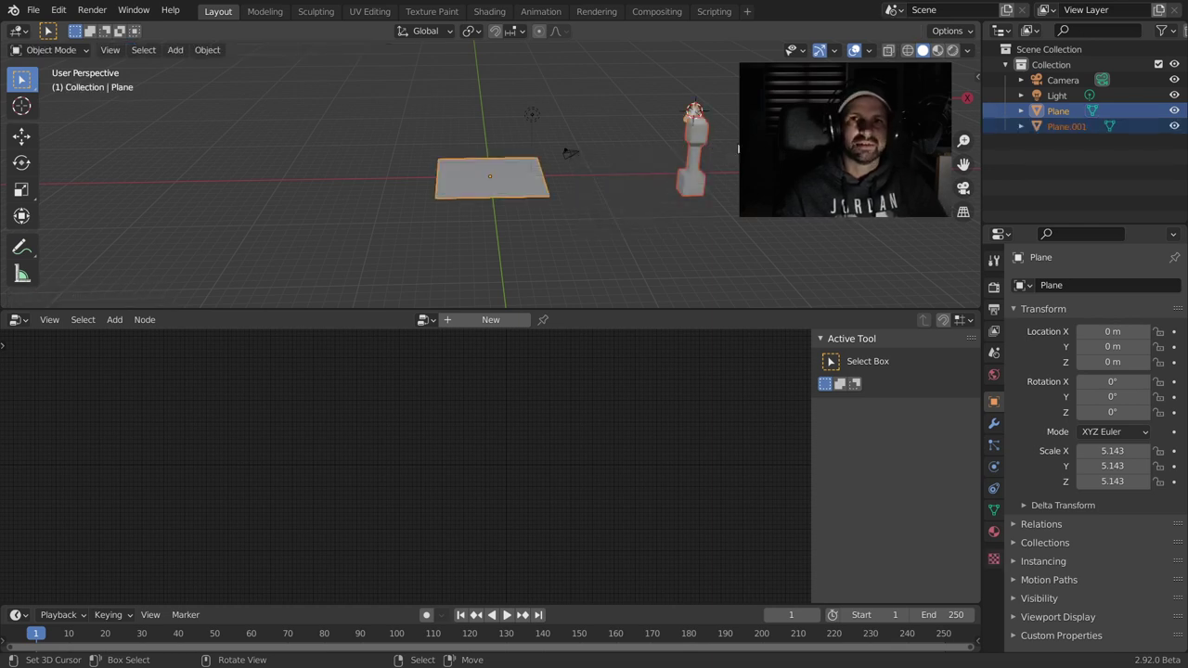
- Separate another piece into Plane.002 and return to Object Mode
{"action": "key", "text": "Tab"}
{"action": "middle_click_drag", "start_coordinate": [694, 109], "coordinate": [729, 182]}
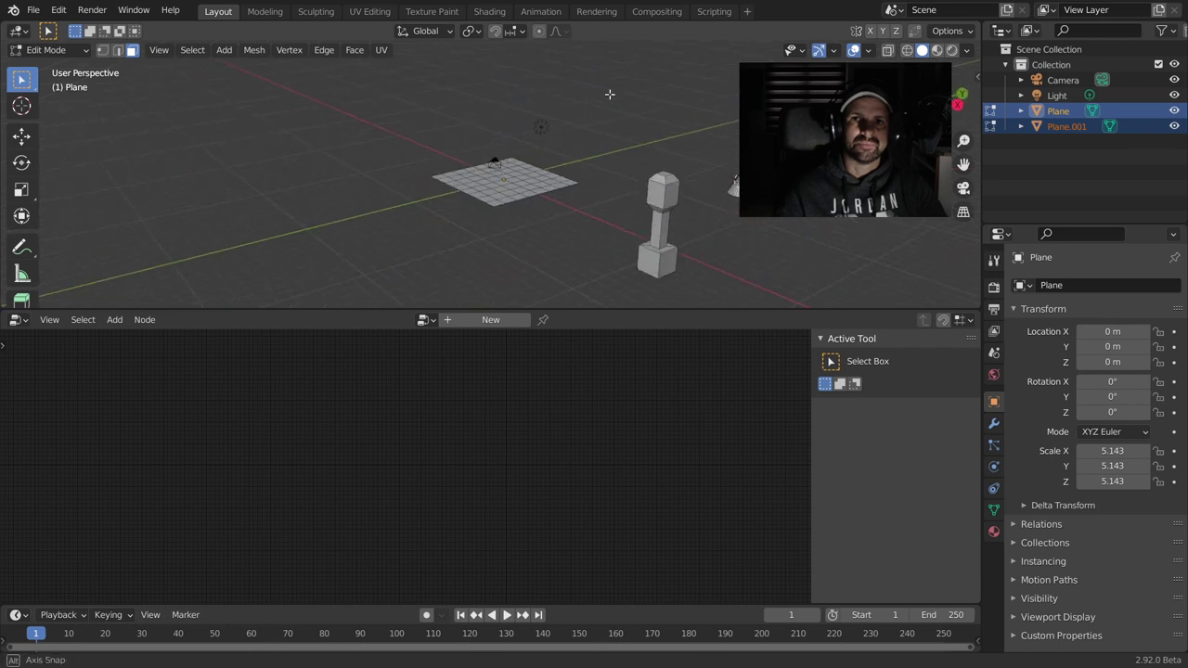
{"action": "key", "text": "p"}
{"action": "left_click", "coordinate": [677, 180]}
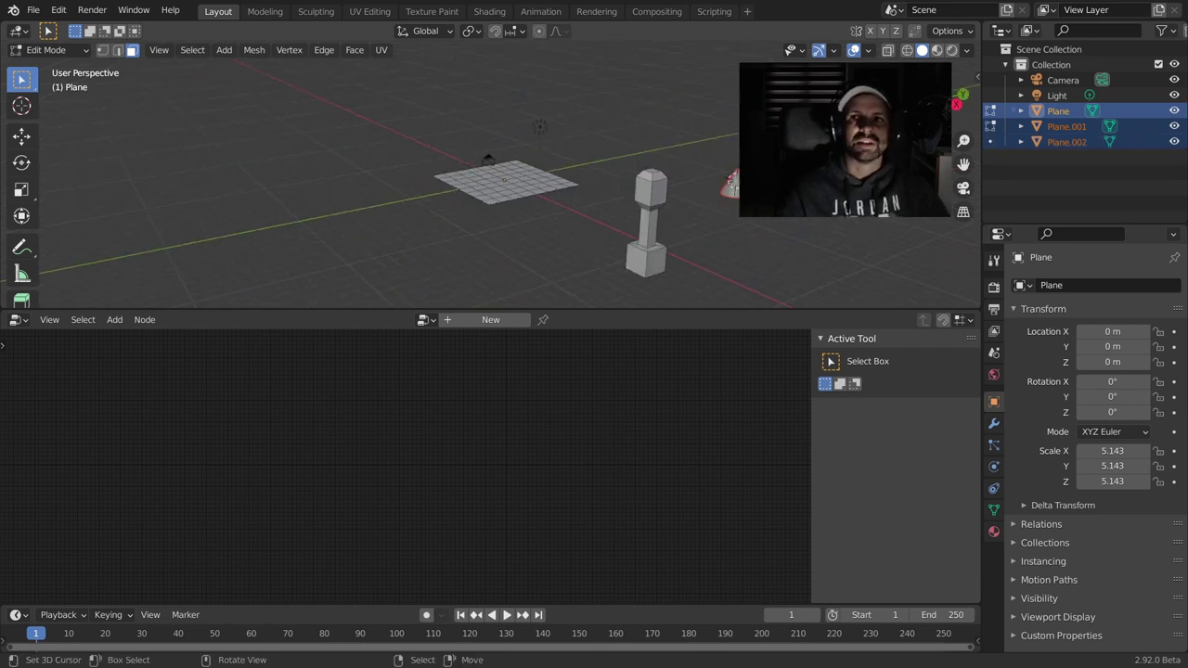
{"action": "key", "text": "Tab"}
{"action": "middle_click_drag", "start_coordinate": [502, 244], "coordinate": [575, 227]}
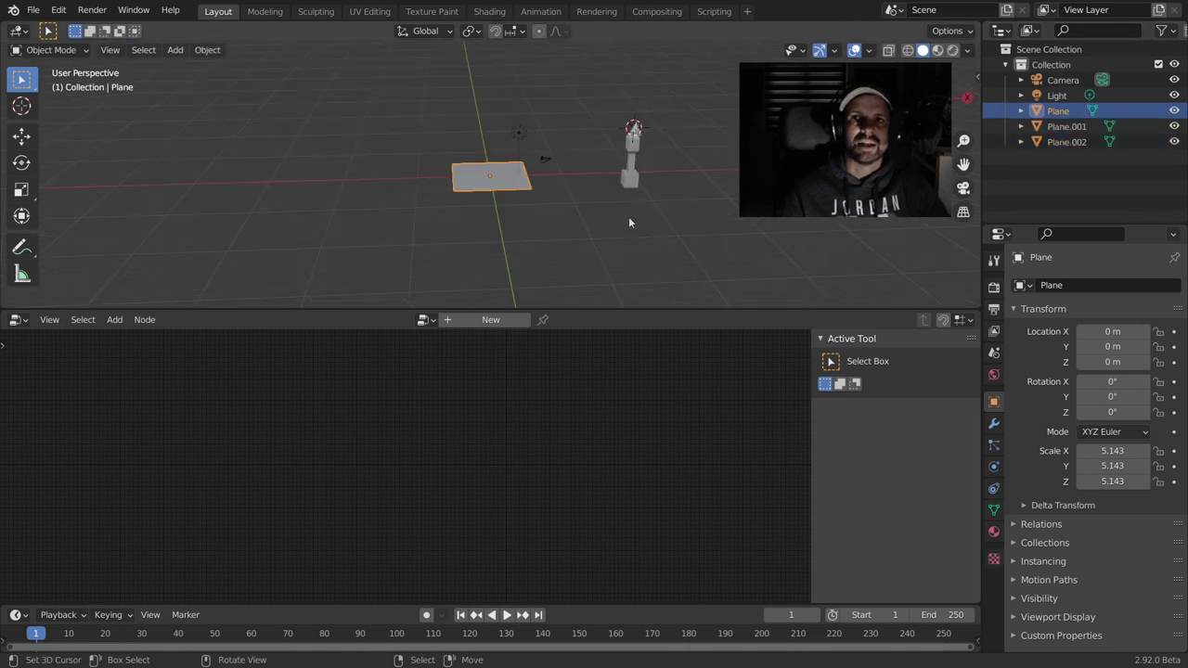
- Create Collection 2 in the Outliner and move Plane and Plane.001 into it
{"action": "right_click", "coordinate": [1061, 154]}
{"action": "left_click", "coordinate": [1010, 156]}
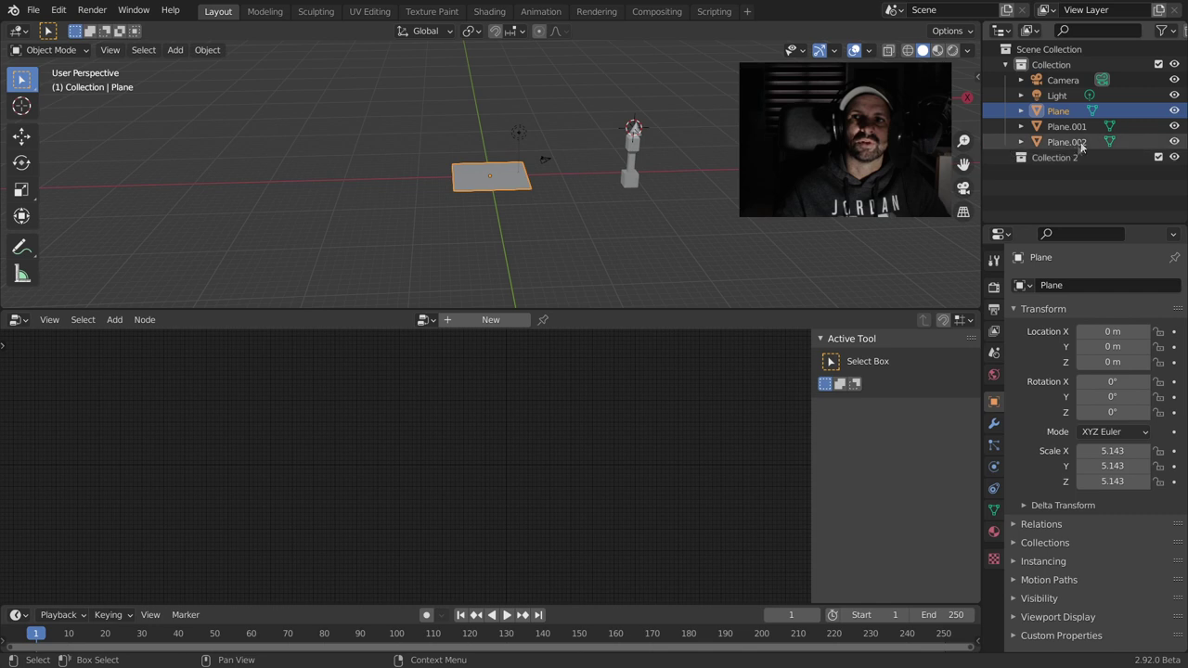
{"action": "left_click_drag", "start_coordinate": [1063, 111], "coordinate": [1054, 155]}
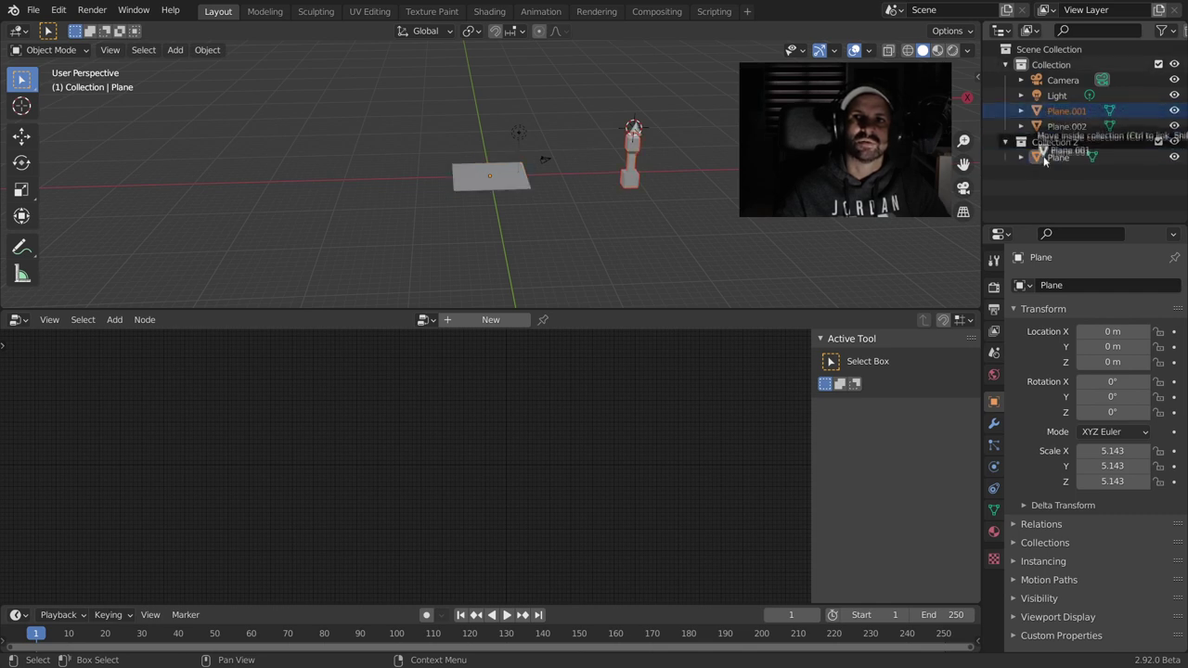
{"action": "left_click_drag", "start_coordinate": [1064, 115], "coordinate": [1054, 157]}
- Rename Plane.001 to 'objeto' and Plane.002 to 'cono'
{"action": "left_click", "coordinate": [1064, 141]}
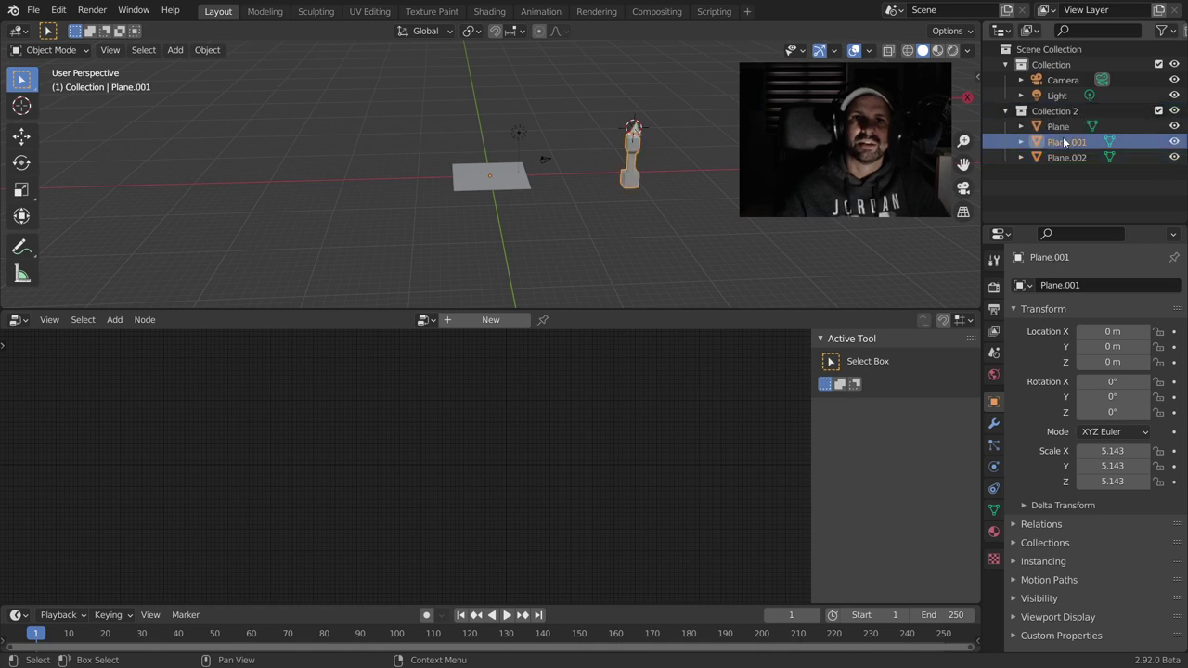
{"action": "double_click", "coordinate": [1065, 141]}
{"action": "type", "text": "objeto"}
{"action": "key", "text": "Return"}
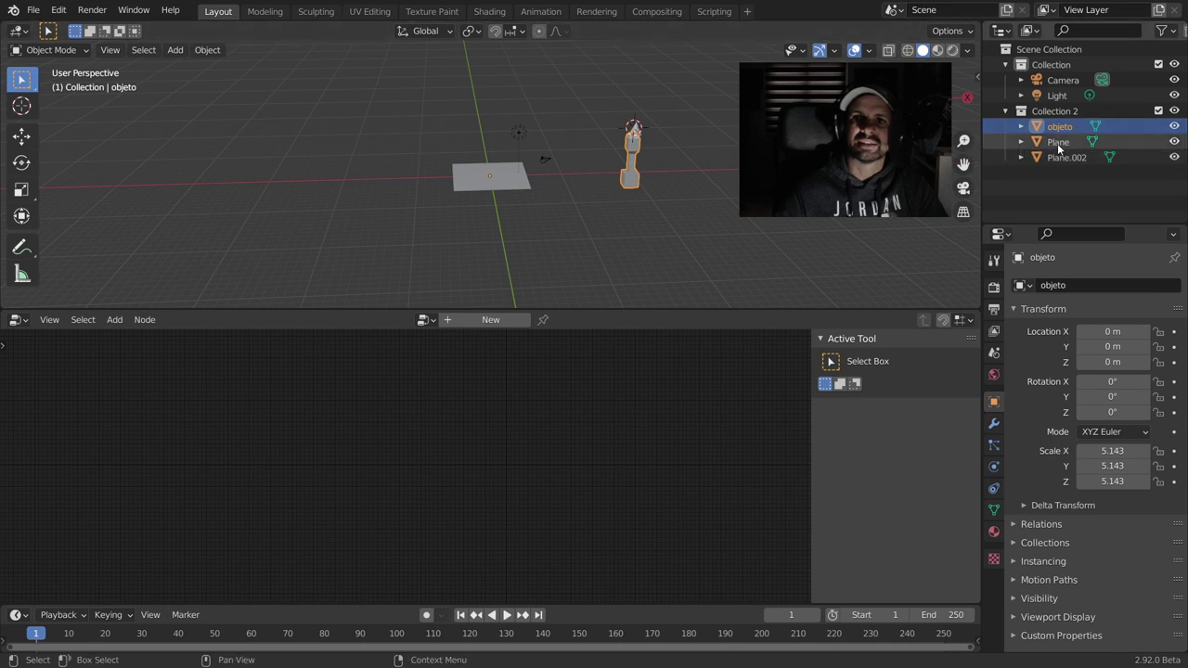
{"action": "left_click", "coordinate": [1058, 141]}
{"action": "left_click", "coordinate": [1054, 158]}
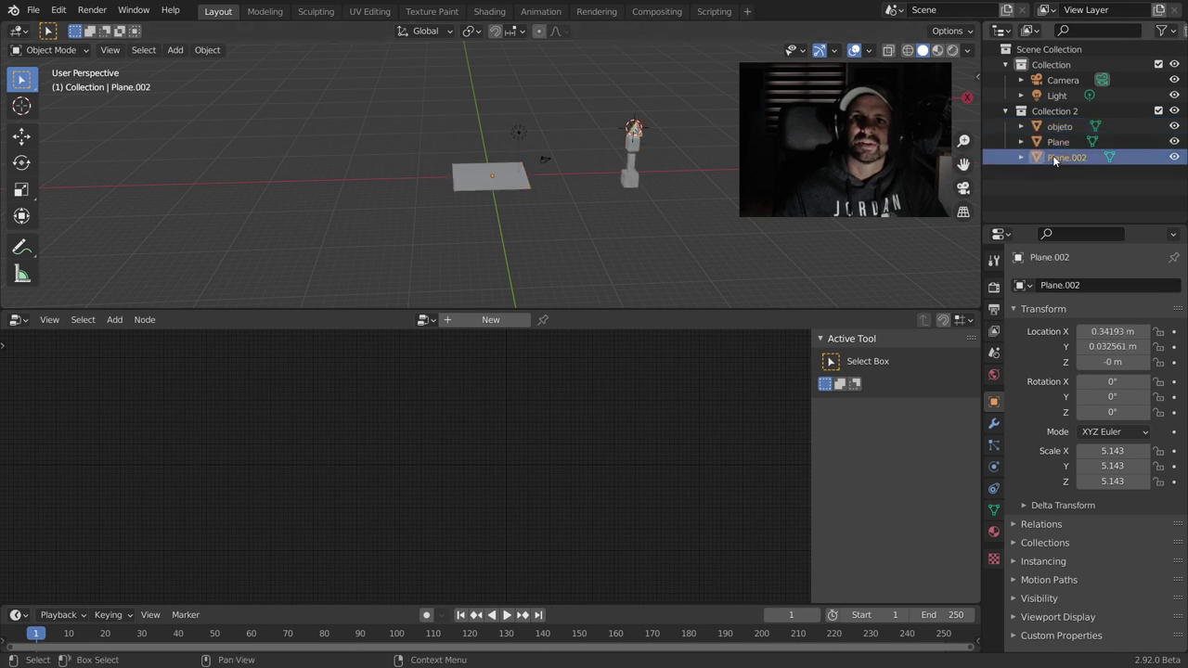
{"action": "double_click", "coordinate": [1054, 158]}
{"action": "type", "text": "cuno"}
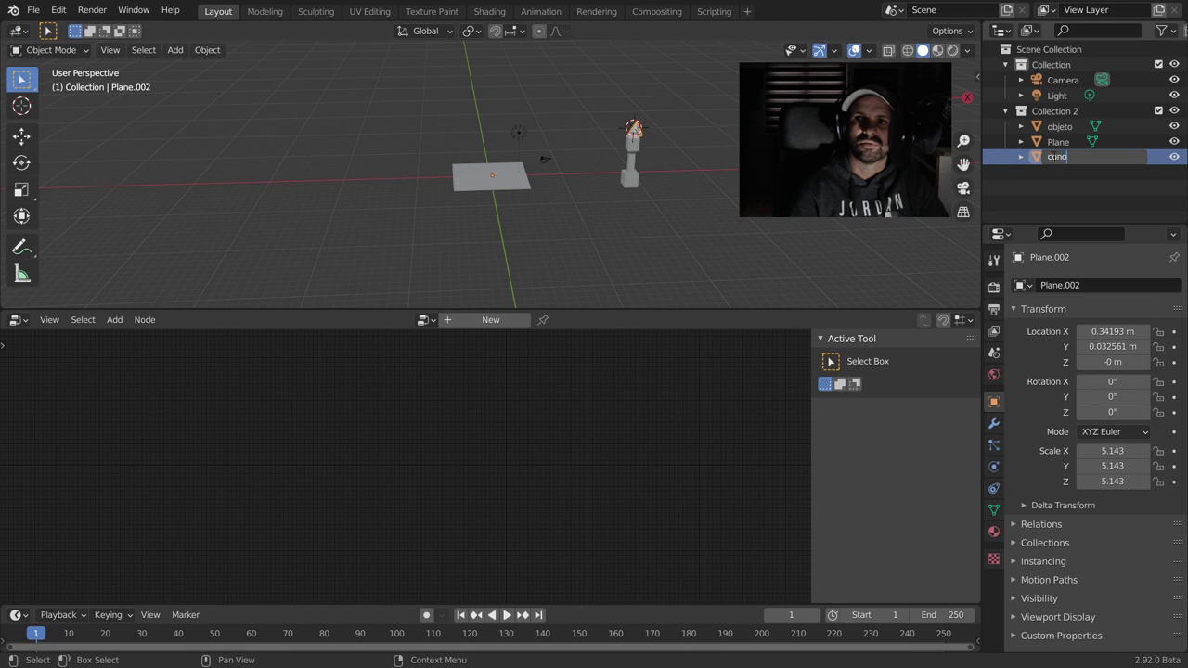
{"action": "key", "text": "Return"}
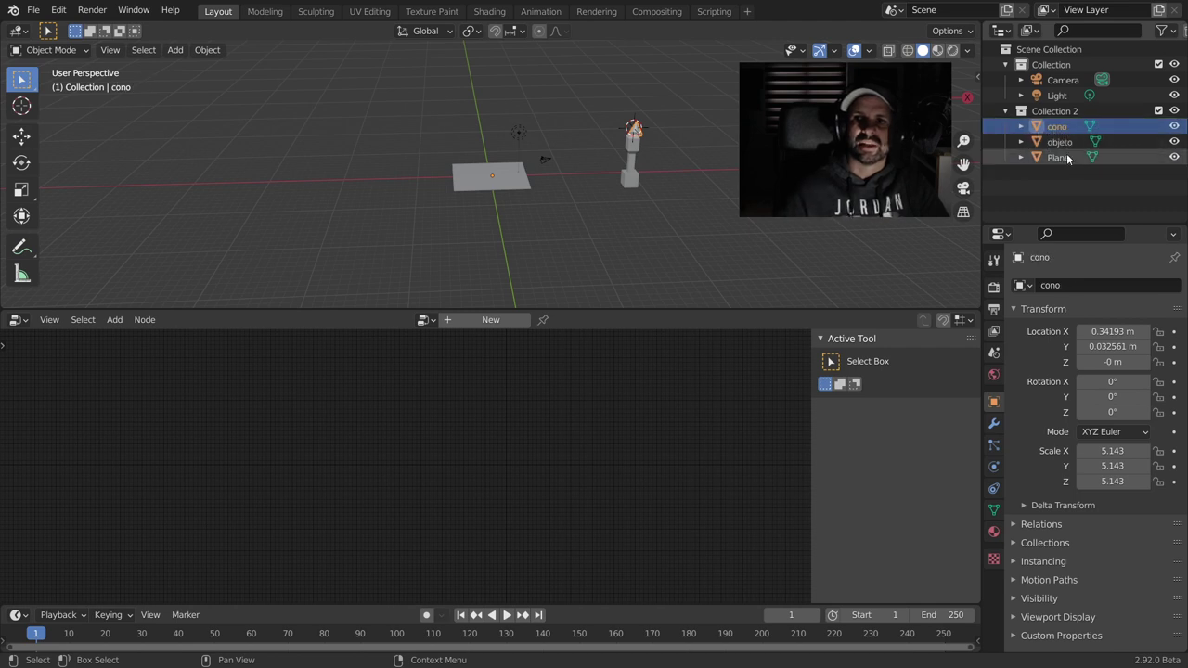
- Select Plane and create a new Geometry Nodes tree for it
{"action": "scroll", "coordinate": [640, 245], "scroll_direction": "up", "scroll_amount": 2}
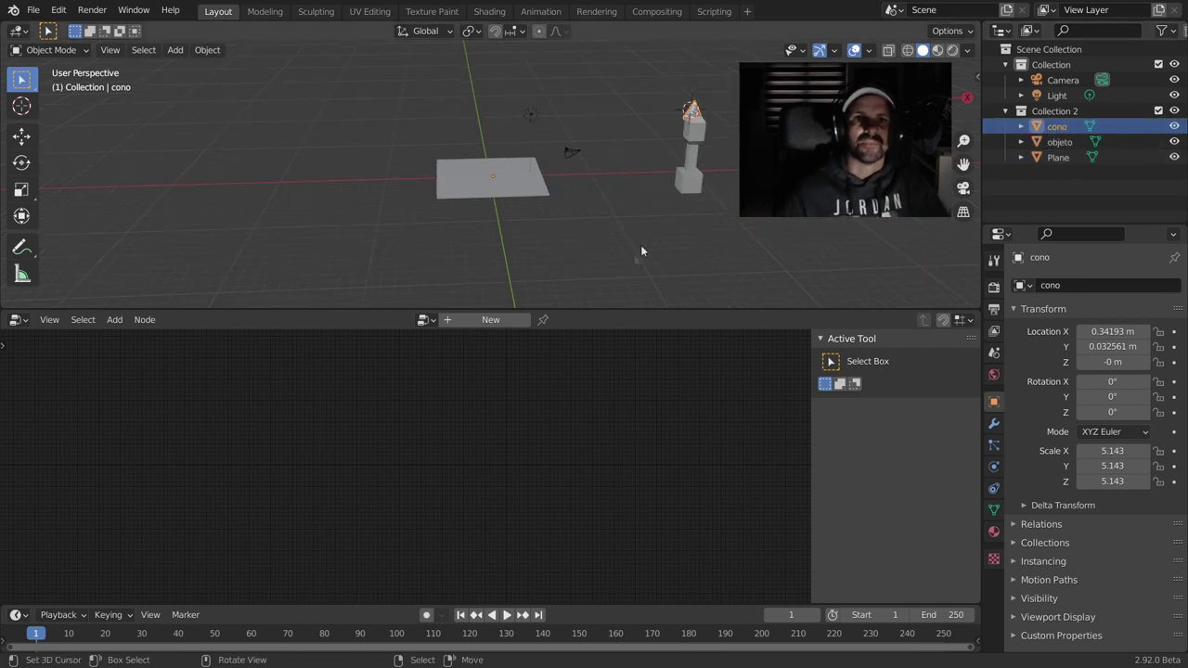
{"action": "left_click", "coordinate": [495, 197]}
{"action": "left_click", "coordinate": [467, 324]}
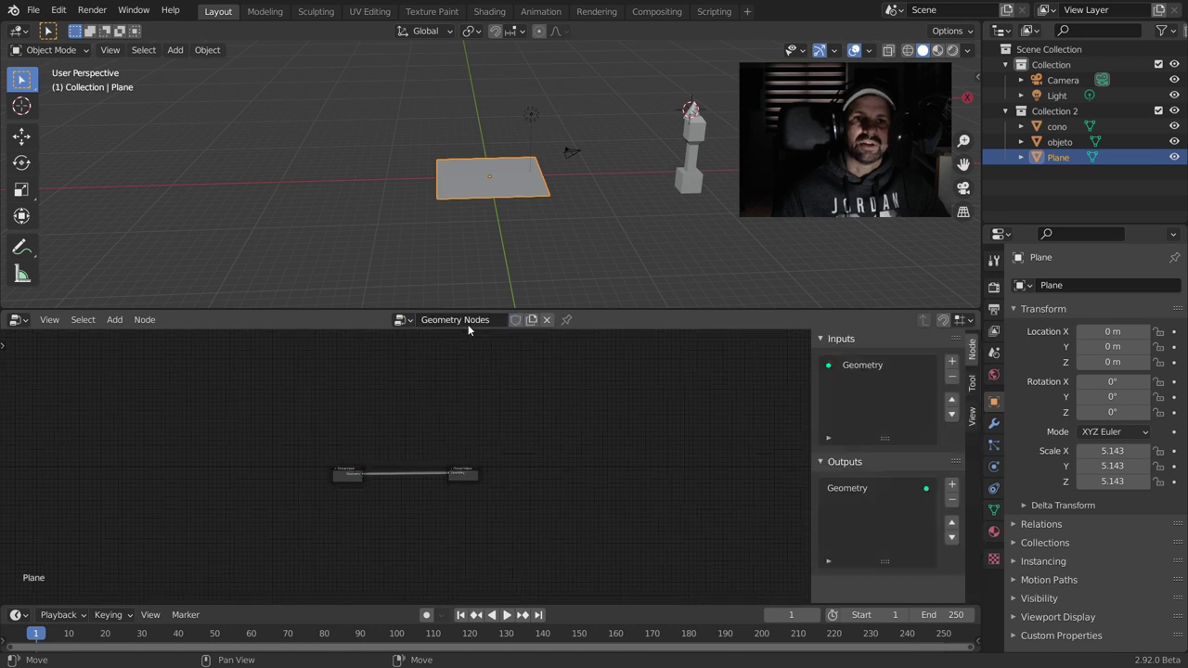
- Pin Plane's node tree, move Group Output farther from Group Input, and select objeto
{"action": "left_click", "coordinate": [567, 320]}
{"action": "mouse_move", "coordinate": [439, 460]}
{"action": "middle_mouse_down"}
{"action": "mouse_move", "coordinate": [621, 390]}
{"action": "mouse_move", "coordinate": [589, 409]}
{"action": "middle_mouse_up"}
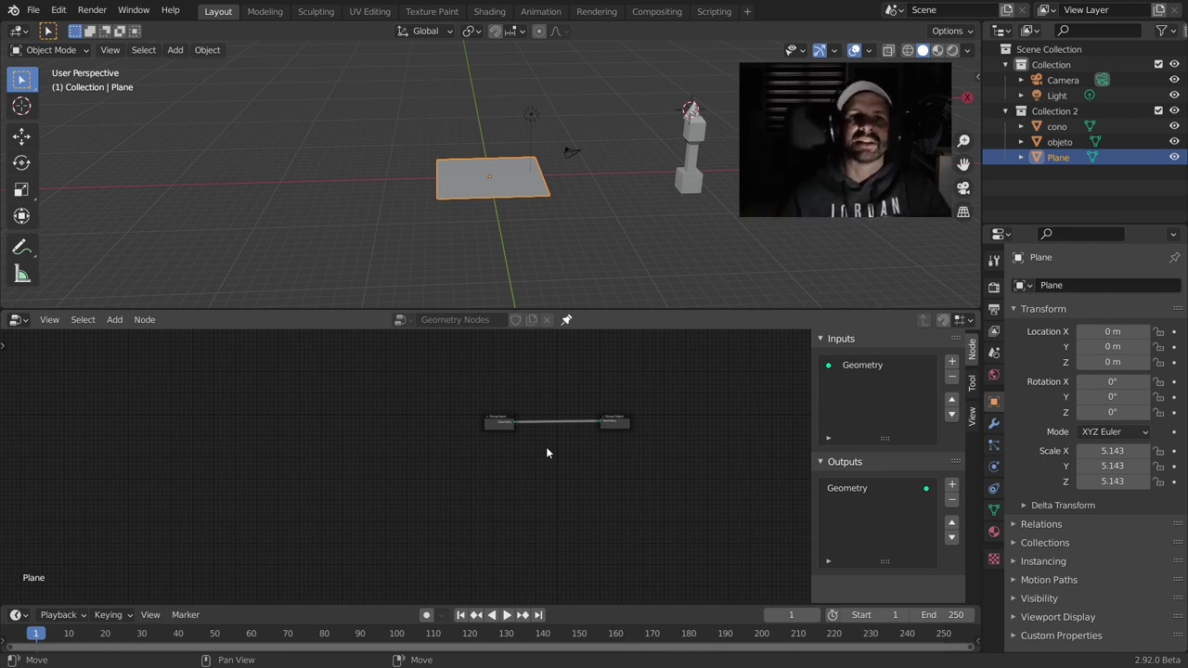
{"action": "mouse_move", "coordinate": [520, 475]}
{"action": "middle_mouse_down", "text": "ctrl"}
{"action": "mouse_move", "coordinate": [620, 441]}
{"action": "mouse_move", "coordinate": [531, 464]}
{"action": "middle_mouse_up", "text": "ctrl"}
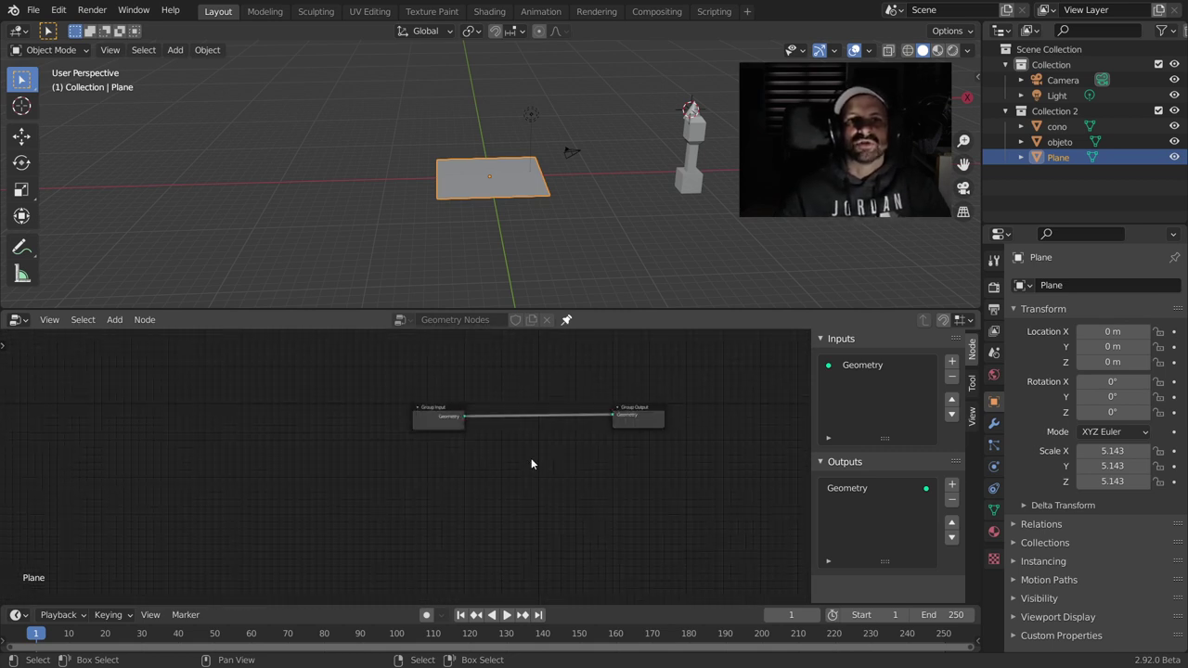
{"action": "scroll", "coordinate": [531, 464], "scroll_direction": "up", "scroll_amount": 2}
{"action": "middle_click_drag", "start_coordinate": [520, 454], "coordinate": [338, 469]}
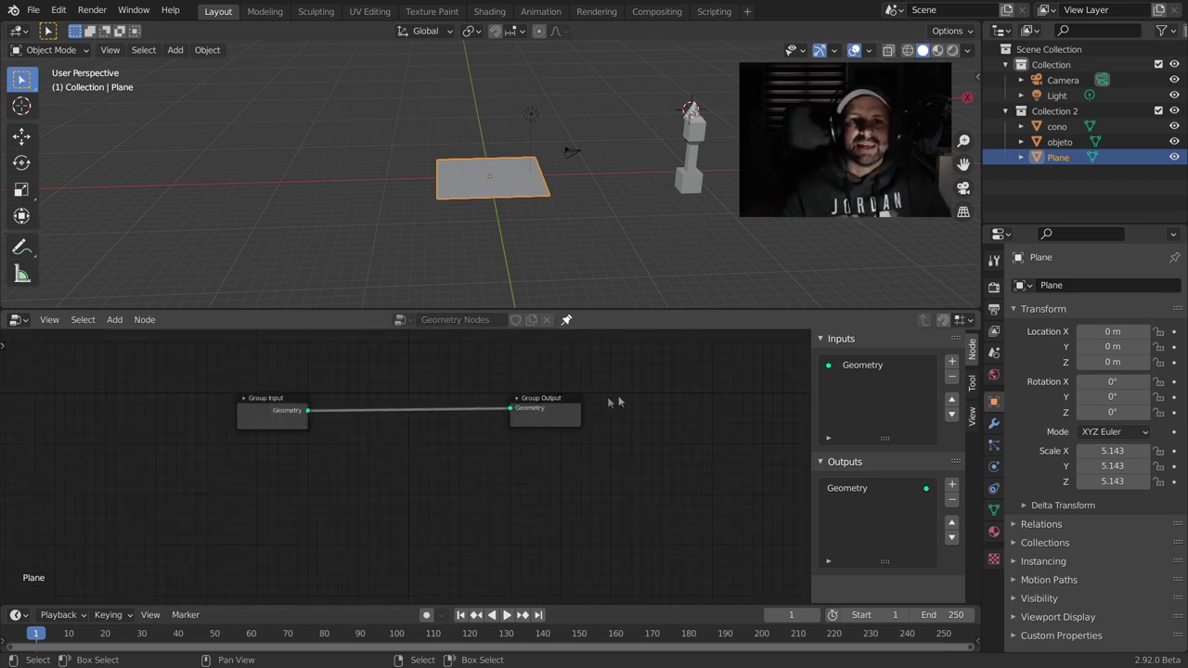
{"action": "left_click_drag", "start_coordinate": [553, 400], "coordinate": [694, 397]}
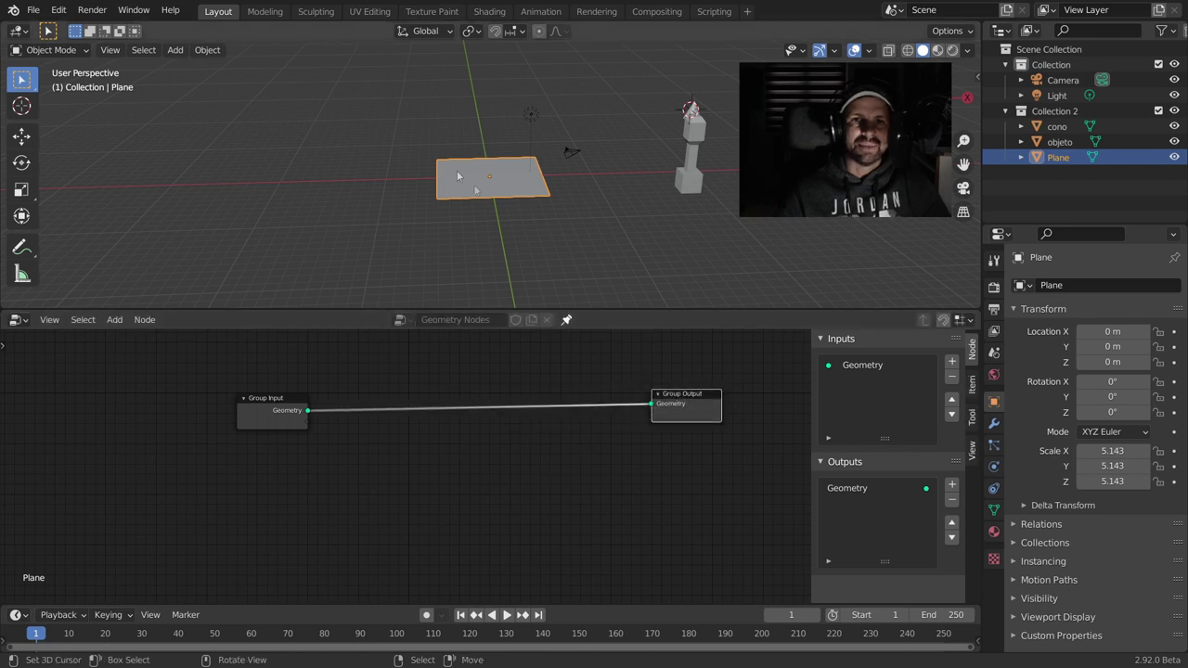
{"action": "left_click", "coordinate": [703, 137]}
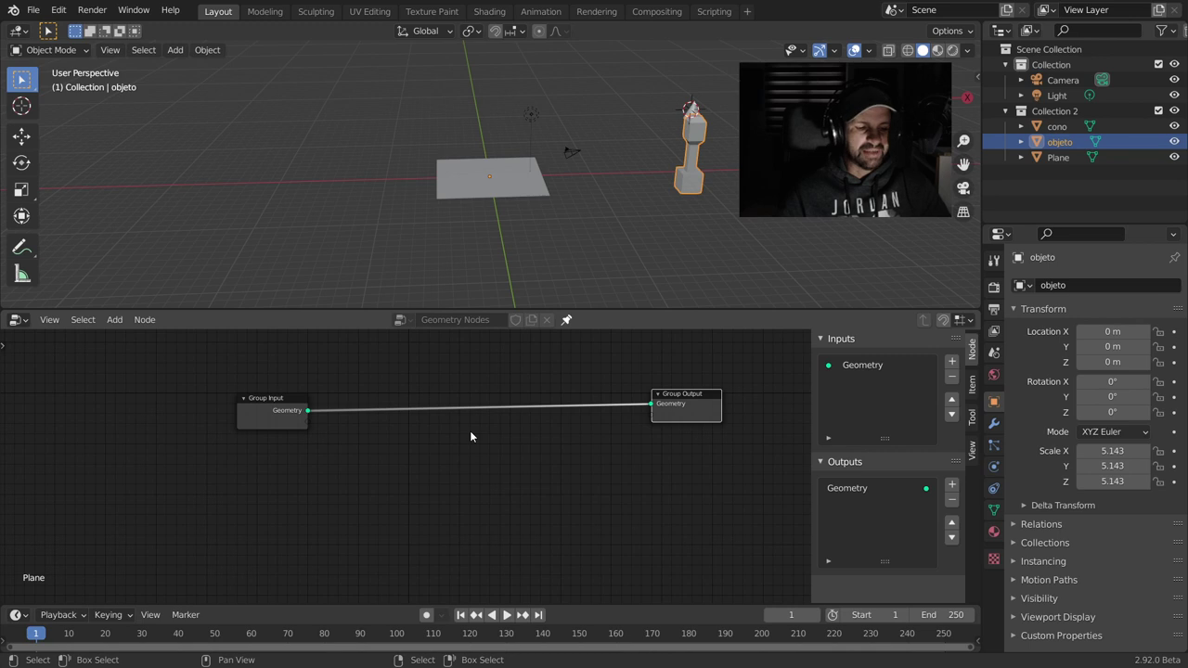
{"action": "key", "text": "shift+a"}
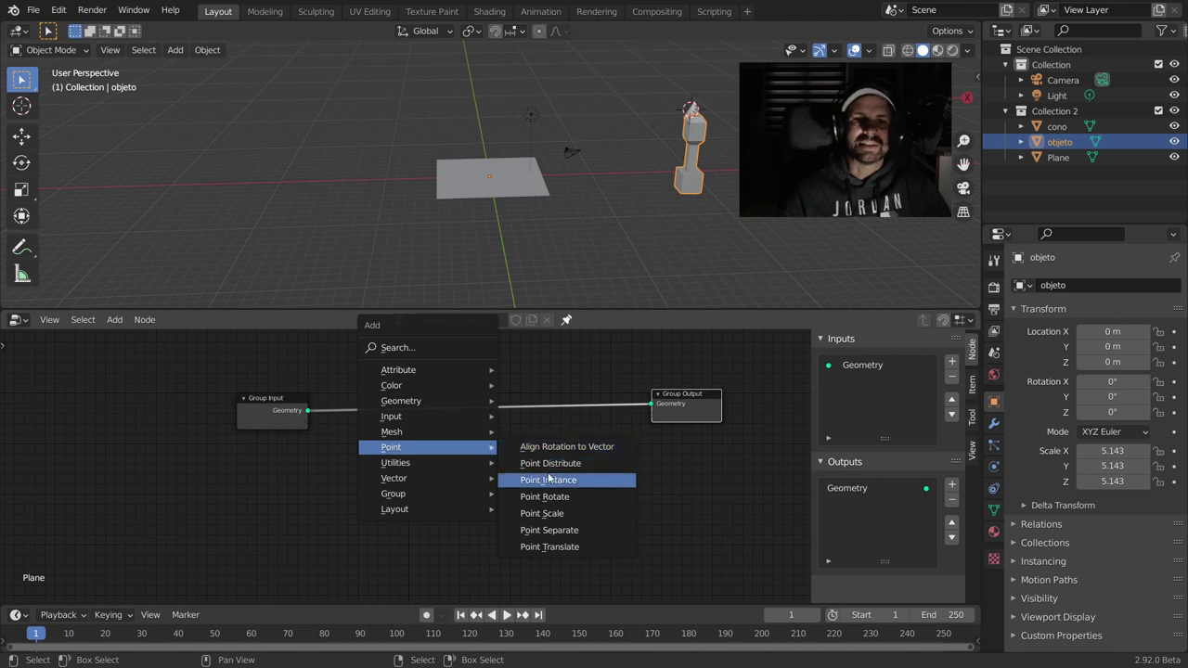
- Insert a Point Instance node into the link and pick objeto as its instanced object
{"action": "left_click", "coordinate": [555, 481]}
{"action": "left_click", "coordinate": [568, 434]}
{"action": "scroll", "coordinate": [576, 462], "scroll_direction": "up", "scroll_amount": 2}
{"action": "scroll", "coordinate": [603, 445], "scroll_direction": "up", "scroll_amount": 1}
{"action": "middle_click_drag", "start_coordinate": [669, 440], "coordinate": [543, 454]}
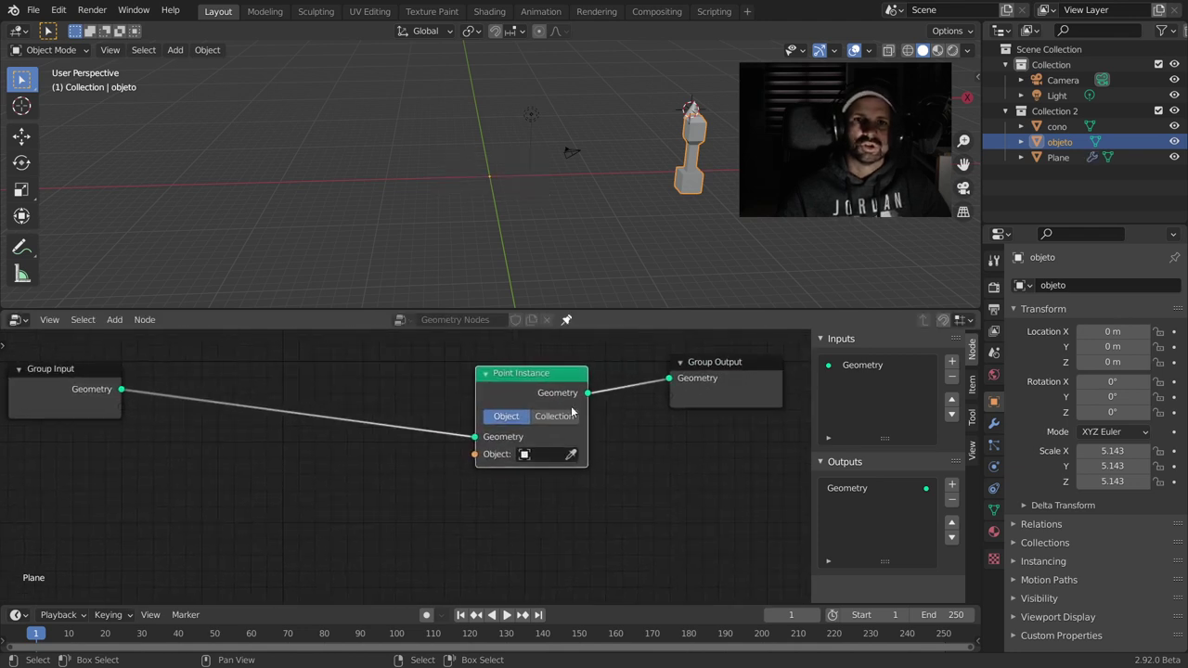
{"action": "left_click", "coordinate": [570, 454]}
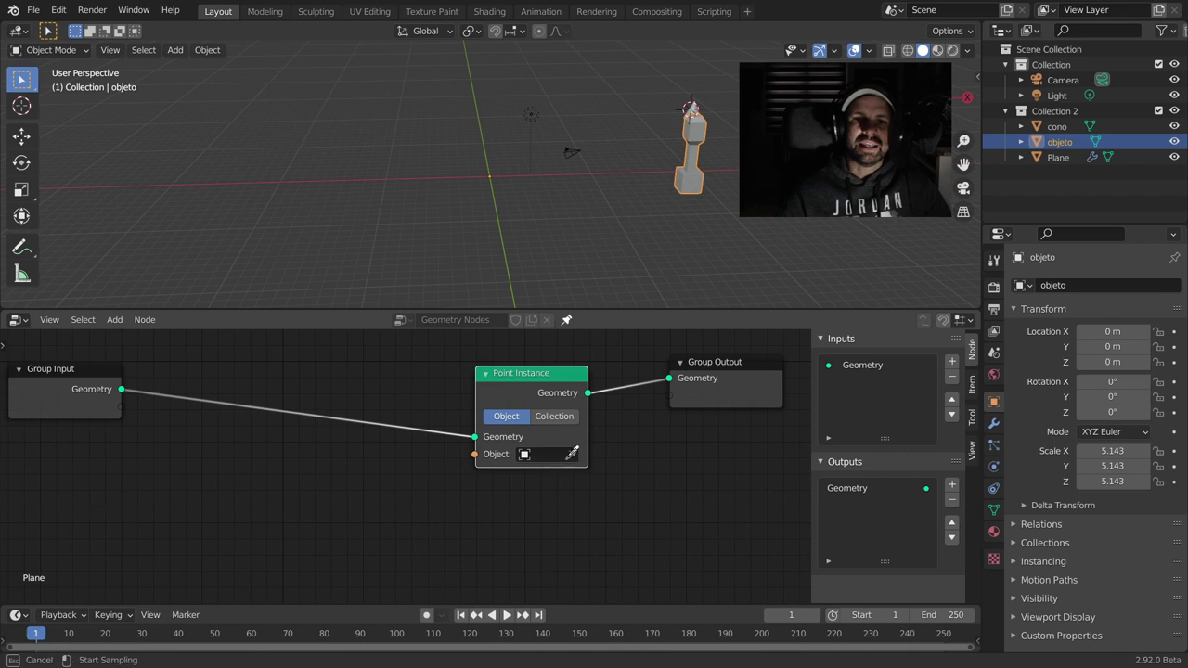
{"action": "left_click", "coordinate": [688, 173]}
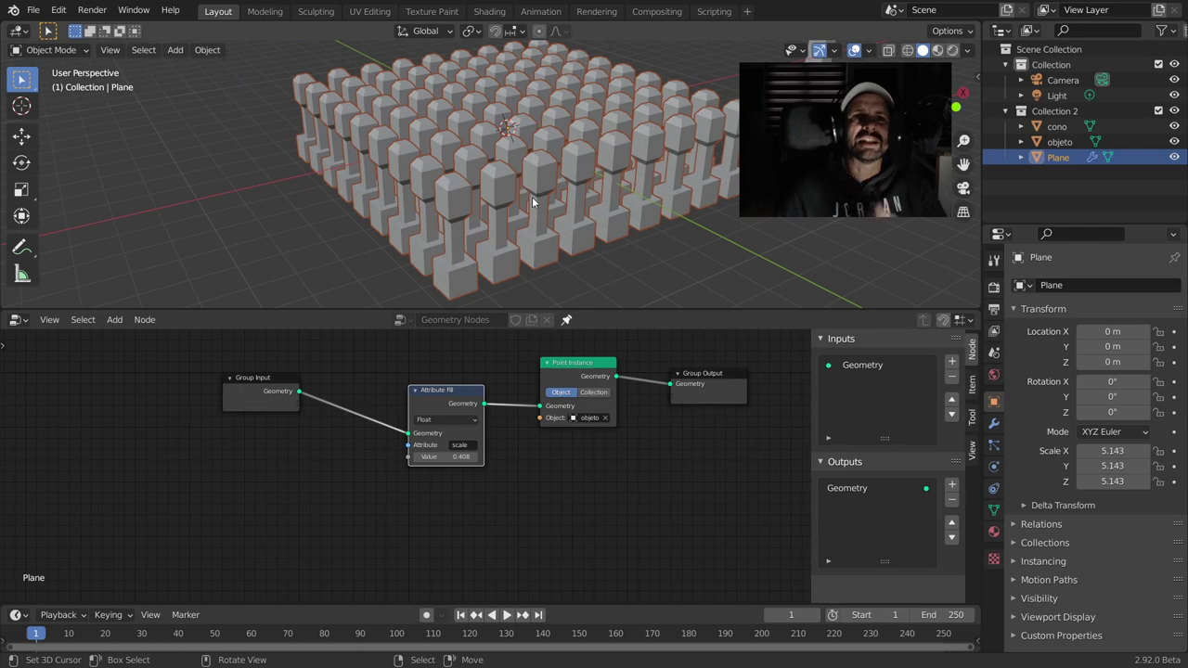
- Lower the scale fill value to 0.808, shrinking the instanced pillars
{"action": "mouse_move", "coordinate": [436, 459]}
{"action": "left_mouse_down"}
{"action": "mouse_move", "coordinate": [399, 459]}
{"action": "mouse_move", "coordinate": [473, 457]}
{"action": "mouse_move", "coordinate": [446, 470]}
{"action": "left_mouse_up"}
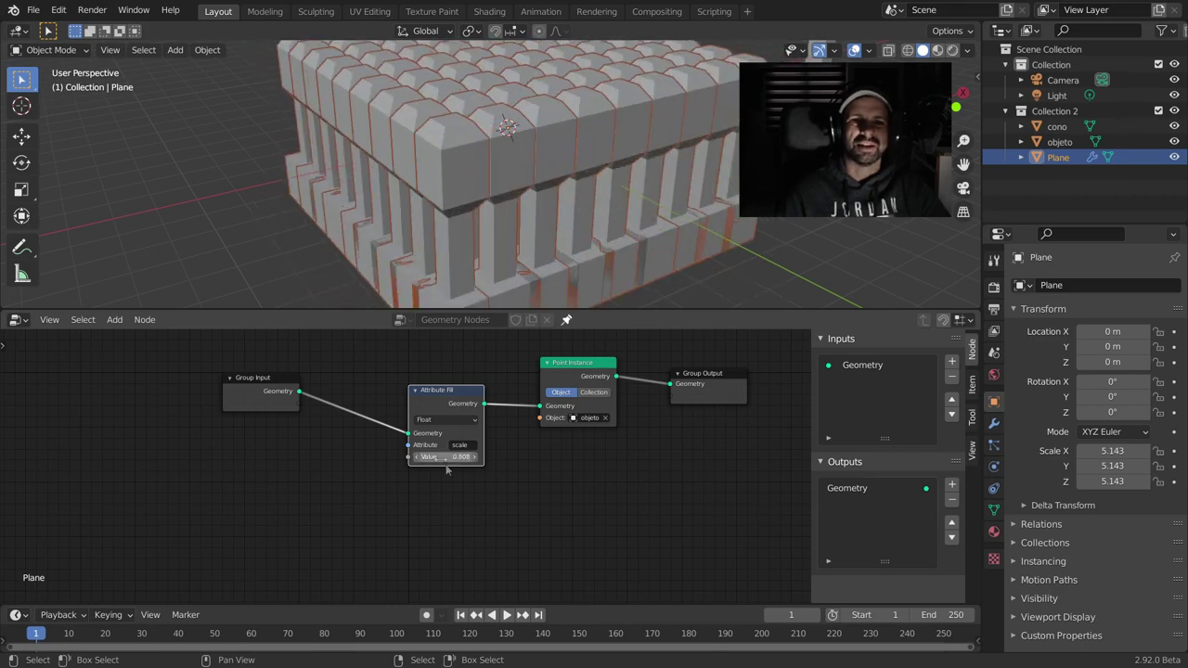
{"action": "middle_click_drag", "start_coordinate": [446, 470], "coordinate": [507, 453]}
{"action": "scroll", "coordinate": [478, 470], "scroll_direction": "up", "scroll_amount": 1}
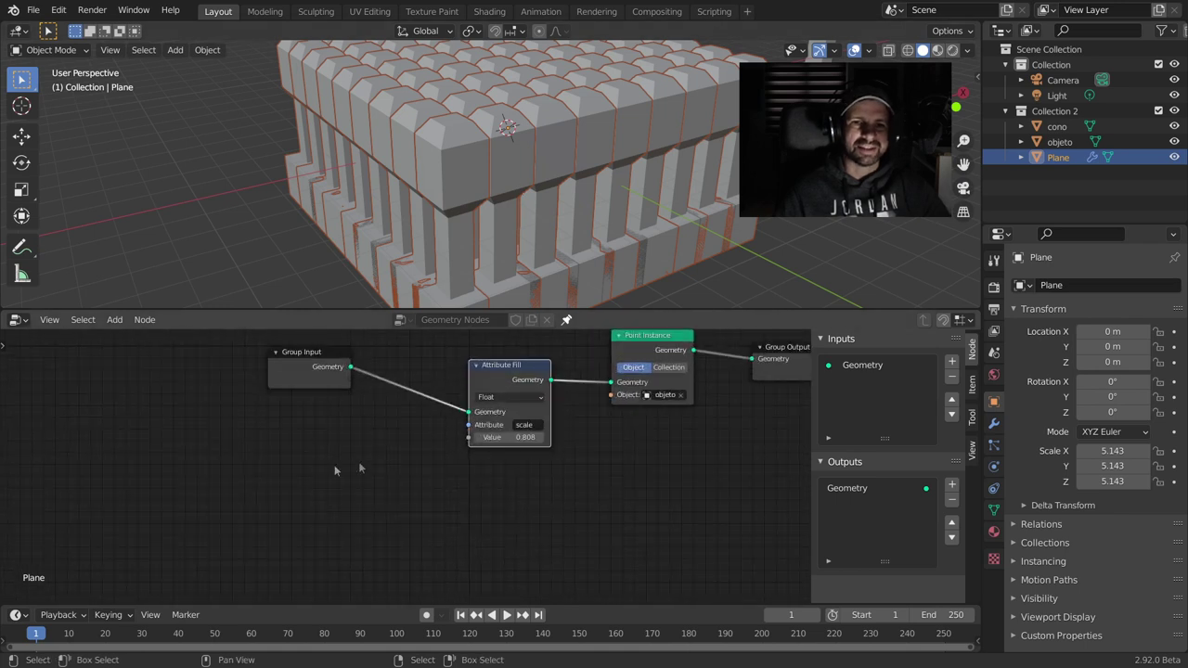
{"action": "key", "text": "shift+a"}
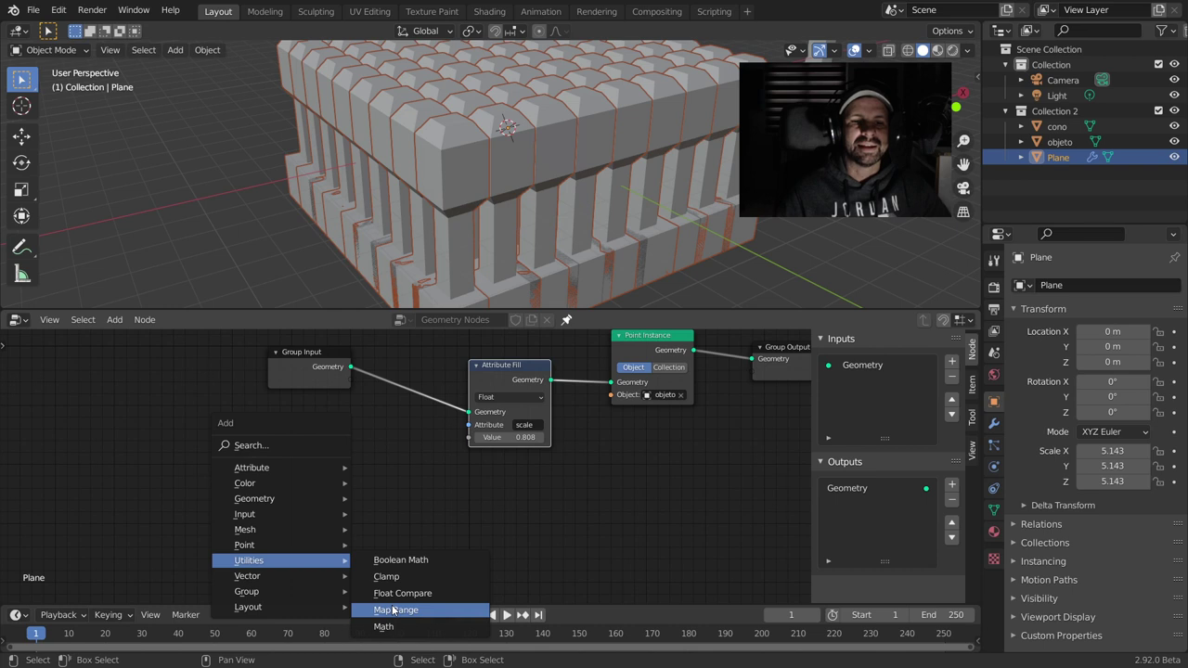
- Add a Math Add node and connect its result into the scale fill value
{"action": "left_click", "coordinate": [384, 626]}
{"action": "left_click", "coordinate": [302, 431]}
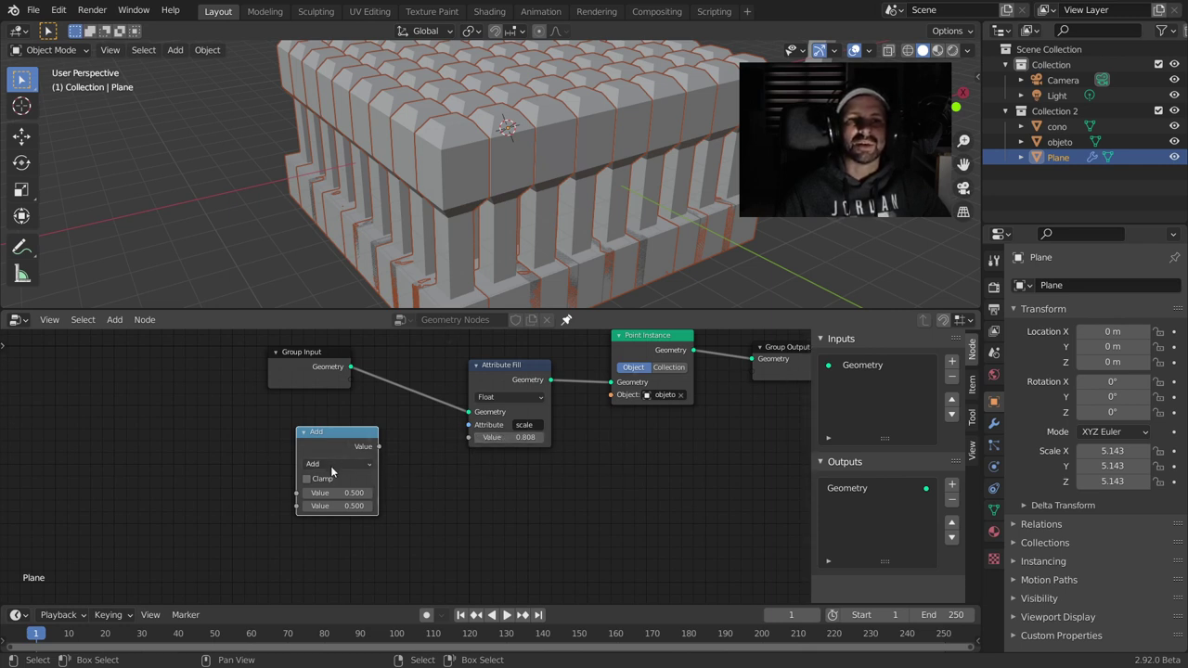
{"action": "left_click_drag", "start_coordinate": [369, 447], "coordinate": [471, 437]}
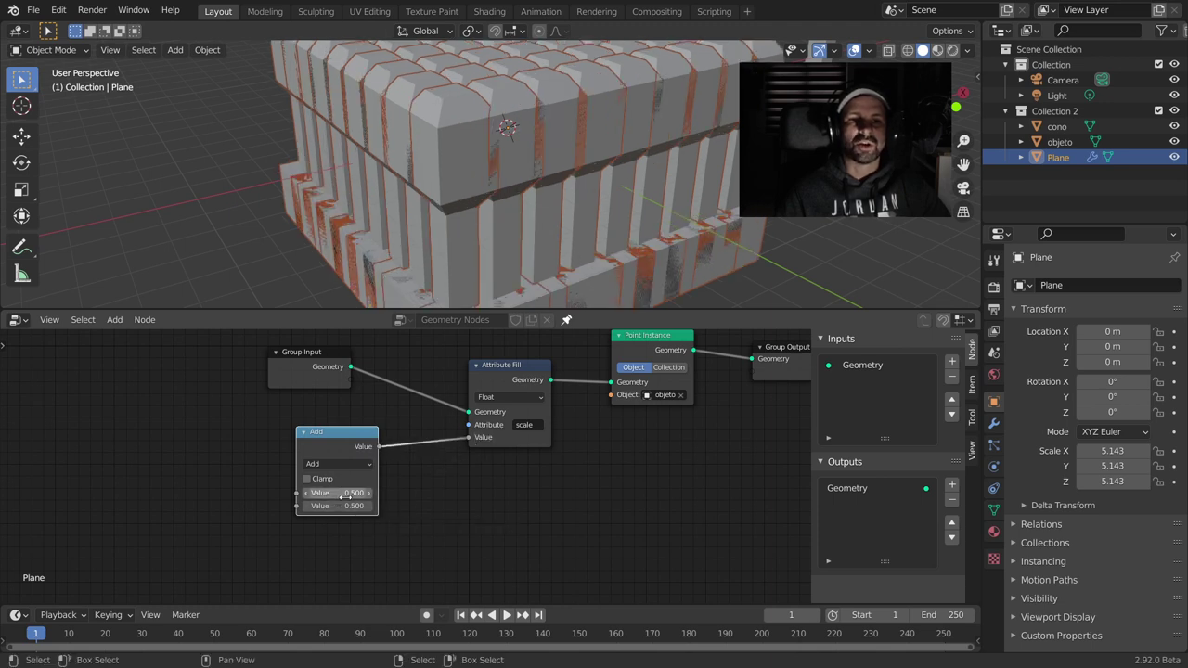
{"action": "left_click_drag", "start_coordinate": [331, 495], "coordinate": [241, 495]}
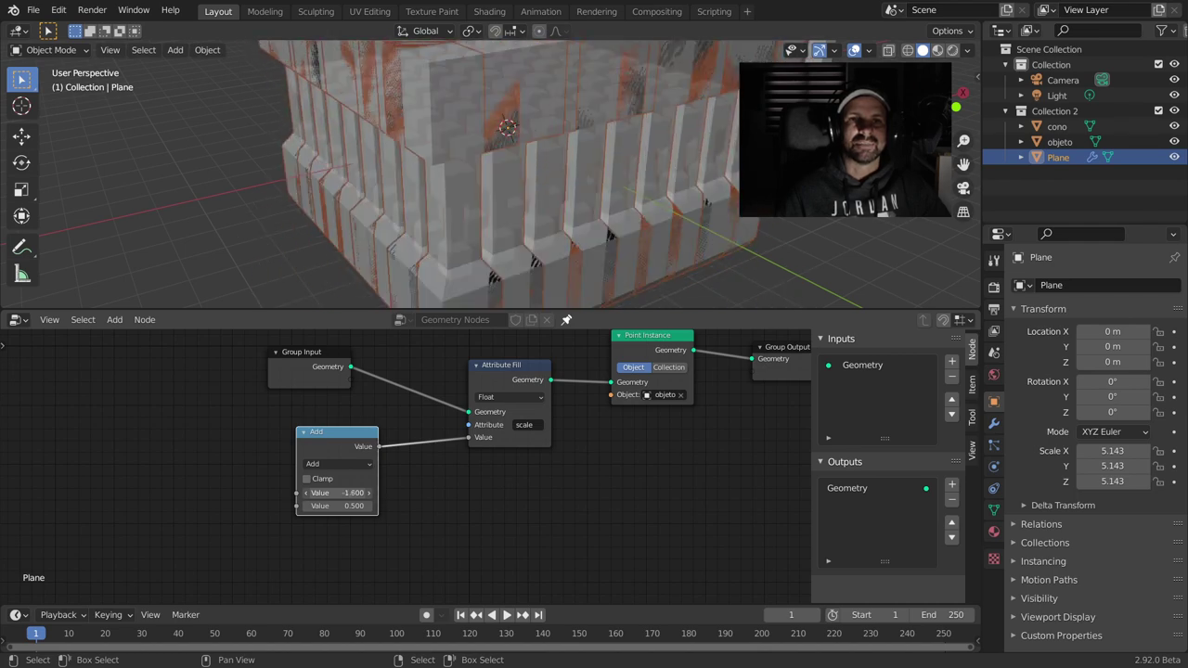
{"action": "left_click_drag", "start_coordinate": [330, 494], "coordinate": [334, 493]}
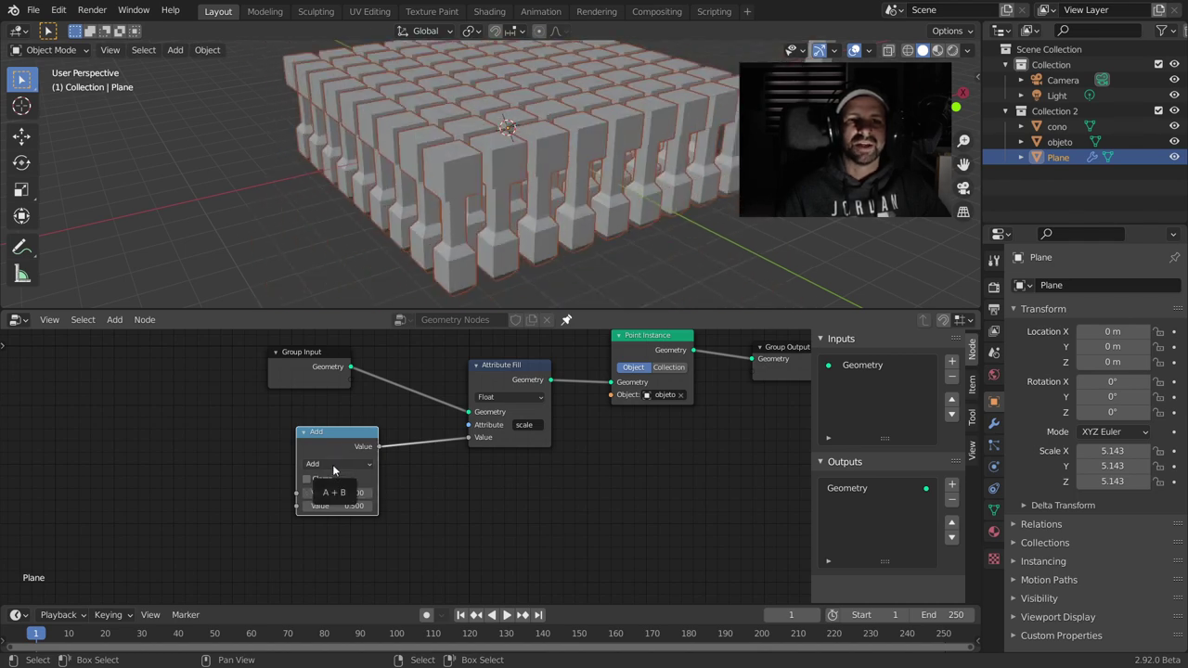
- Switch the Math node to Multiply (1.400 × 0.080) and expose the first value as a group input
{"action": "left_click", "coordinate": [333, 464]}
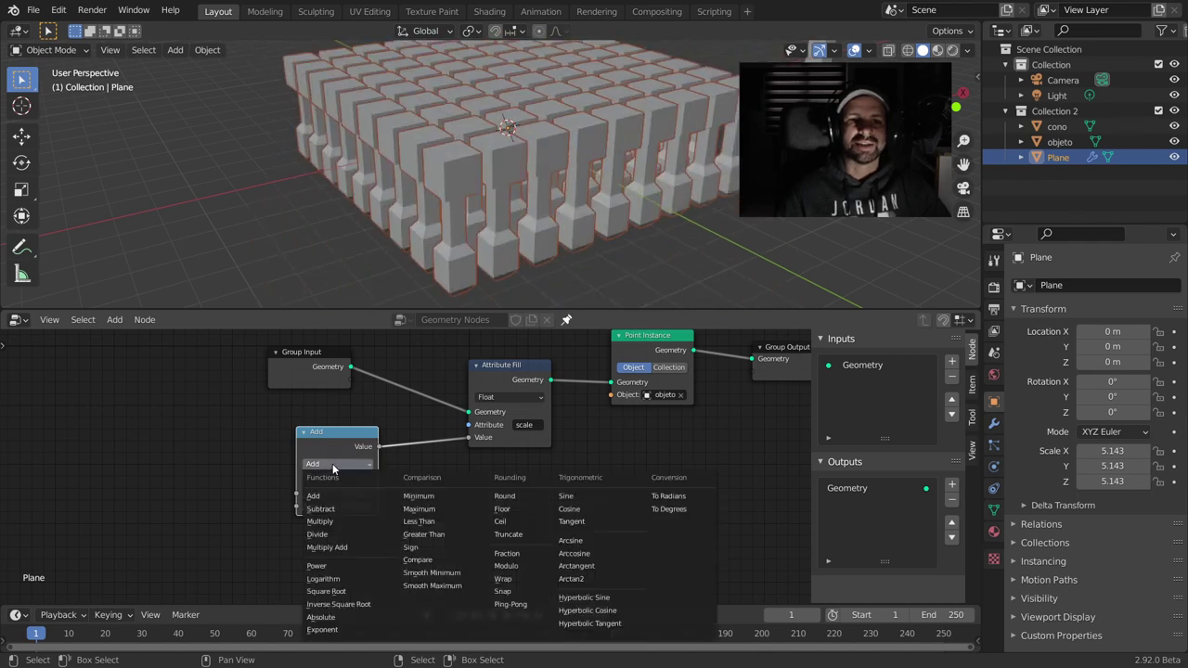
{"action": "left_click", "coordinate": [320, 522]}
{"action": "left_click", "coordinate": [351, 505]}
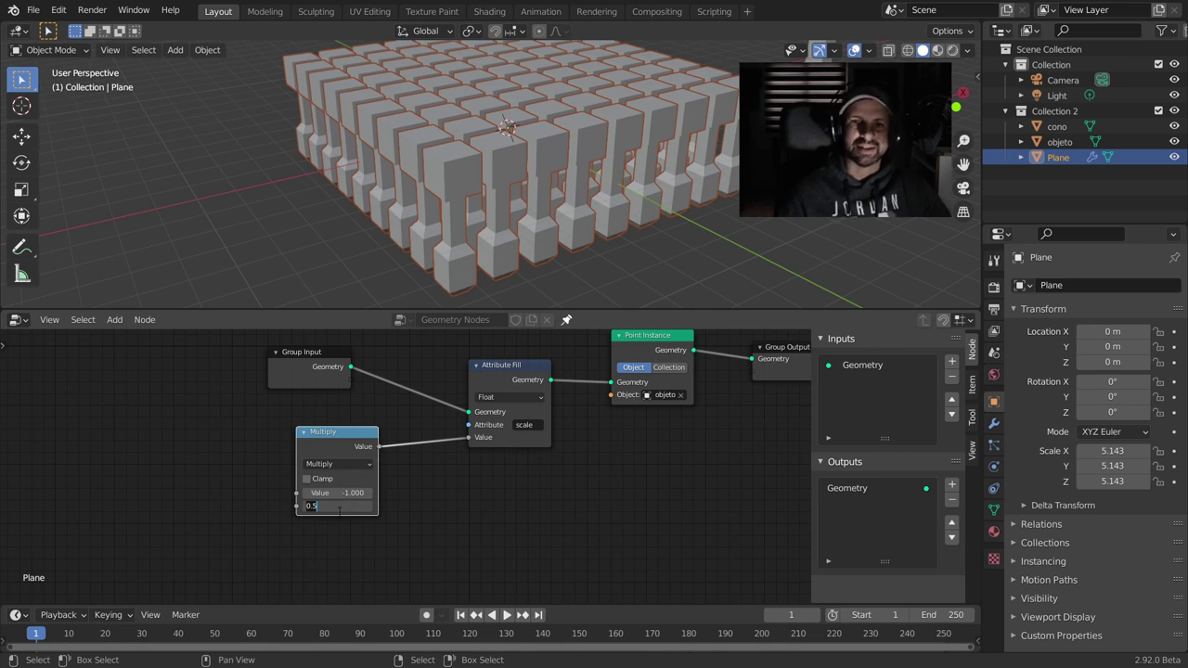
{"action": "key", "text": "Return"}
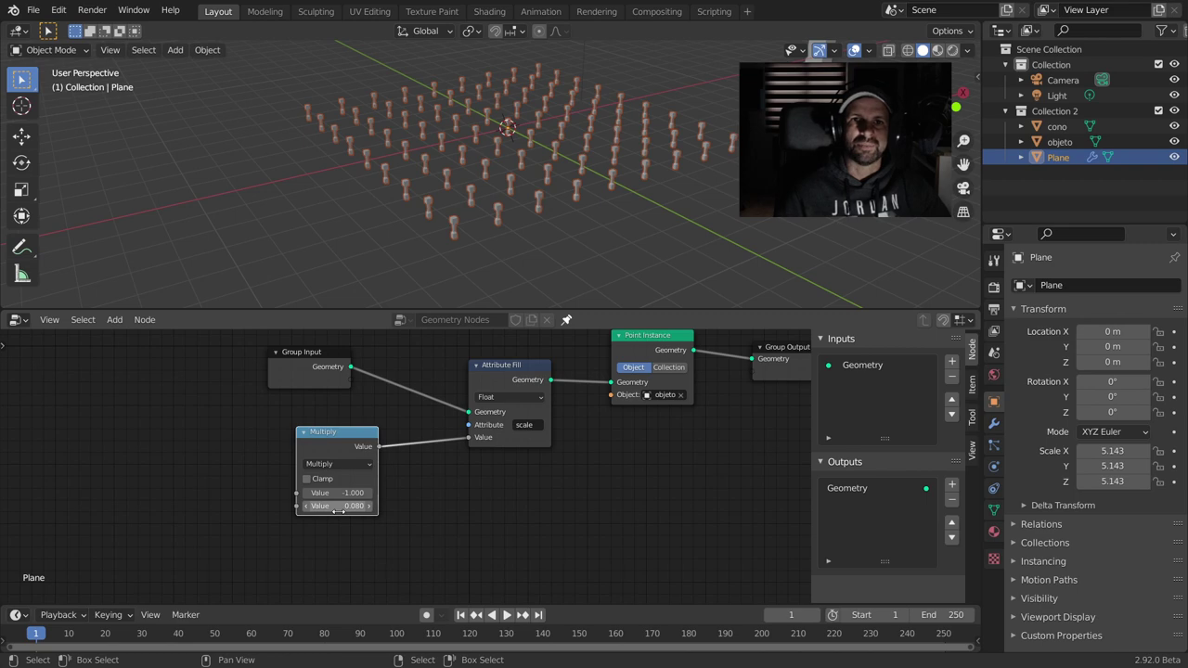
{"action": "mouse_move", "coordinate": [316, 493]}
{"action": "left_mouse_down"}
{"action": "mouse_move", "coordinate": [371, 492]}
{"action": "mouse_move", "coordinate": [339, 492]}
{"action": "left_mouse_up"}
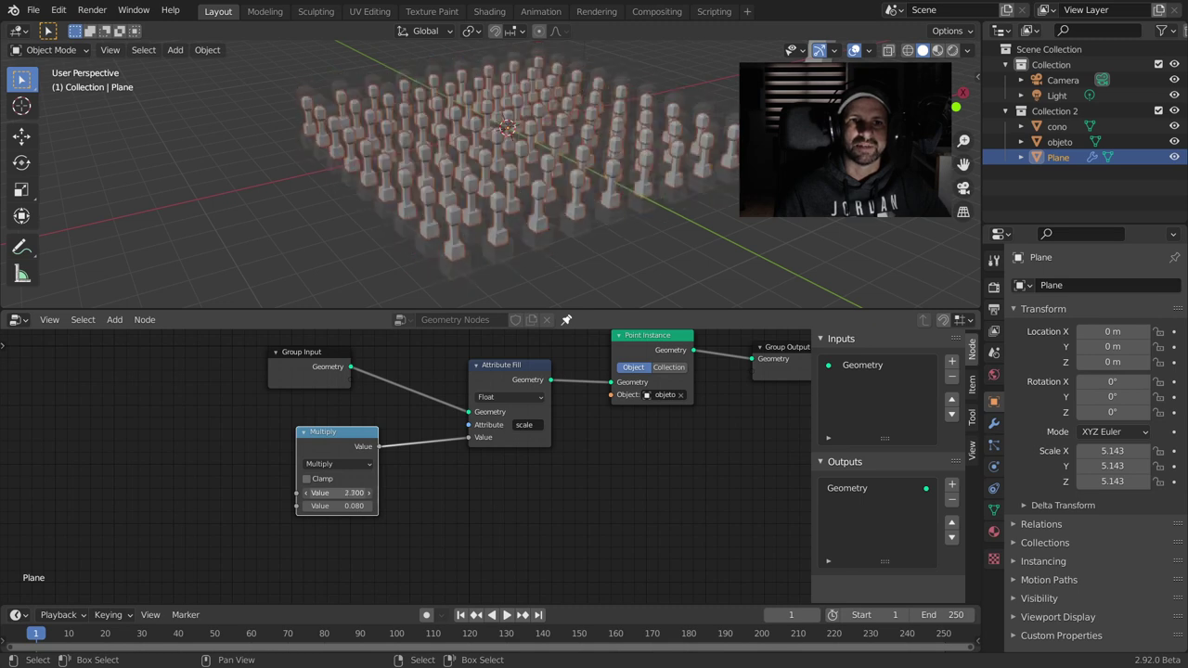
{"action": "left_click_drag", "start_coordinate": [321, 370], "coordinate": [151, 386]}
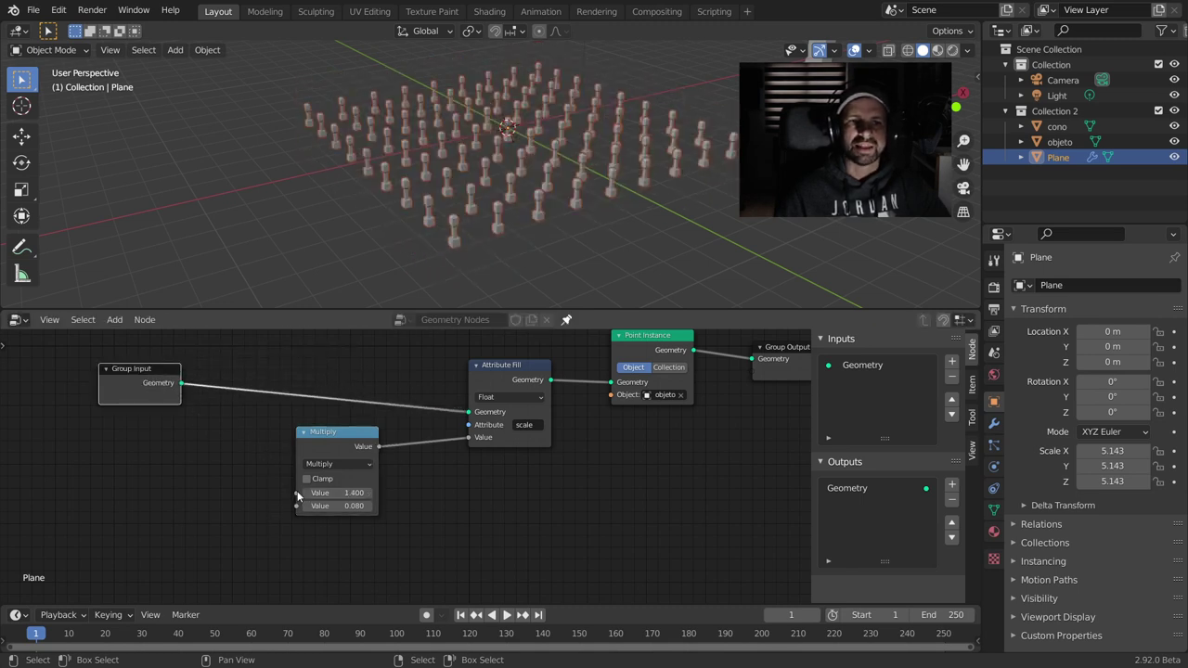
{"action": "left_click_drag", "start_coordinate": [296, 493], "coordinate": [181, 396]}
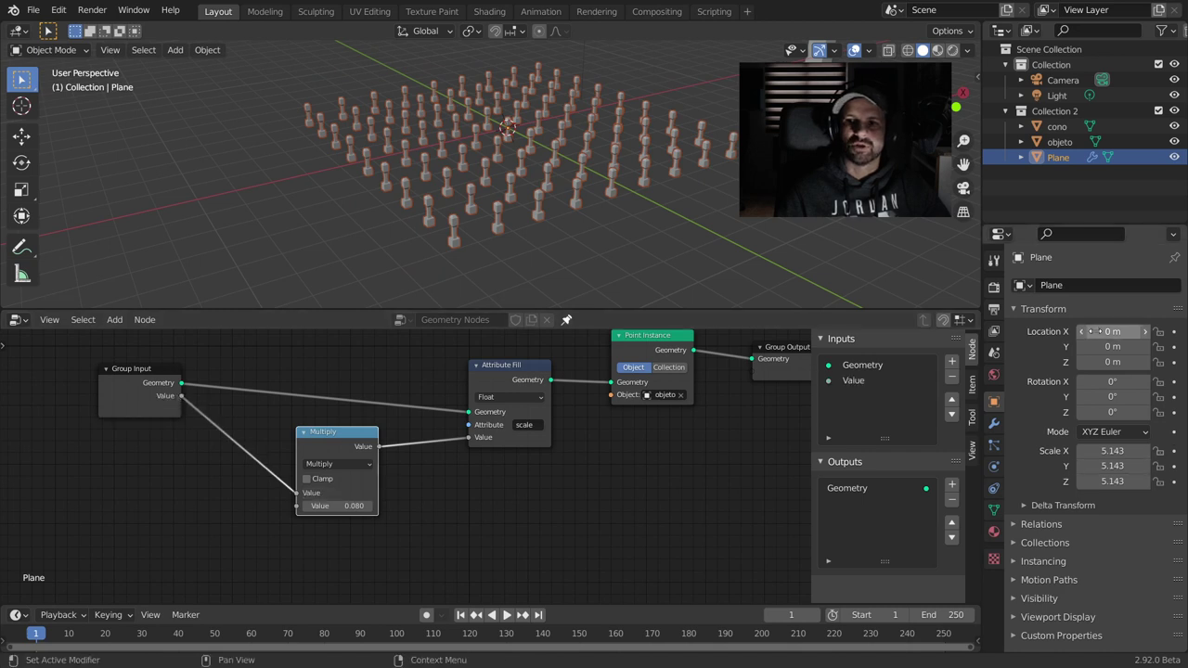
- Set the exposed modifier Value to 3.300 and frame the whole node tree, keeping Multiply
{"action": "left_click", "coordinate": [994, 423]}
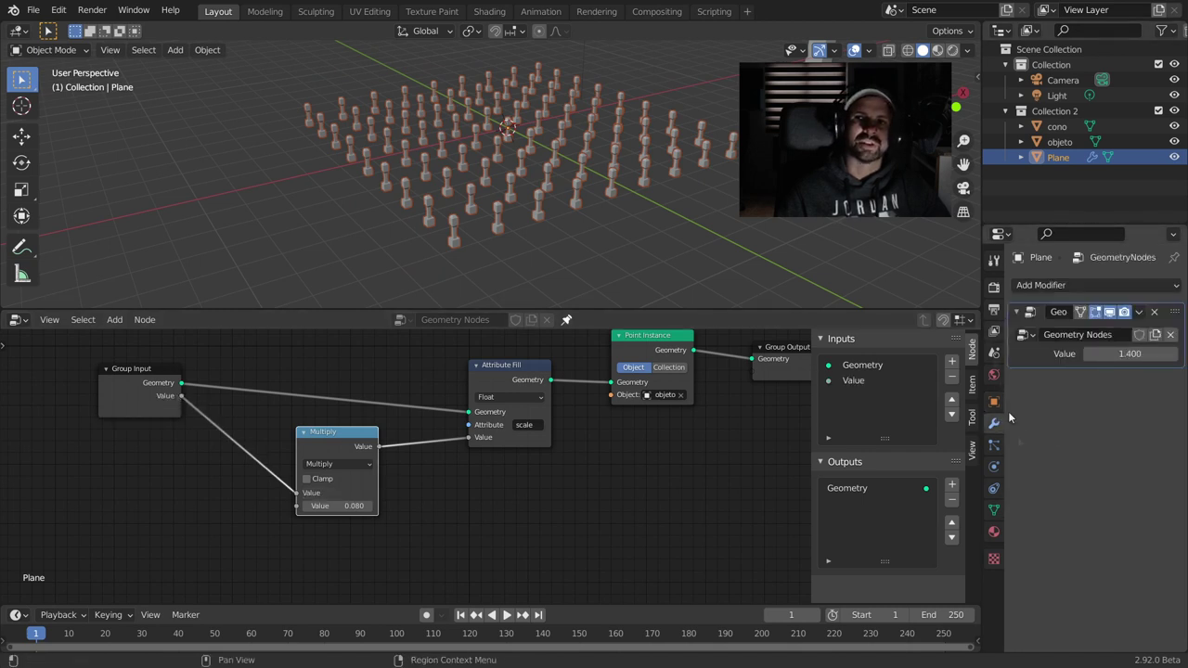
{"action": "mouse_move", "coordinate": [1131, 354]}
{"action": "left_mouse_down"}
{"action": "mouse_move", "coordinate": [1105, 353]}
{"action": "mouse_move", "coordinate": [1160, 353]}
{"action": "left_mouse_up"}
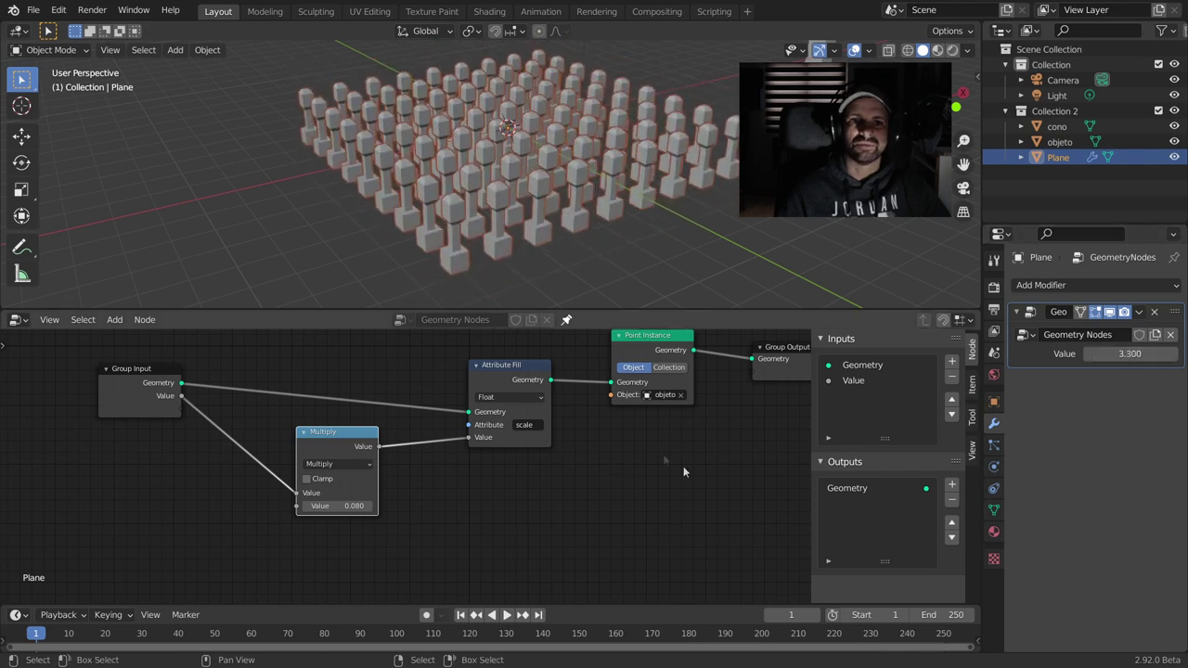
{"action": "middle_click_drag", "start_coordinate": [671, 477], "coordinate": [271, 524]}
{"action": "key", "text": "Home"}
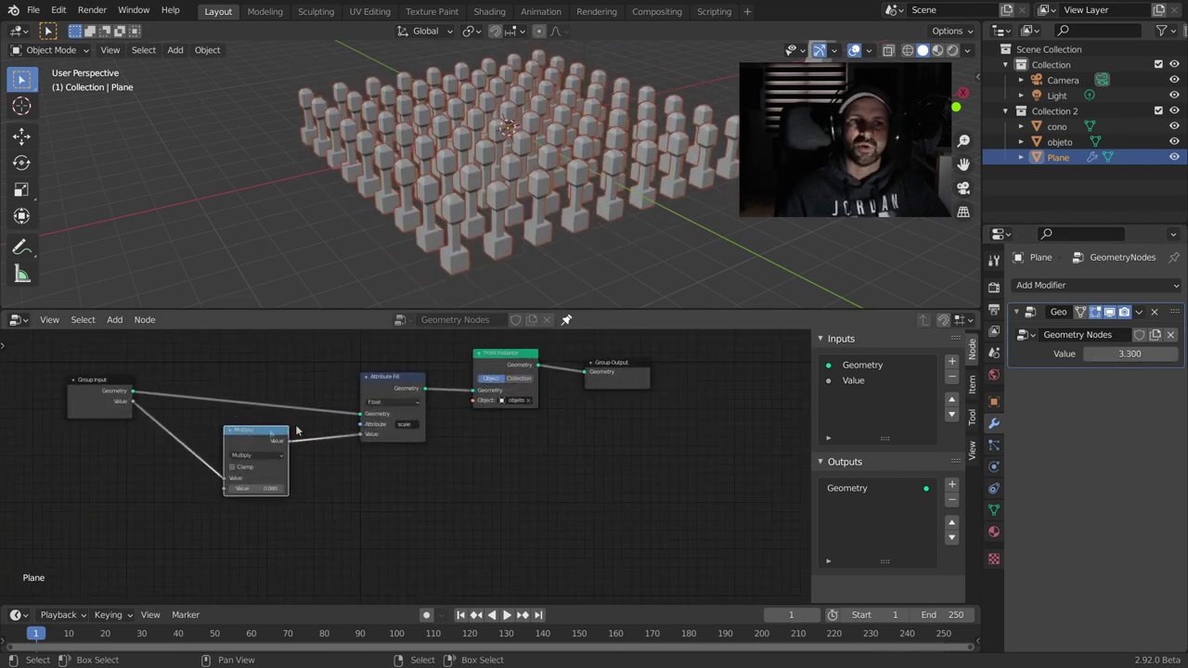
{"action": "left_click", "coordinate": [252, 455]}
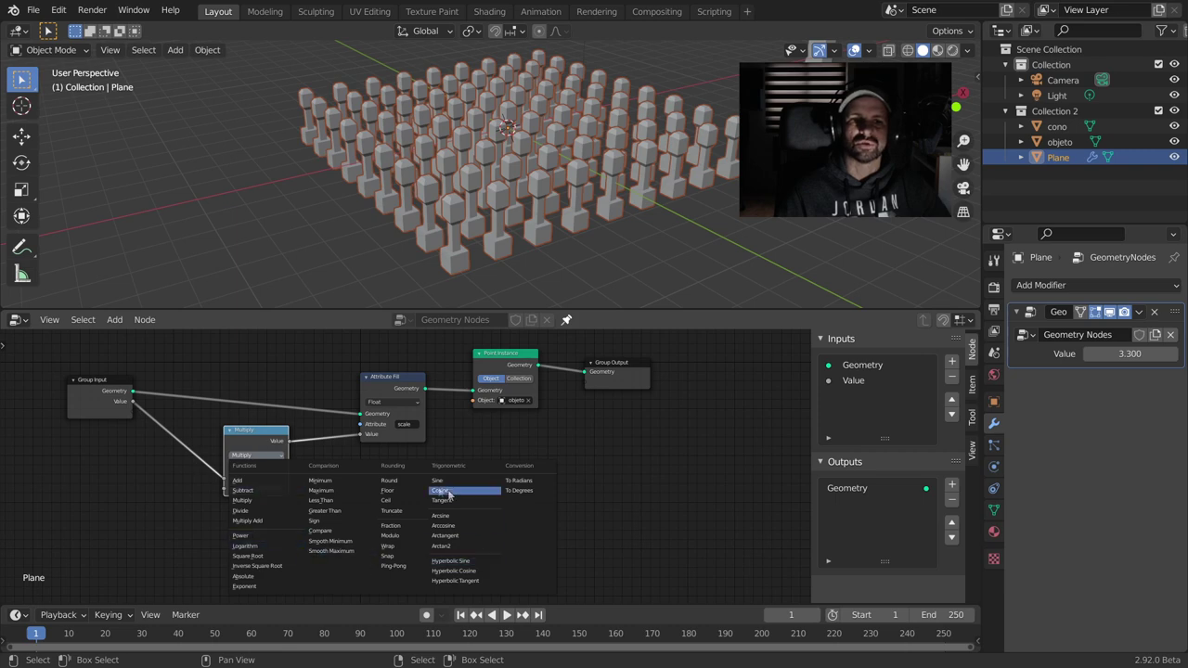
{"action": "left_click", "coordinate": [256, 502]}
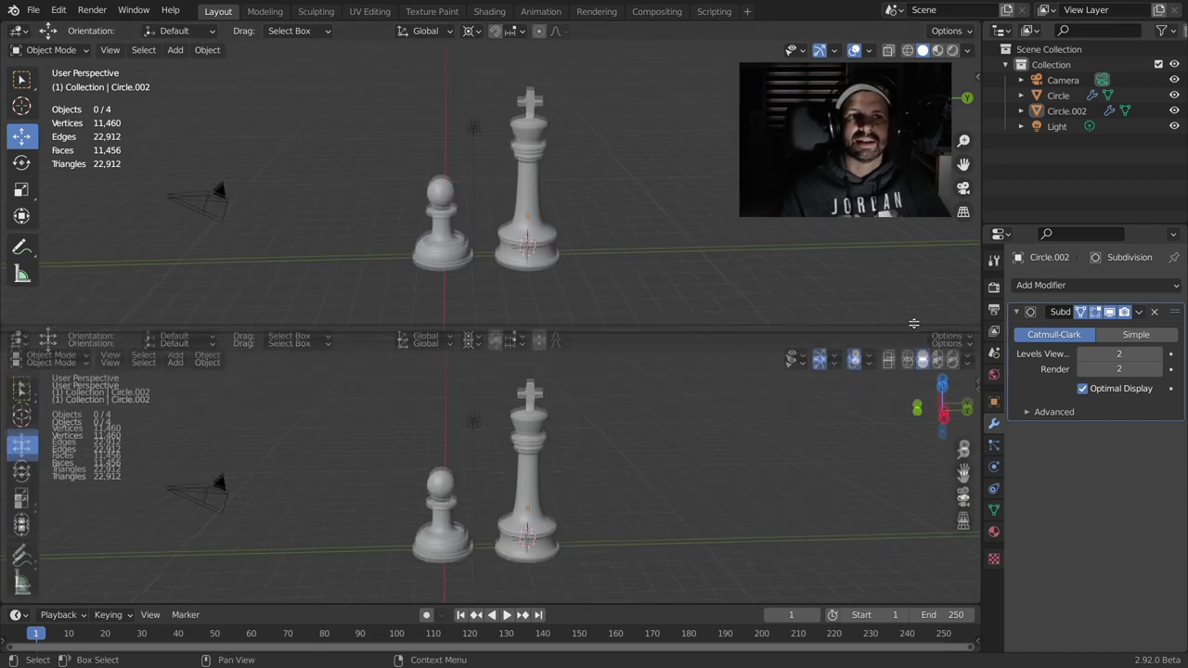
- Switch the lower area to the Geometry Node Editor and view the scene from top
{"action": "left_click", "coordinate": [19, 334]}
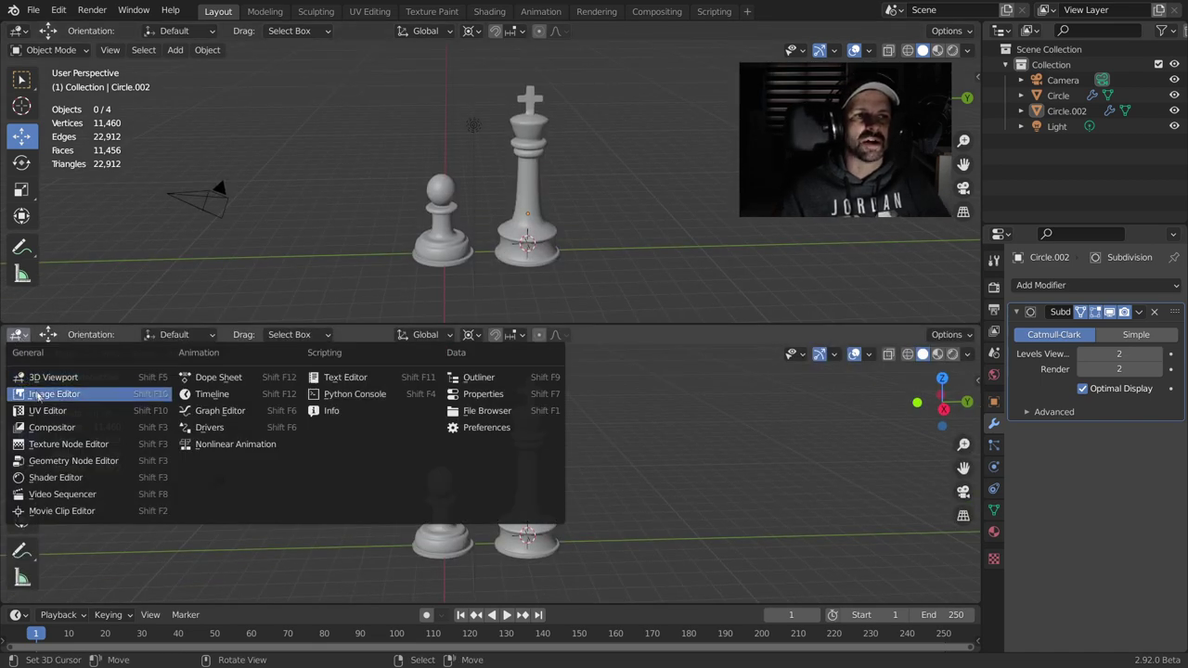
{"action": "left_click", "coordinate": [65, 461]}
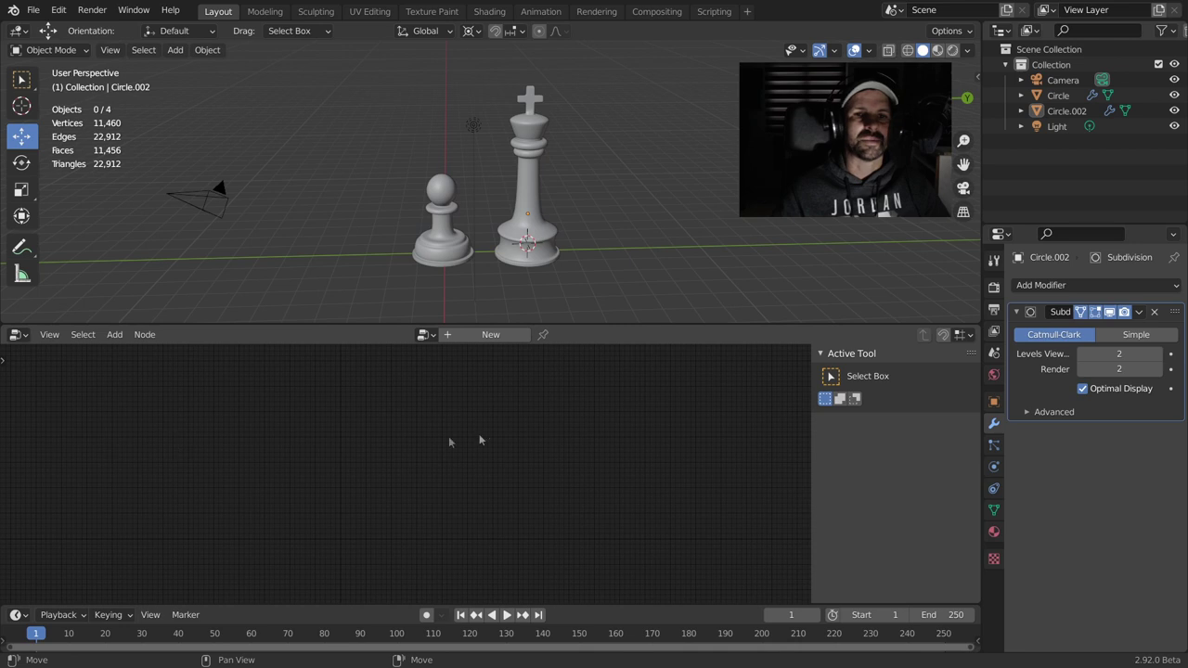
{"action": "key", "text": "KP_7"}
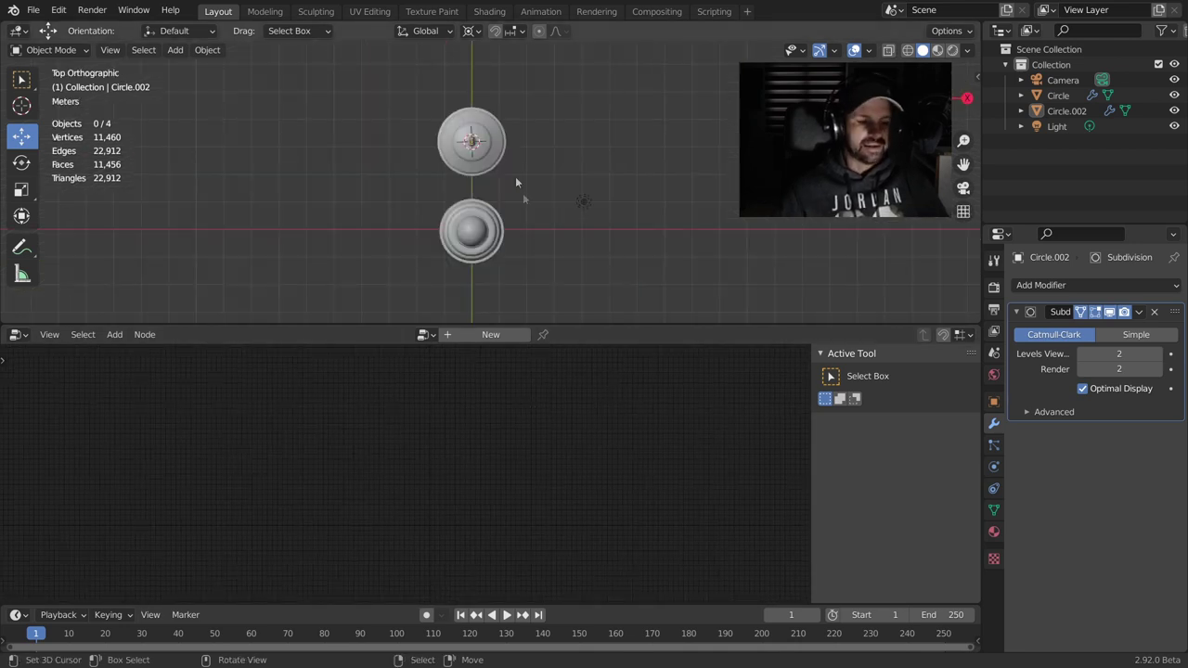
- Add a plane mesh and scale it up to 9.198
{"action": "key", "text": "shift+a"}
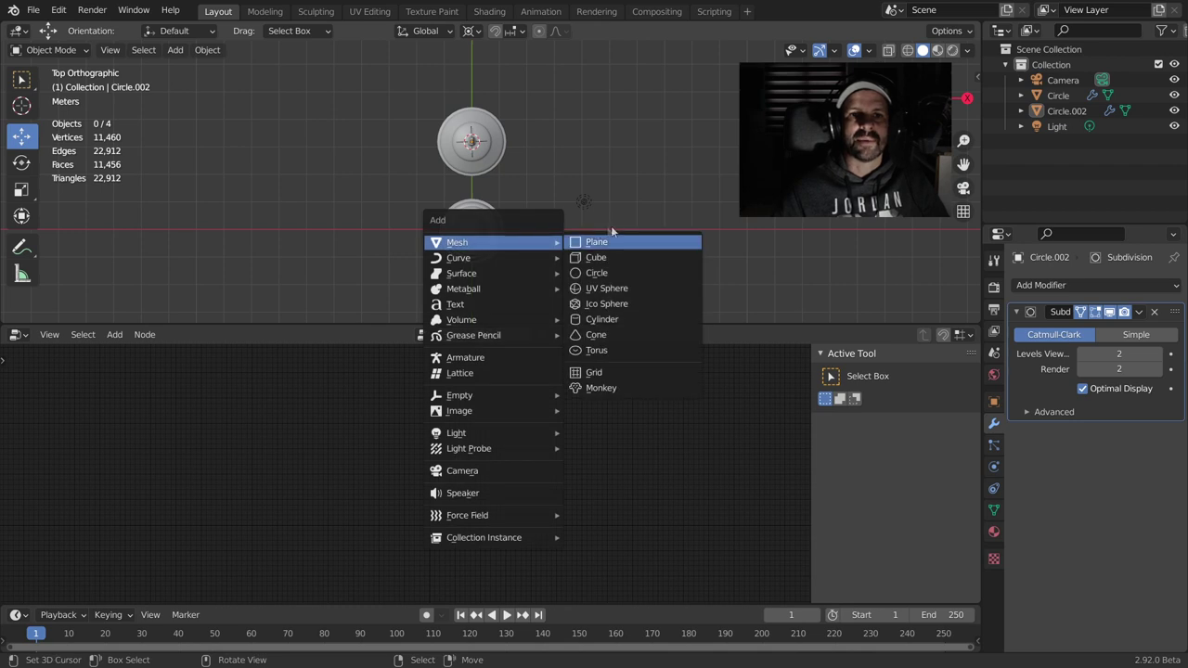
{"action": "left_click", "coordinate": [617, 242]}
{"action": "key", "text": "s"}
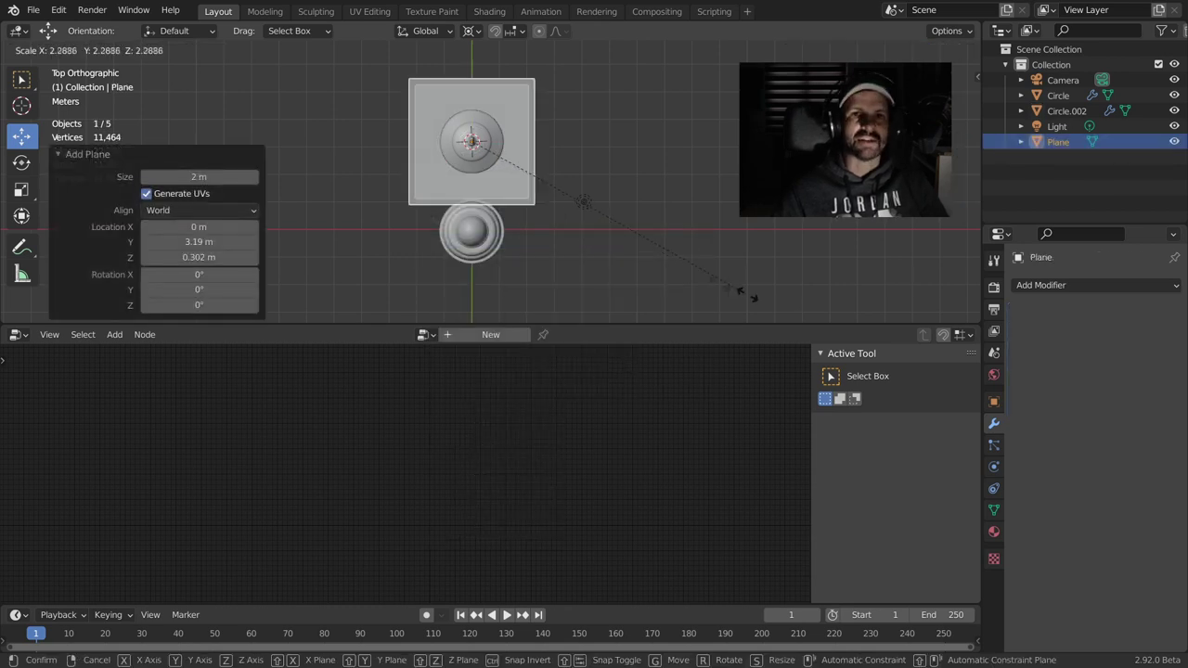
{"action": "left_click", "coordinate": [627, 275]}
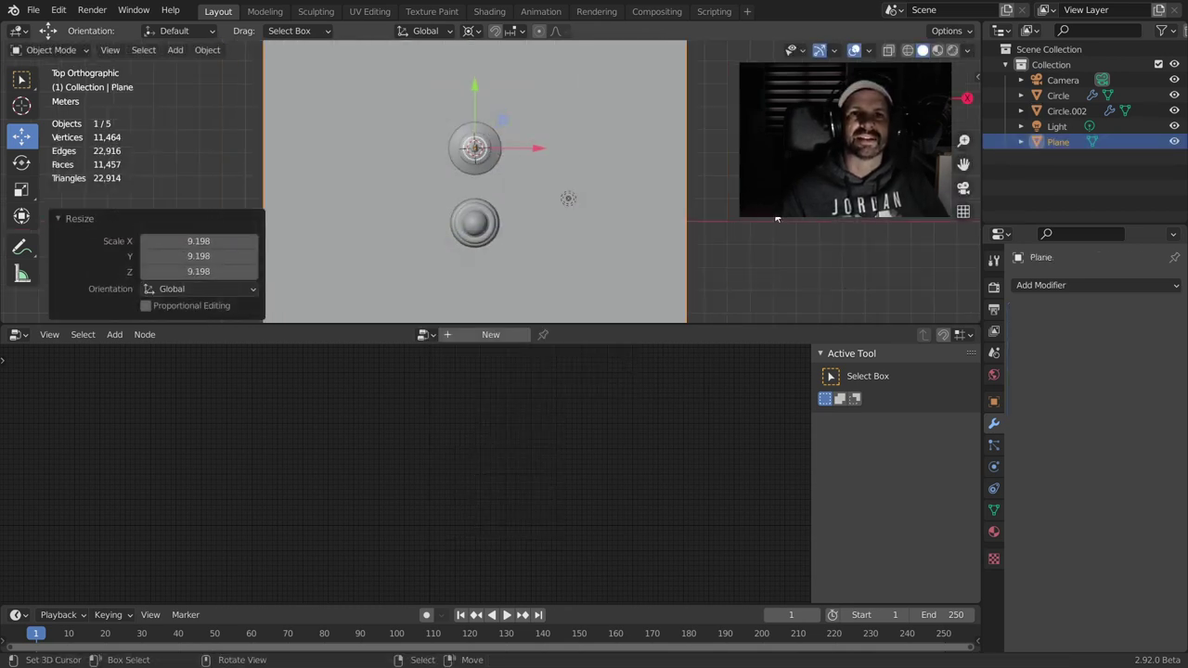
- Move the plane down on Z below the chess pieces
{"action": "scroll", "coordinate": [789, 267], "scroll_direction": "down", "scroll_amount": 4}
{"action": "mouse_move", "coordinate": [789, 268]}
{"action": "middle_mouse_down"}
{"action": "mouse_move", "coordinate": [566, 93]}
{"action": "mouse_move", "coordinate": [613, 87]}
{"action": "middle_mouse_up"}
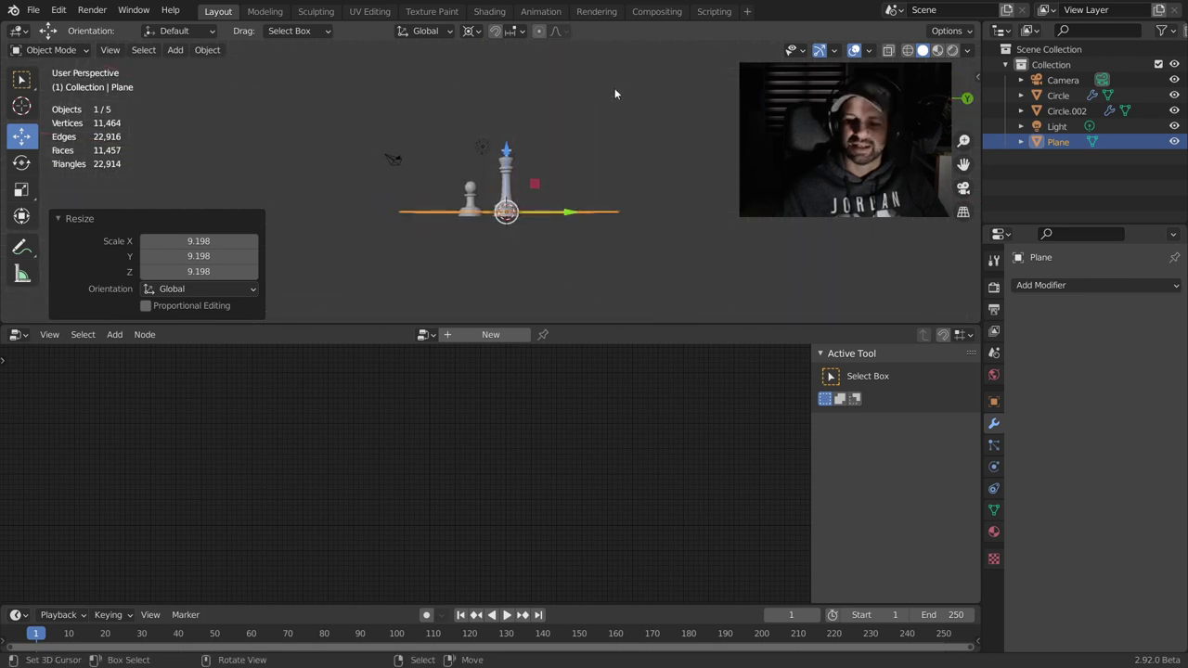
{"action": "key", "text": "KP_3"}
{"action": "scroll", "coordinate": [548, 227], "scroll_direction": "up", "scroll_amount": 4}
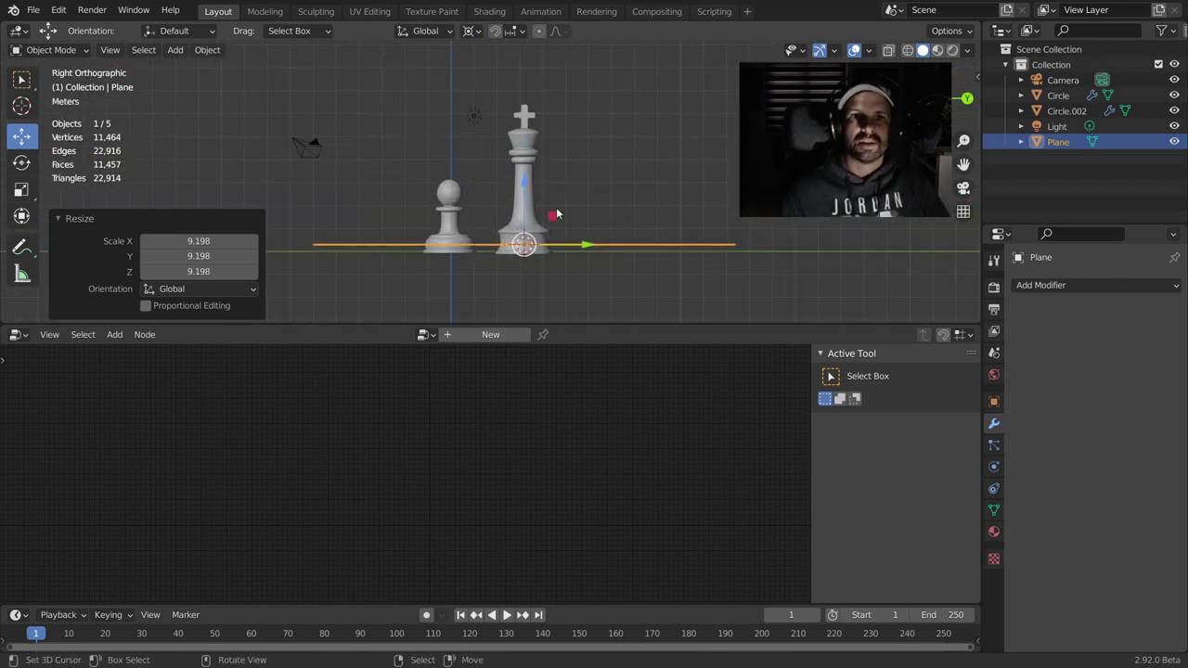
{"action": "left_click_drag", "start_coordinate": [523, 173], "coordinate": [522, 183]}
{"action": "middle_click_drag", "start_coordinate": [520, 238], "coordinate": [550, 291]}
- Scale the plane further by 2.462
{"action": "scroll", "coordinate": [549, 291], "scroll_direction": "down", "scroll_amount": 3}
{"action": "scroll", "coordinate": [548, 269], "scroll_direction": "down", "scroll_amount": 2}
{"action": "key", "text": "s"}
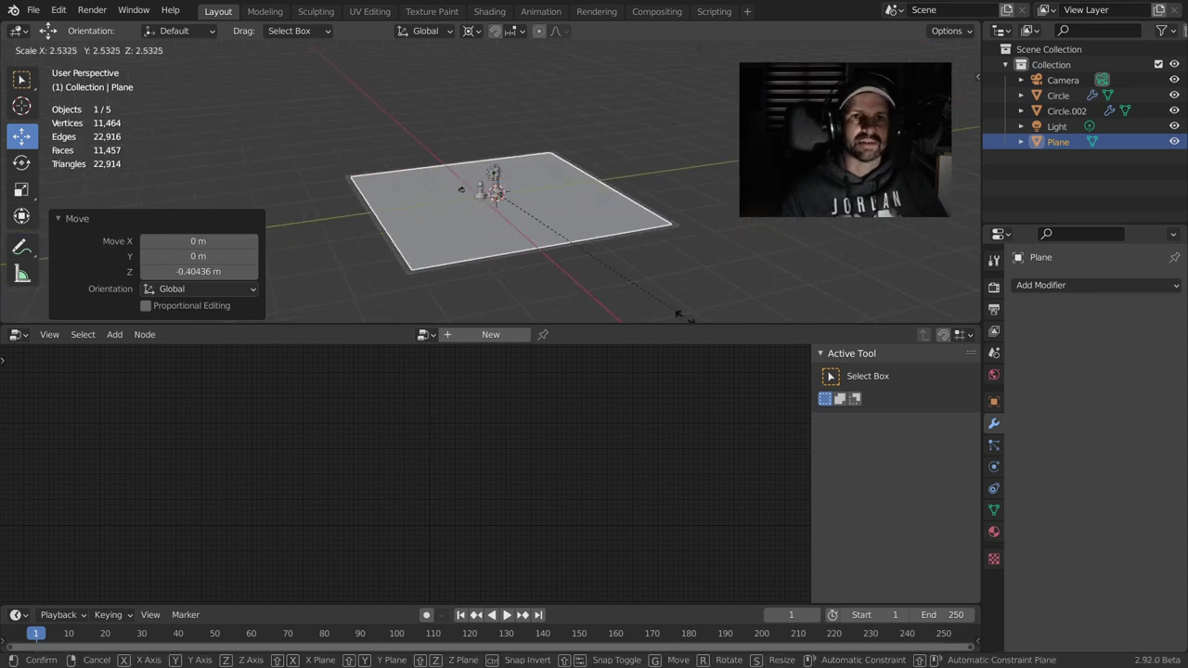
{"action": "left_click", "coordinate": [666, 72]}
- In Edit Mode, subdivide the plane three times into an 8×8 grid
{"action": "mouse_move", "coordinate": [583, 197]}
{"action": "middle_mouse_down"}
{"action": "mouse_move", "coordinate": [519, 205]}
{"action": "mouse_move", "coordinate": [544, 208]}
{"action": "middle_mouse_up"}
{"action": "scroll", "coordinate": [543, 208], "scroll_direction": "up", "scroll_amount": 3}
{"action": "middle_click_drag", "start_coordinate": [642, 149], "coordinate": [602, 162]}
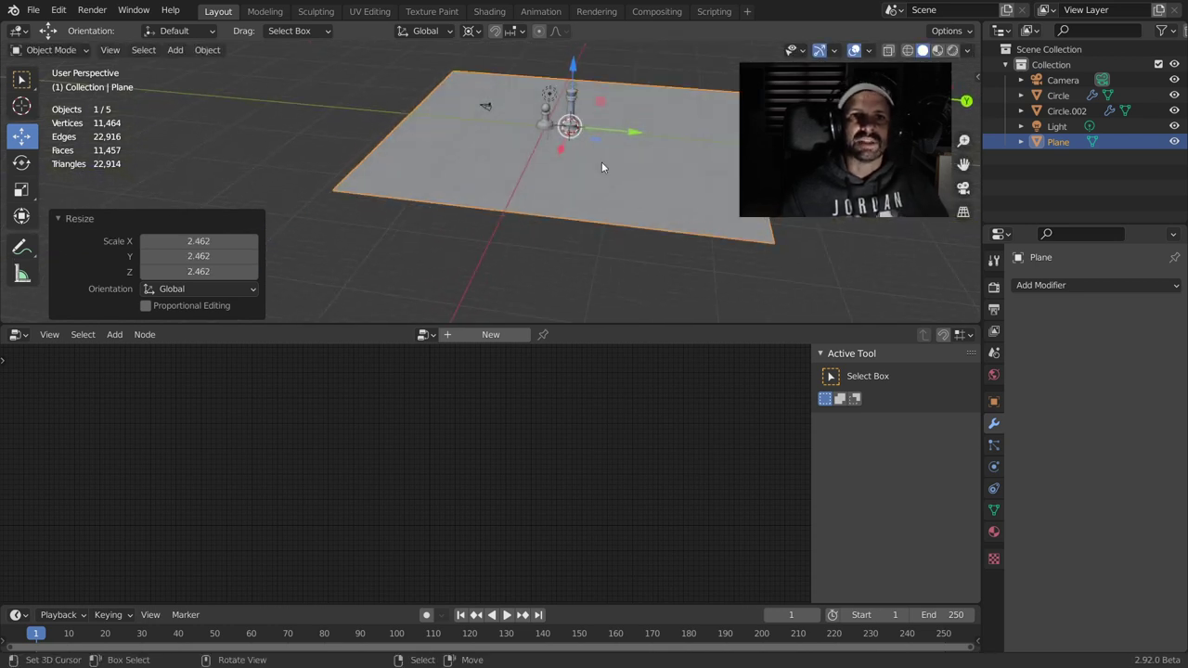
{"action": "key", "text": "Tab"}
{"action": "right_click", "coordinate": [601, 162]}
{"action": "left_click", "coordinate": [602, 162]}
{"action": "right_click", "coordinate": [602, 161]}
{"action": "left_click", "coordinate": [601, 162]}
{"action": "right_click", "coordinate": [601, 162]}
{"action": "left_click", "coordinate": [601, 162]}
{"action": "scroll", "coordinate": [601, 161], "scroll_direction": "down", "scroll_amount": 3}
{"action": "middle_click_drag", "start_coordinate": [598, 175], "coordinate": [505, 171]}
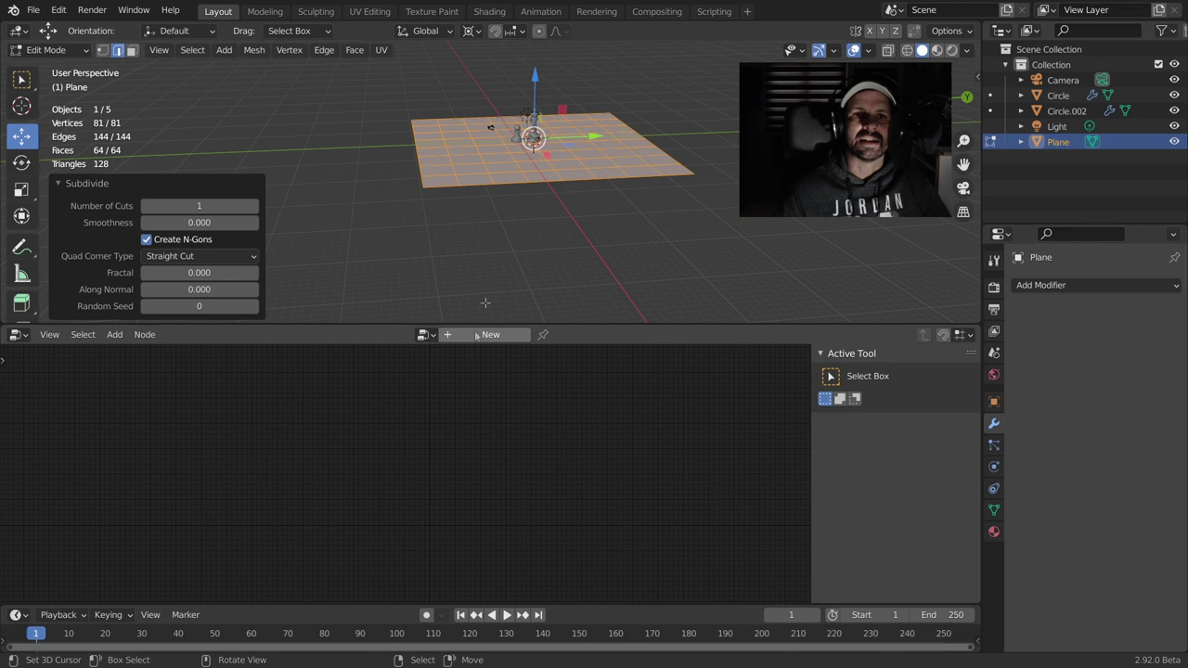
{"action": "key", "text": "Tab"}
- Create and pin a new Geometry Nodes tree for the plane, moving Group Output right
{"action": "left_click", "coordinate": [483, 334]}
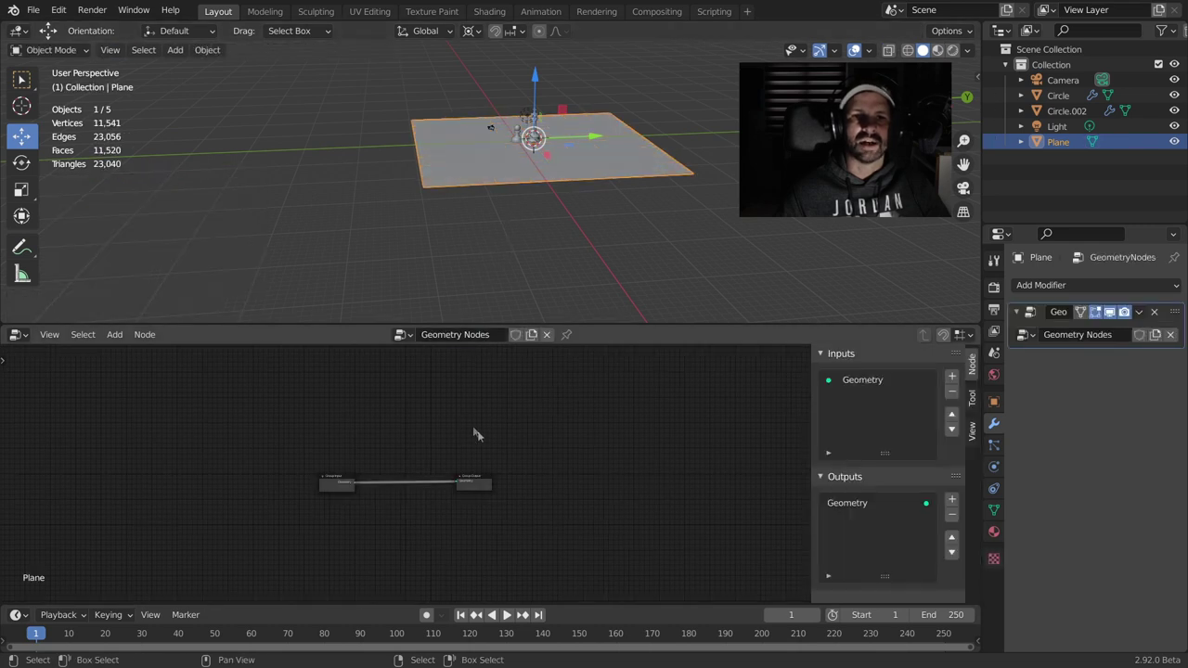
{"action": "middle_click_drag", "start_coordinate": [572, 435], "coordinate": [641, 391]}
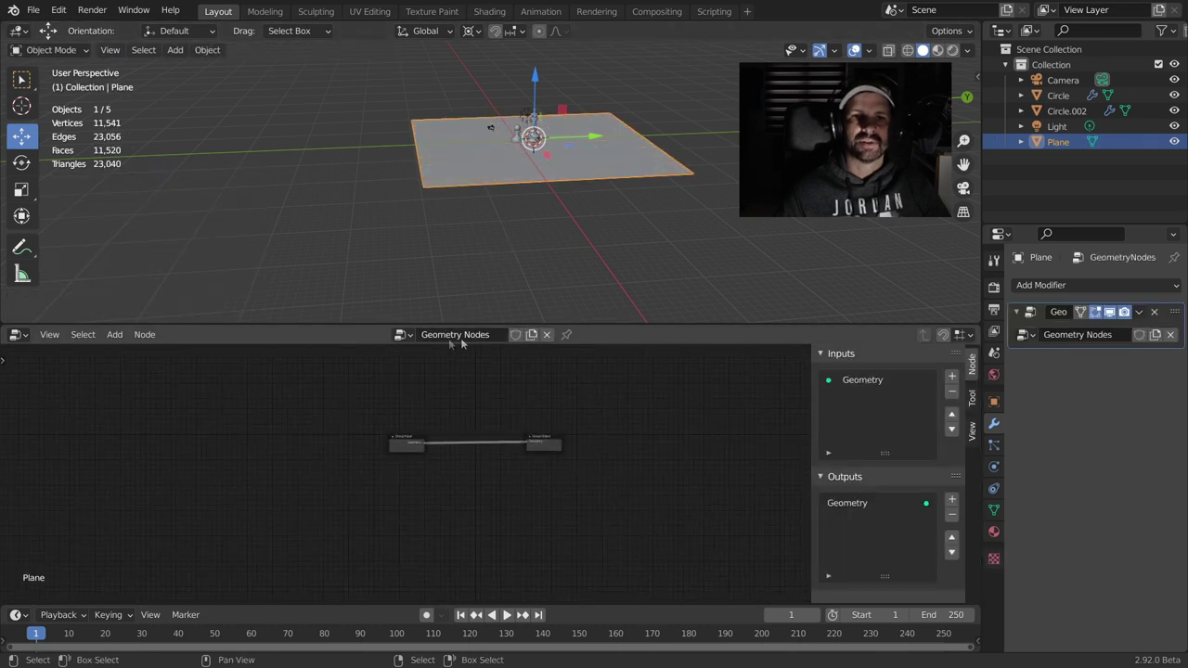
{"action": "left_click", "coordinate": [568, 334]}
{"action": "mouse_move", "coordinate": [461, 467]}
{"action": "middle_mouse_down"}
{"action": "mouse_move", "coordinate": [496, 416]}
{"action": "mouse_move", "coordinate": [456, 469]}
{"action": "middle_mouse_up"}
{"action": "scroll", "coordinate": [477, 157], "scroll_direction": "up", "scroll_amount": 2}
{"action": "scroll", "coordinate": [477, 157], "scroll_direction": "up", "scroll_amount": 1}
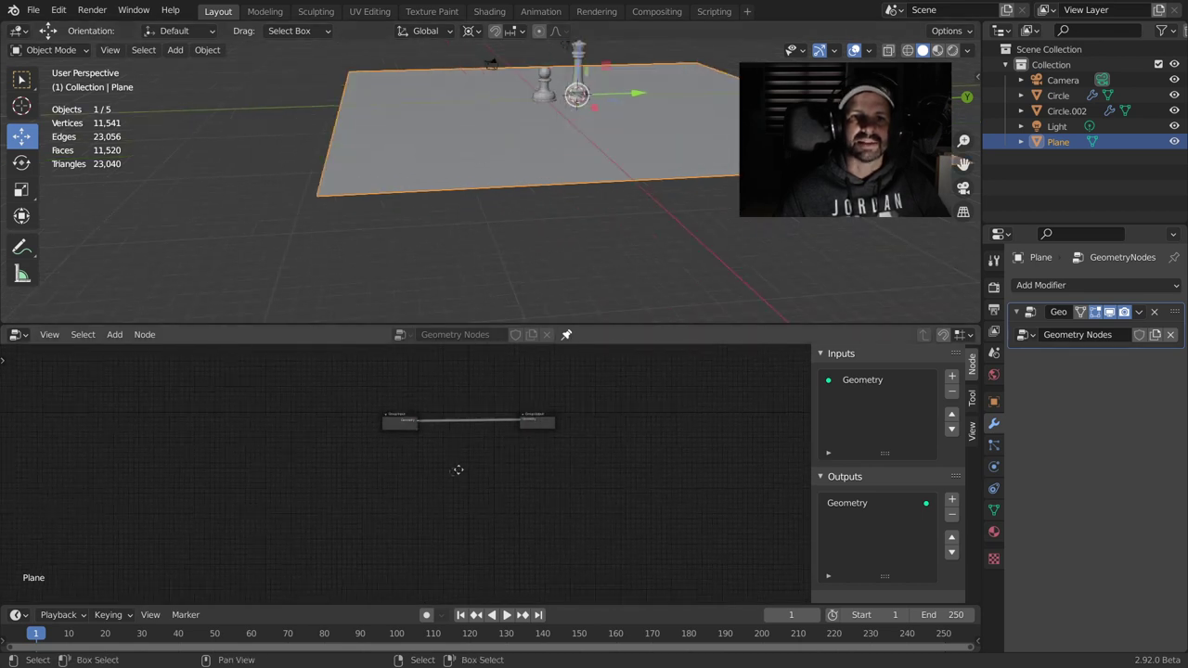
{"action": "scroll", "coordinate": [372, 411], "scroll_direction": "up", "scroll_amount": 3}
{"action": "left_click_drag", "start_coordinate": [544, 419], "coordinate": [587, 416]}
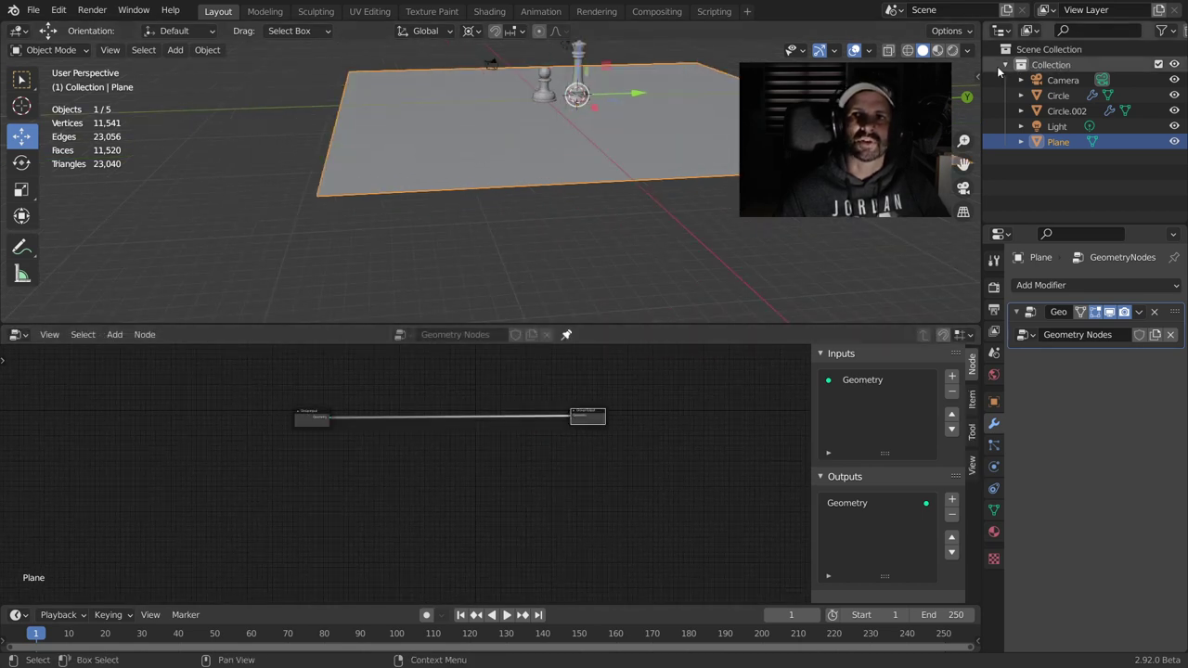
- Create a new collection, Collection 2, in the Outliner
{"action": "left_click", "coordinate": [1004, 65]}
{"action": "left_click", "coordinate": [1004, 65]}
{"action": "right_click", "coordinate": [1057, 165]}
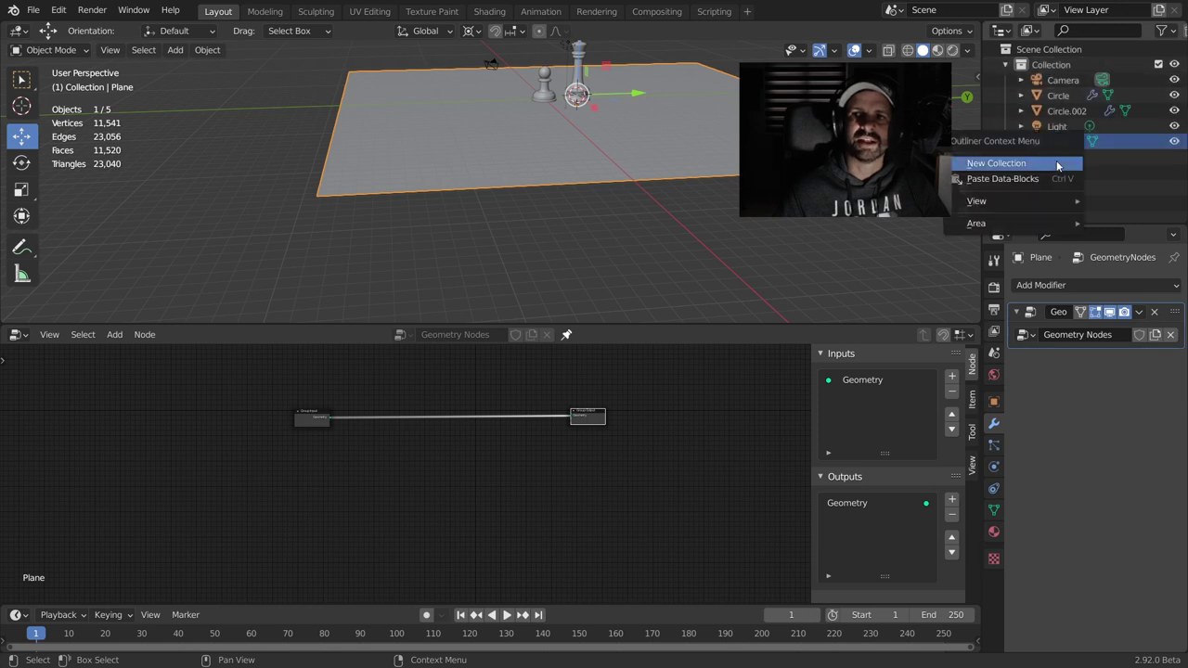
{"action": "left_click", "coordinate": [1023, 165]}
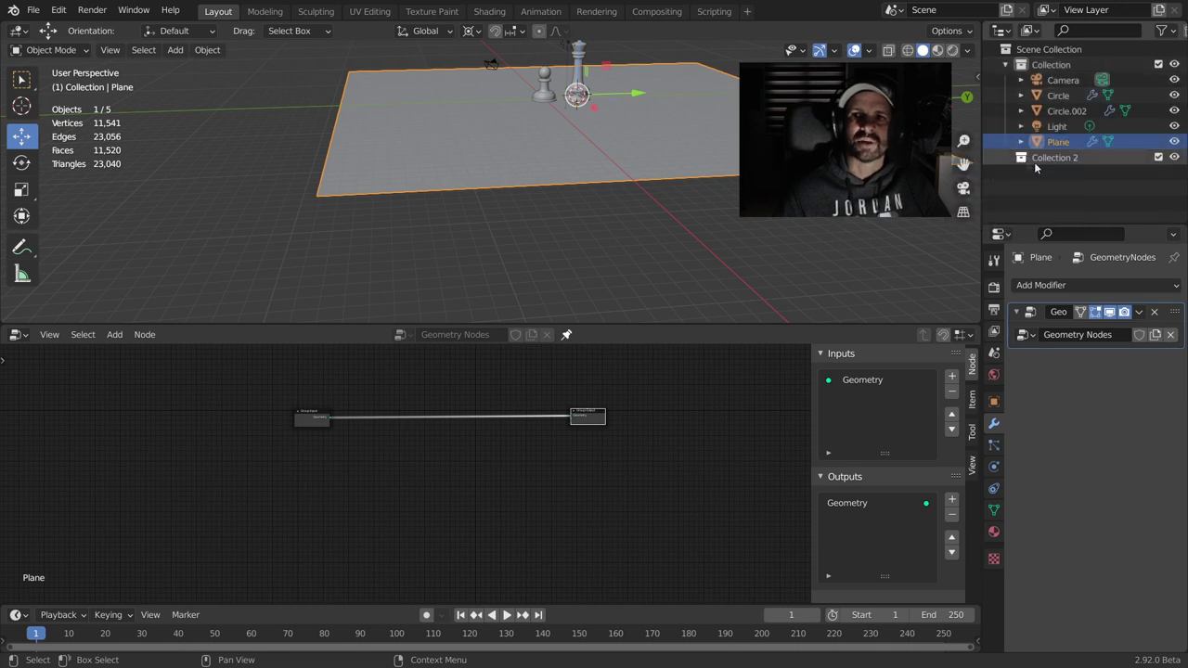
- Rename the king Circle.002 to 'rey' and move it into Collection 2
{"action": "left_click", "coordinate": [1067, 111]}
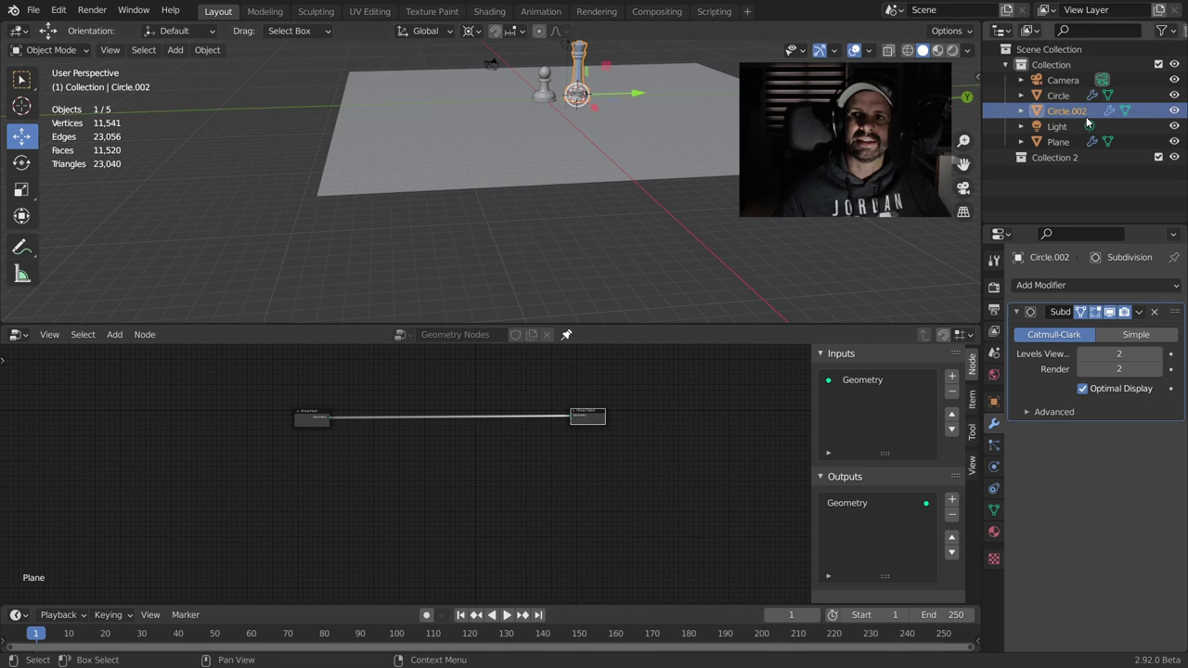
{"action": "double_click", "coordinate": [1075, 110]}
{"action": "type", "text": "rey"}
{"action": "key", "text": "Return"}
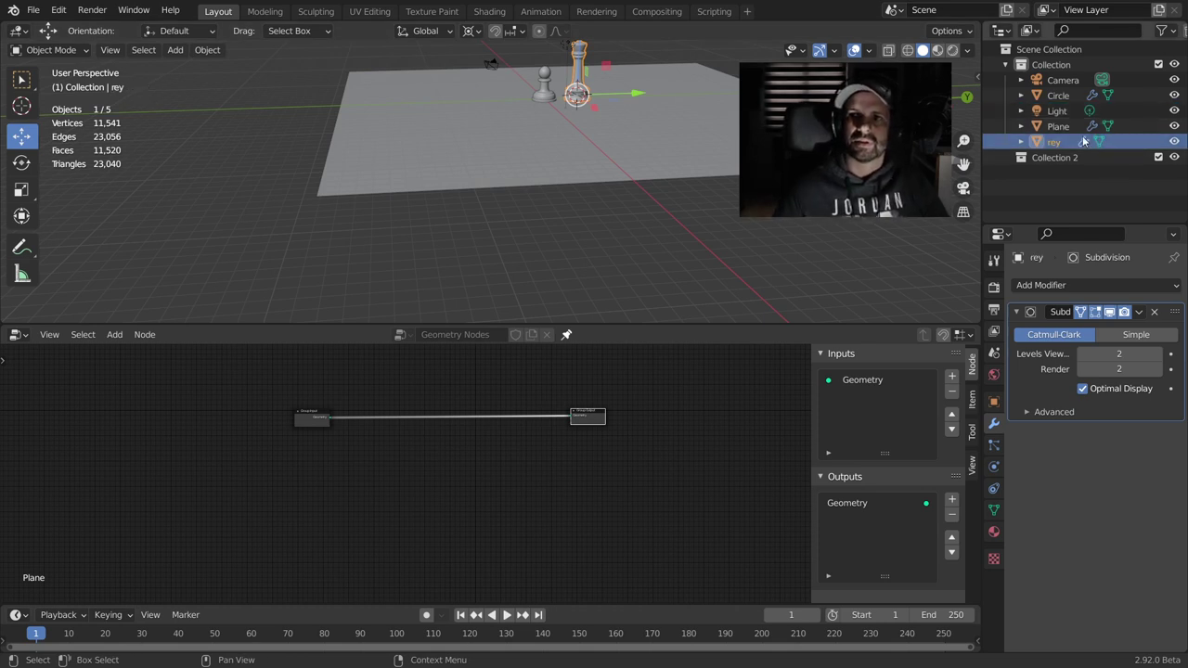
{"action": "left_click_drag", "start_coordinate": [1081, 142], "coordinate": [1049, 159]}
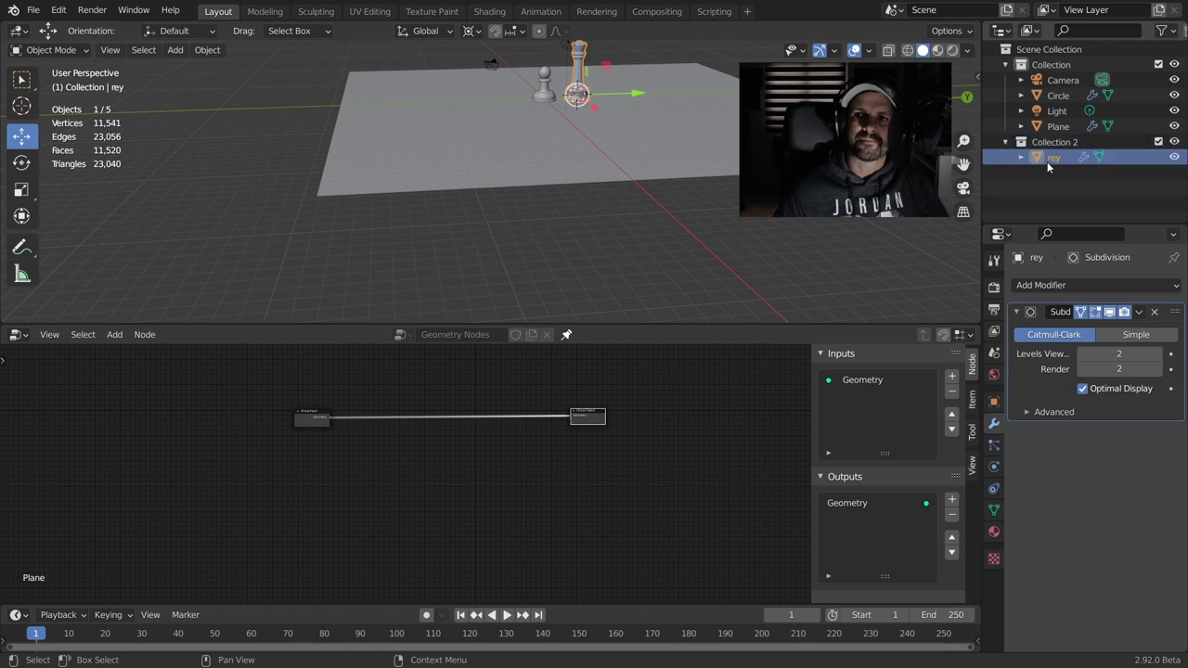
- Rename Circle to 'peon' and move it into Collection 2
{"action": "left_click", "coordinate": [553, 95]}
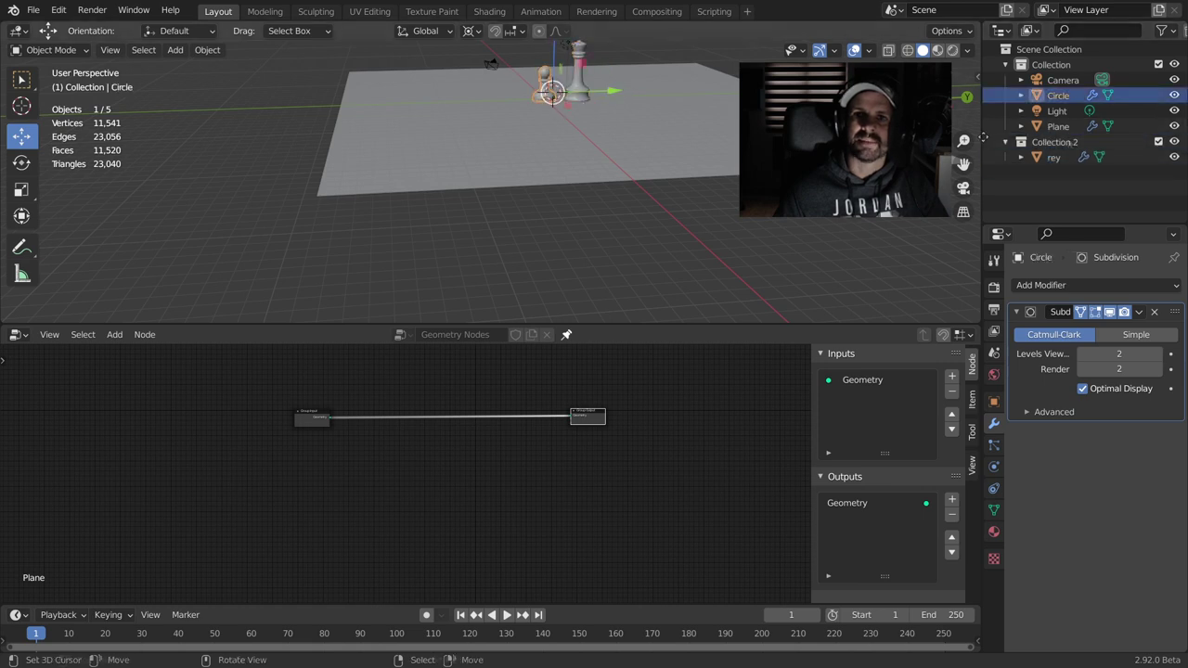
{"action": "double_click", "coordinate": [1058, 95]}
{"action": "type", "text": "pion"}
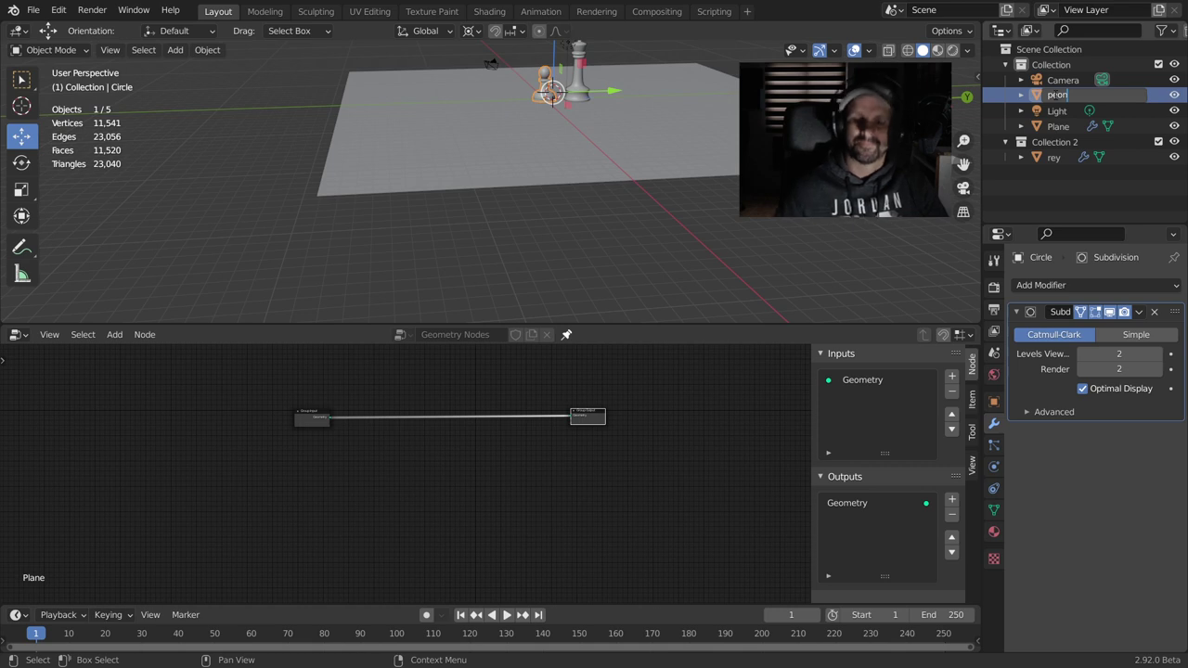
{"action": "key", "text": "Return"}
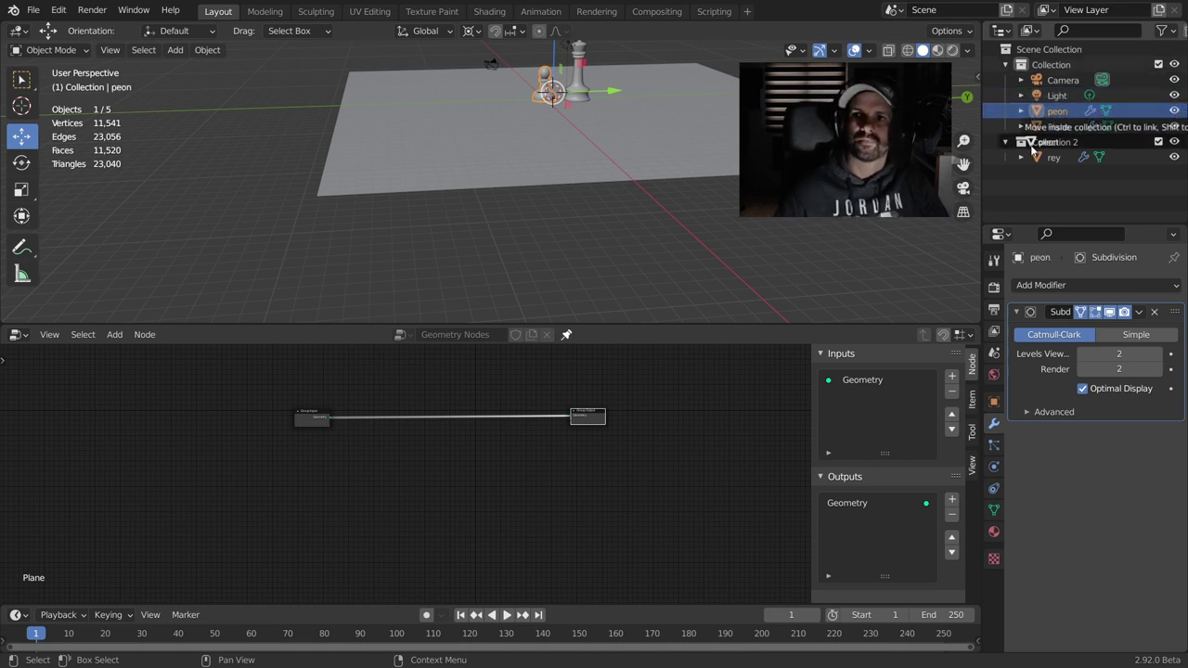
{"action": "left_click_drag", "start_coordinate": [1051, 112], "coordinate": [1054, 142]}
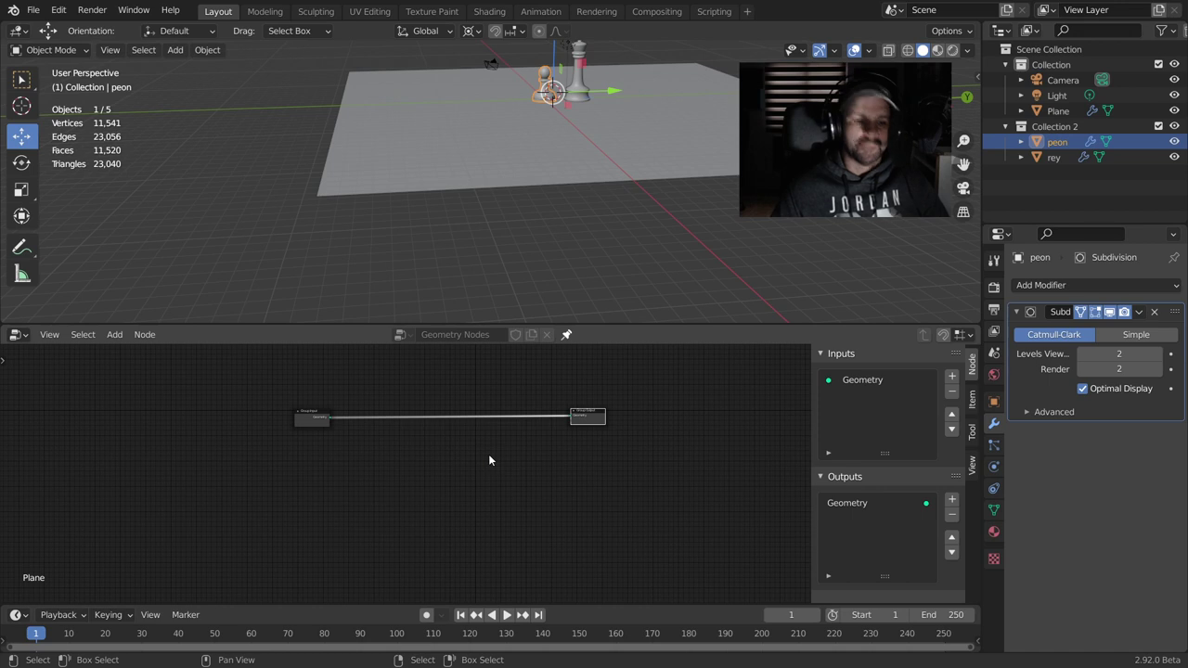
{"action": "key", "text": "shift+a"}
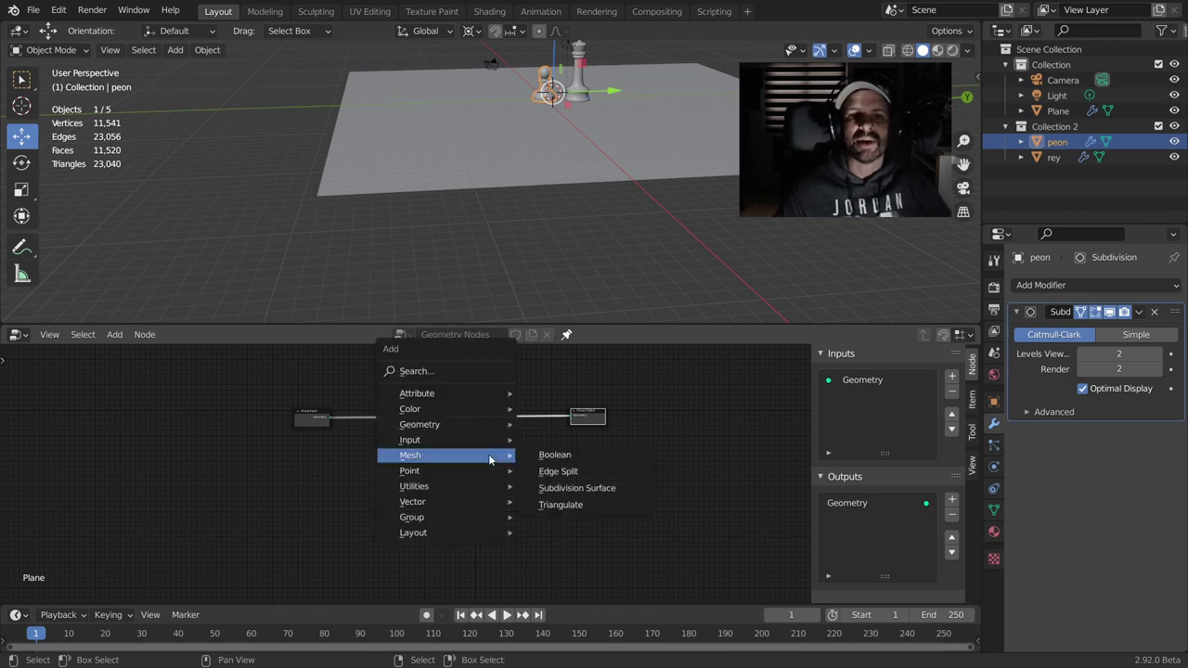
{"action": "mouse_move", "coordinate": [409, 470]}
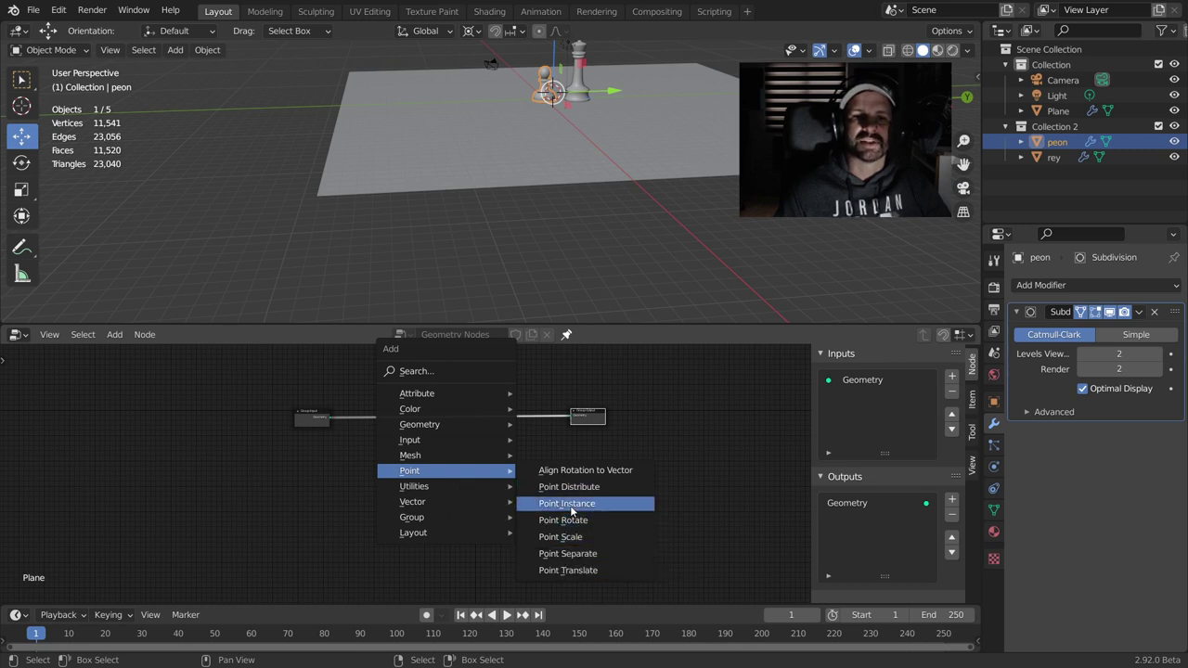
- Insert a Point Instance node into the link and set its object to peon
{"action": "left_click", "coordinate": [573, 504]}
{"action": "left_click", "coordinate": [515, 408]}
{"action": "key", "text": "Home"}
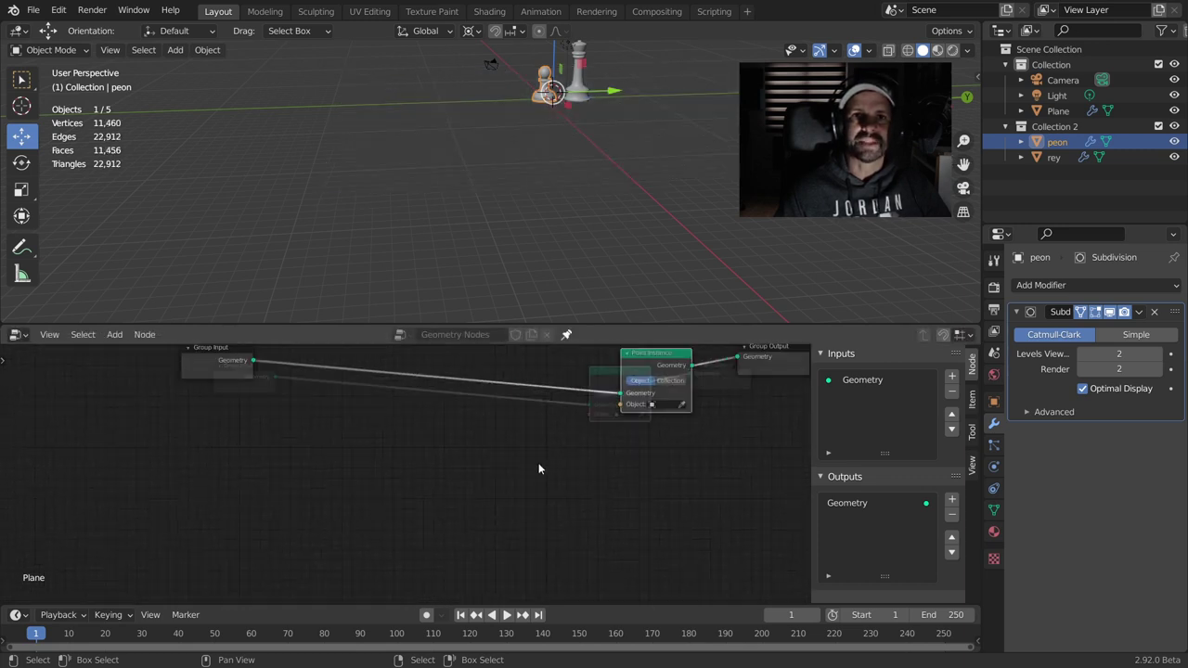
{"action": "left_click", "coordinate": [590, 444]}
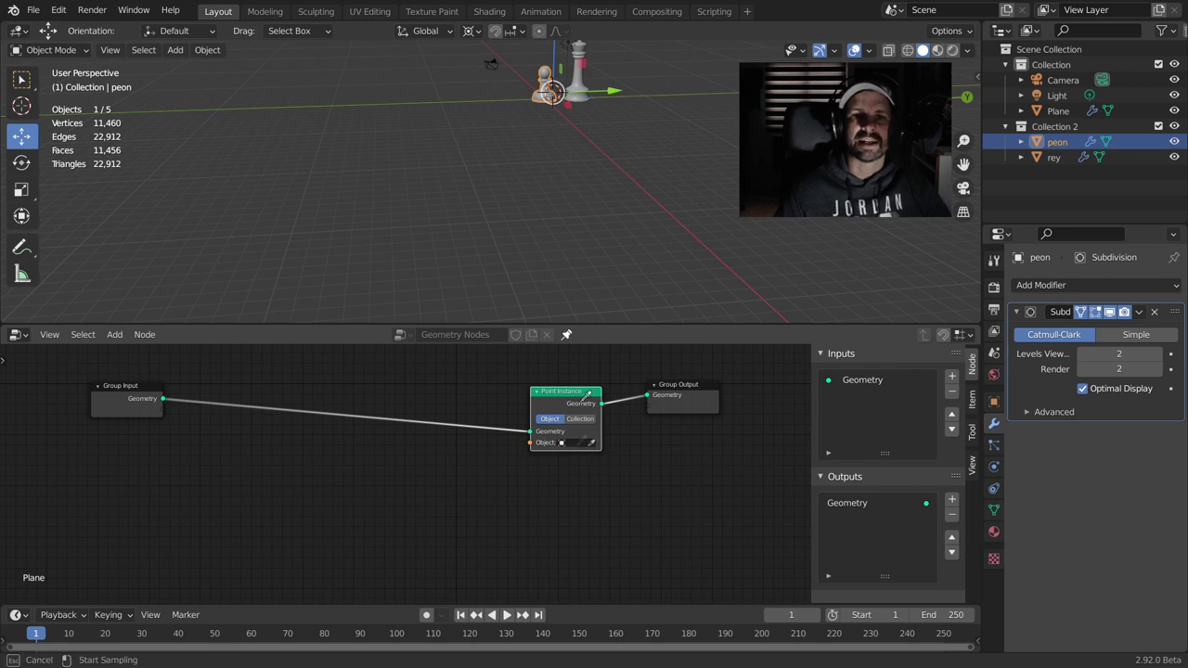
{"action": "left_click", "coordinate": [547, 81]}
{"action": "scroll", "coordinate": [581, 300], "scroll_direction": "down", "scroll_amount": 5}
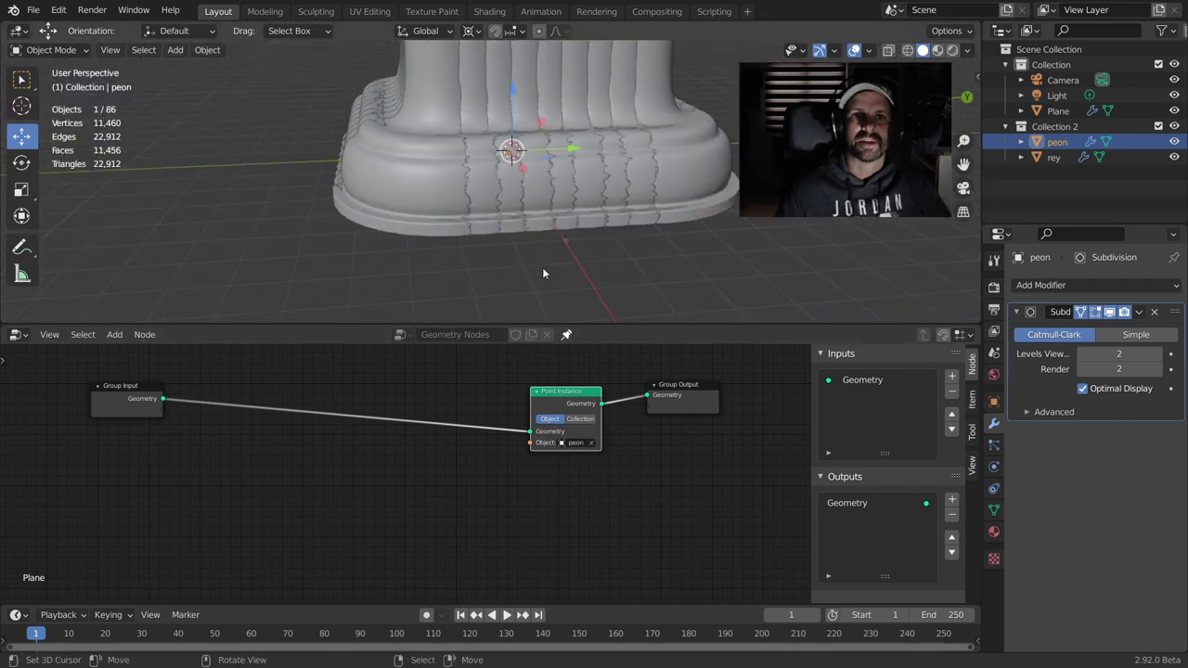
- Insert an Attribute Fill node that fills the scale attribute with 0.05
{"action": "key", "text": "shift+a"}
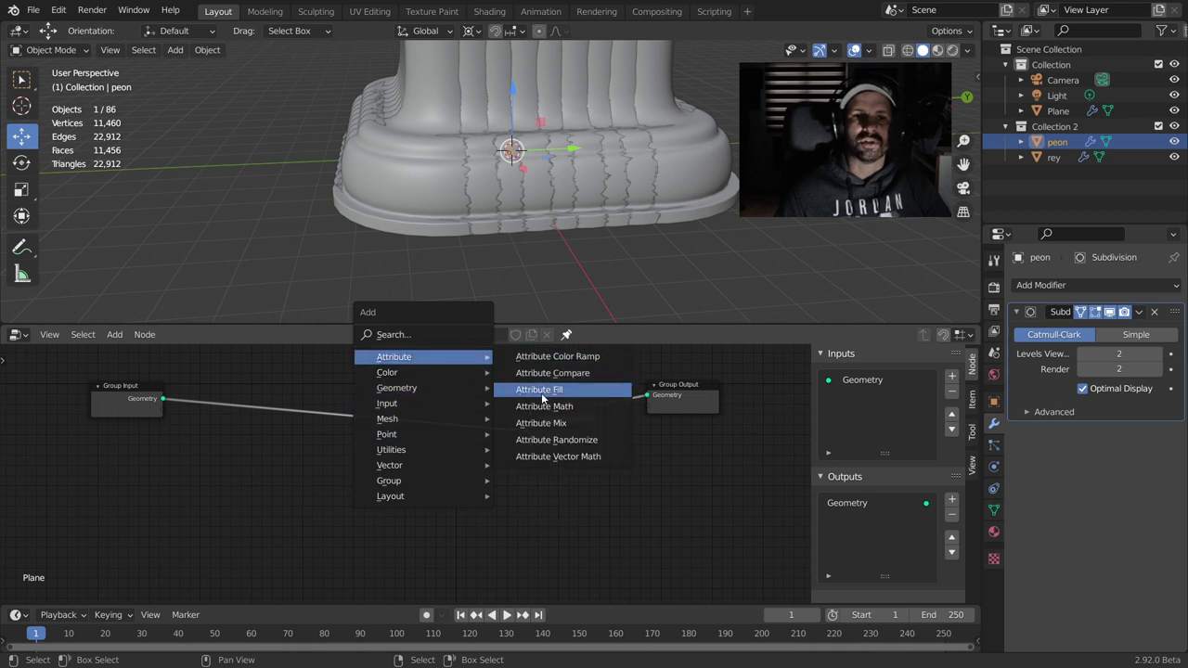
{"action": "mouse_move", "coordinate": [394, 356]}
{"action": "left_click", "coordinate": [557, 394]}
{"action": "left_click", "coordinate": [546, 397]}
{"action": "scroll", "coordinate": [460, 491], "scroll_direction": "up", "scroll_amount": 2}
{"action": "left_click", "coordinate": [400, 435]}
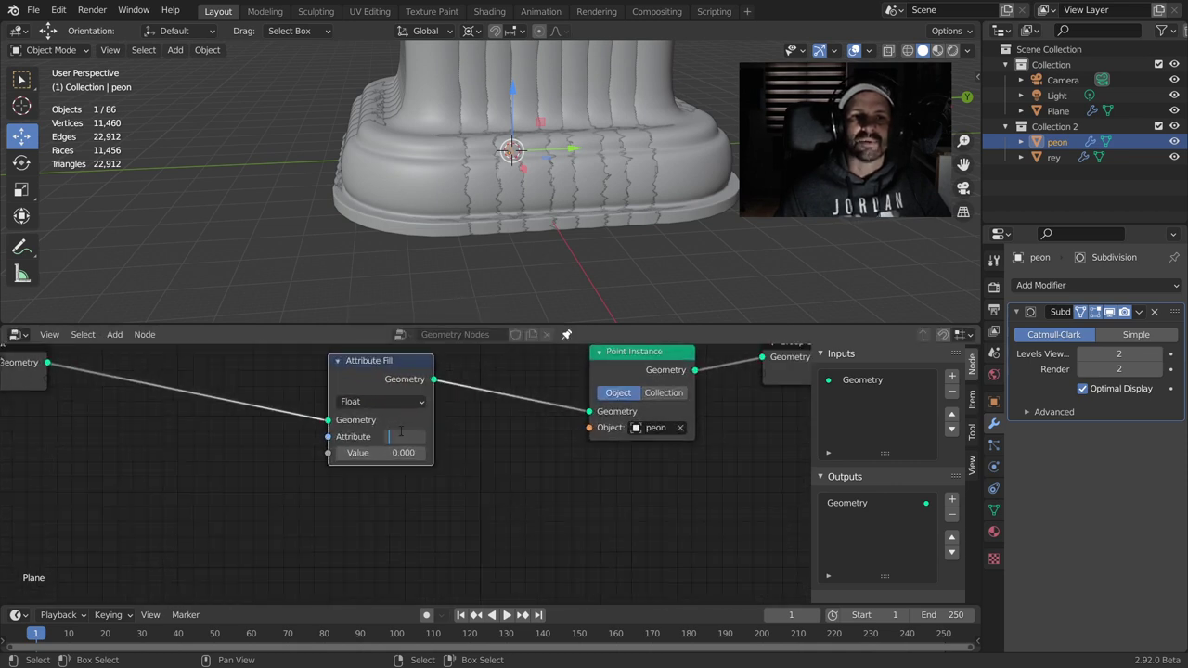
{"action": "type", "text": "sal"}
{"action": "key", "text": "BackSpace"}
{"action": "key", "text": "BackSpace"}
{"action": "key", "text": "BackSpace"}
{"action": "type", "text": "e"}
{"action": "key", "text": "Return"}
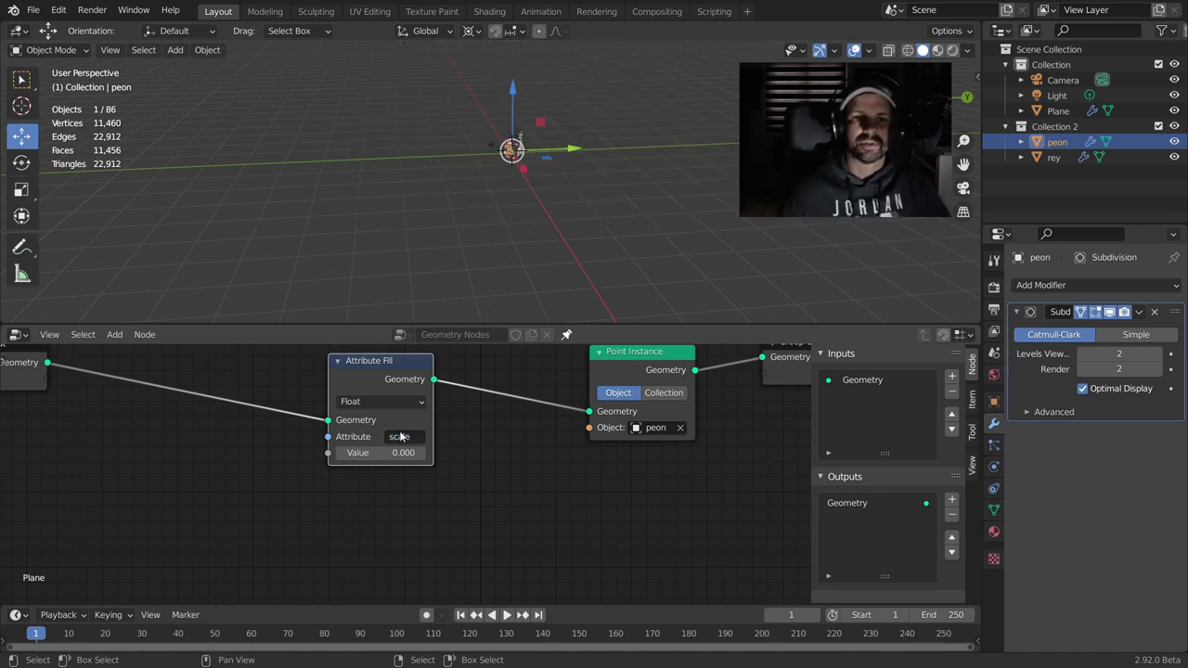
{"action": "left_click", "coordinate": [401, 452]}
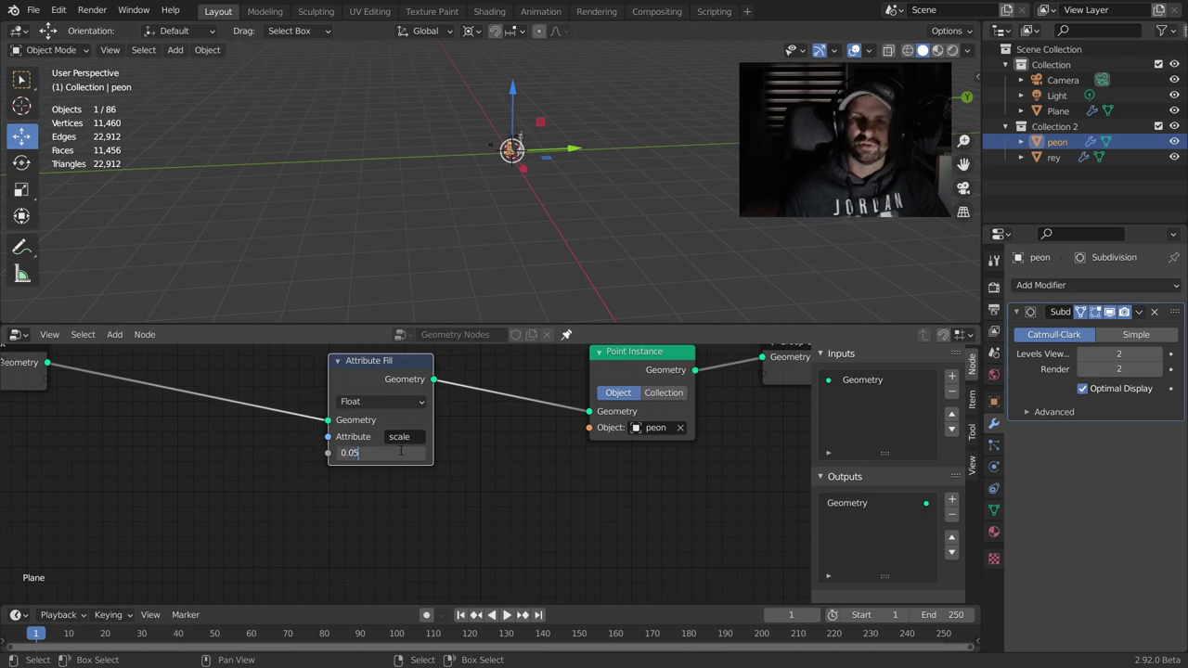
{"action": "key", "text": "Return"}
- Orbit and zoom the viewport to inspect the scattered pawn grid
{"action": "mouse_move", "coordinate": [463, 186]}
{"action": "middle_mouse_down"}
{"action": "mouse_move", "coordinate": [545, 155]}
{"action": "mouse_move", "coordinate": [518, 159]}
{"action": "middle_mouse_up"}
{"action": "scroll", "coordinate": [545, 155], "scroll_direction": "up", "scroll_amount": 2}
{"action": "scroll", "coordinate": [545, 155], "scroll_direction": "down", "scroll_amount": 3}
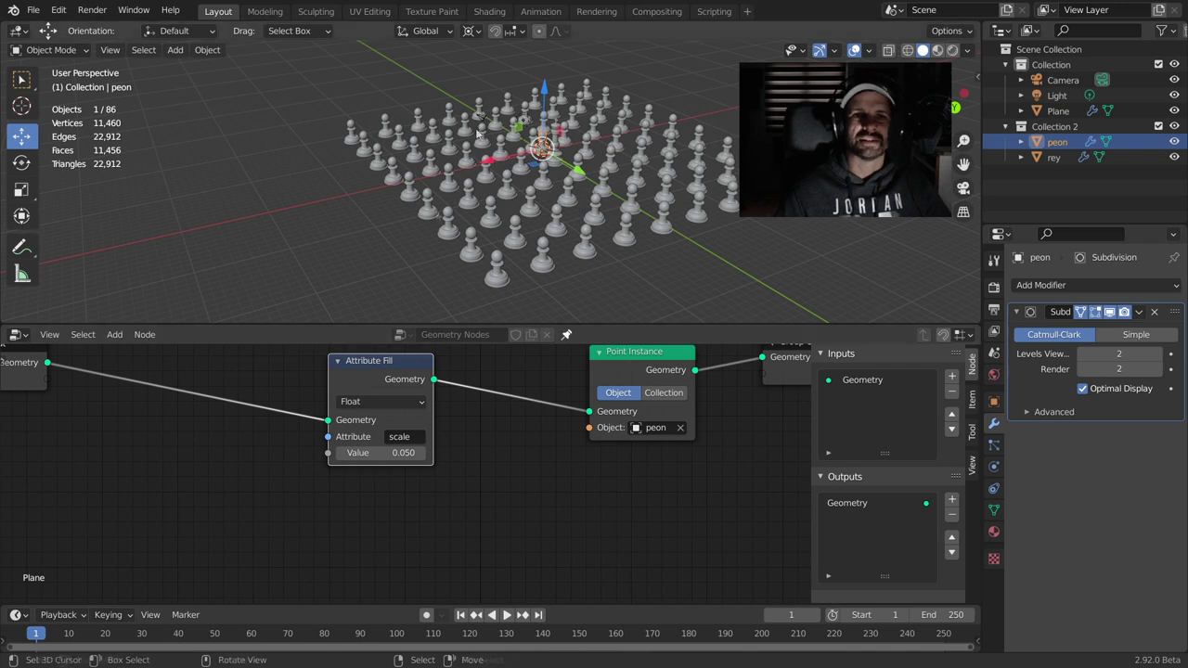
{"action": "scroll", "coordinate": [603, 239], "scroll_direction": "down", "scroll_amount": 2}
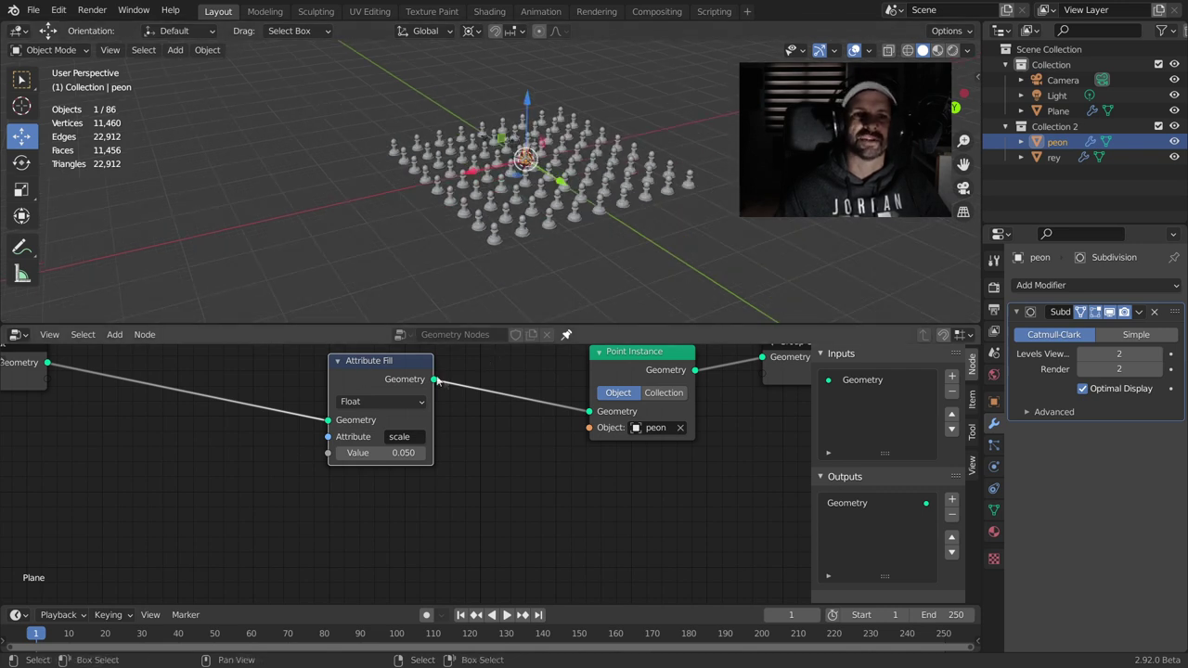
- Replace Attribute Fill with an Attribute Randomize node wired into Point Instance
{"action": "key", "text": "x"}
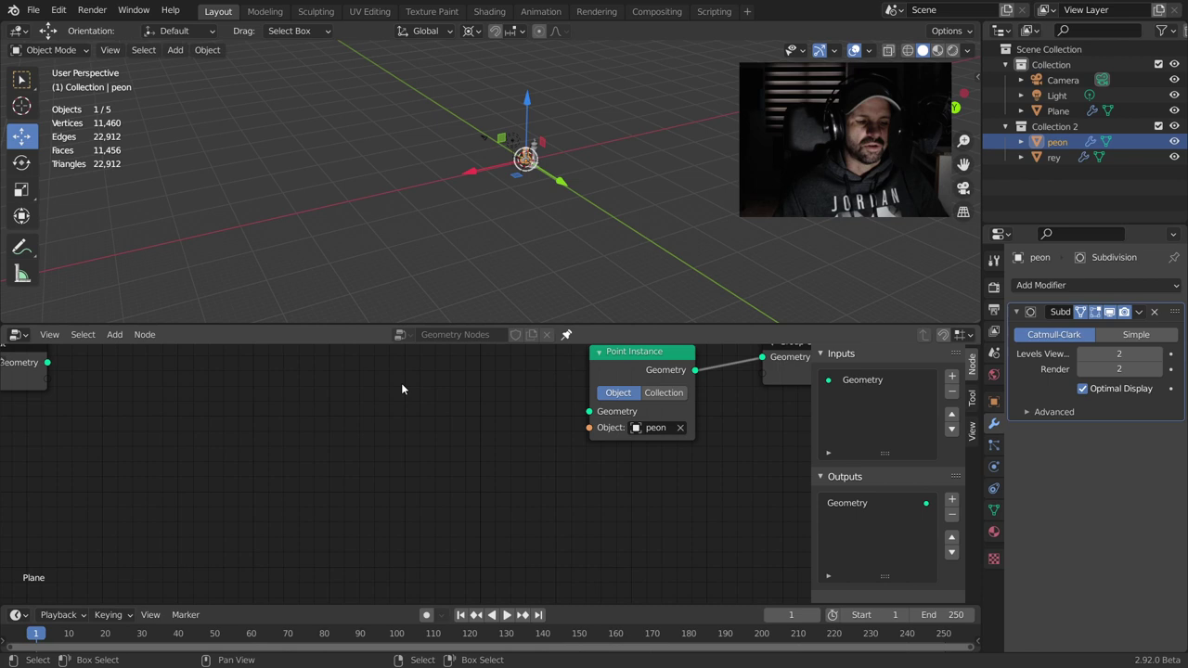
{"action": "key", "text": "shift+a"}
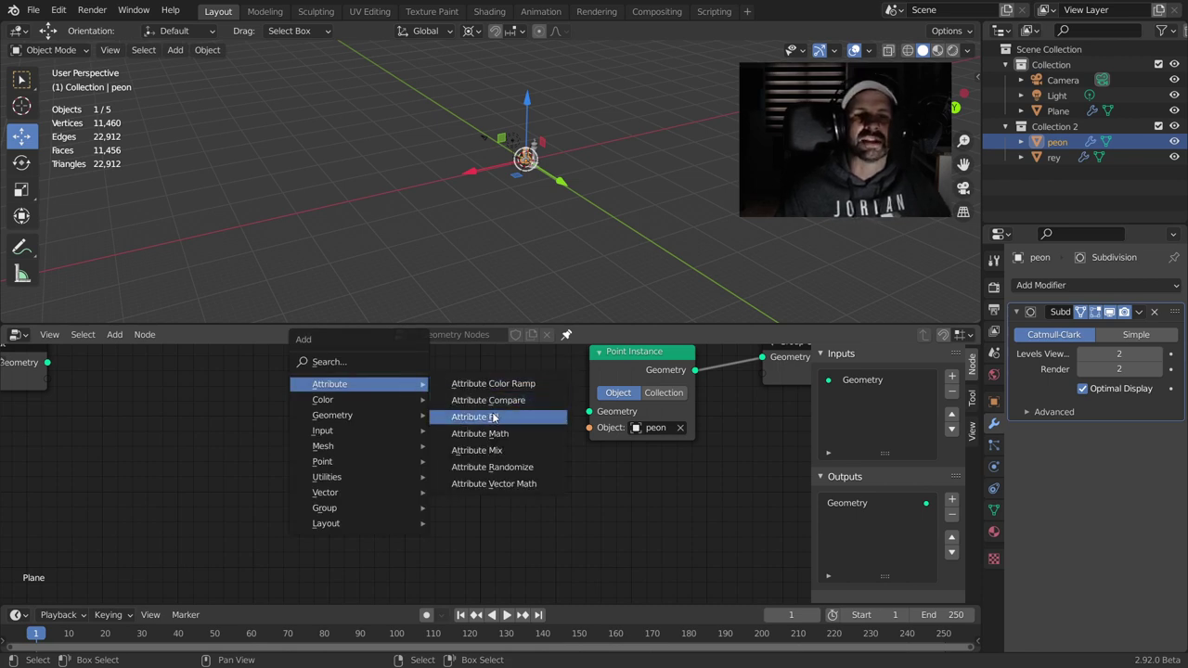
{"action": "left_click", "coordinate": [504, 469]}
{"action": "left_click_drag", "start_coordinate": [47, 362], "coordinate": [323, 445]}
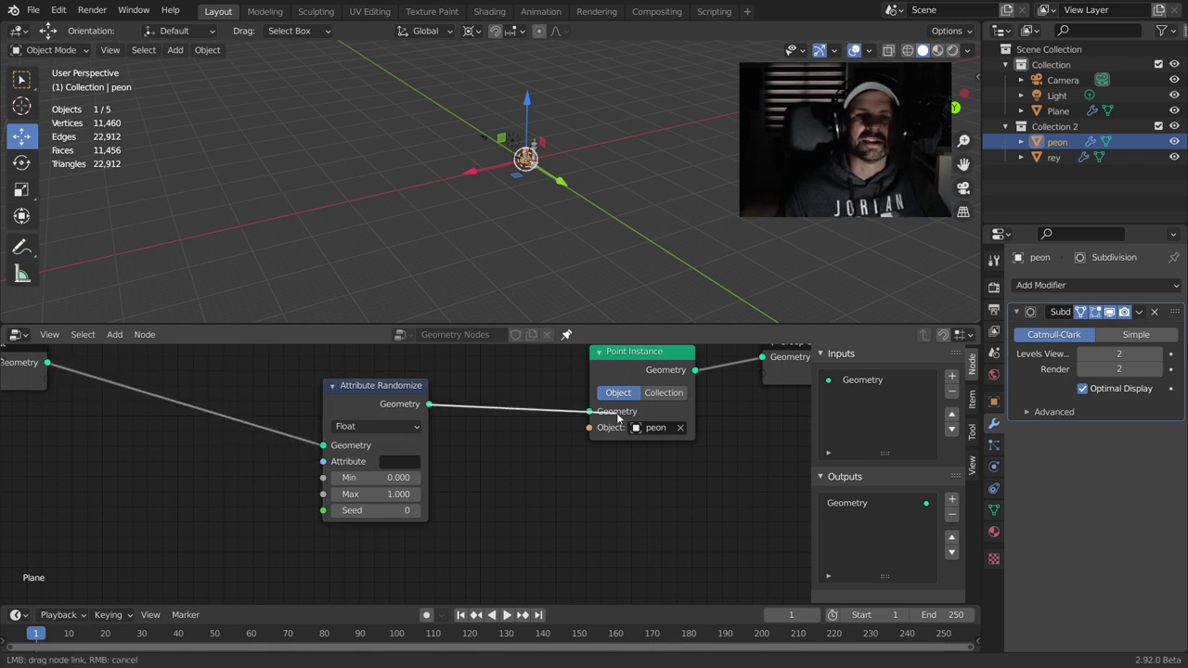
{"action": "left_click_drag", "start_coordinate": [429, 405], "coordinate": [590, 411]}
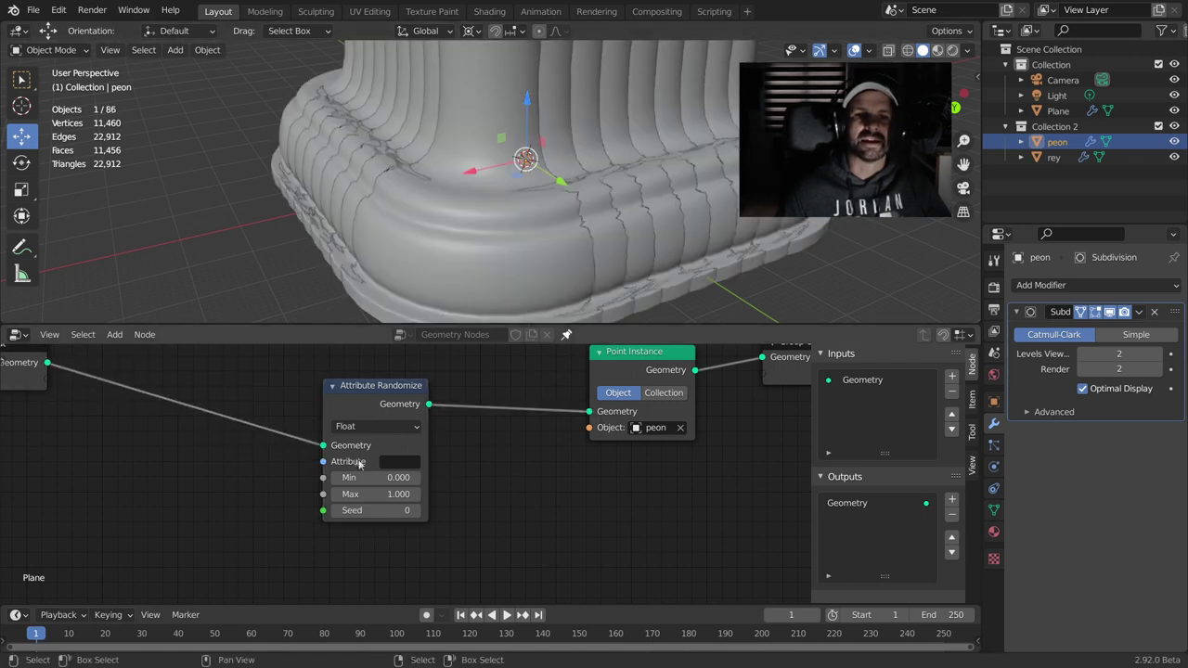
- Make the randomizer target the scale attribute and try a minimum of 0.1
{"action": "left_click", "coordinate": [397, 461]}
{"action": "type", "text": "sca"}
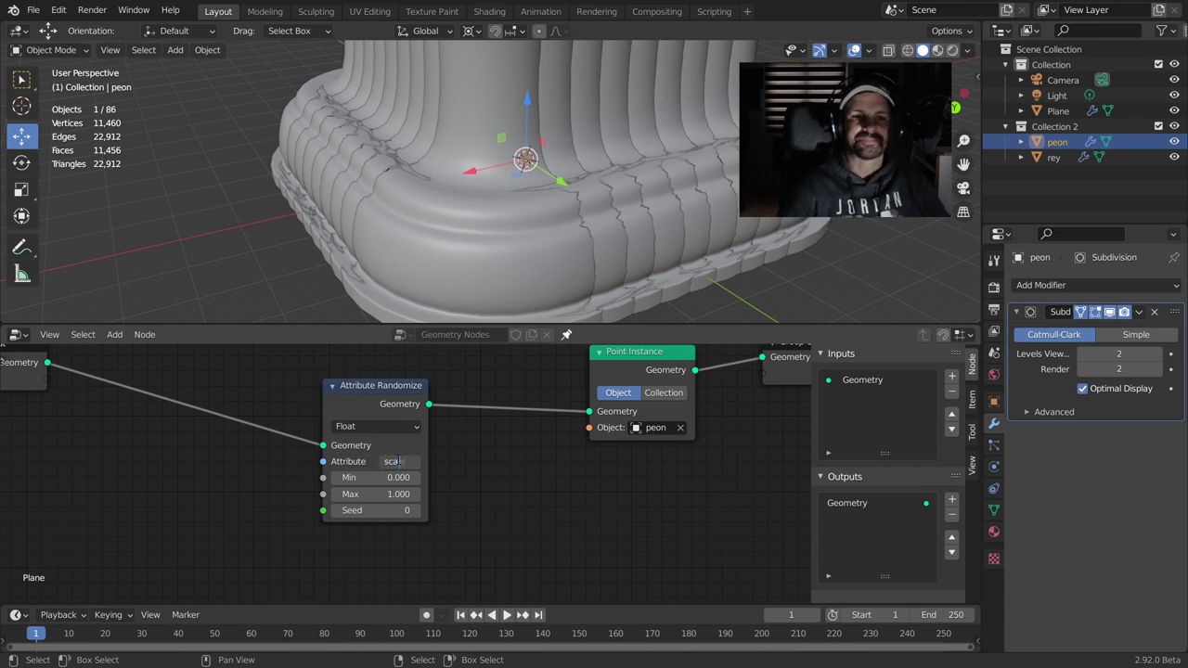
{"action": "type", "text": "le"}
{"action": "key", "text": "Return"}
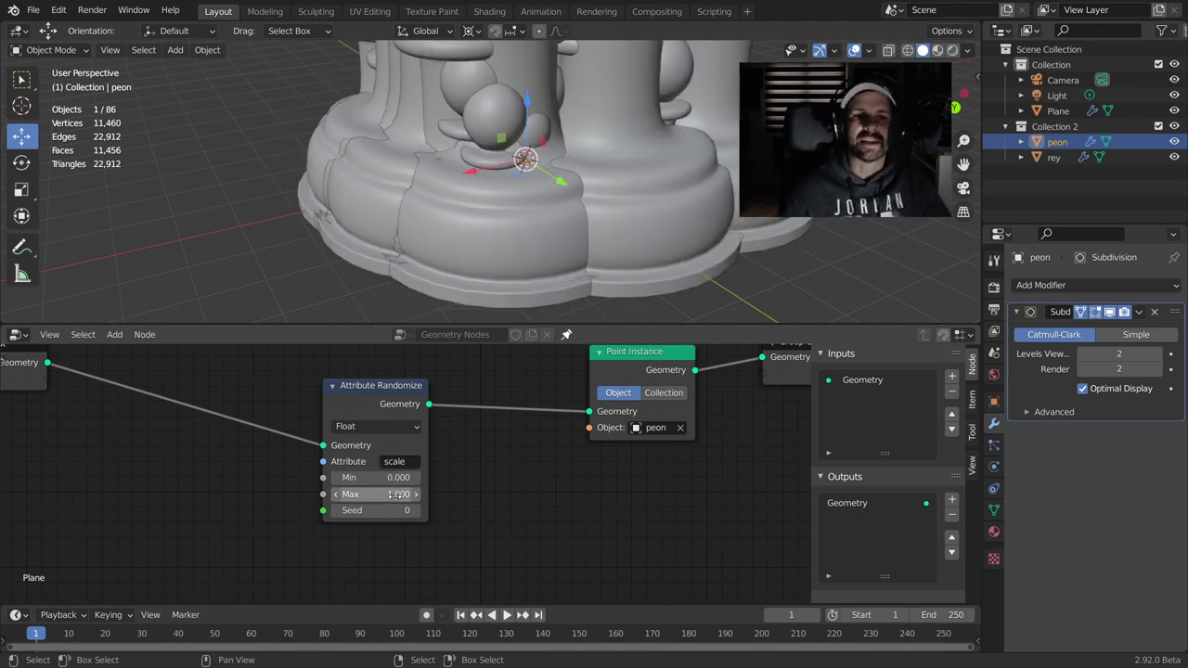
{"action": "left_click", "coordinate": [394, 477]}
{"action": "type", "text": "0.0"}
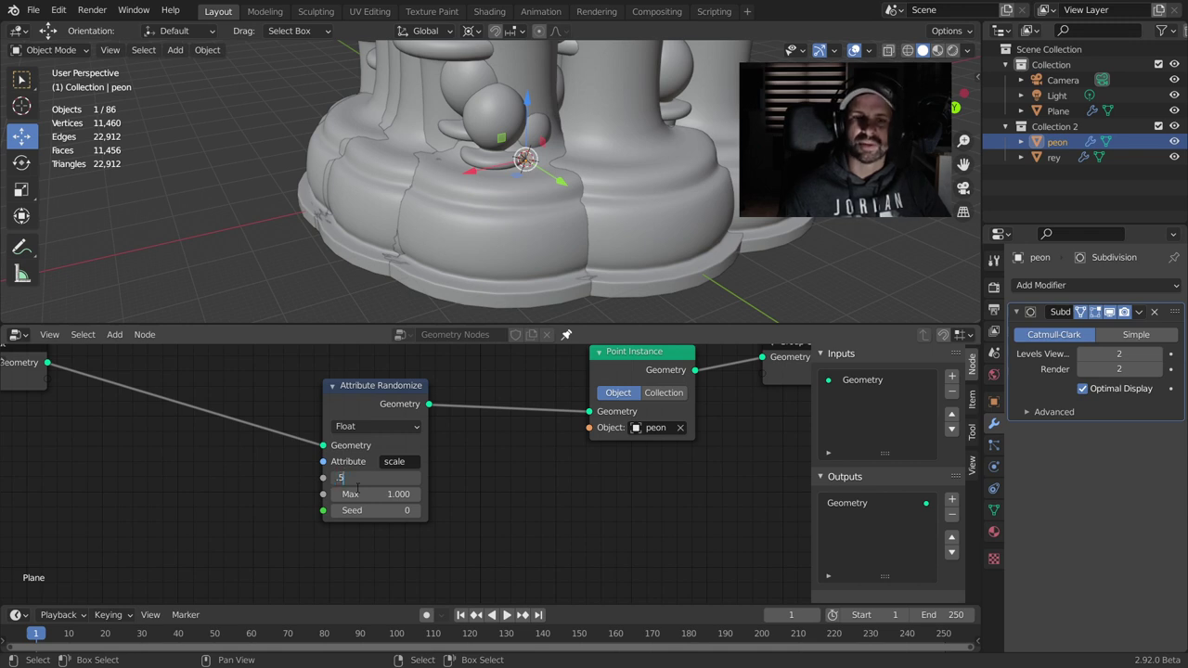
{"action": "key", "text": "Return"}
{"action": "left_click", "coordinate": [383, 477]}
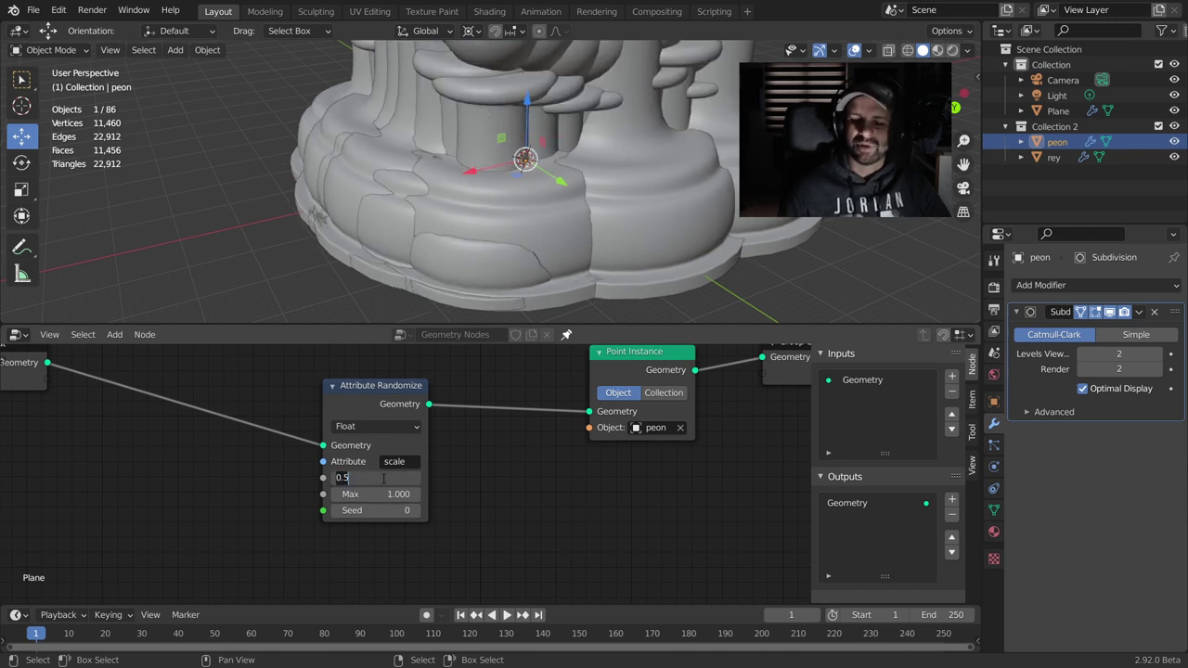
{"action": "key", "text": "Return"}
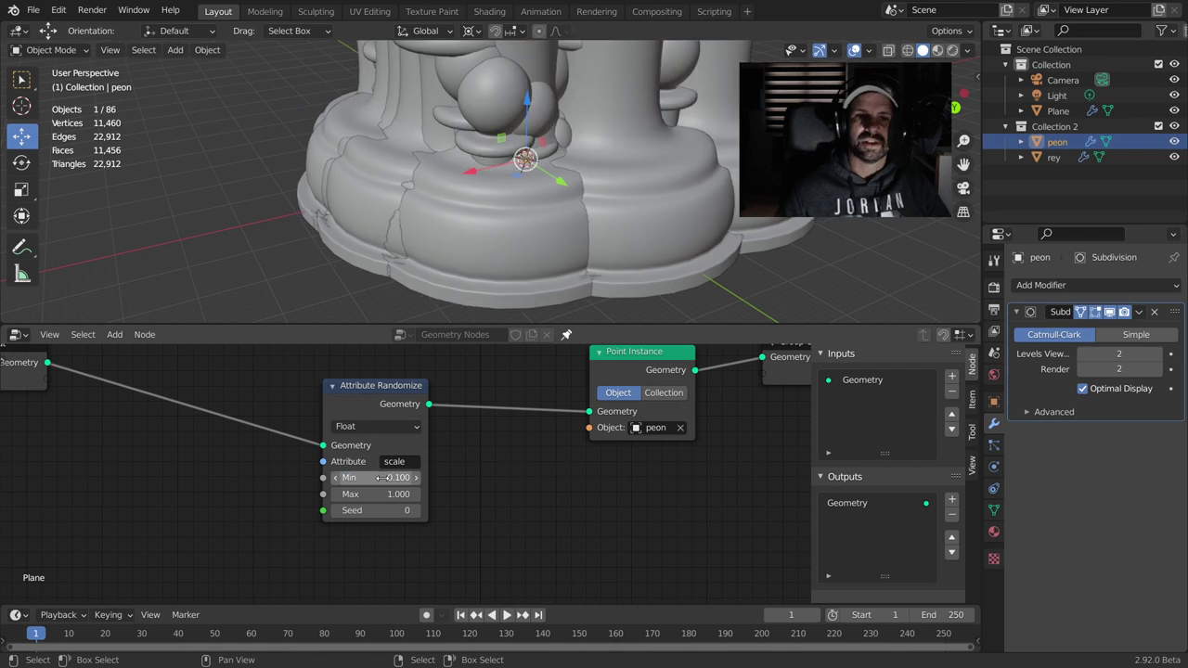
- Set the random scale range to a minimum of 0.005 and maximum of 0.1
{"action": "left_click", "coordinate": [402, 493]}
{"action": "type", "text": "1.0"}
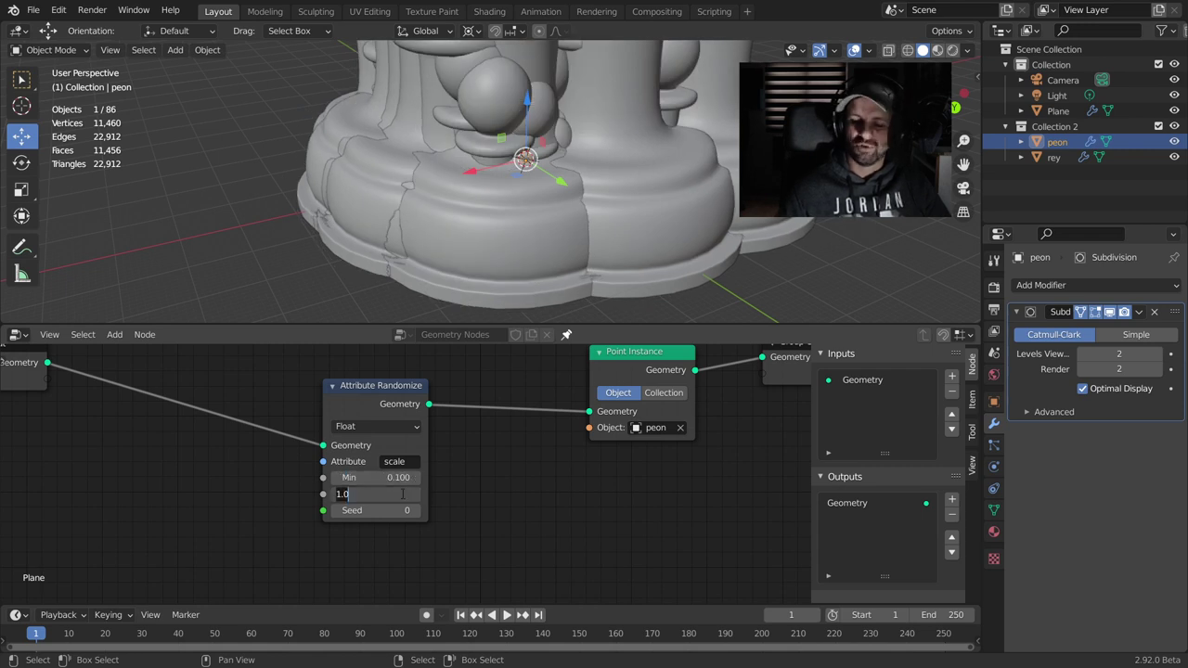
{"action": "type", "text": ".8"}
{"action": "key", "text": "Return"}
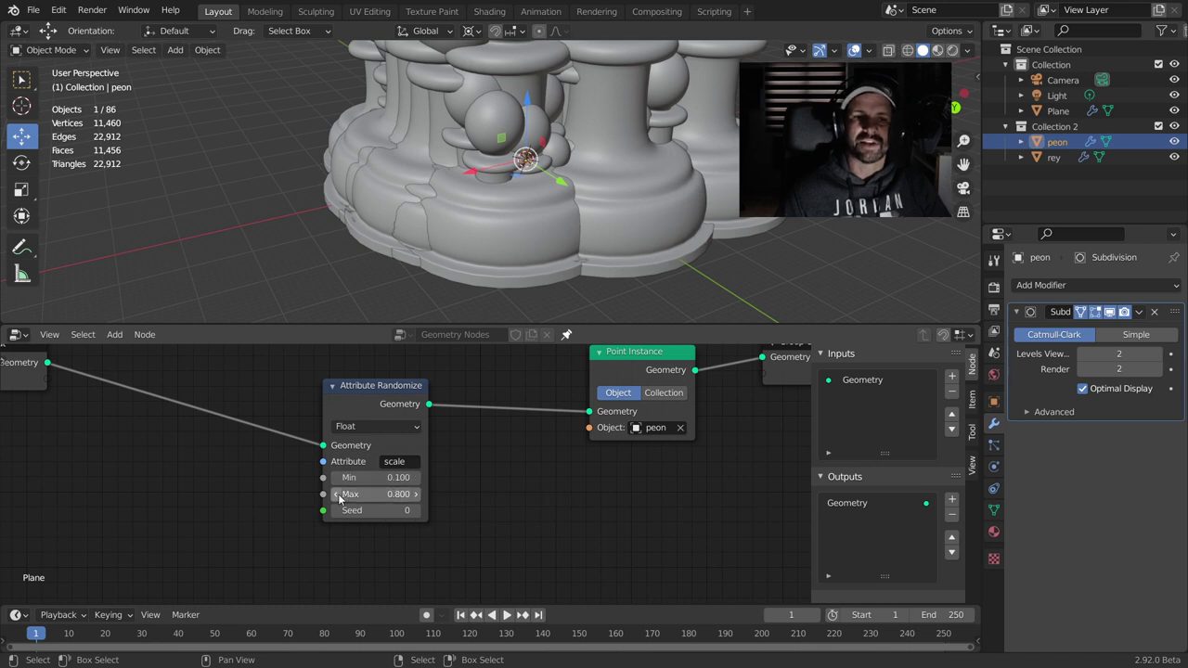
{"action": "left_click_drag", "start_coordinate": [345, 493], "coordinate": [336, 492]}
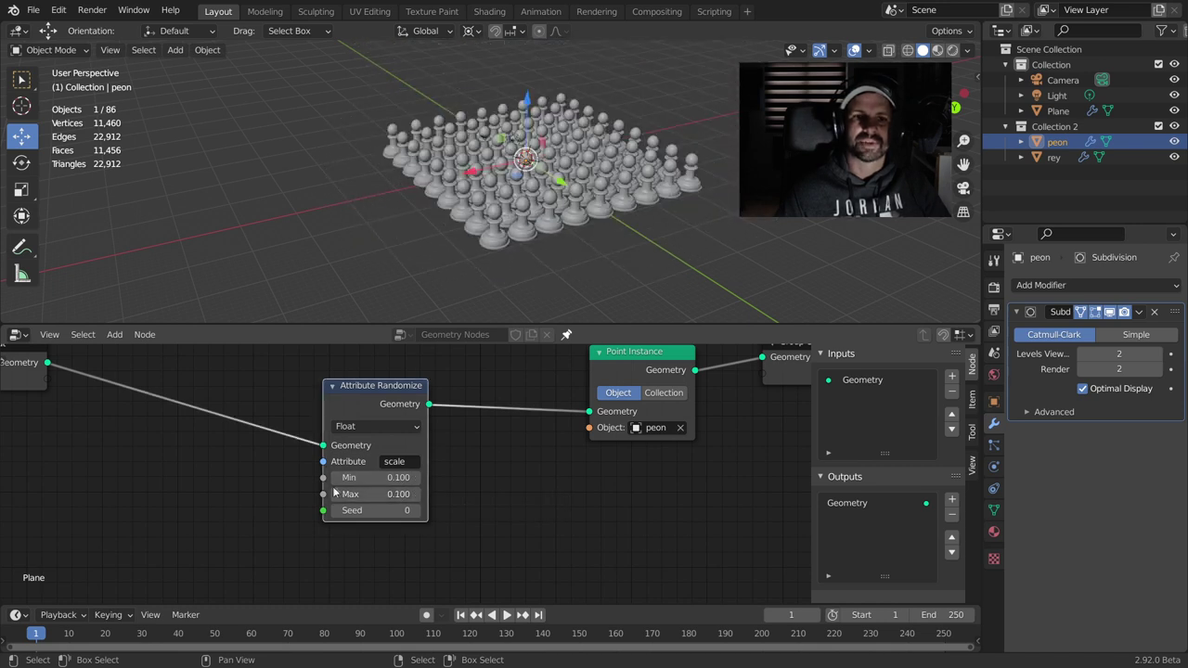
{"action": "left_click", "coordinate": [378, 476]}
{"action": "type", "text": "0.1"}
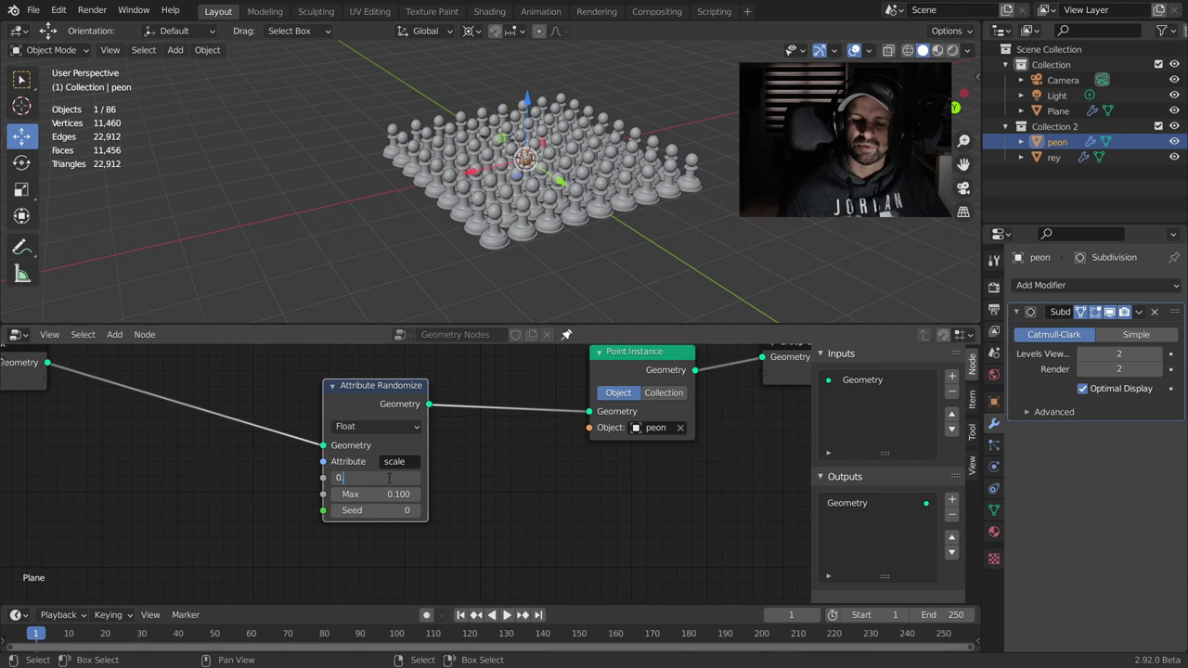
{"action": "key", "text": "Return"}
{"action": "mouse_move", "coordinate": [607, 280]}
{"action": "middle_mouse_down"}
{"action": "mouse_move", "coordinate": [508, 319]}
{"action": "mouse_move", "coordinate": [389, 225]}
{"action": "mouse_move", "coordinate": [603, 280]}
{"action": "mouse_move", "coordinate": [694, 146]}
{"action": "mouse_move", "coordinate": [557, 371]}
{"action": "middle_mouse_up"}
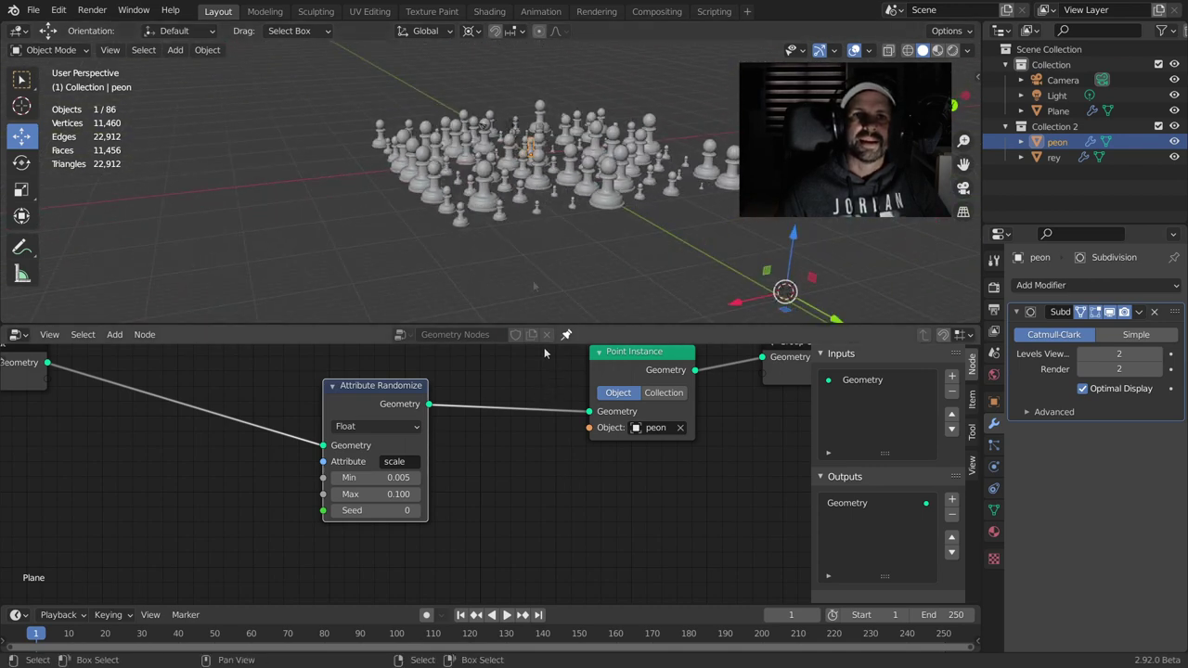
- Raise the randomizer's seed value to reshuffle the pawn sizes
{"action": "middle_click_drag", "start_coordinate": [353, 454], "coordinate": [425, 422]}
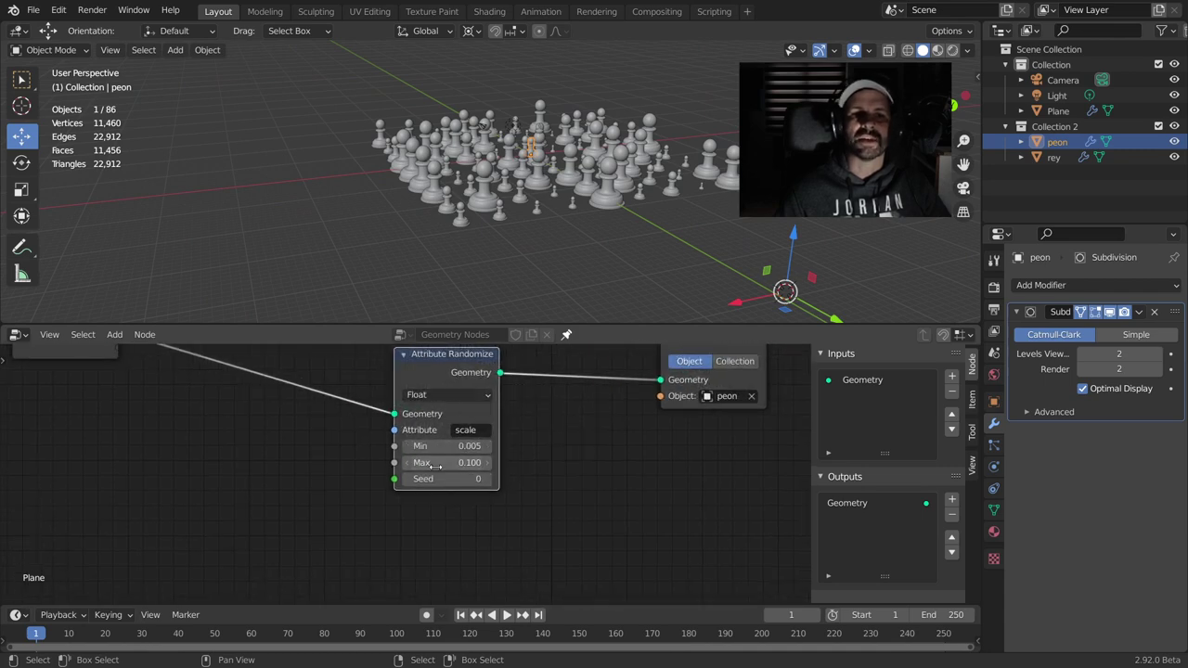
{"action": "left_click", "coordinate": [484, 478]}
{"action": "left_click", "coordinate": [483, 479]}
{"action": "left_click", "coordinate": [484, 479]}
{"action": "left_click", "coordinate": [484, 479]}
{"action": "left_click", "coordinate": [483, 479]}
{"action": "left_click", "coordinate": [483, 478]}
{"action": "left_click", "coordinate": [483, 479]}
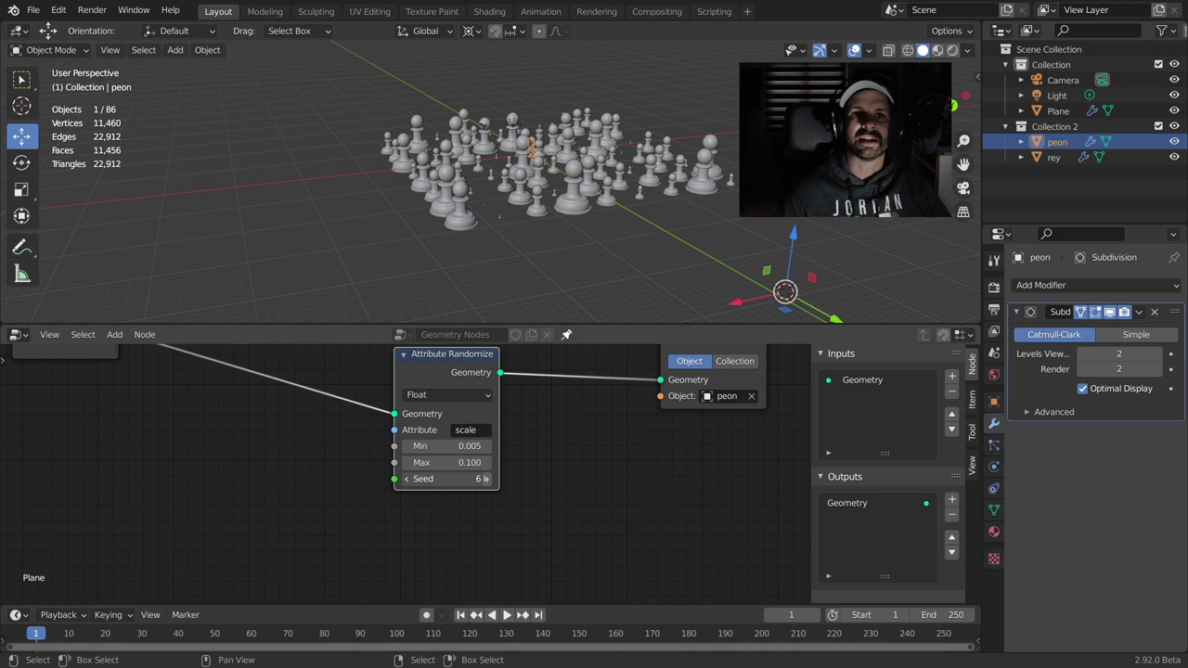
{"action": "left_click", "coordinate": [484, 479]}
{"action": "left_click", "coordinate": [484, 479]}
{"action": "left_click", "coordinate": [444, 477]}
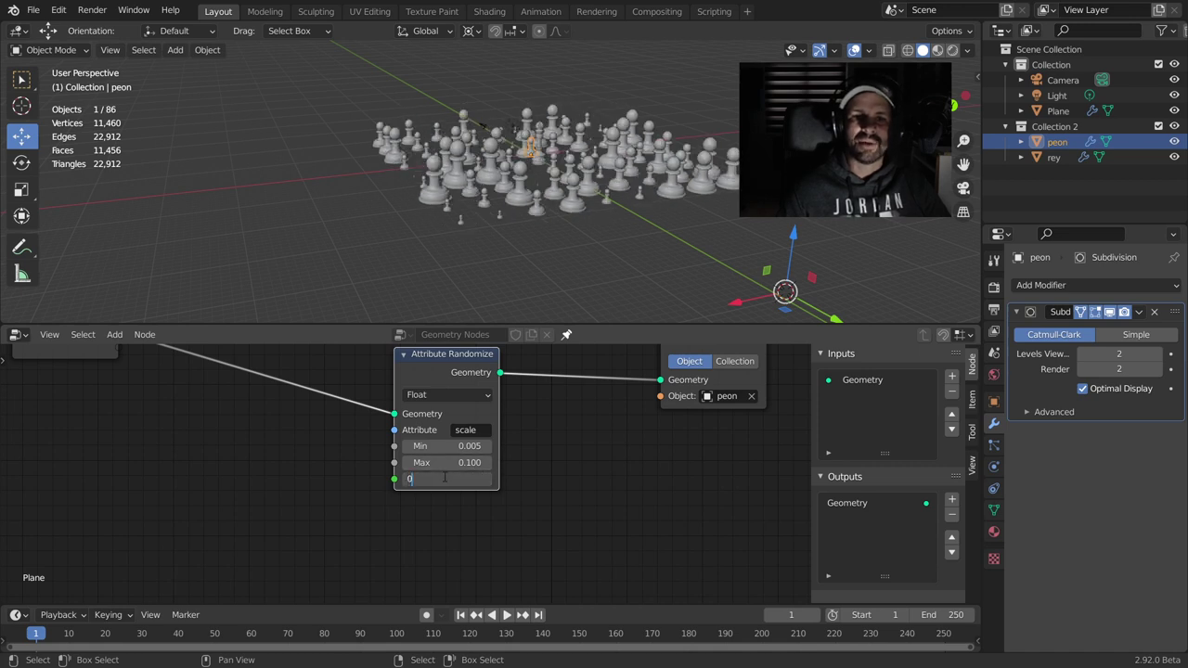
{"action": "key", "text": "Return"}
{"action": "left_click", "coordinate": [420, 395]}
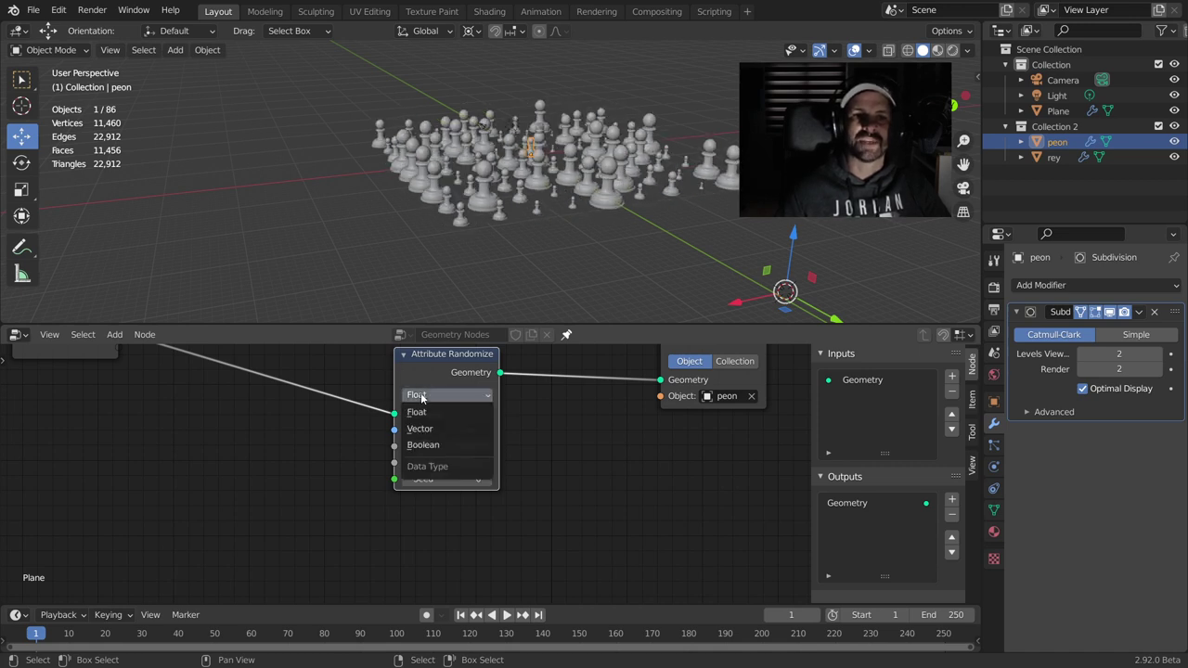
- Switch the randomizer to Vector and drag trial Min X and Max X values
{"action": "left_click", "coordinate": [432, 429]}
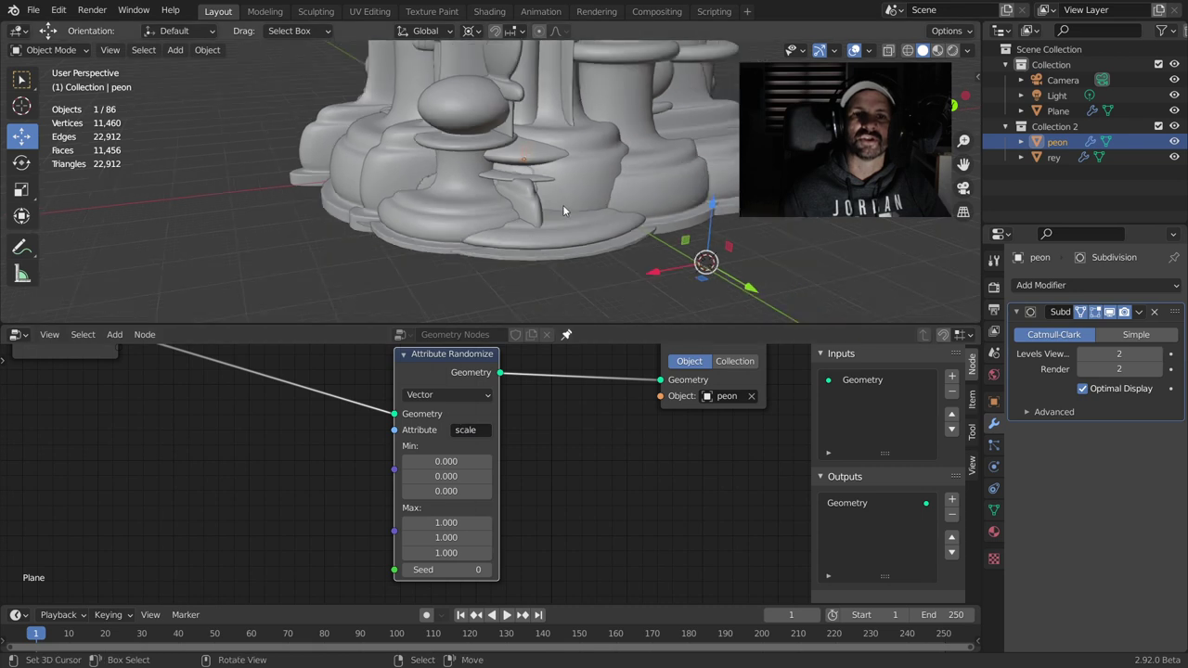
{"action": "scroll", "coordinate": [563, 209], "scroll_direction": "down", "scroll_amount": 1}
{"action": "middle_click_drag", "start_coordinate": [552, 481], "coordinate": [604, 441]}
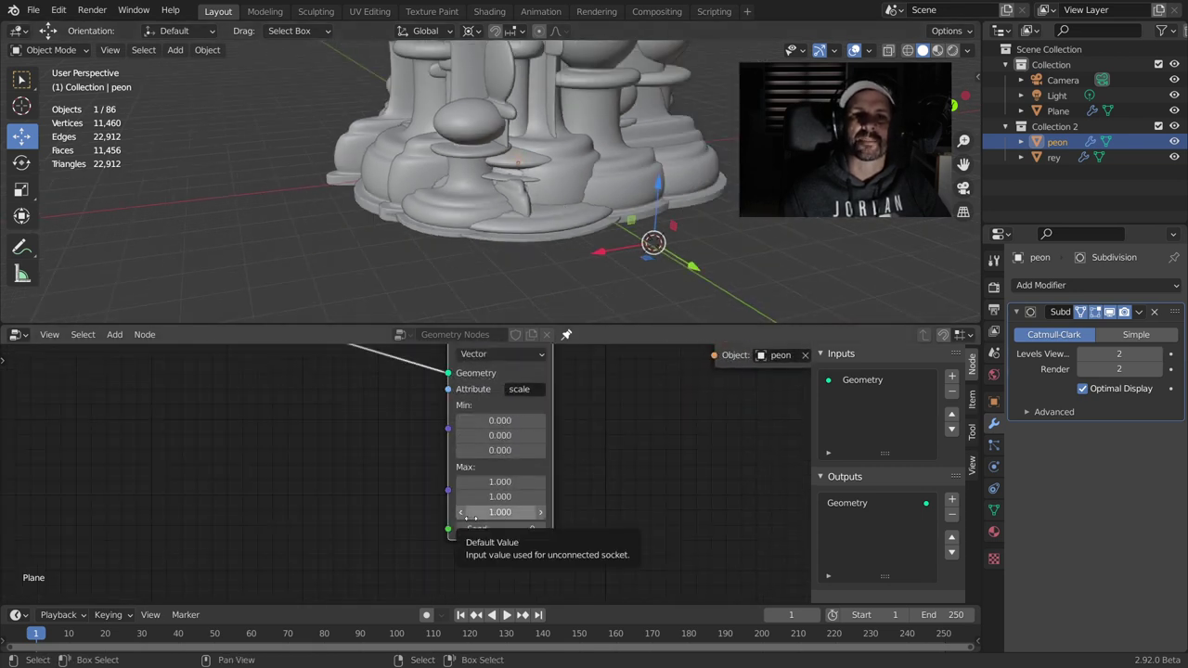
{"action": "left_click_drag", "start_coordinate": [499, 482], "coordinate": [436, 482]}
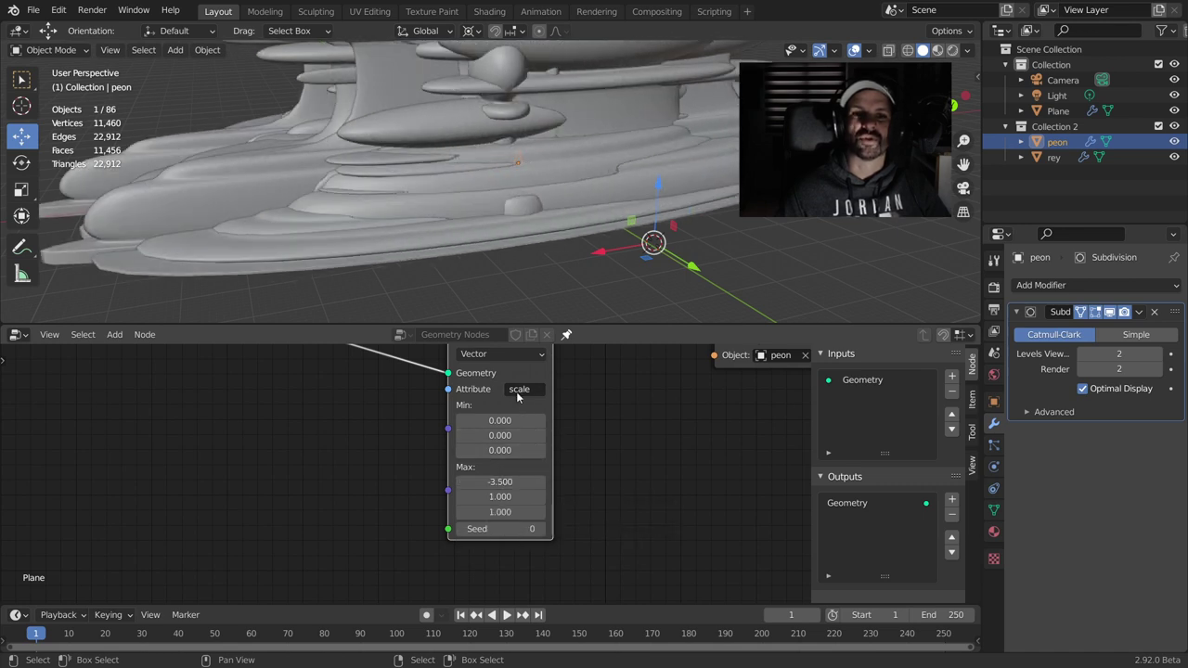
{"action": "mouse_move", "coordinate": [499, 420]}
{"action": "left_mouse_down"}
{"action": "mouse_move", "coordinate": [575, 421]}
{"action": "mouse_move", "coordinate": [499, 420]}
{"action": "left_mouse_up"}
{"action": "left_click_drag", "start_coordinate": [487, 481], "coordinate": [520, 482]}
- Set Max X to 0.5 and adjust Min X to stretch and flatten the pieces
{"action": "left_click", "coordinate": [487, 481]}
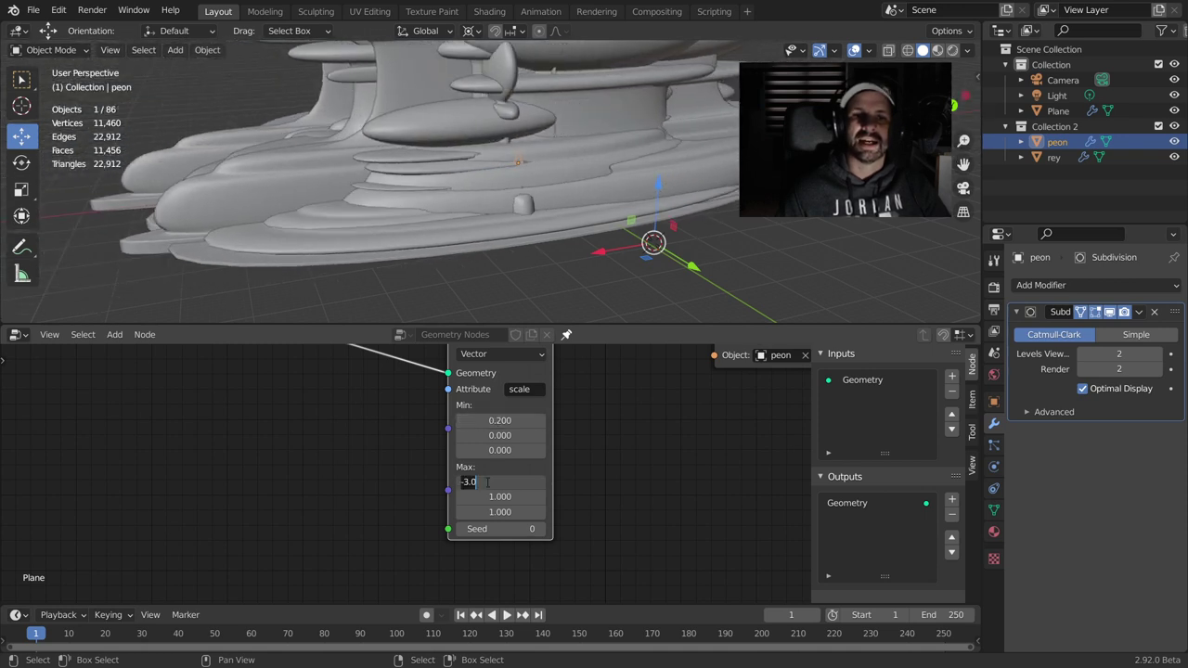
{"action": "type", "text": "0.5"}
{"action": "key", "text": "Return"}
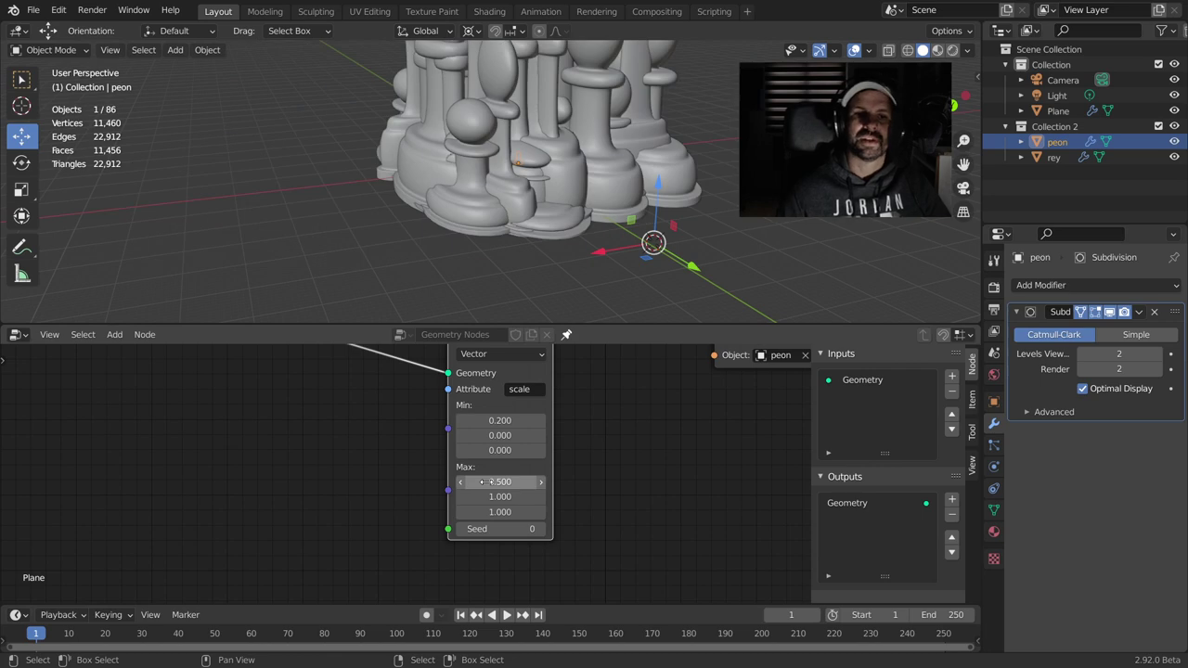
{"action": "left_click", "coordinate": [499, 420]}
{"action": "type", "text": "5.2"}
{"action": "key", "text": "Return"}
{"action": "mouse_move", "coordinate": [499, 420]}
{"action": "left_mouse_down"}
{"action": "mouse_move", "coordinate": [436, 420]}
{"action": "mouse_move", "coordinate": [520, 421]}
{"action": "left_mouse_up"}
{"action": "middle_click_drag", "start_coordinate": [547, 211], "coordinate": [519, 279]}
{"action": "left_click", "coordinate": [530, 394]}
{"action": "type", "text": "rotation"}
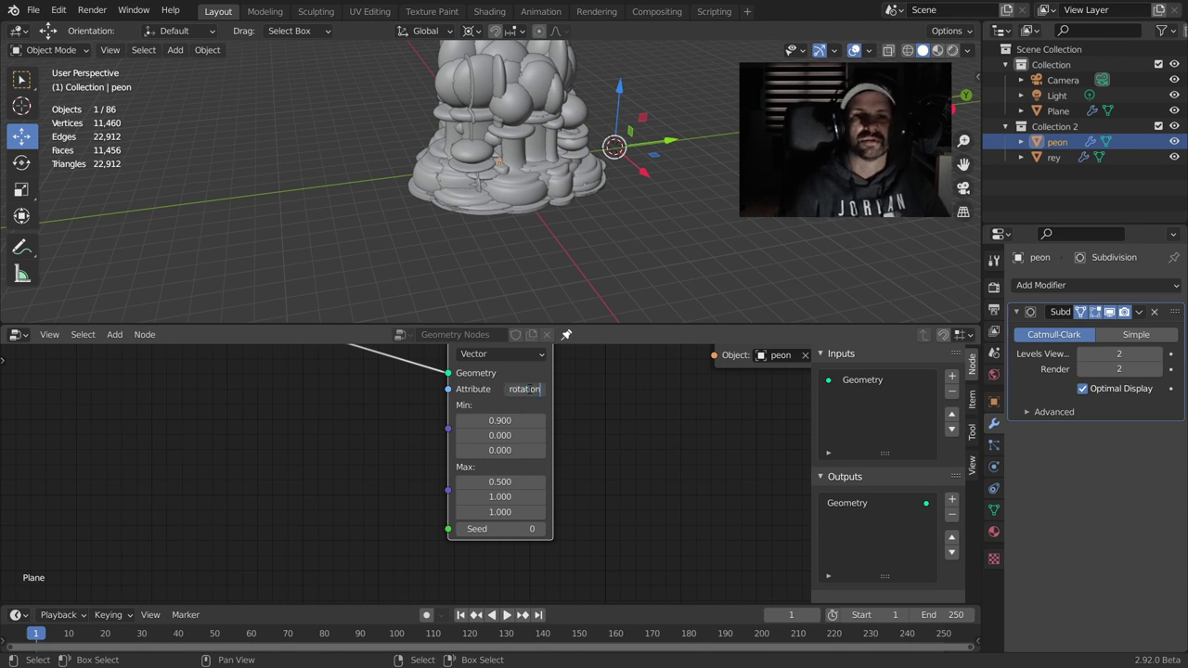
- Retarget the randomizer to rotation with Max X 0.4 and a negative Min X
{"action": "key", "text": "Return"}
{"action": "left_click", "coordinate": [499, 421]}
{"action": "type", "text": "9.5"}
{"action": "key", "text": "Return"}
{"action": "mouse_move", "coordinate": [499, 420]}
{"action": "left_mouse_down"}
{"action": "mouse_move", "coordinate": [436, 420]}
{"action": "mouse_move", "coordinate": [520, 420]}
{"action": "left_mouse_up"}
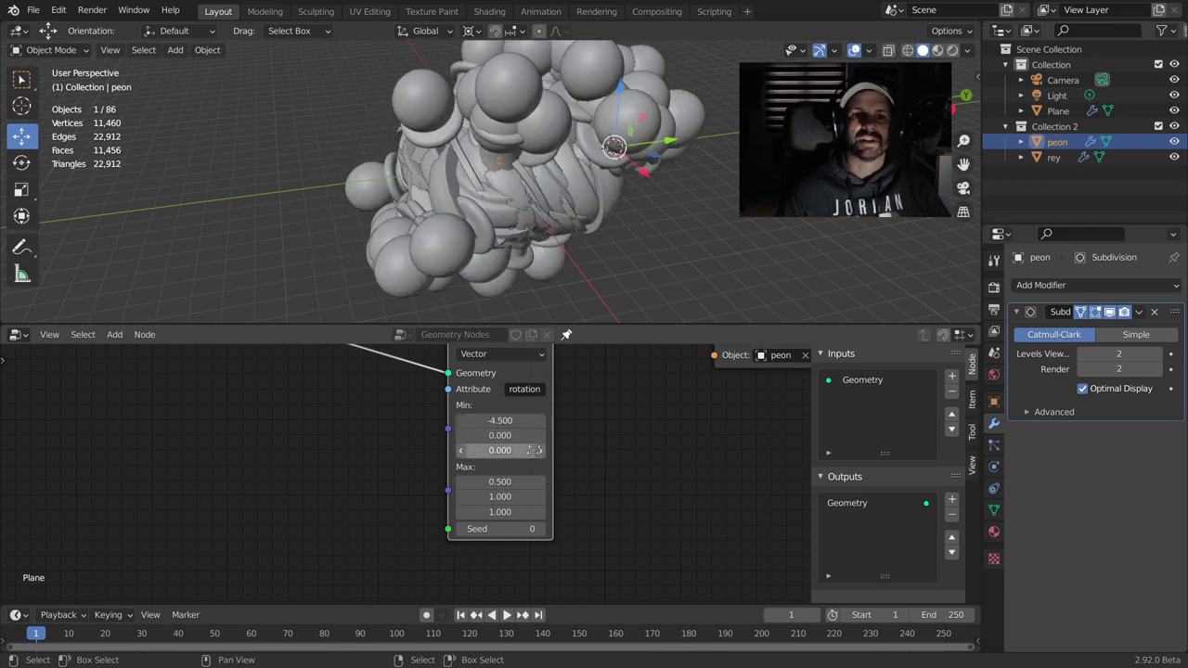
{"action": "left_click", "coordinate": [511, 479]}
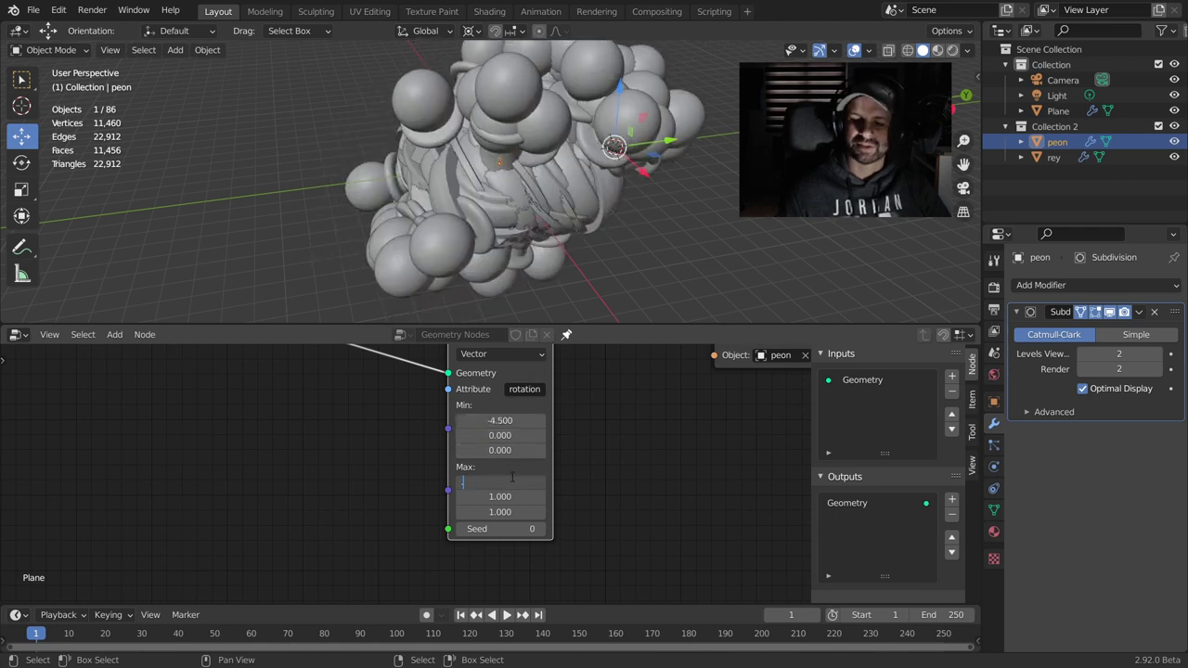
{"action": "type", "text": "0.4"}
{"action": "key", "text": "Return"}
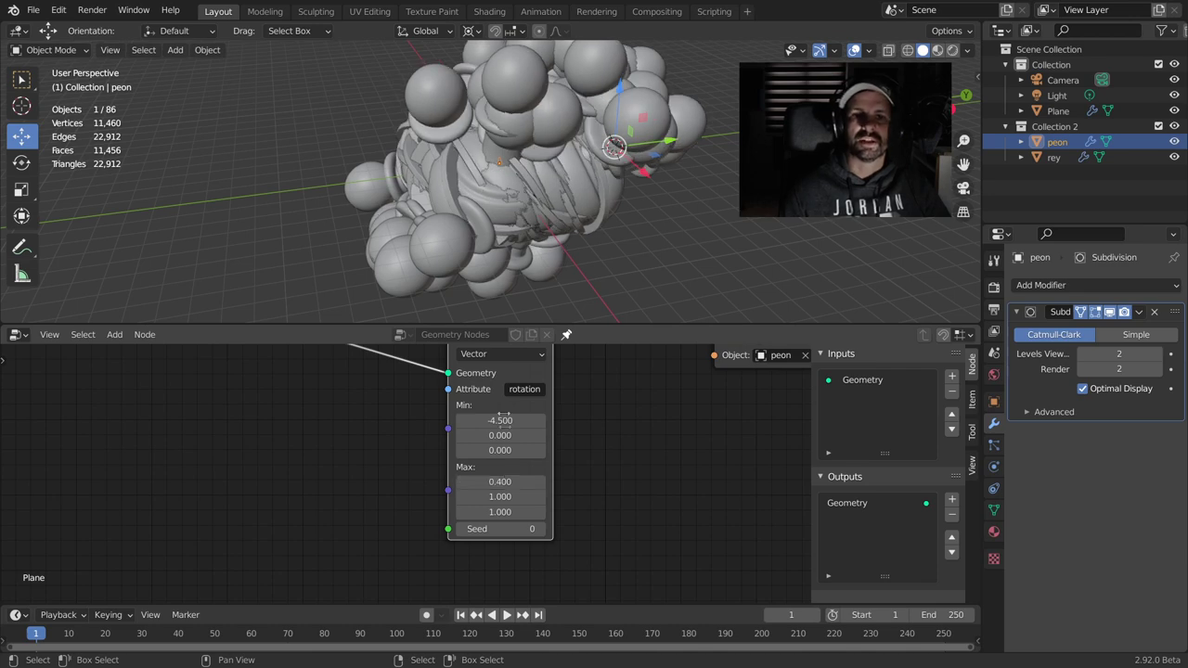
- Adjust Min X rotation to about -30.5 and reposition the randomizer node
{"action": "left_click_drag", "start_coordinate": [499, 420], "coordinate": [436, 420]}
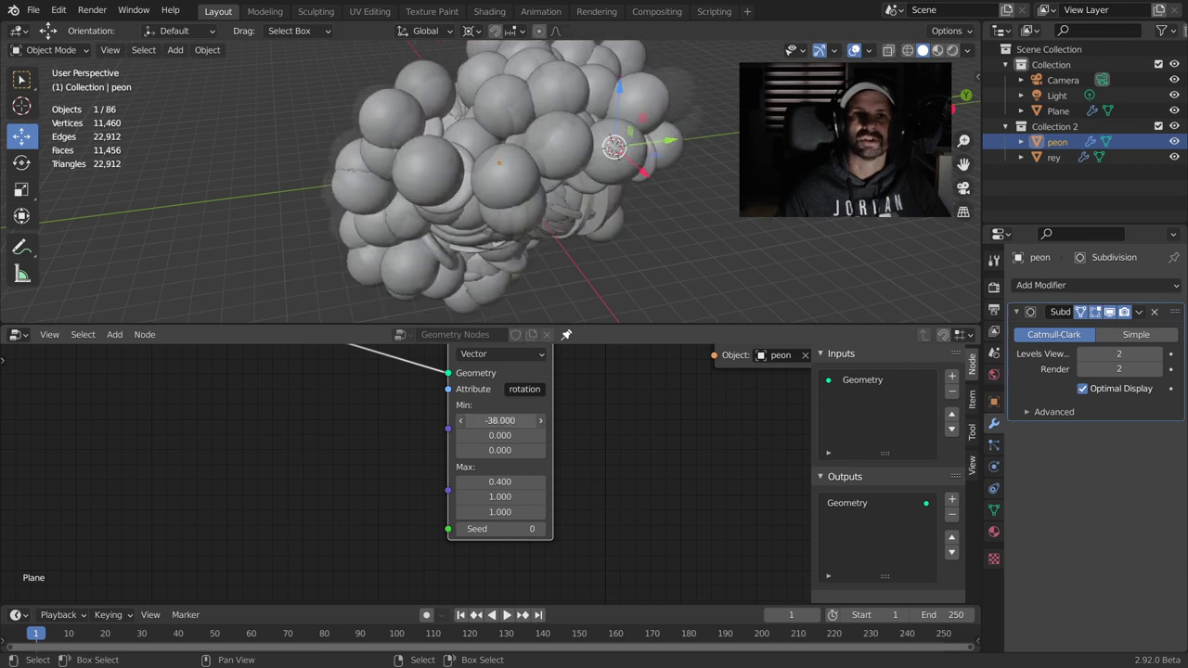
{"action": "left_click_drag", "start_coordinate": [499, 421], "coordinate": [520, 421]}
{"action": "middle_click_drag", "start_coordinate": [599, 279], "coordinate": [478, 206]}
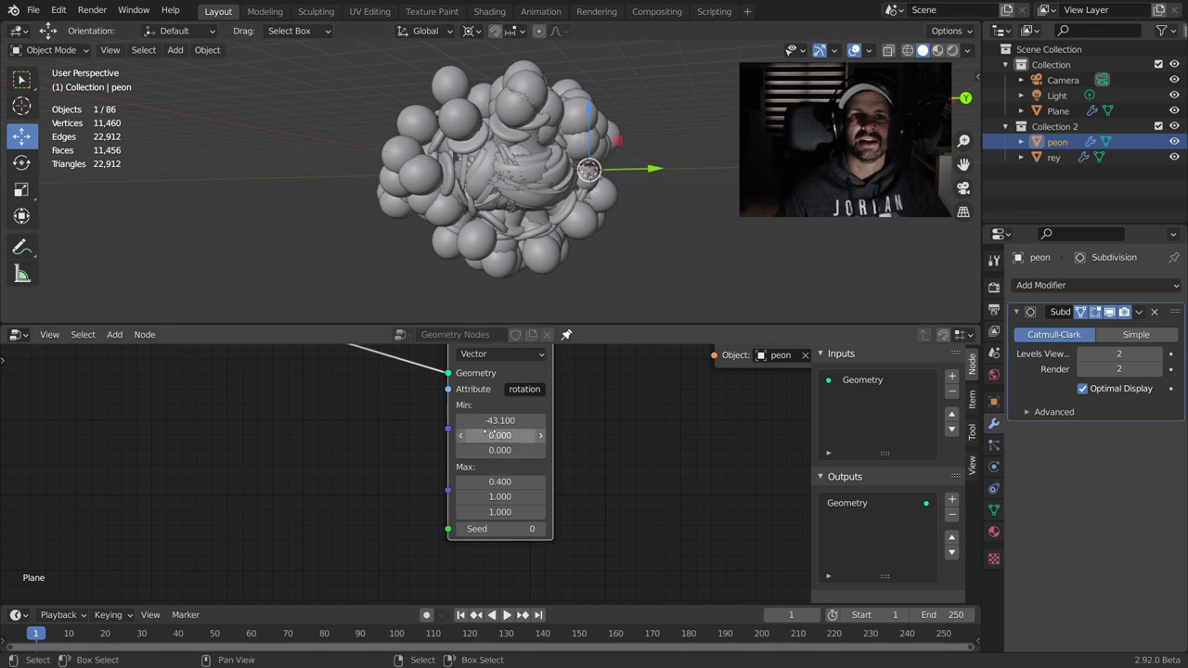
{"action": "mouse_move", "coordinate": [500, 420]}
{"action": "left_mouse_down"}
{"action": "mouse_move", "coordinate": [524, 420]}
{"action": "mouse_move", "coordinate": [494, 421]}
{"action": "left_mouse_up"}
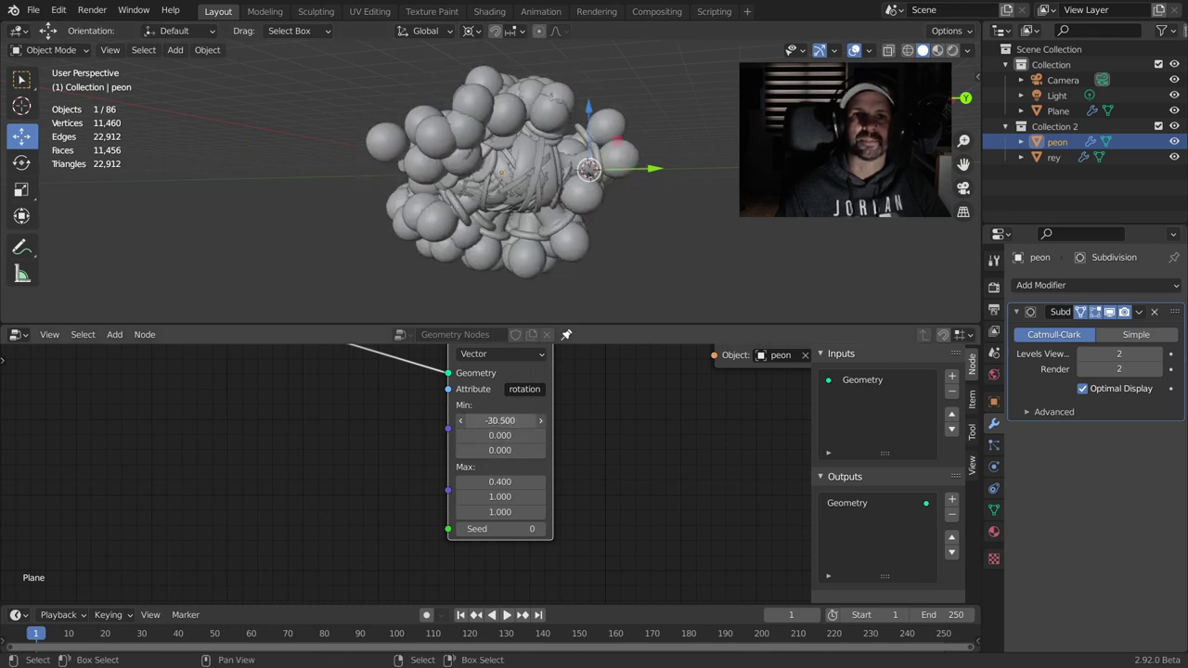
{"action": "key", "text": "Home"}
{"action": "left_click_drag", "start_coordinate": [343, 393], "coordinate": [369, 380]}
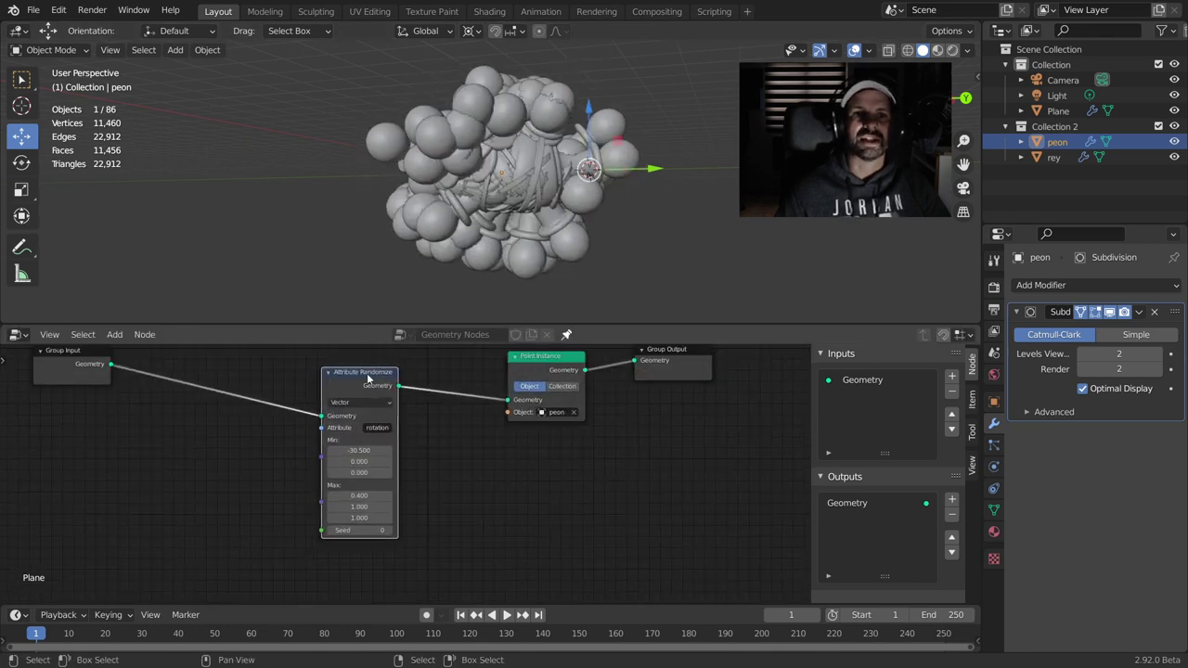
- Switch the Attribute Randomize node's data type to Boolean
{"action": "key", "text": "g"}
{"action": "left_click", "coordinate": [460, 446]}
{"action": "middle_click_drag", "start_coordinate": [351, 413], "coordinate": [517, 380]}
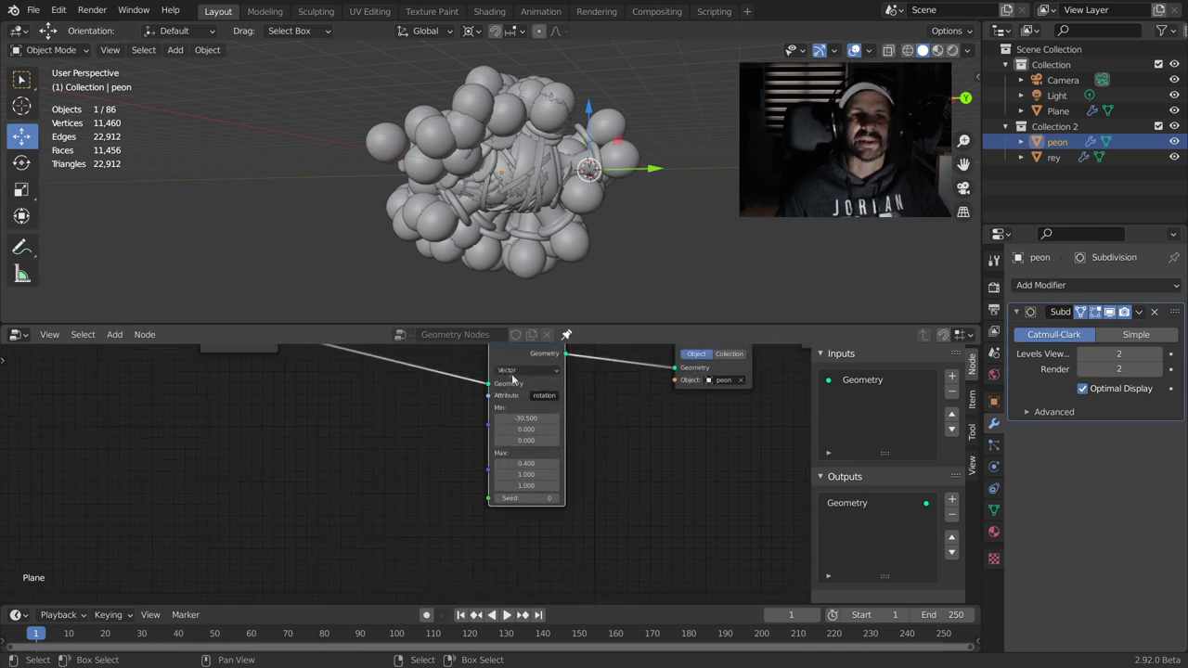
{"action": "left_click", "coordinate": [512, 369]}
{"action": "left_click", "coordinate": [518, 405]}
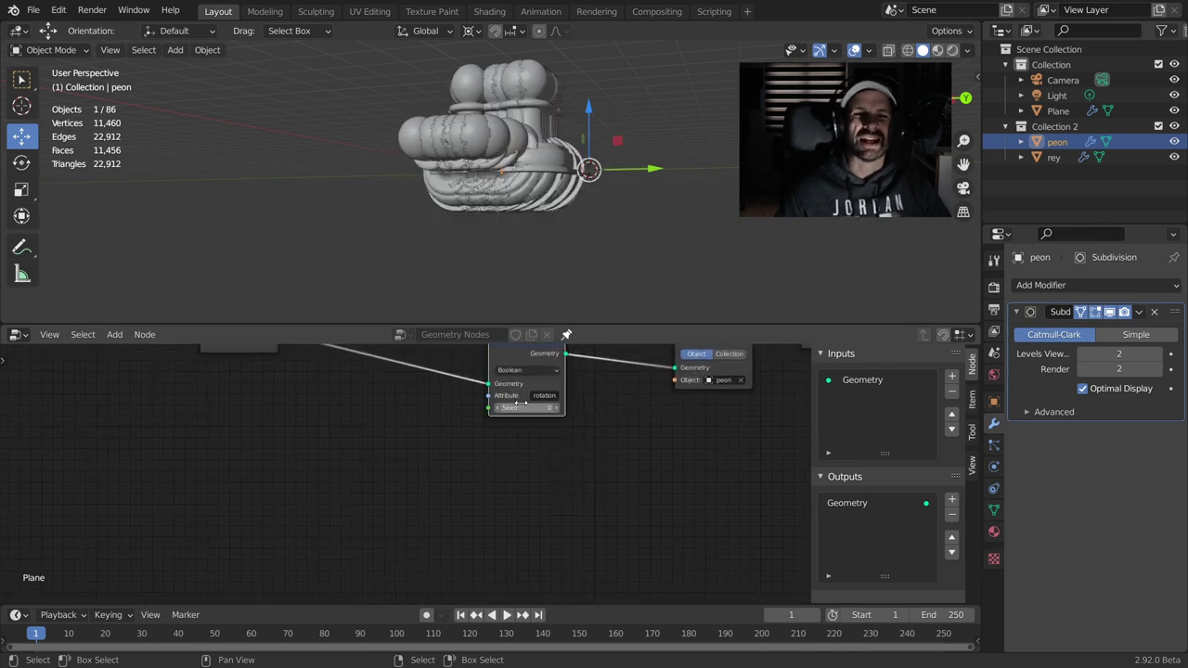
- Drag the Seed to -1 to reshuffle the pawns' rotation
{"action": "key", "text": "Home"}
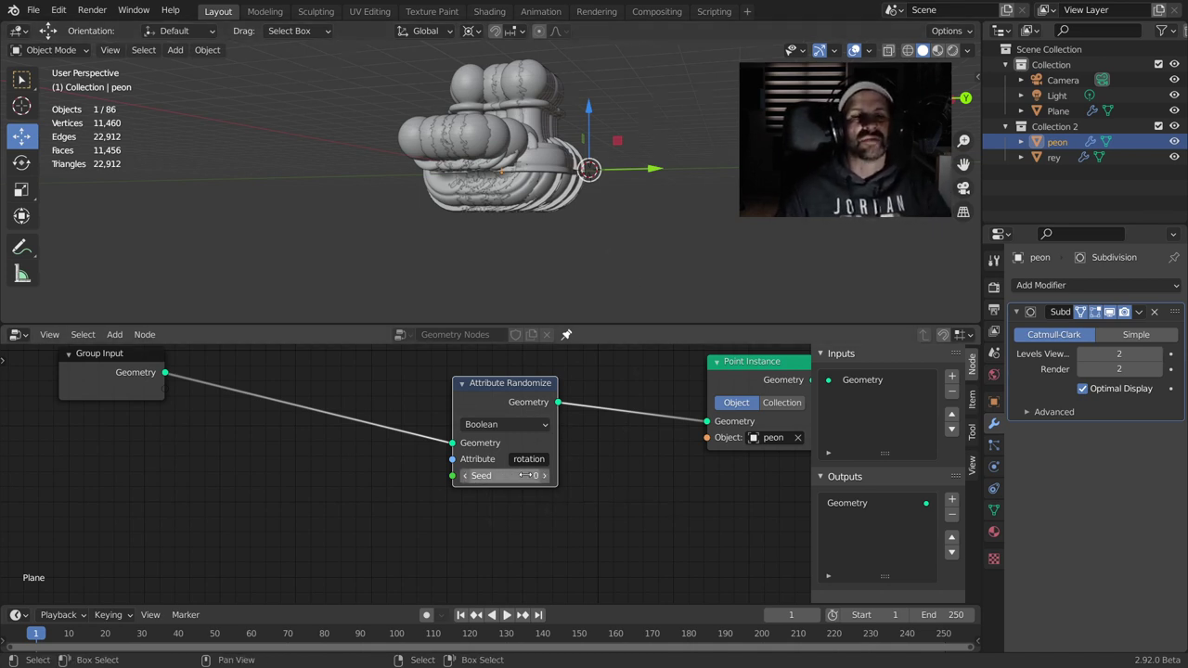
{"action": "left_click_drag", "start_coordinate": [528, 475], "coordinate": [545, 475]}
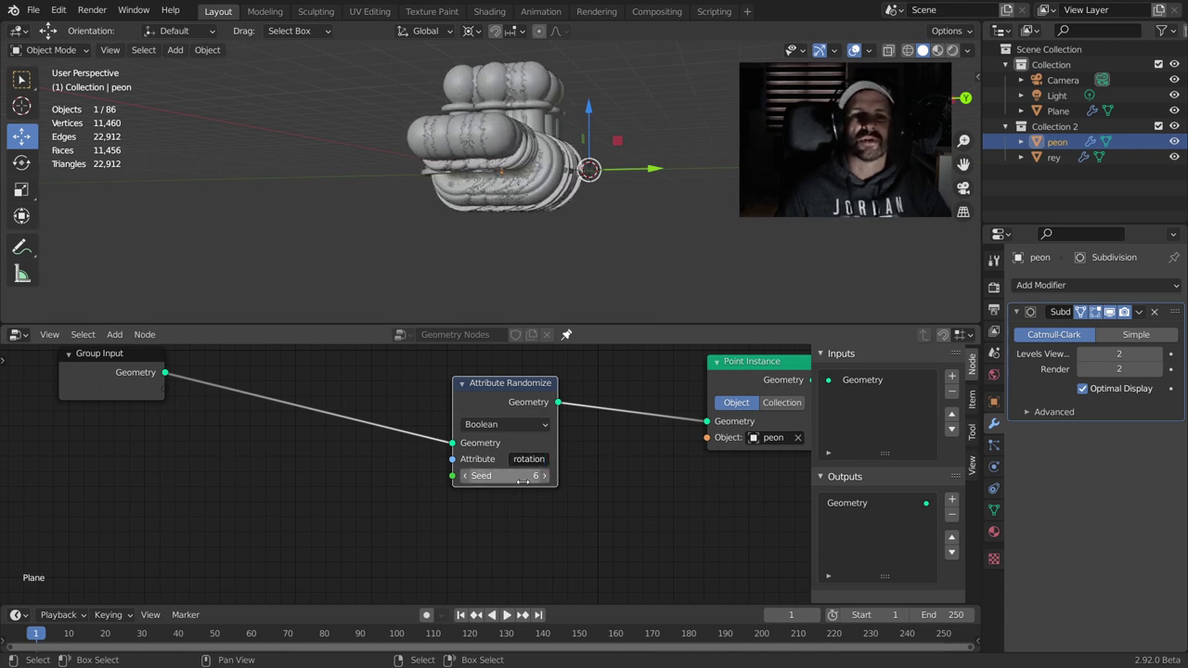
{"action": "left_click_drag", "start_coordinate": [545, 475], "coordinate": [612, 475]}
{"action": "left_click", "coordinate": [519, 425]}
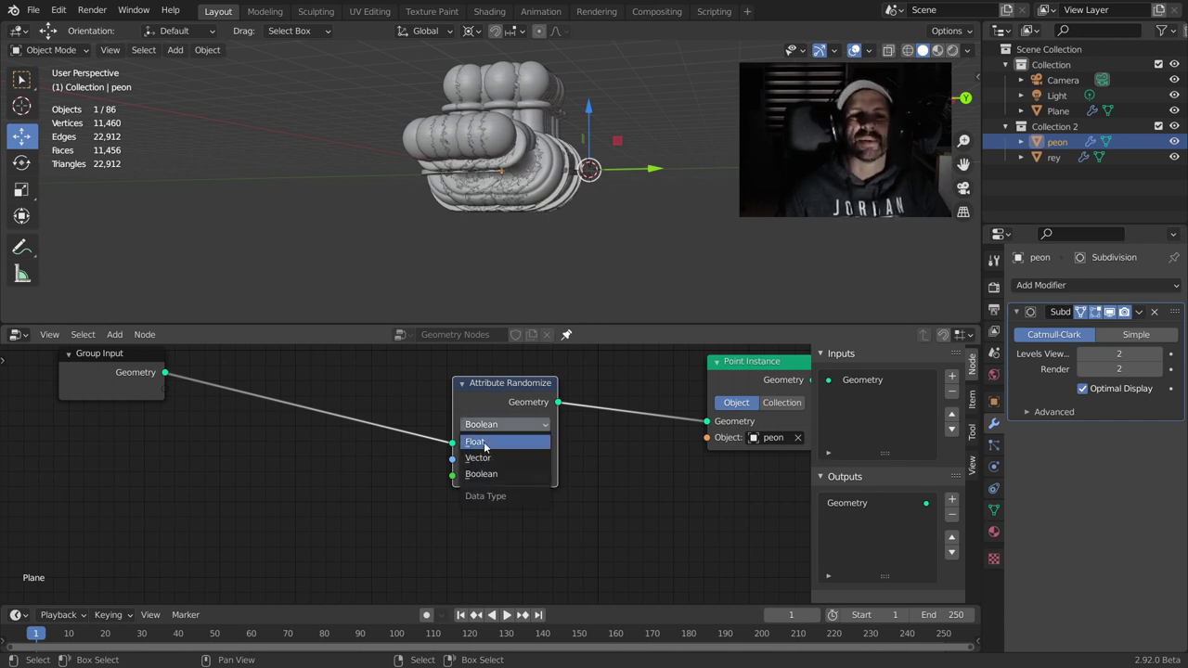
- Switch the randomizer's data type back to Vector
{"action": "left_click", "coordinate": [484, 442]}
{"action": "left_click", "coordinate": [505, 424]}
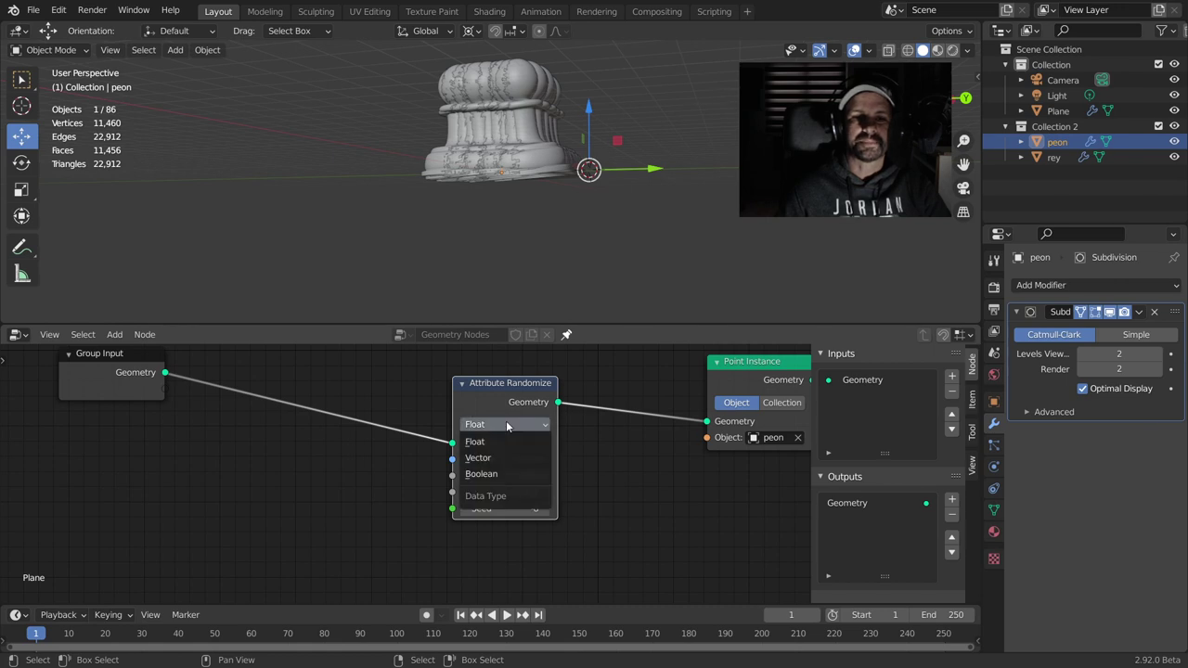
{"action": "left_click", "coordinate": [495, 458]}
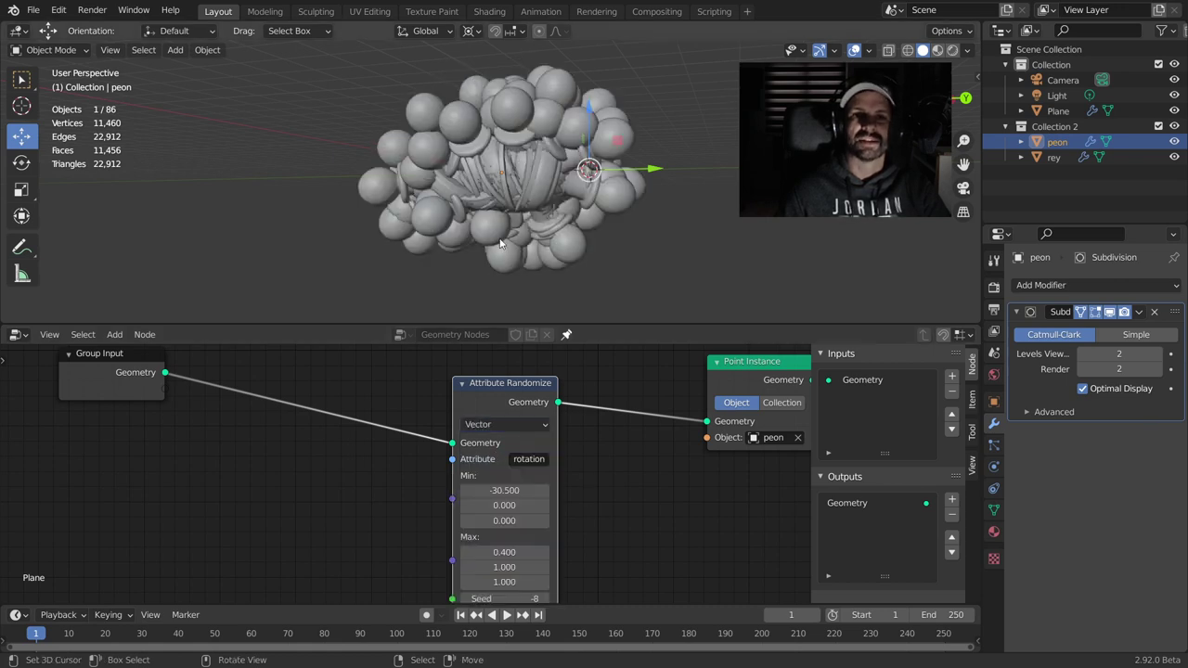
{"action": "middle_click_drag", "start_coordinate": [501, 243], "coordinate": [524, 256]}
{"action": "middle_click_drag", "start_coordinate": [596, 528], "coordinate": [559, 441]}
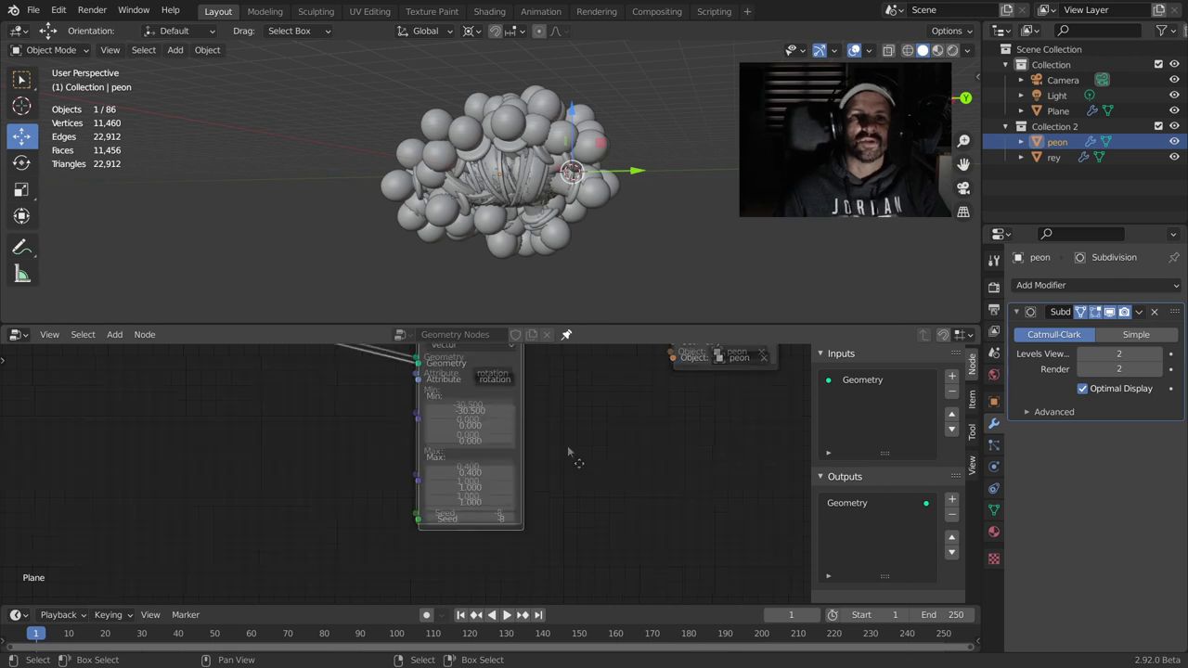
{"action": "middle_click_drag", "start_coordinate": [559, 441], "coordinate": [585, 473]}
- Set the Max Z, Max Y and Min X range values to 0
{"action": "left_click", "coordinate": [496, 527]}
{"action": "type", "text": "1.0"}
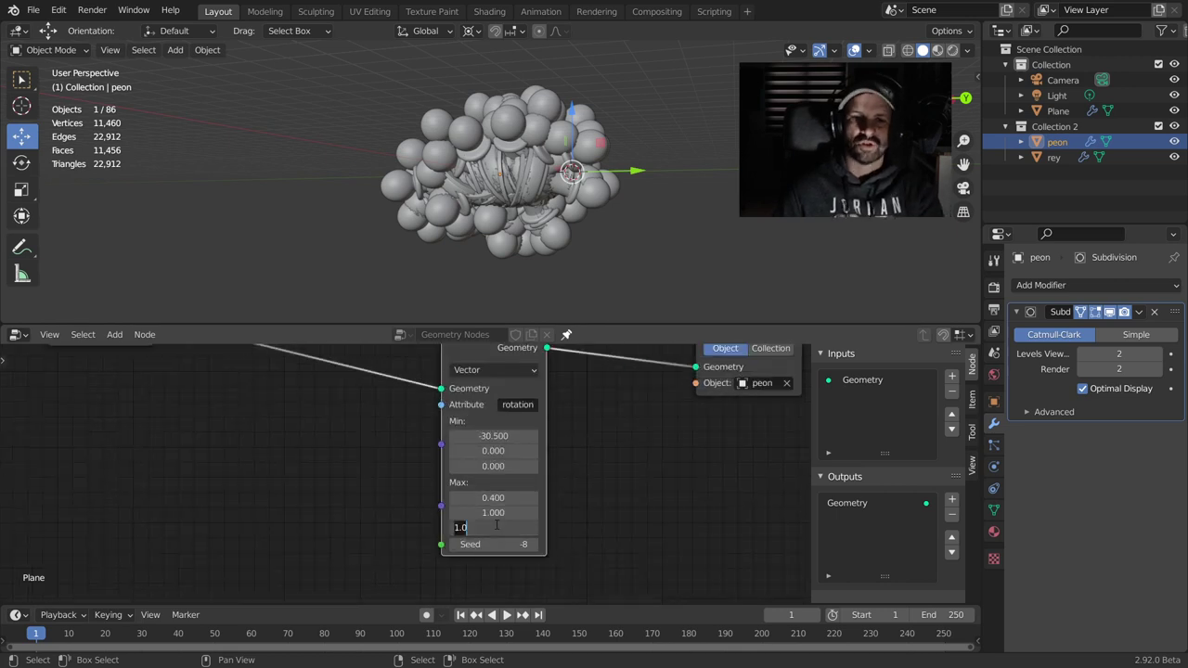
{"action": "key", "text": "Return"}
{"action": "left_click", "coordinate": [497, 512]}
{"action": "type", "text": "0"}
{"action": "key", "text": "Return"}
{"action": "left_click", "coordinate": [498, 433]}
{"action": "key", "text": "Return"}
- Set Max X to 0 and begin renaming the attribute to scale
{"action": "mouse_move", "coordinate": [482, 221]}
{"action": "middle_mouse_down"}
{"action": "mouse_move", "coordinate": [549, 224]}
{"action": "mouse_move", "coordinate": [571, 244]}
{"action": "middle_mouse_up"}
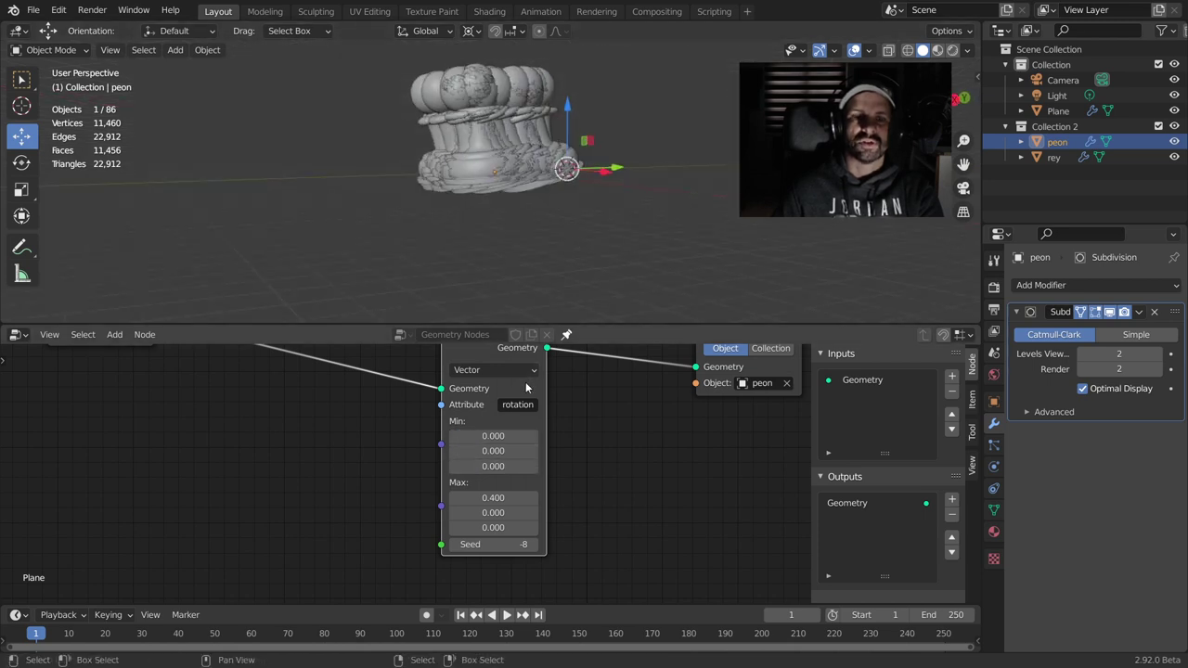
{"action": "left_click", "coordinate": [493, 497]}
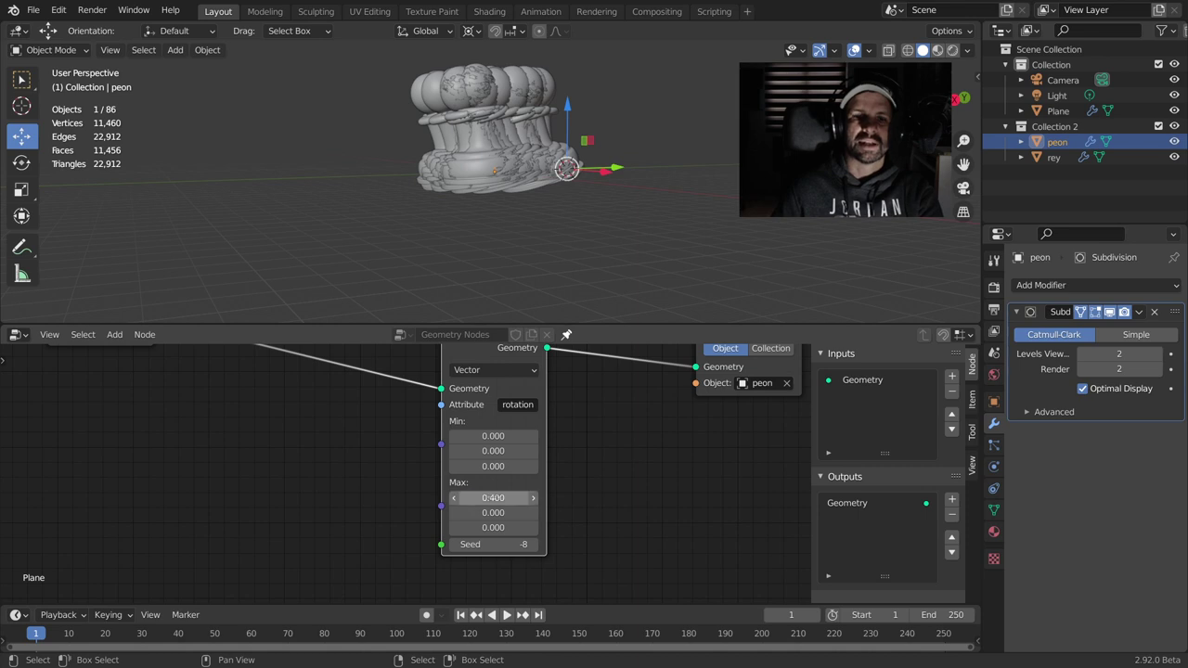
{"action": "type", "text": "0"}
{"action": "key", "text": "Return"}
{"action": "left_click", "coordinate": [517, 404]}
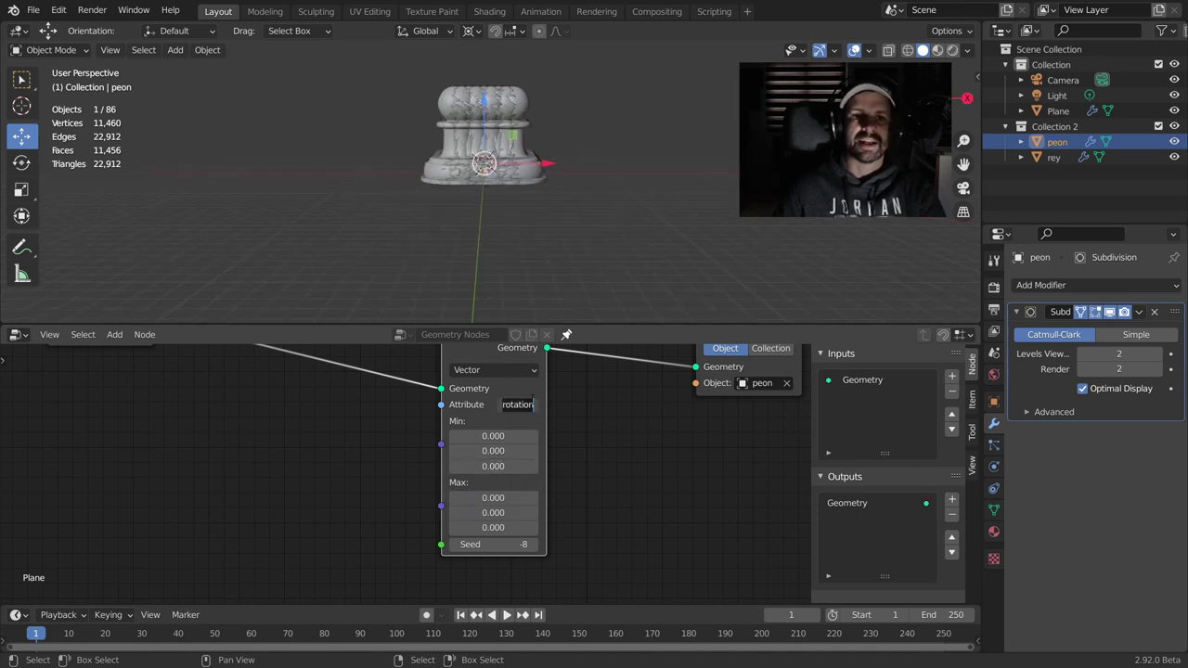
{"action": "type", "text": "scale"}
- Retarget the randomizer from scale to the position attribute
{"action": "key", "text": "Return"}
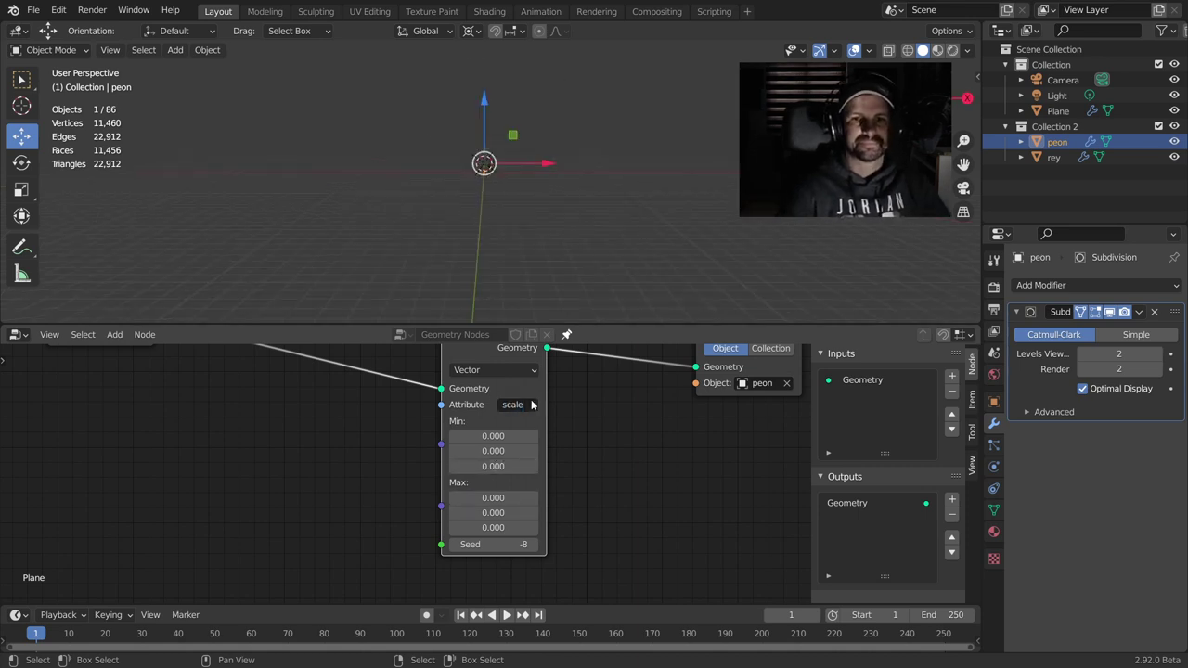
{"action": "middle_click_drag", "start_coordinate": [595, 221], "coordinate": [598, 163]}
{"action": "type", "text": "posi"}
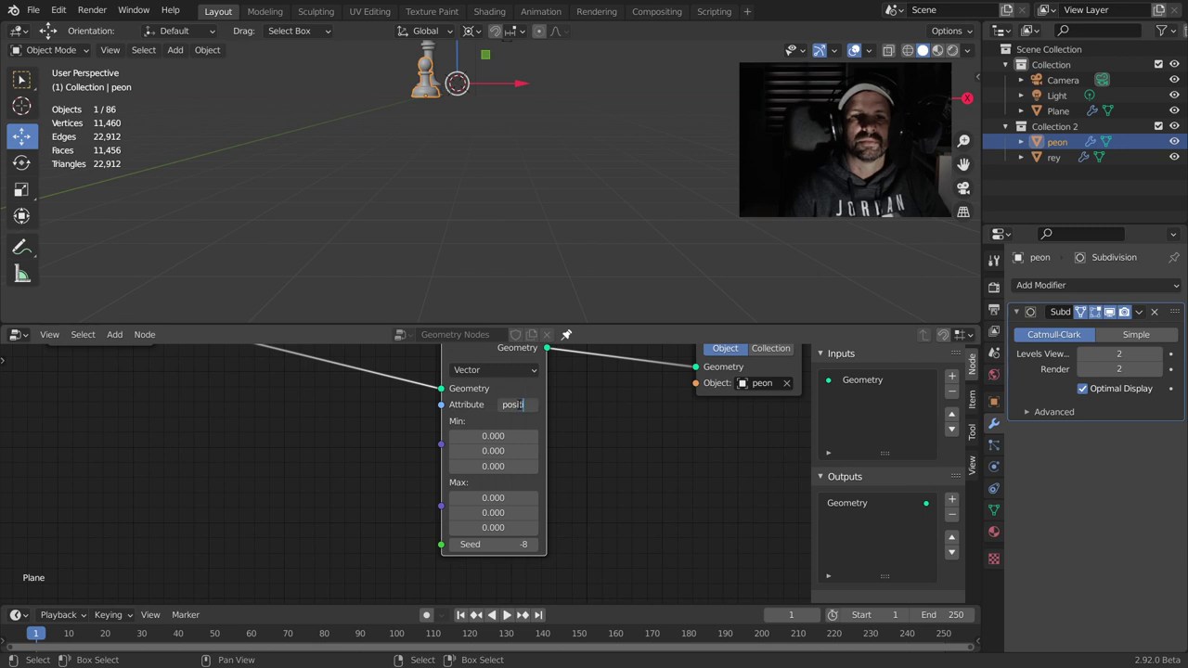
{"action": "type", "text": "tion"}
{"action": "key", "text": "Return"}
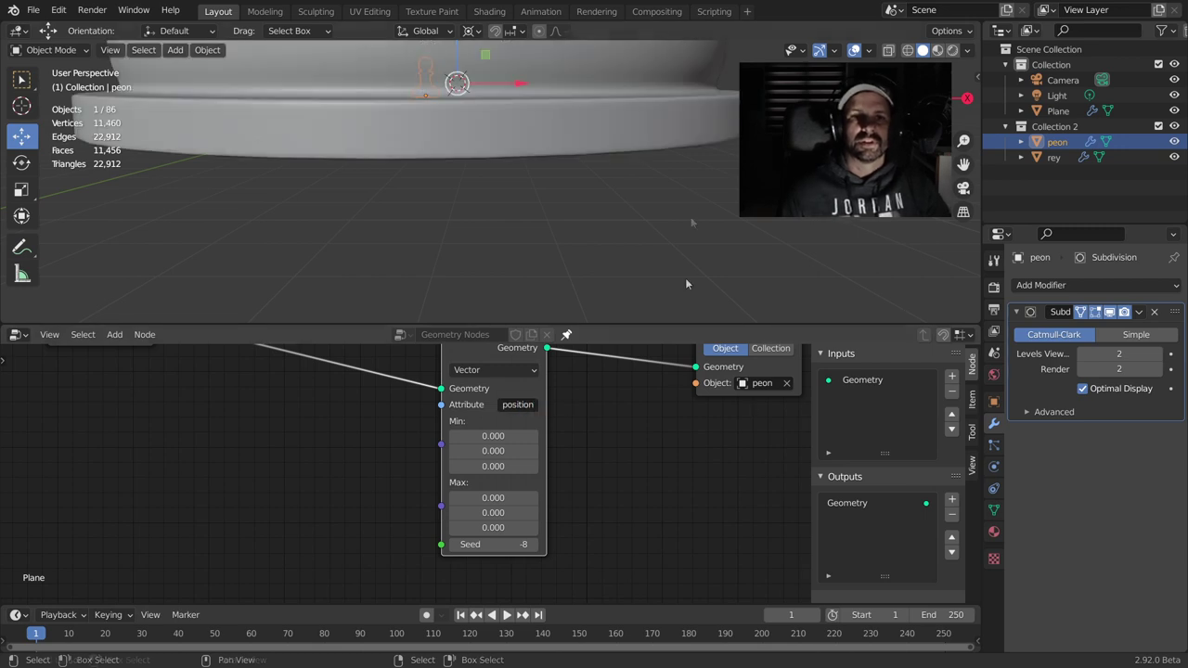
- Set the position minimums to X 20.7, Y 20.2 and Z 0
{"action": "scroll", "coordinate": [688, 199], "scroll_direction": "down", "scroll_amount": 4}
{"action": "scroll", "coordinate": [688, 195], "scroll_direction": "down", "scroll_amount": 3}
{"action": "middle_click_drag", "start_coordinate": [689, 186], "coordinate": [531, 179]}
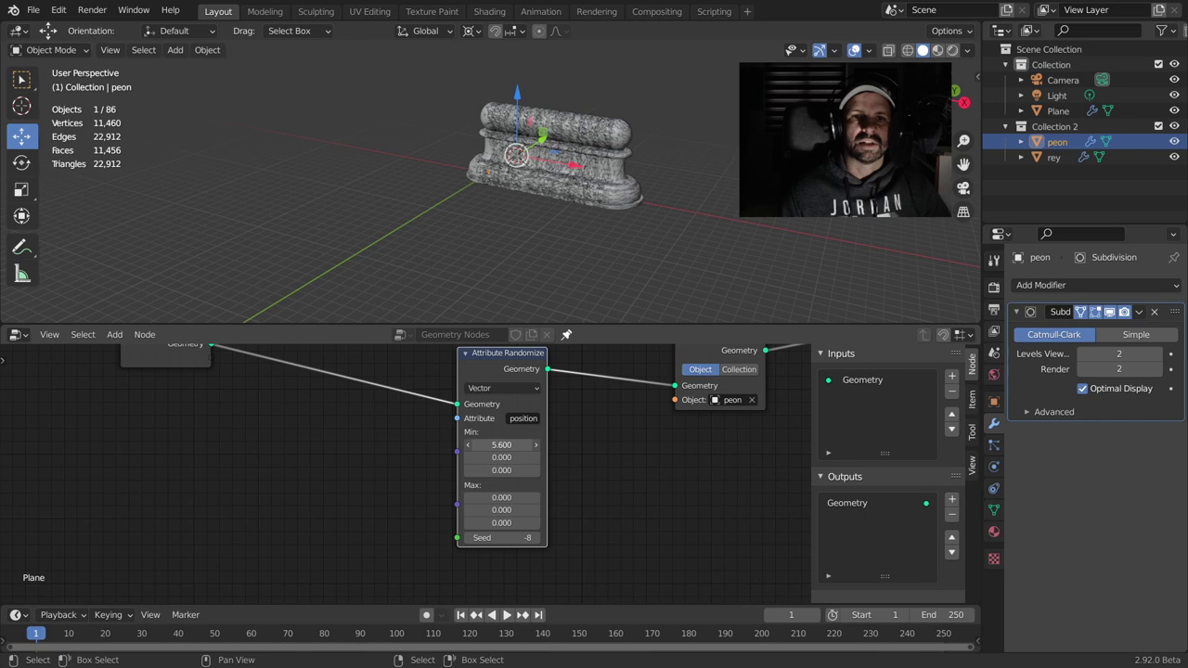
{"action": "left_click_drag", "start_coordinate": [501, 445], "coordinate": [557, 444]}
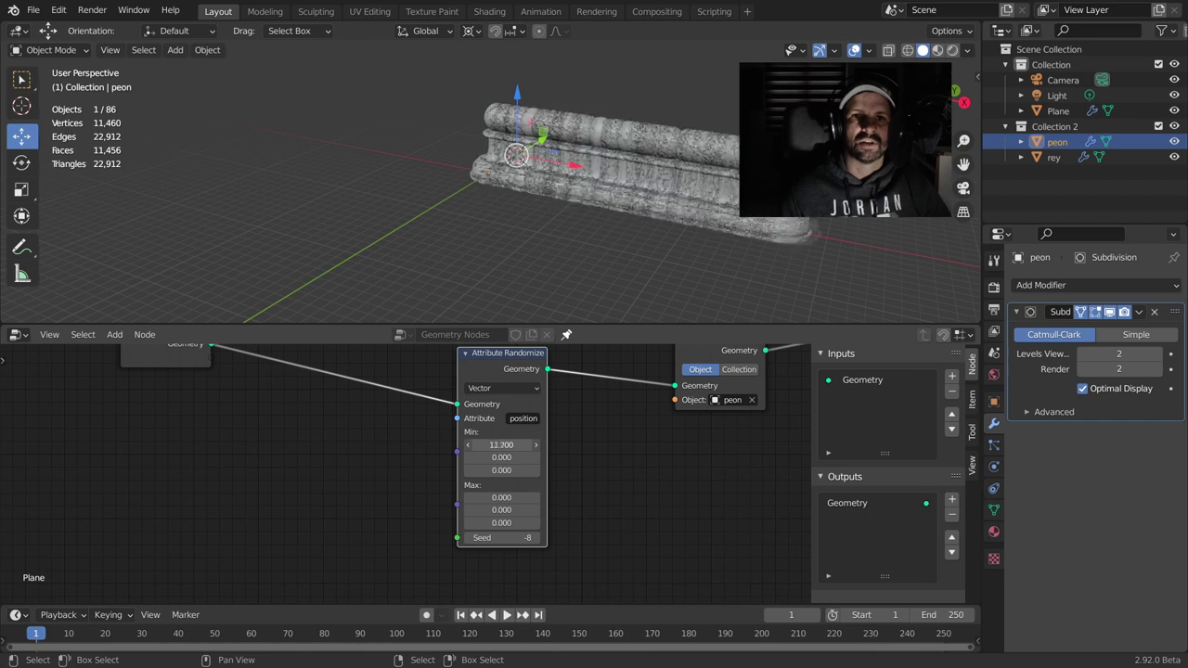
{"action": "mouse_move", "coordinate": [481, 458]}
{"action": "left_mouse_down"}
{"action": "mouse_move", "coordinate": [471, 485]}
{"action": "mouse_move", "coordinate": [506, 471]}
{"action": "left_mouse_up"}
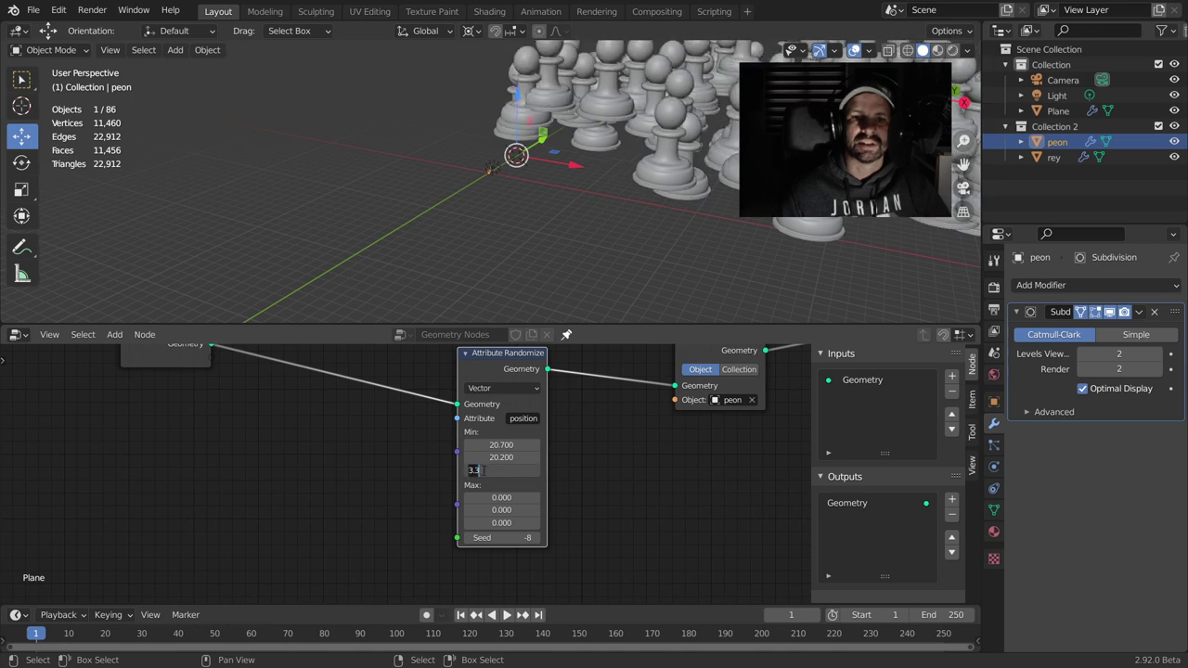
{"action": "key", "text": "Return"}
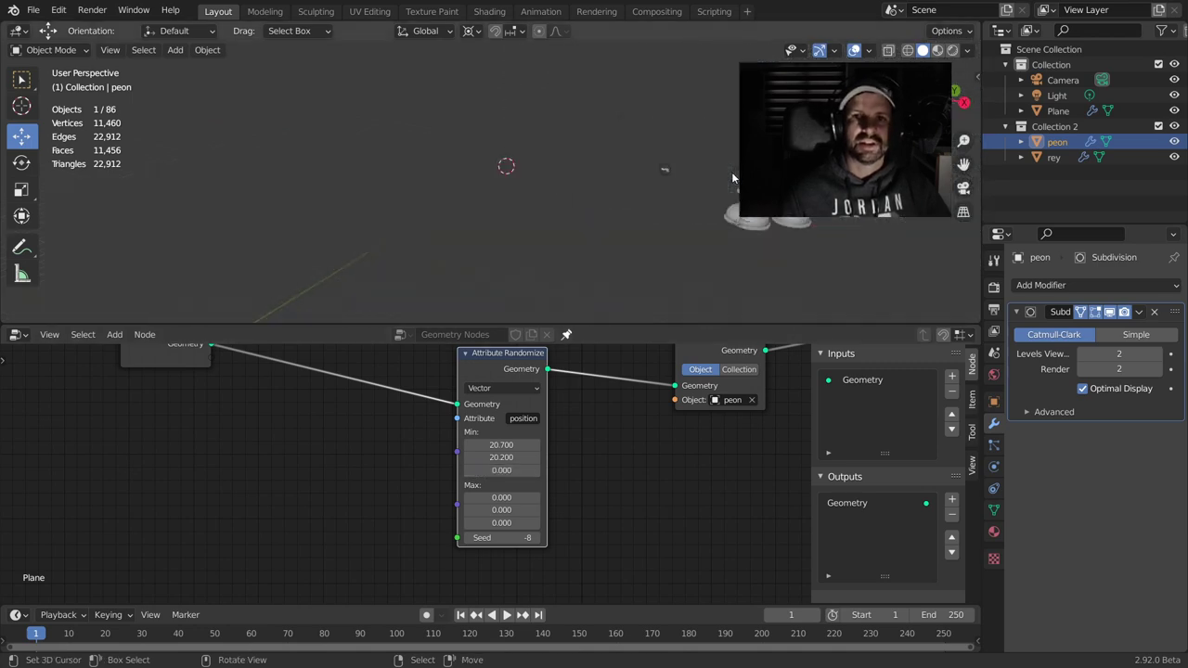
{"action": "key", "text": "n"}
{"action": "middle_click_drag", "start_coordinate": [557, 232], "coordinate": [628, 326]}
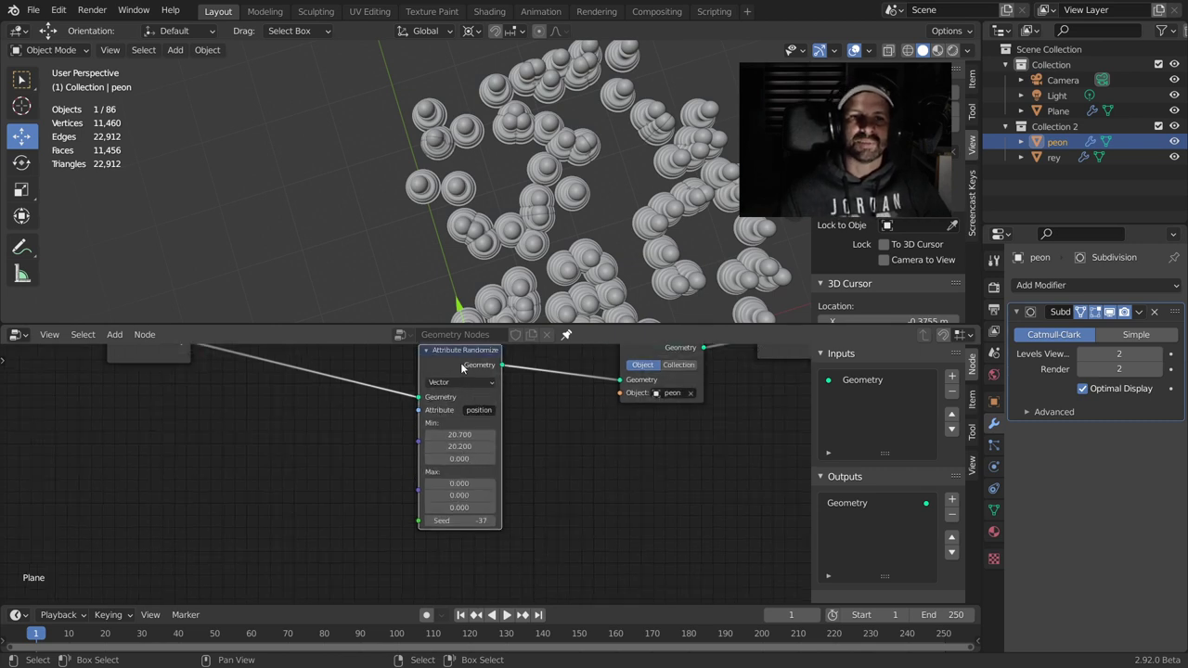
- Insert an Attribute Fill node before Attribute Randomize, filling scale with 0.5
{"action": "key", "text": "shift+a"}
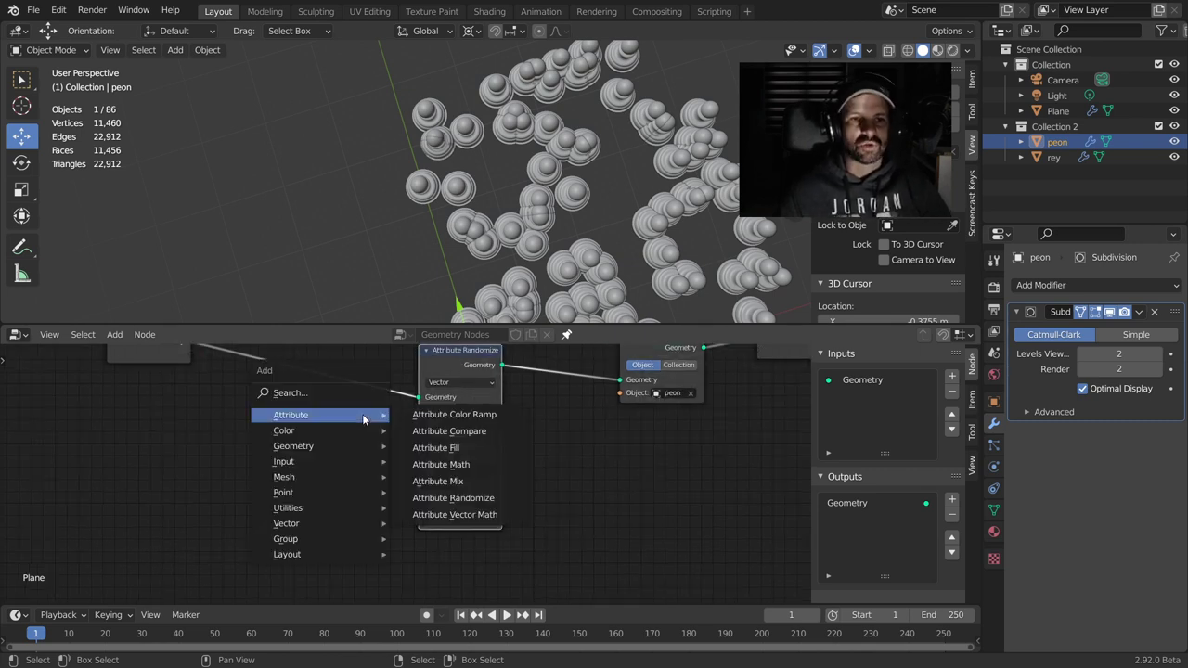
{"action": "left_click", "coordinate": [455, 451]}
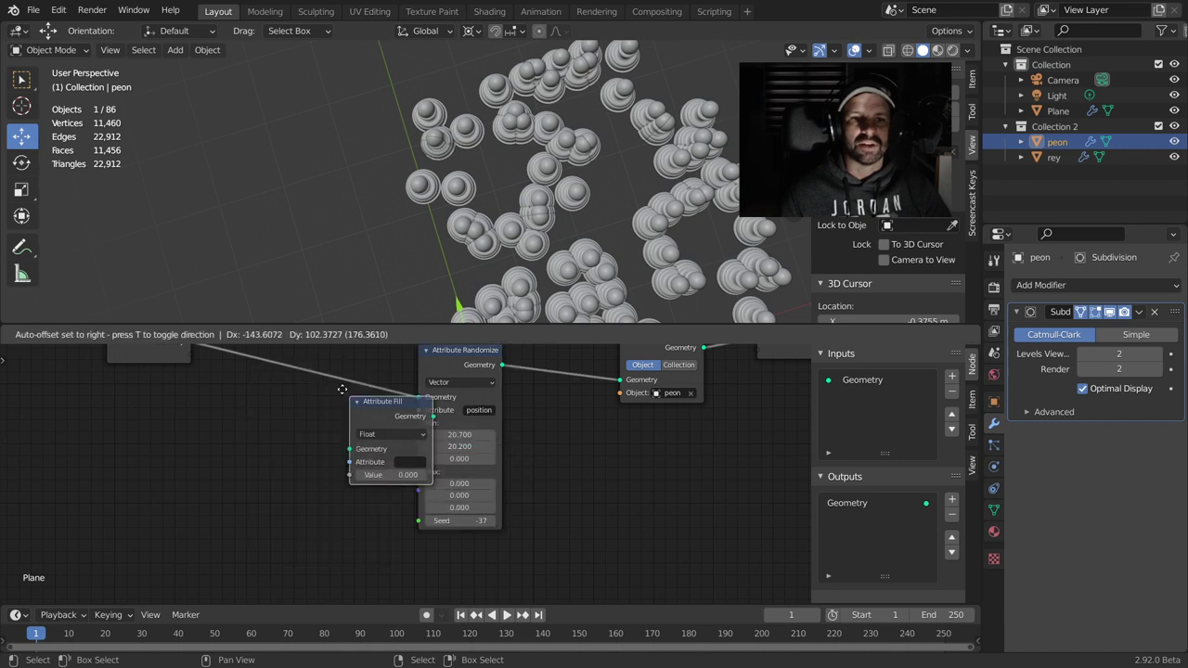
{"action": "left_click", "coordinate": [394, 408]}
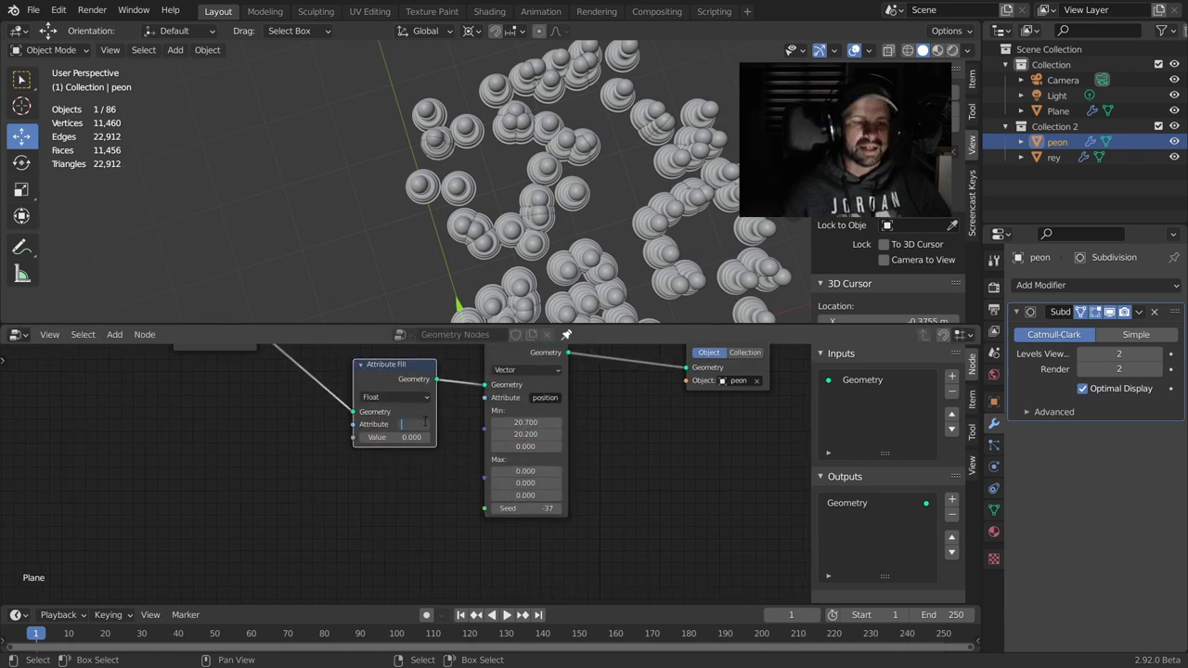
{"action": "type", "text": "scale"}
{"action": "key", "text": "Return"}
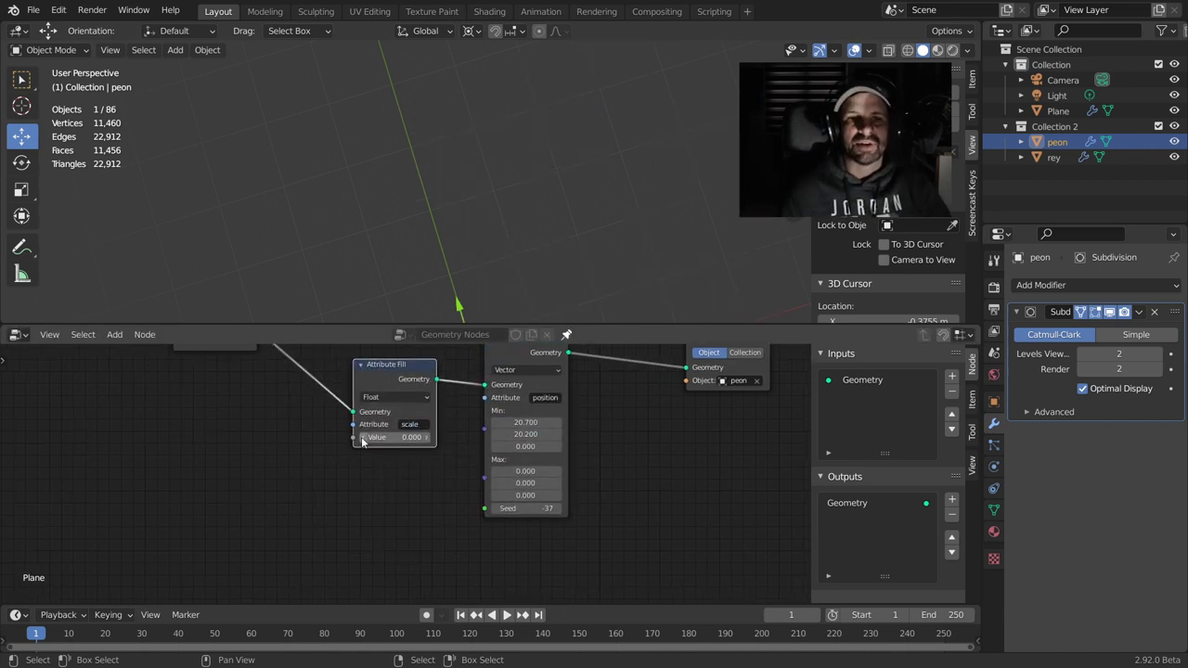
{"action": "key", "text": "Return"}
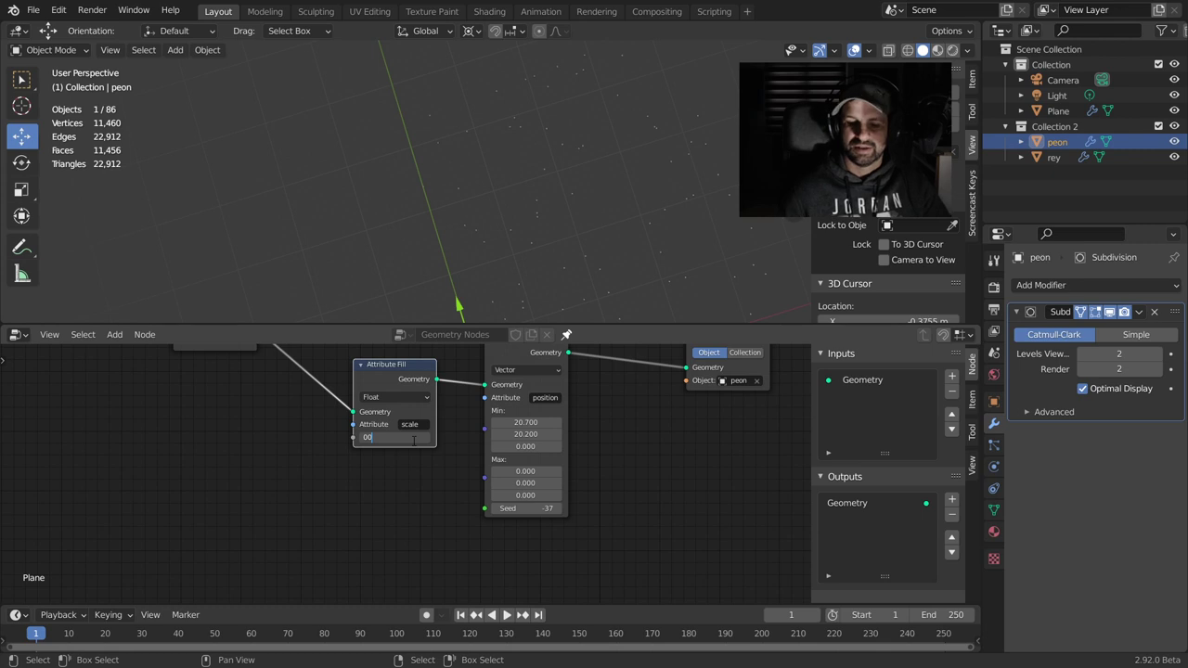
{"action": "type", "text": "5"}
{"action": "key", "text": "Return"}
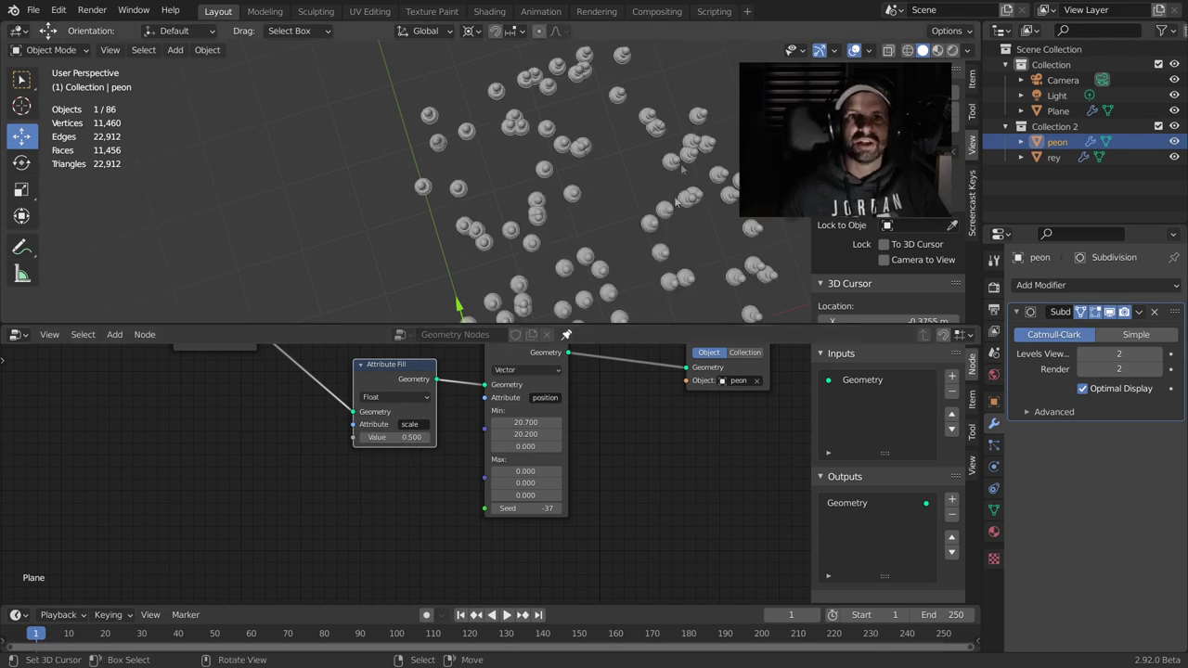
- Inspect the half-size pawns, frame the node tree, and link plane geometry to the output
{"action": "middle_click_drag", "start_coordinate": [612, 200], "coordinate": [627, 137]}
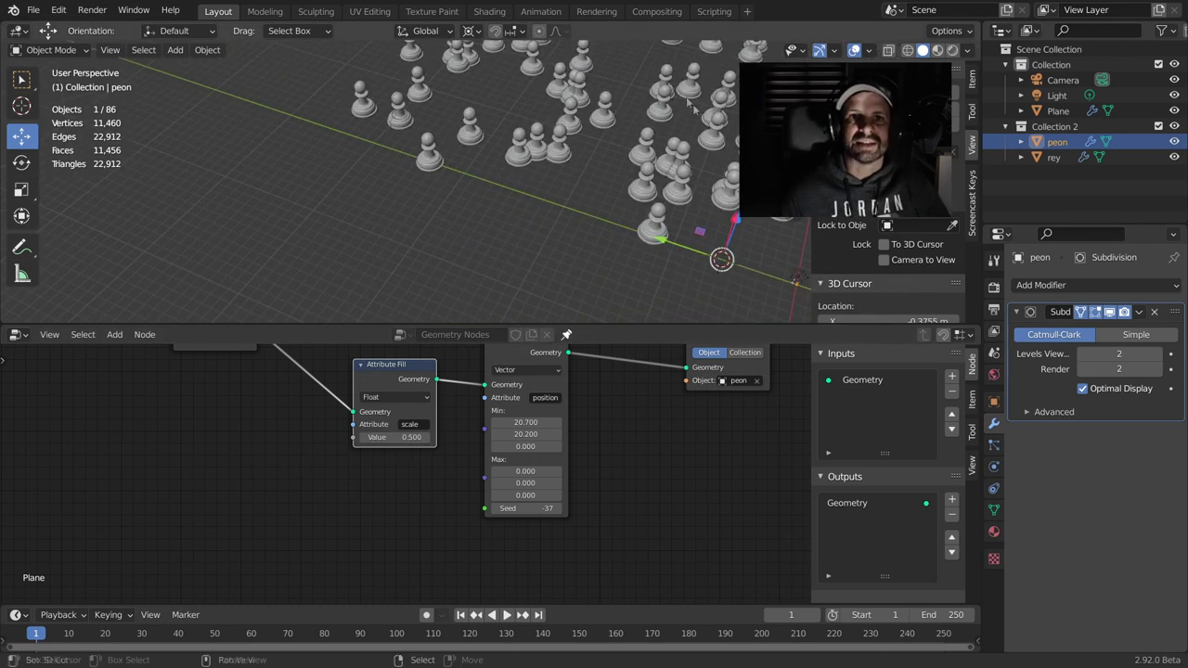
{"action": "scroll", "coordinate": [599, 158], "scroll_direction": "down", "scroll_amount": 3}
{"action": "scroll", "coordinate": [599, 159], "scroll_direction": "down", "scroll_amount": 3}
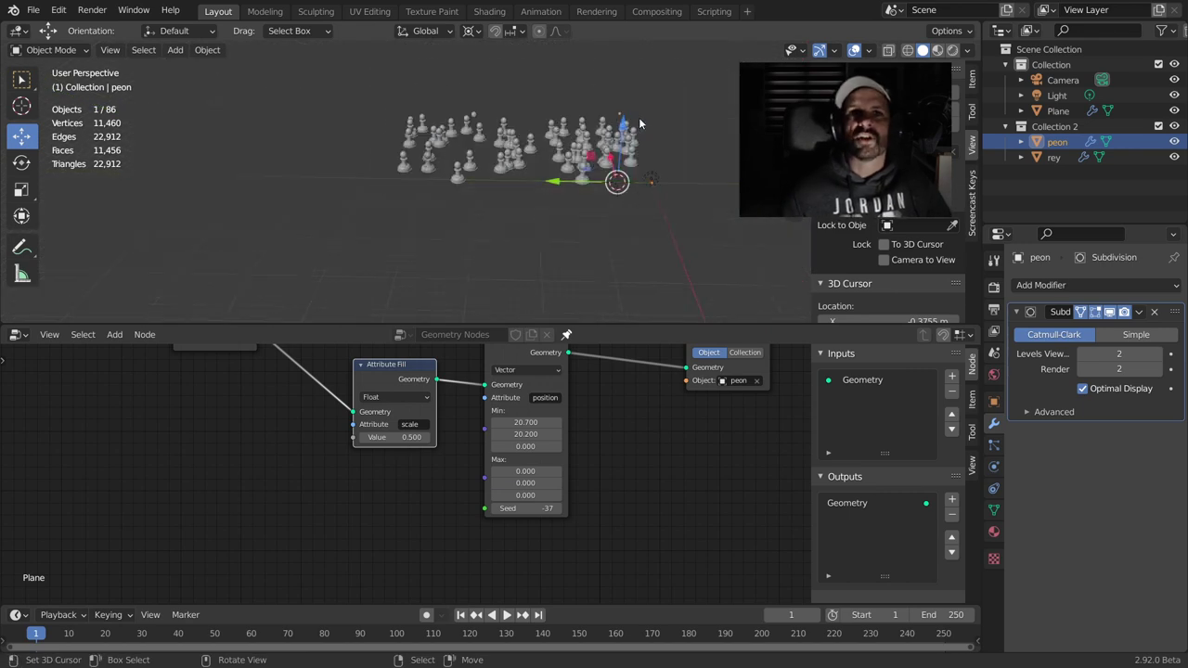
{"action": "key", "text": "Home"}
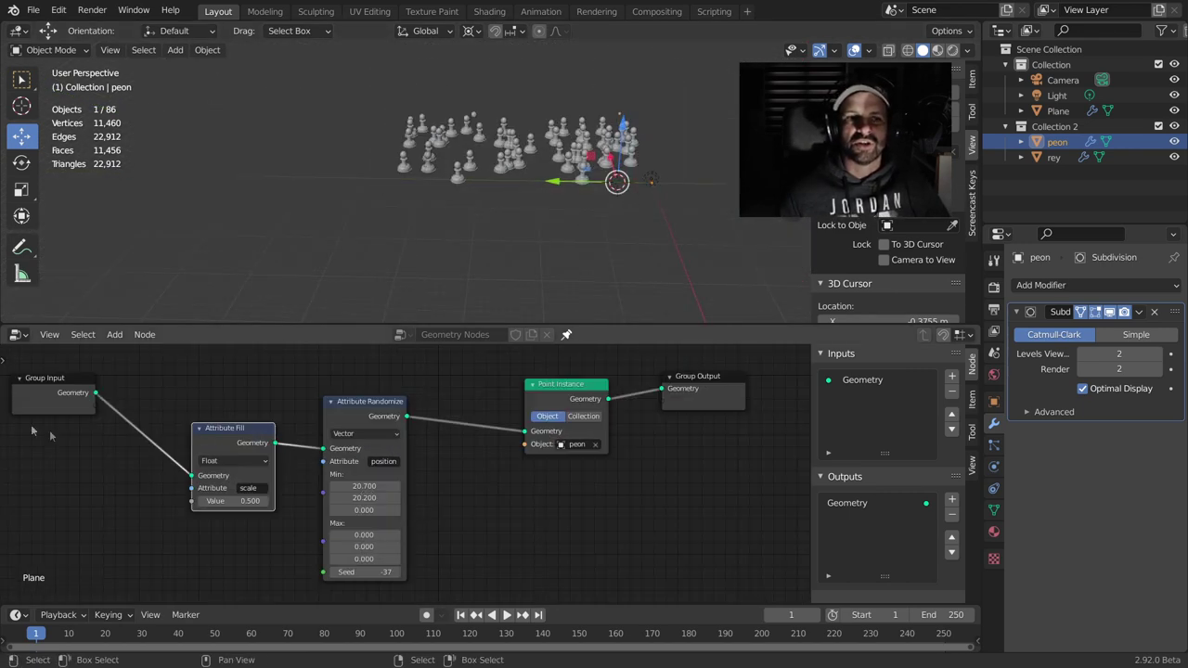
{"action": "left_click_drag", "start_coordinate": [98, 393], "coordinate": [661, 389]}
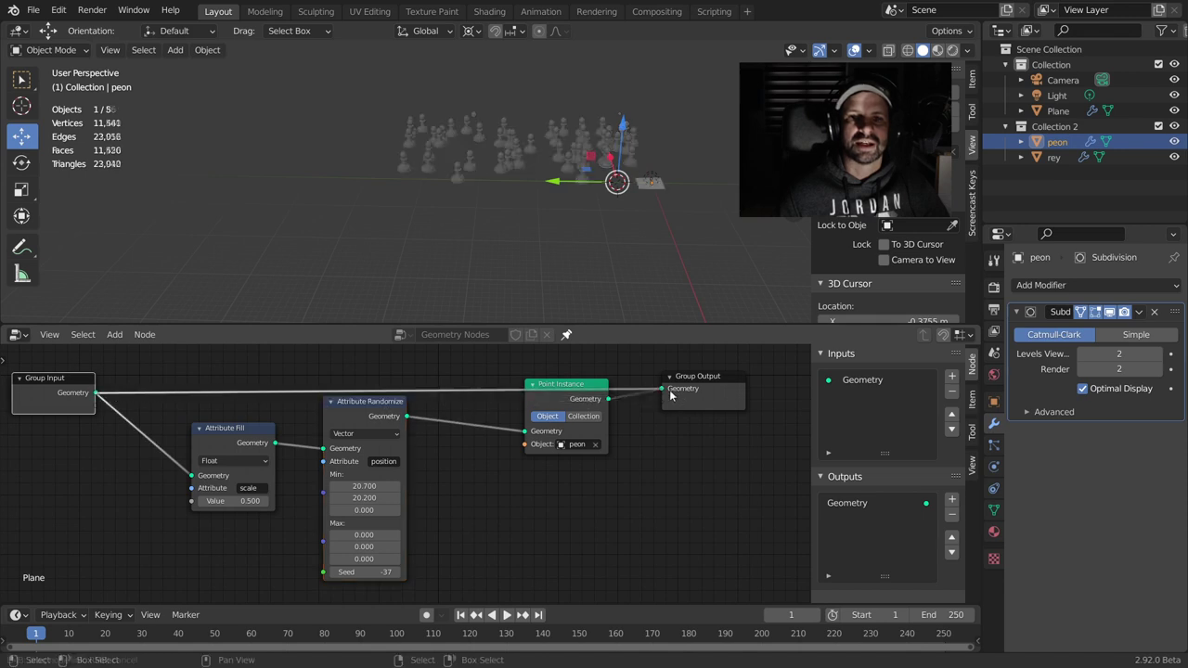
- Frame the pawn in Front Orthographic view and make the timeline taller
{"action": "middle_click_drag", "start_coordinate": [601, 138], "coordinate": [471, 190], "text": "shift"}
{"action": "scroll", "coordinate": [514, 187], "scroll_direction": "up", "scroll_amount": 4}
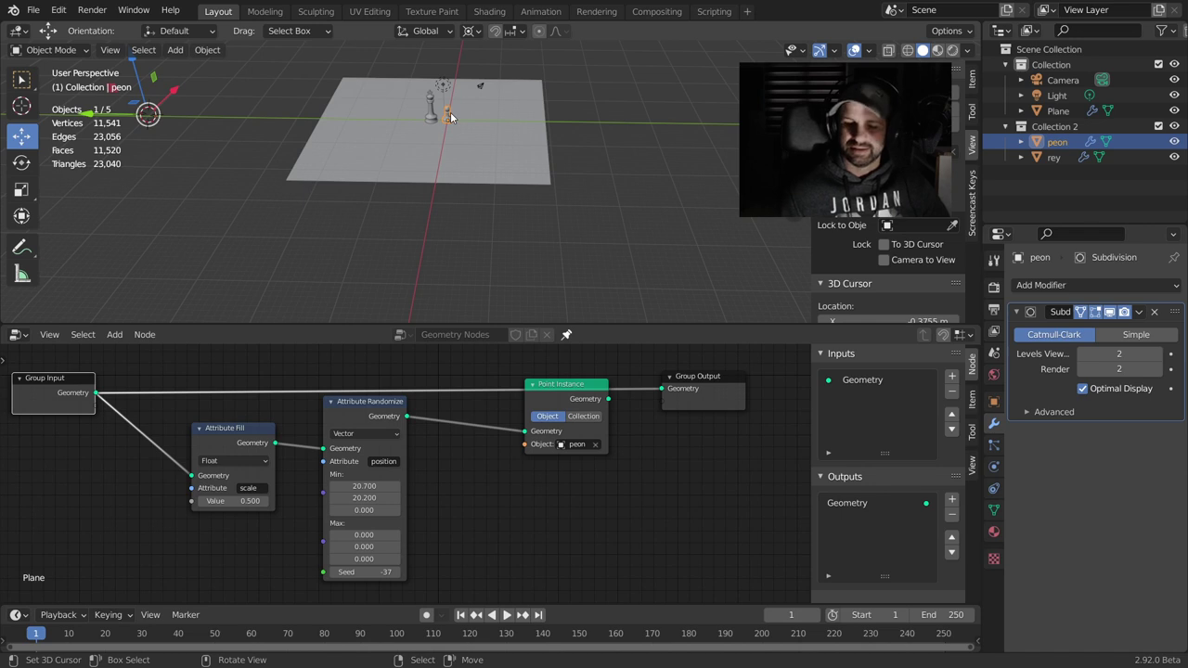
{"action": "key", "text": "KP_3"}
{"action": "key", "text": "KP_1"}
{"action": "key", "text": "KP_Decimal"}
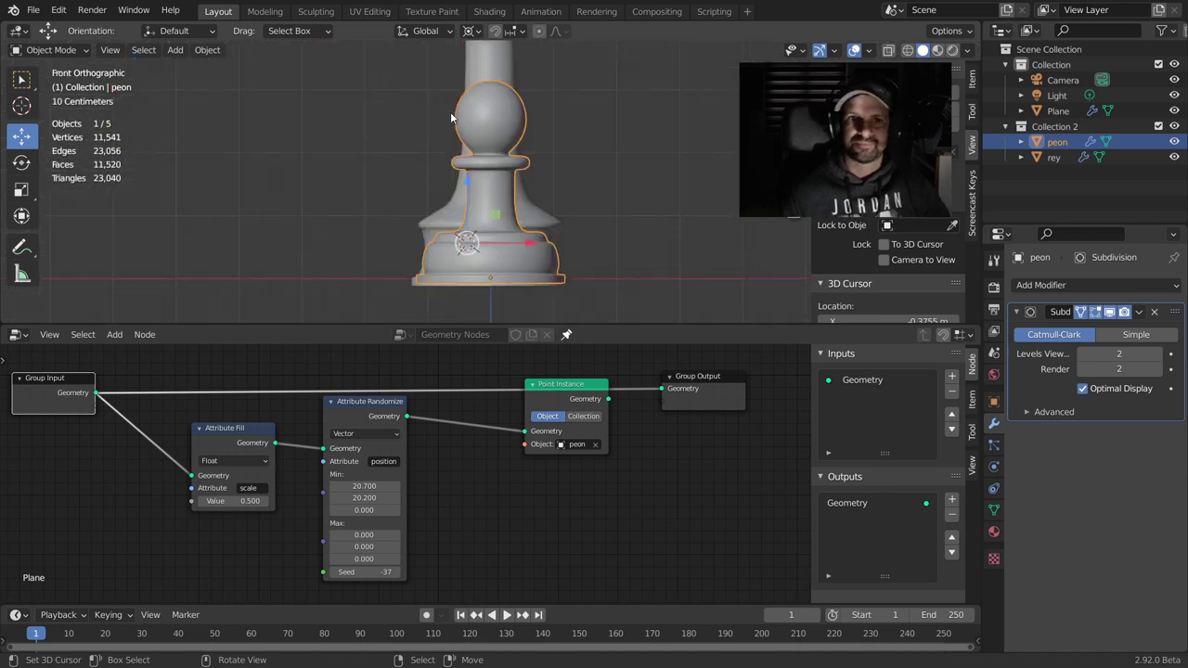
{"action": "scroll", "coordinate": [450, 117], "scroll_direction": "down", "scroll_amount": 5}
{"action": "middle_click_drag", "start_coordinate": [461, 116], "coordinate": [335, 124], "text": "shift"}
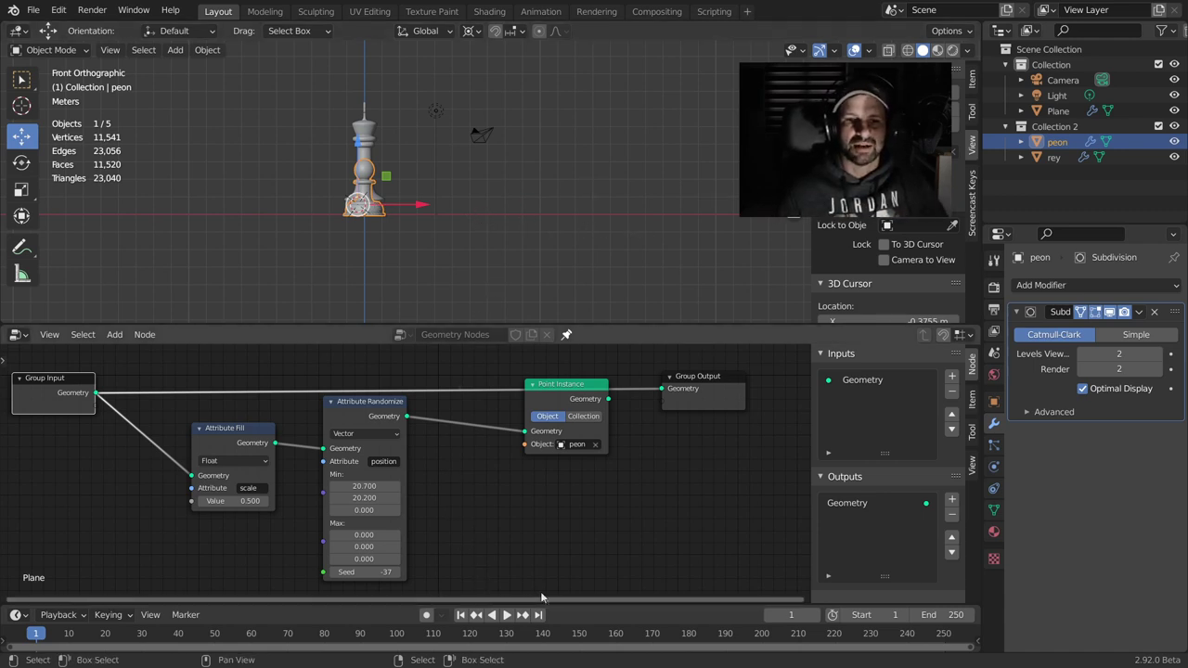
{"action": "left_click_drag", "start_coordinate": [568, 604], "coordinate": [569, 514]}
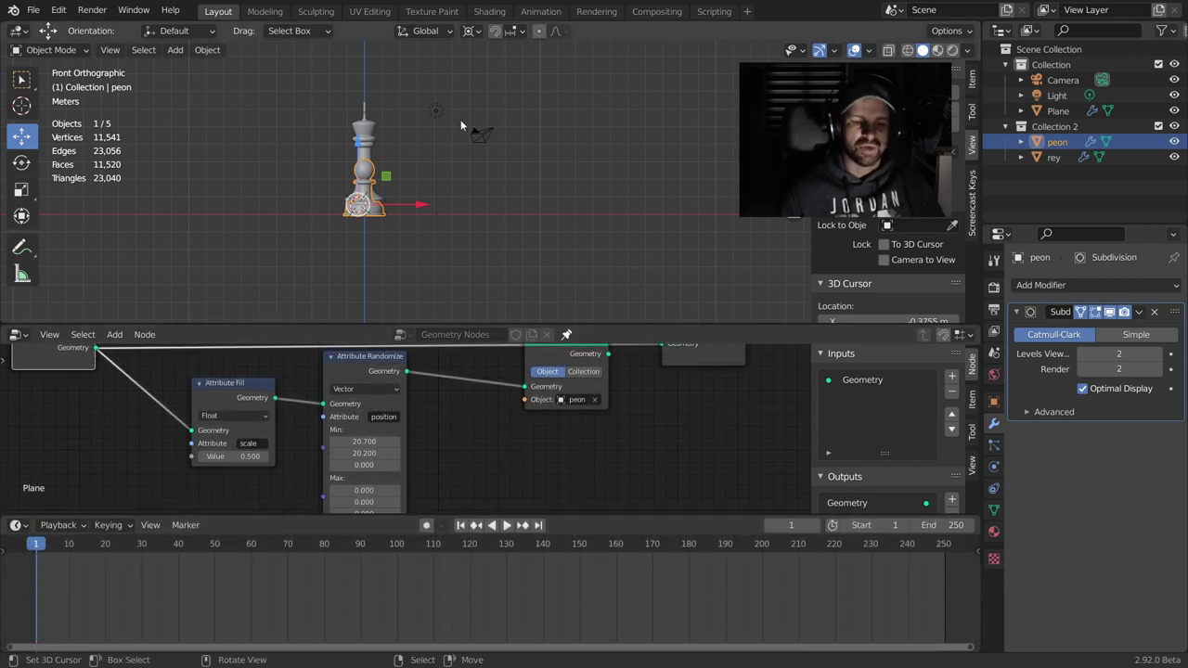
- Keyframe the pawn's location at frame 1 and, moved right along X, at frame 111
{"action": "key", "text": "i"}
{"action": "left_click", "coordinate": [428, 121]}
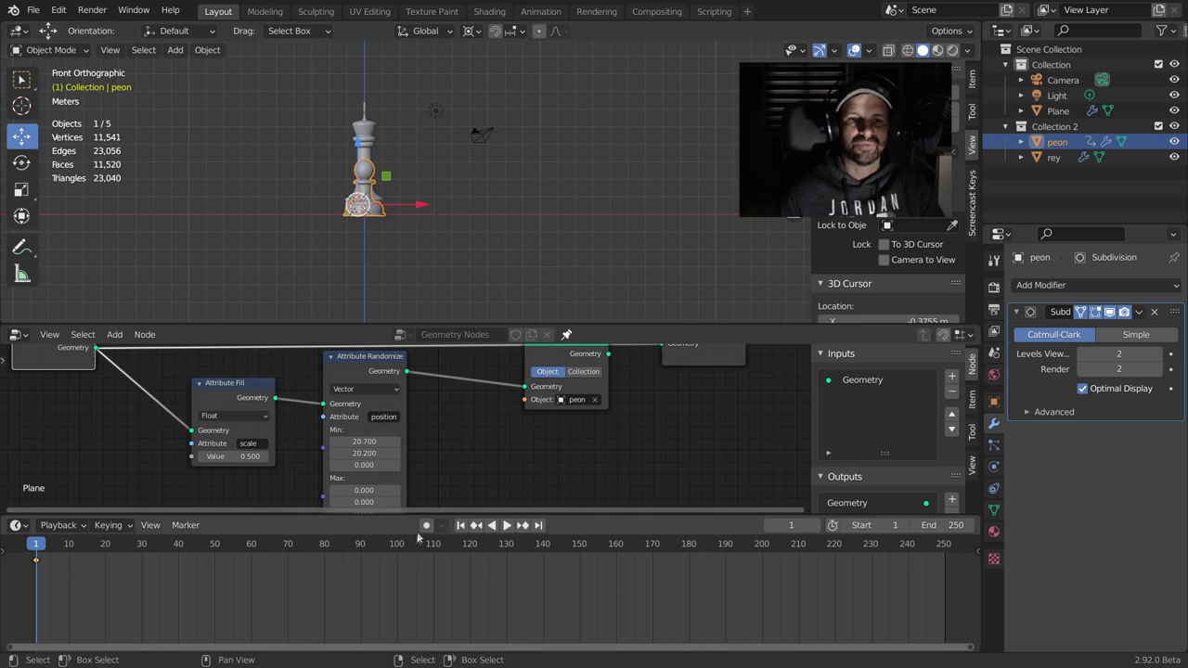
{"action": "left_click", "coordinate": [439, 558]}
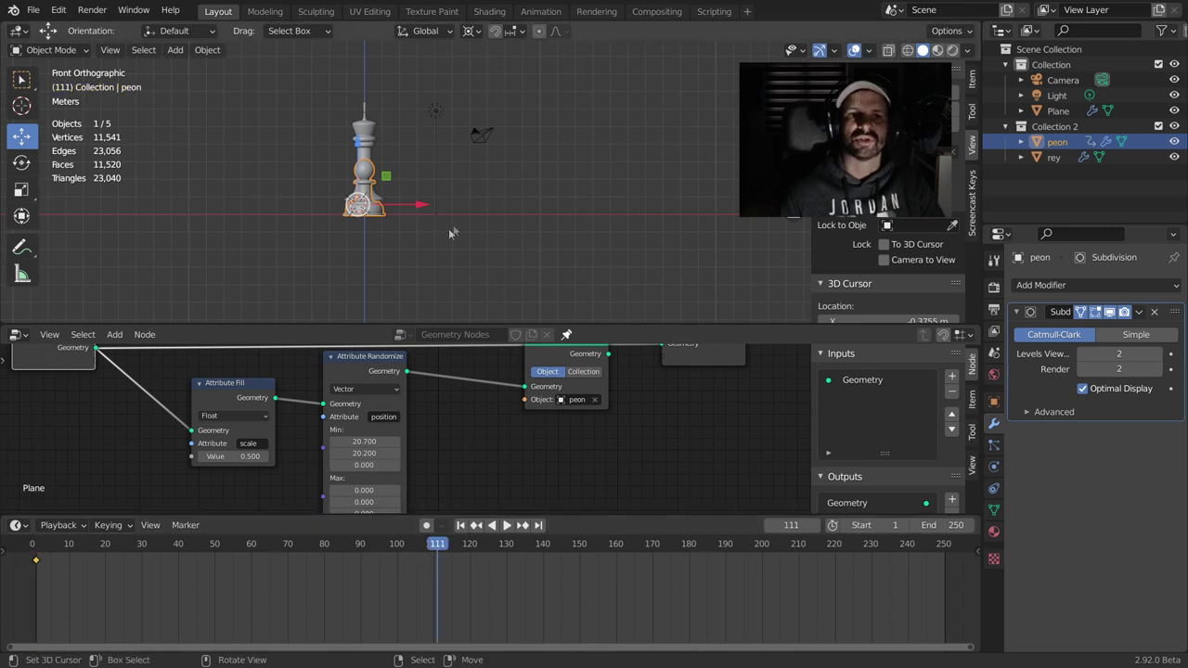
{"action": "left_click_drag", "start_coordinate": [421, 212], "coordinate": [705, 200]}
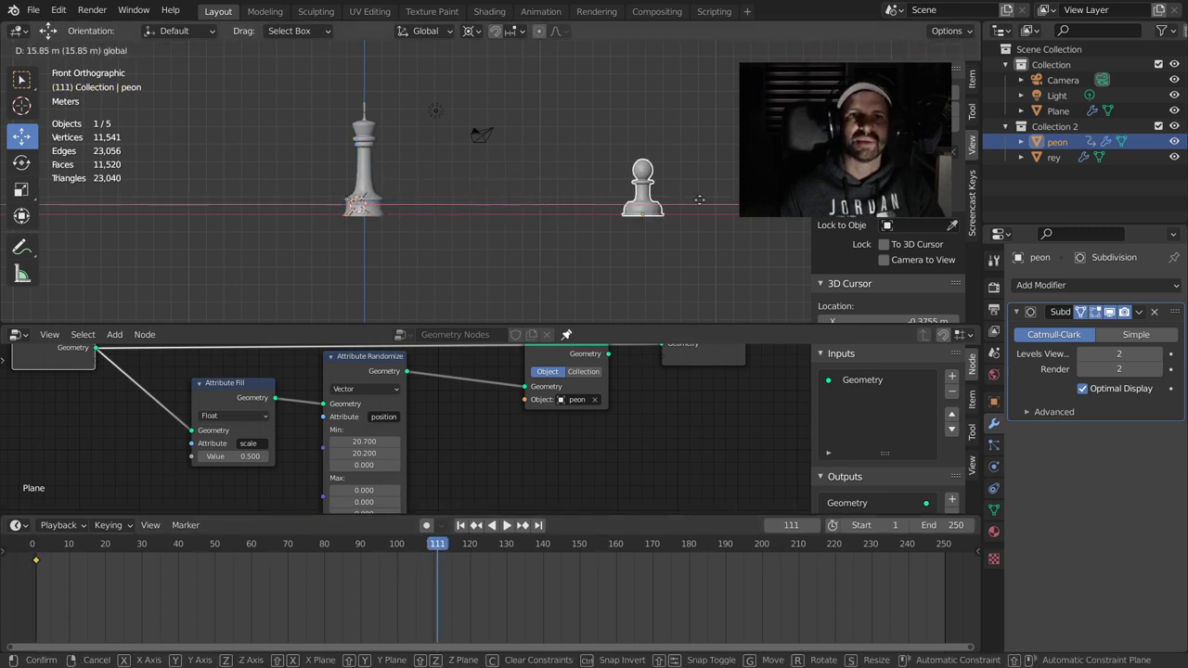
{"action": "key", "text": "i"}
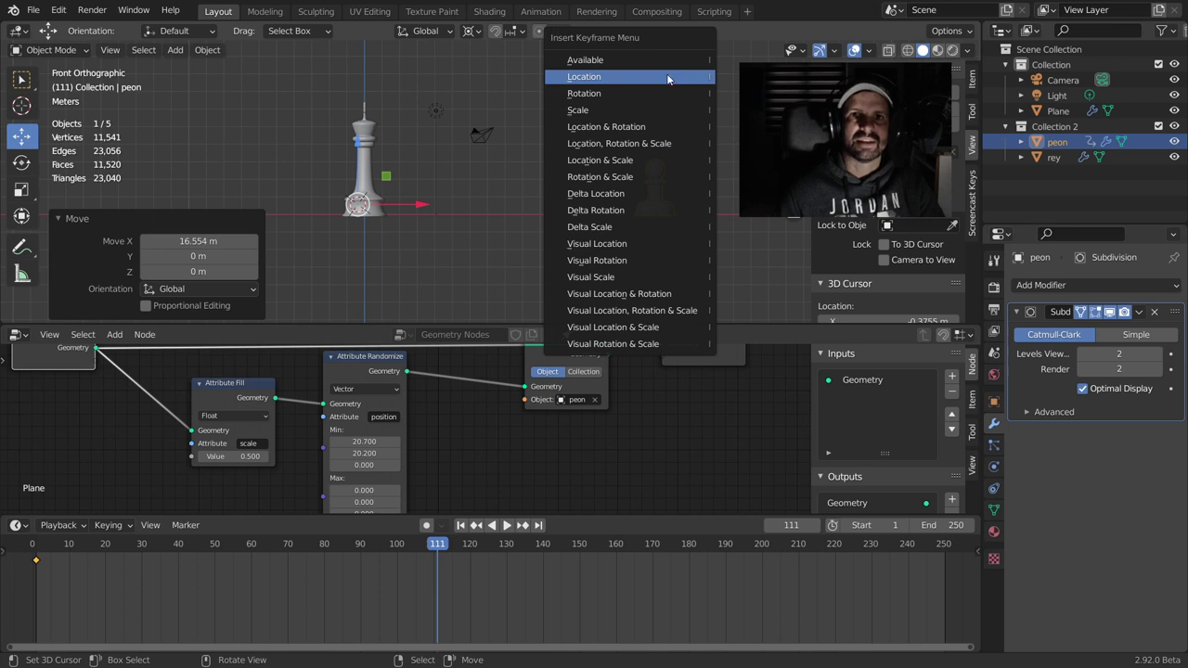
{"action": "left_click", "coordinate": [666, 76]}
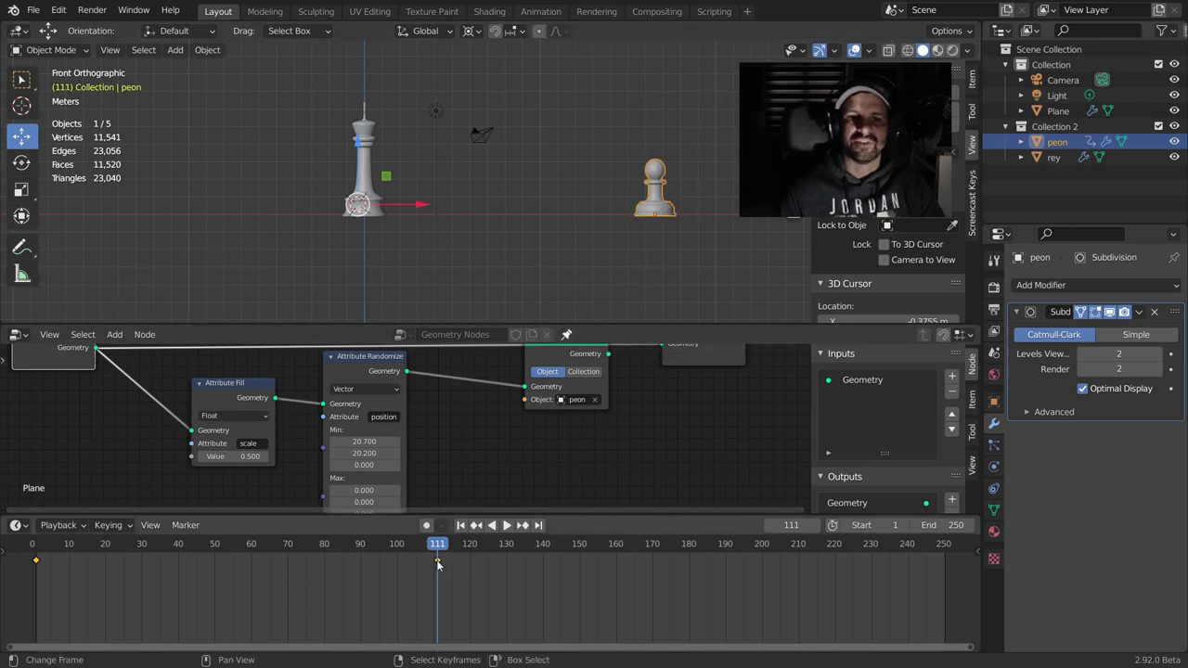
- Set the animation end frame to 112 and play it back
{"action": "left_click", "coordinate": [964, 526]}
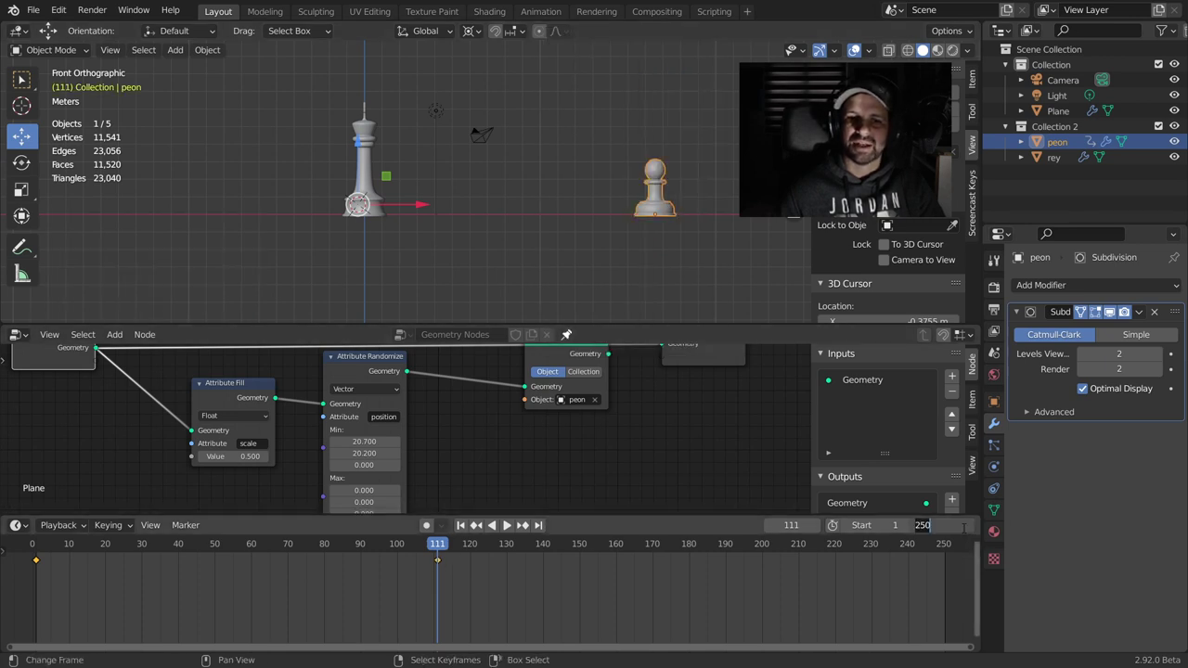
{"action": "type", "text": "12"}
{"action": "key", "text": "Return"}
{"action": "key", "text": "space"}
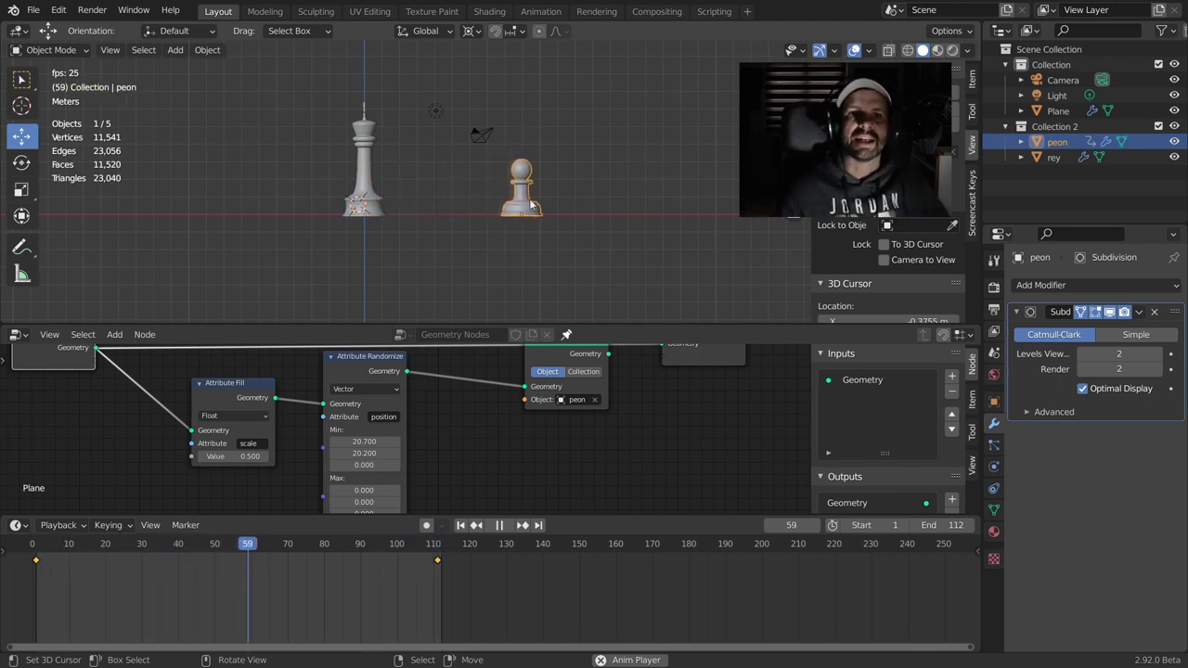
{"action": "key", "text": "space"}
- Keyframe the king's location at frame 111 and replay the animation from frame 1
{"action": "left_click", "coordinate": [380, 217]}
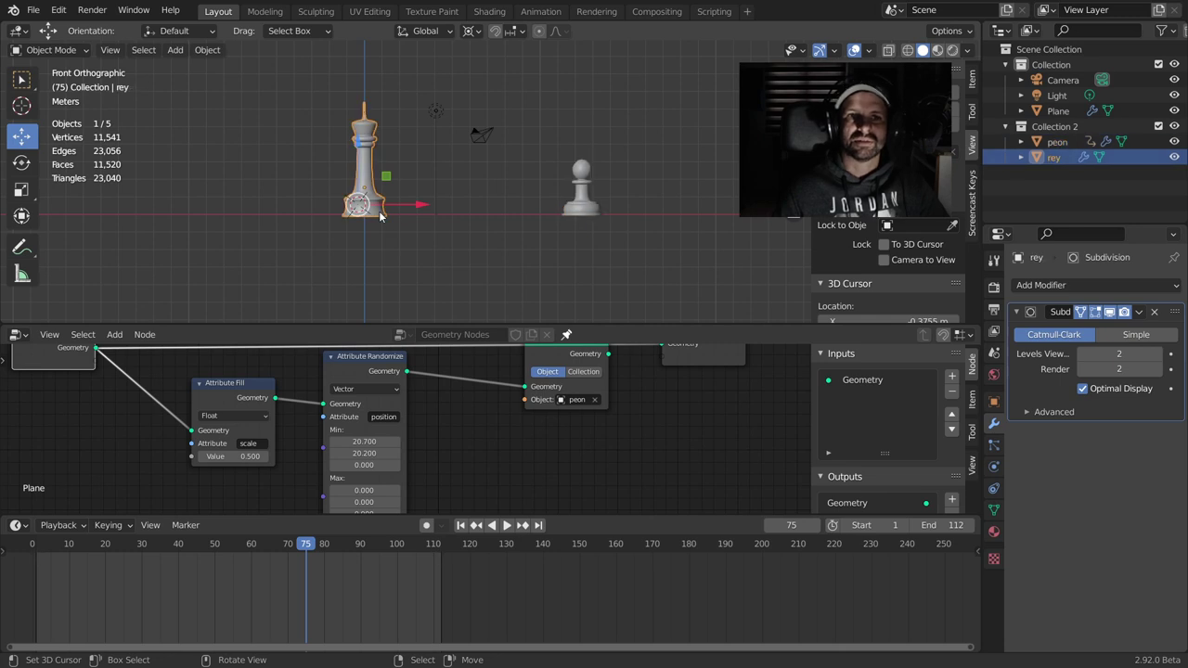
{"action": "left_click", "coordinate": [648, 208]}
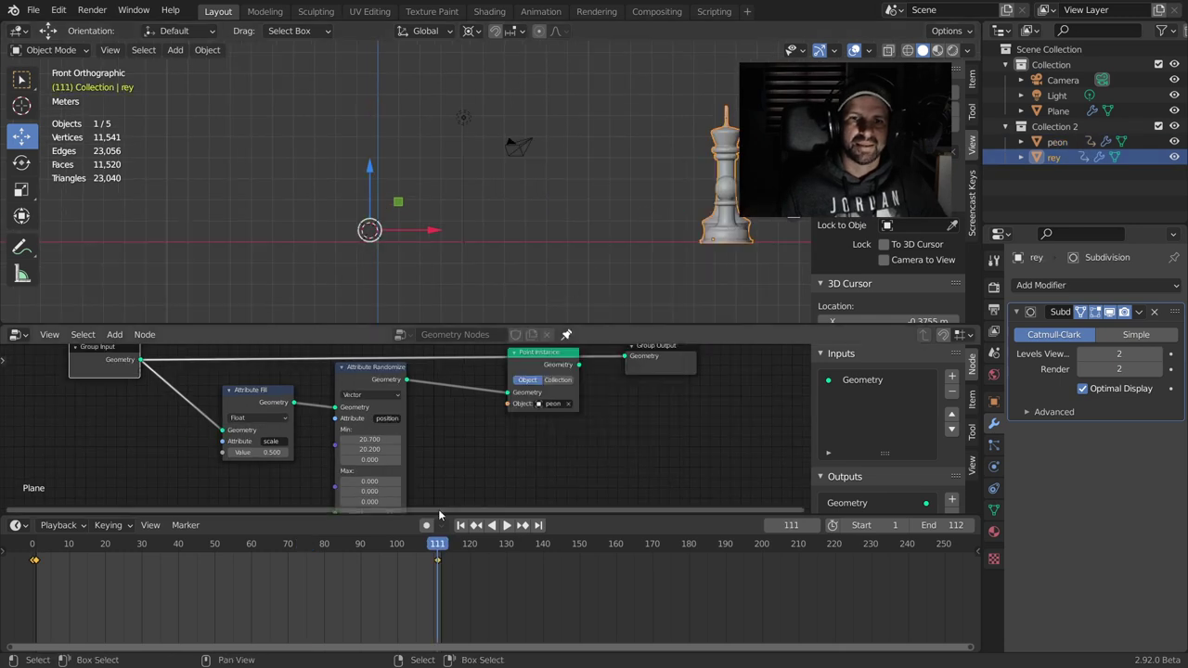
{"action": "left_click", "coordinate": [460, 525]}
{"action": "key", "text": "space"}
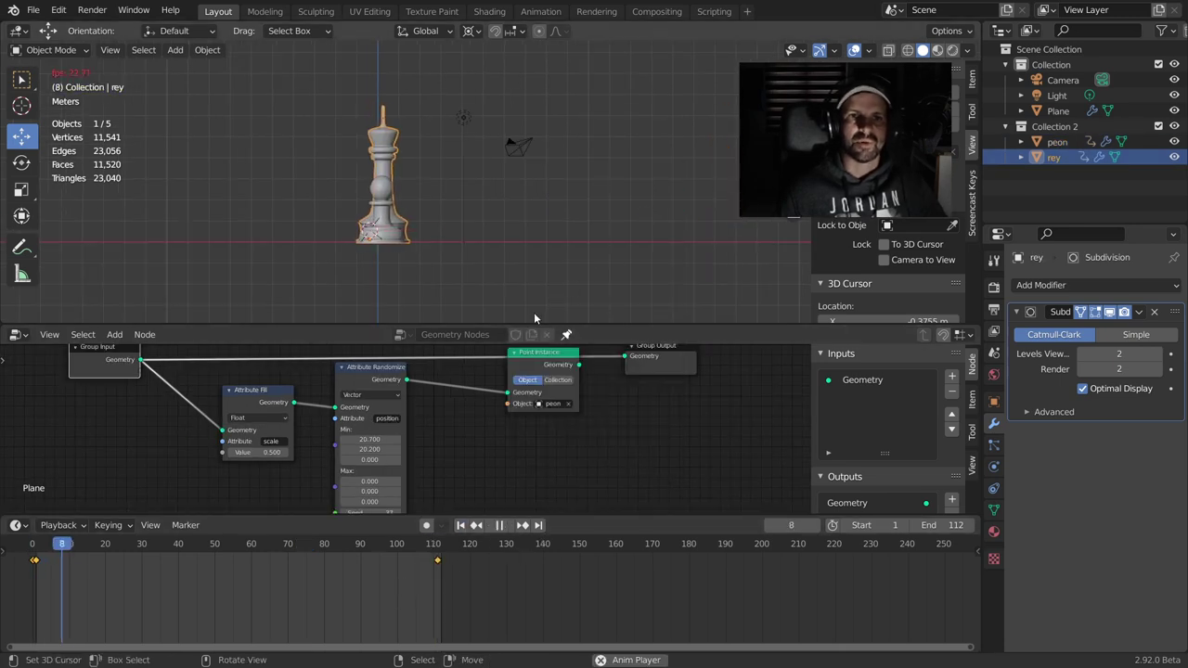
{"action": "key", "text": "Escape"}
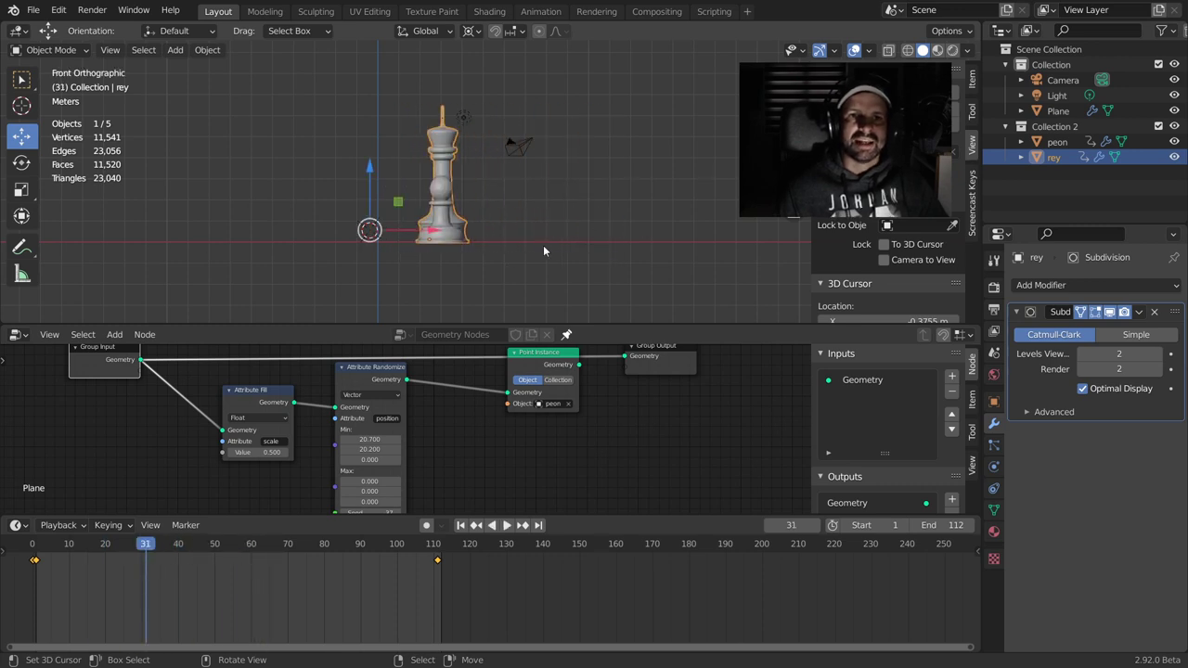
{"action": "scroll", "coordinate": [543, 245], "scroll_direction": "down", "scroll_amount": 2}
{"action": "scroll", "coordinate": [452, 437], "scroll_direction": "down", "scroll_amount": 1}
{"action": "left_click_drag", "start_coordinate": [619, 511], "coordinate": [594, 583]}
{"action": "scroll", "coordinate": [586, 512], "scroll_direction": "up", "scroll_amount": 2}
- Make the Point Instance node instance Collection 2
{"action": "middle_click_drag", "start_coordinate": [586, 513], "coordinate": [587, 477]}
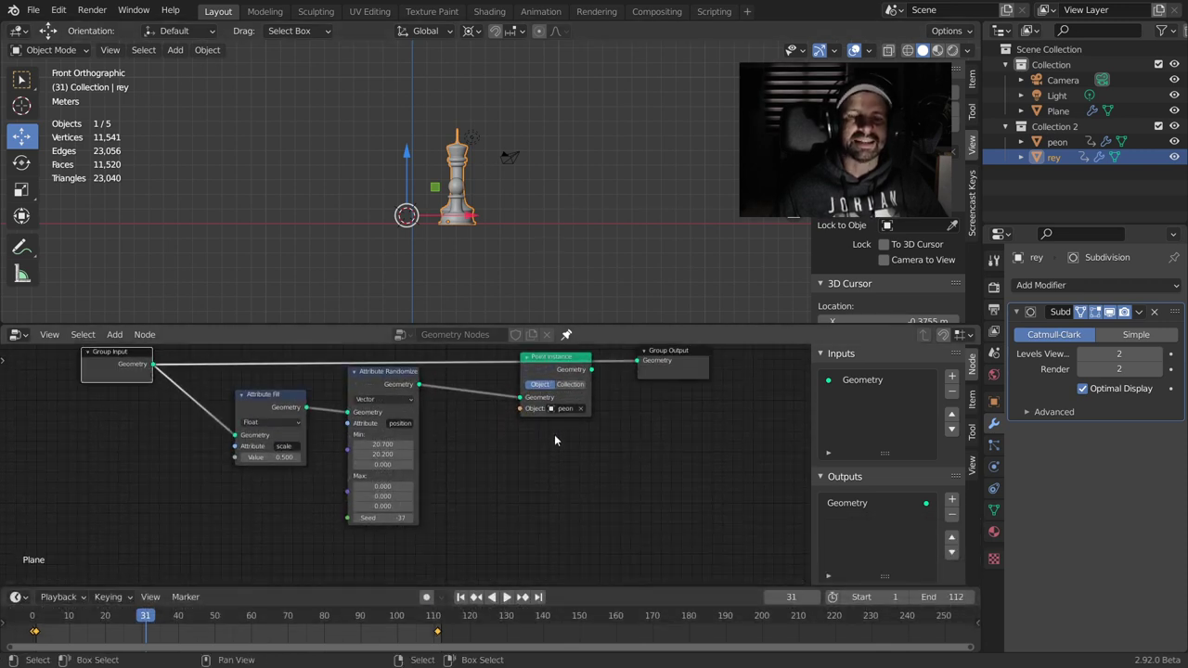
{"action": "scroll", "coordinate": [554, 440], "scroll_direction": "up", "scroll_amount": 1}
{"action": "scroll", "coordinate": [557, 446], "scroll_direction": "up", "scroll_amount": 1}
{"action": "left_click", "coordinate": [531, 399]}
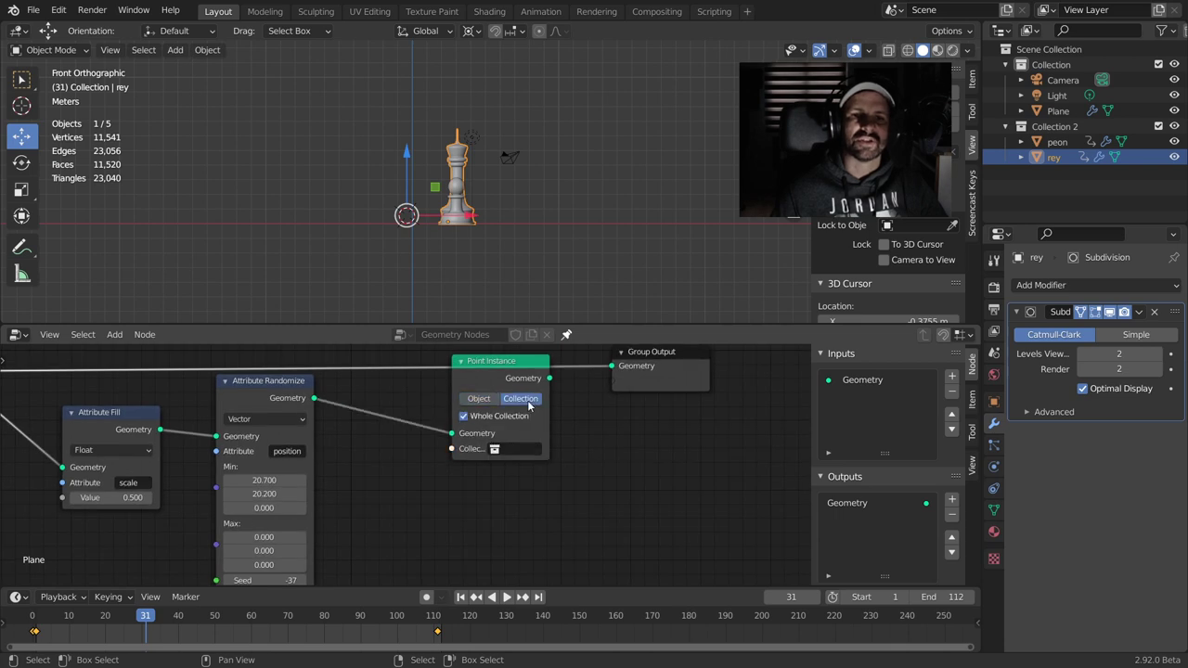
{"action": "left_click", "coordinate": [515, 457]}
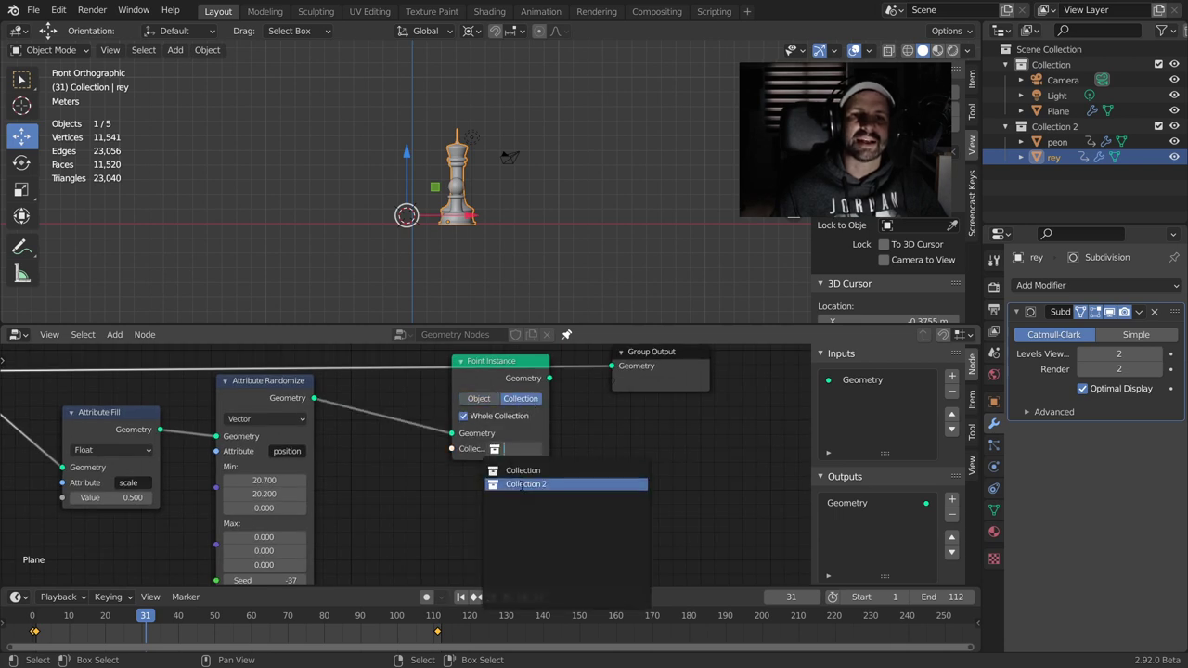
{"action": "left_click", "coordinate": [524, 484]}
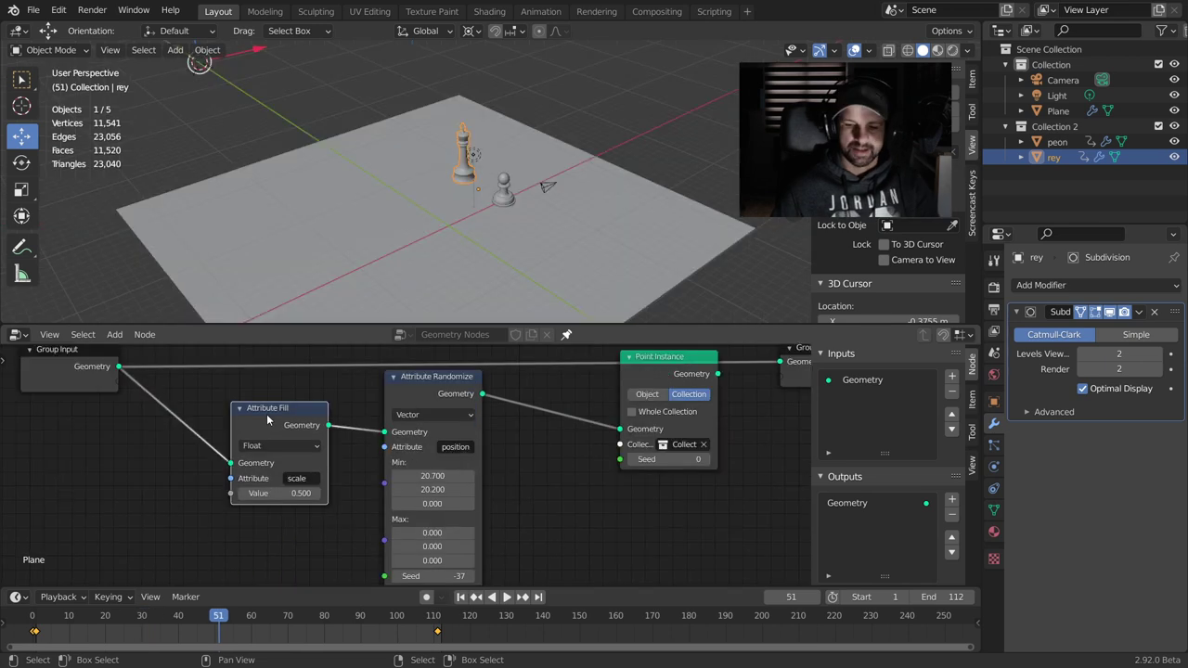
- Delete Attribute Fill, link Group Input to Attribute Randomize and Point Instance to Group Output
{"action": "key", "text": "x"}
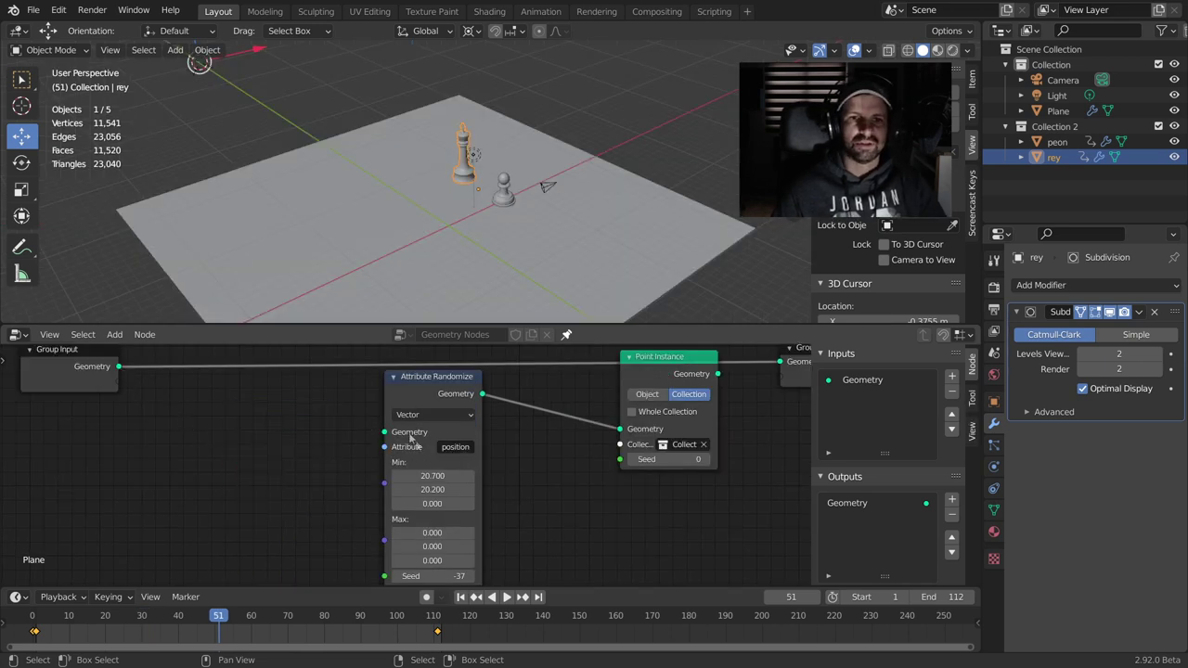
{"action": "left_click_drag", "start_coordinate": [384, 432], "coordinate": [119, 367]}
{"action": "middle_click_drag", "start_coordinate": [540, 429], "coordinate": [413, 458]}
{"action": "left_click_drag", "start_coordinate": [589, 406], "coordinate": [657, 389]}
{"action": "middle_click_drag", "start_coordinate": [657, 389], "coordinate": [694, 349]}
{"action": "scroll", "coordinate": [610, 149], "scroll_direction": "down", "scroll_amount": 4}
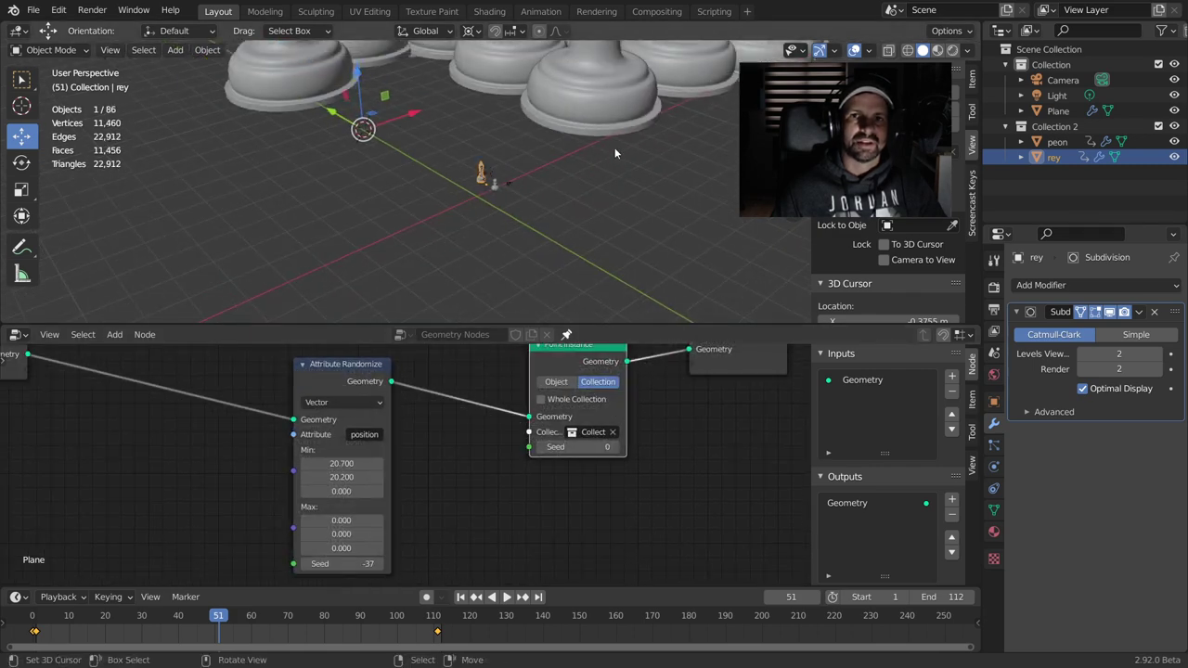
{"action": "scroll", "coordinate": [612, 150], "scroll_direction": "down", "scroll_amount": 3}
{"action": "key", "text": "space"}
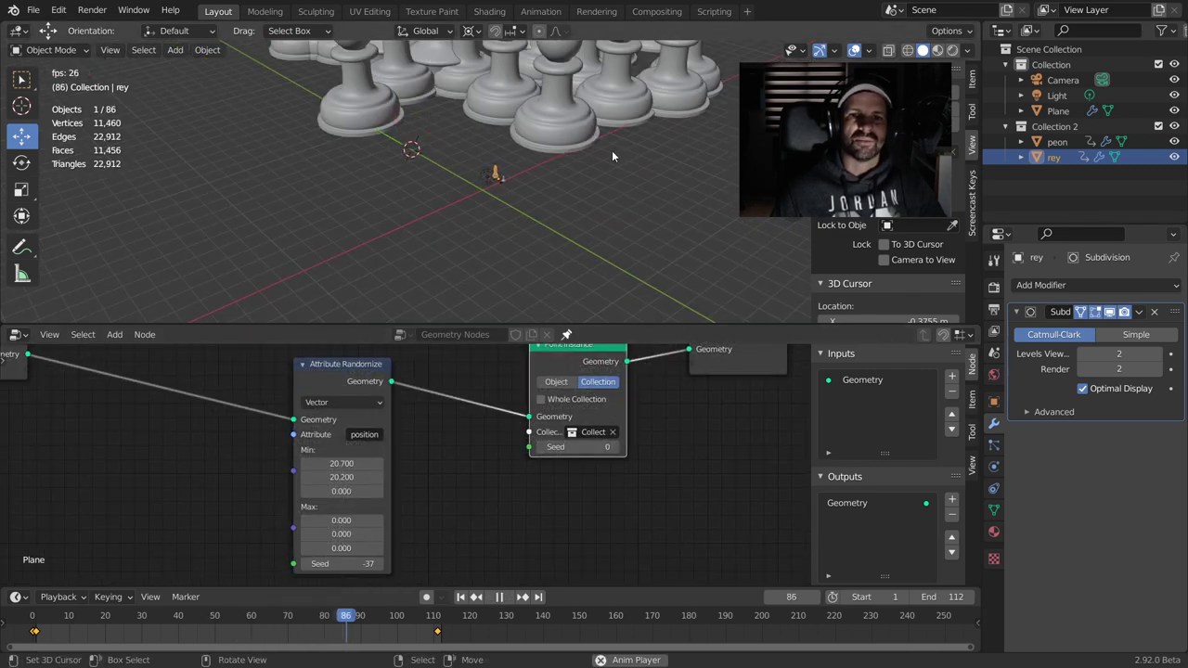
{"action": "middle_click_drag", "start_coordinate": [612, 150], "coordinate": [624, 169]}
{"action": "key", "text": "space"}
{"action": "scroll", "coordinate": [671, 423], "scroll_direction": "up", "scroll_amount": 2}
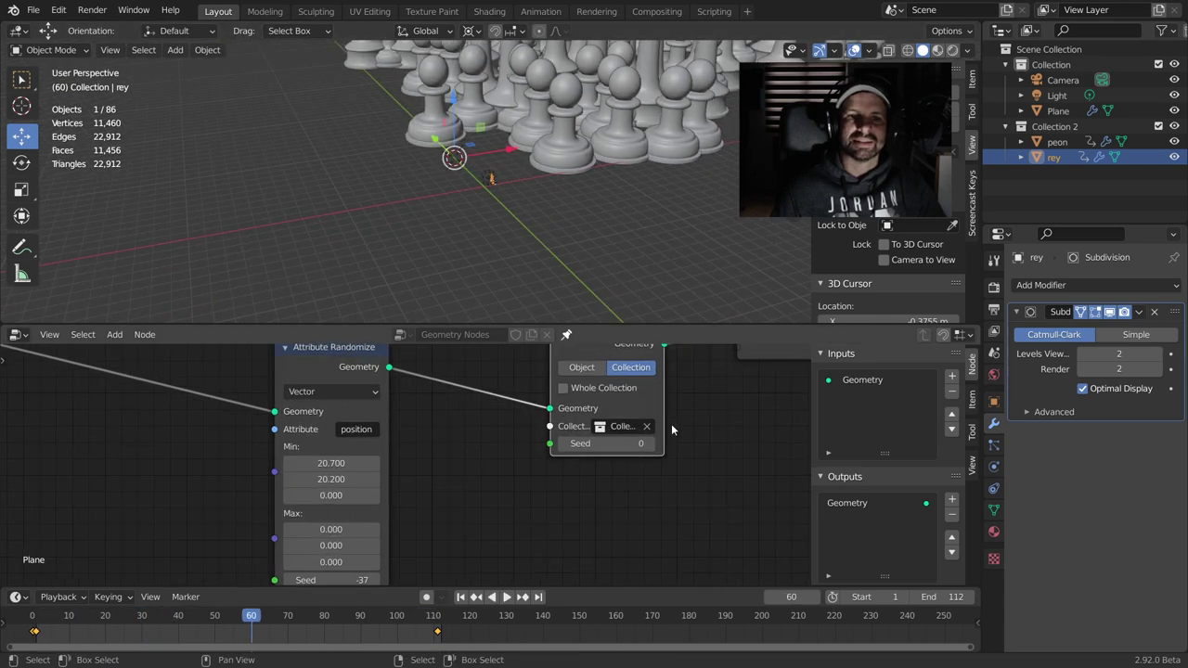
{"action": "scroll", "coordinate": [661, 431], "scroll_direction": "up", "scroll_amount": 1}
- Enable Whole Collection in Point Instance and preview the animation
{"action": "middle_click_drag", "start_coordinate": [661, 431], "coordinate": [429, 455]}
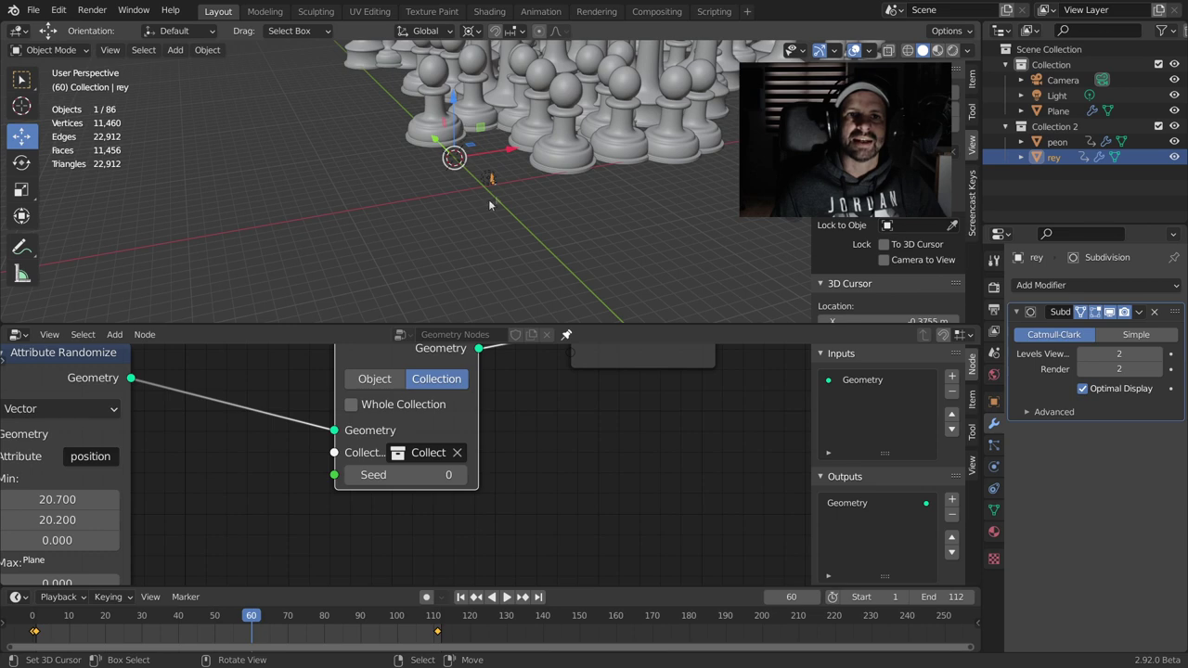
{"action": "left_click", "coordinate": [350, 405]}
{"action": "scroll", "coordinate": [454, 198], "scroll_direction": "down", "scroll_amount": 3}
{"action": "scroll", "coordinate": [449, 193], "scroll_direction": "down", "scroll_amount": 3}
{"action": "key", "text": "space"}
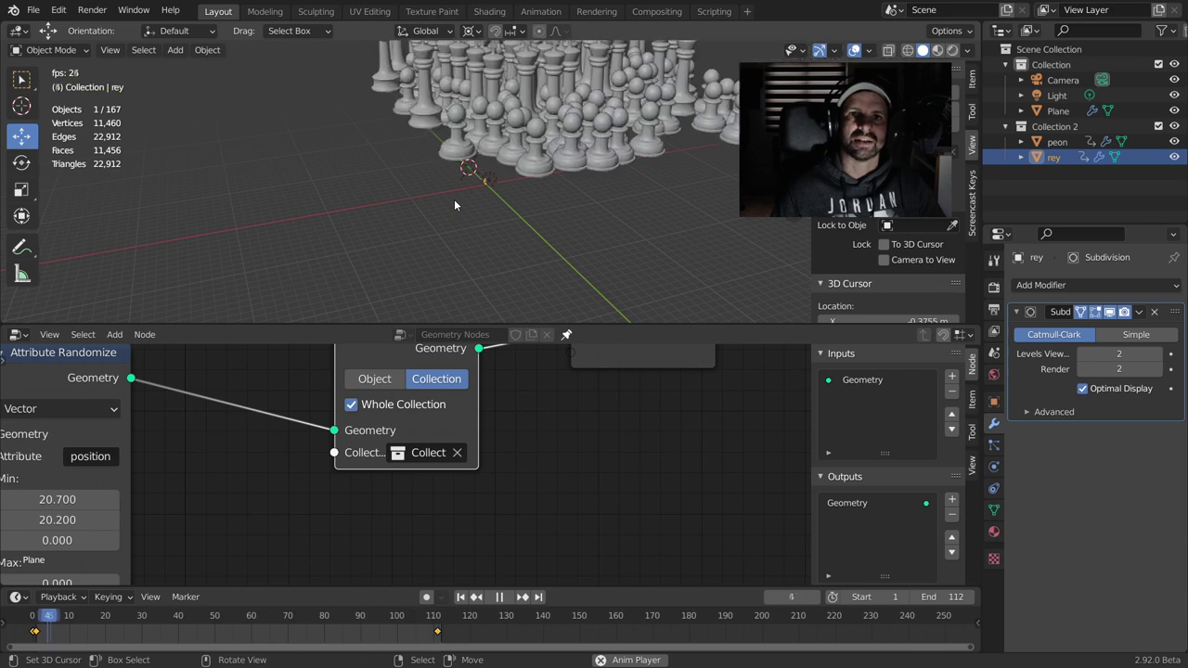
{"action": "key", "text": "space"}
{"action": "scroll", "coordinate": [283, 420], "scroll_direction": "down", "scroll_amount": 2}
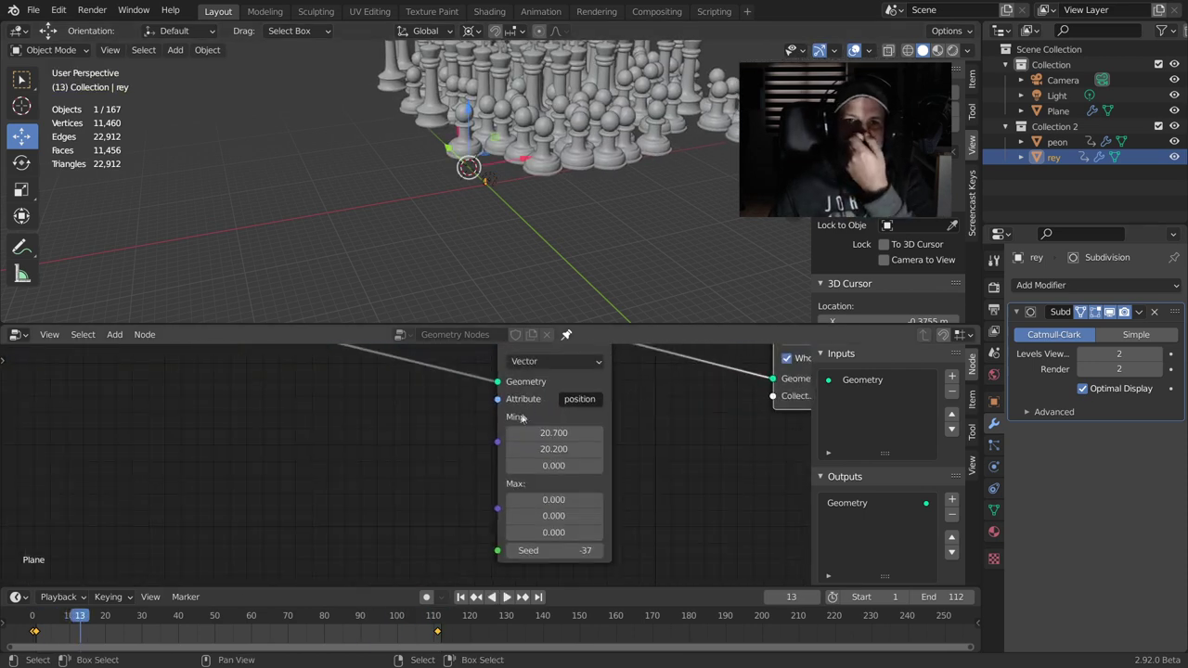
- Insert an Attribute Fill node before Attribute Randomize setting scale to 0.050, then preview
{"action": "middle_click_drag", "start_coordinate": [282, 421], "coordinate": [590, 384]}
{"action": "left_click", "coordinate": [590, 384]}
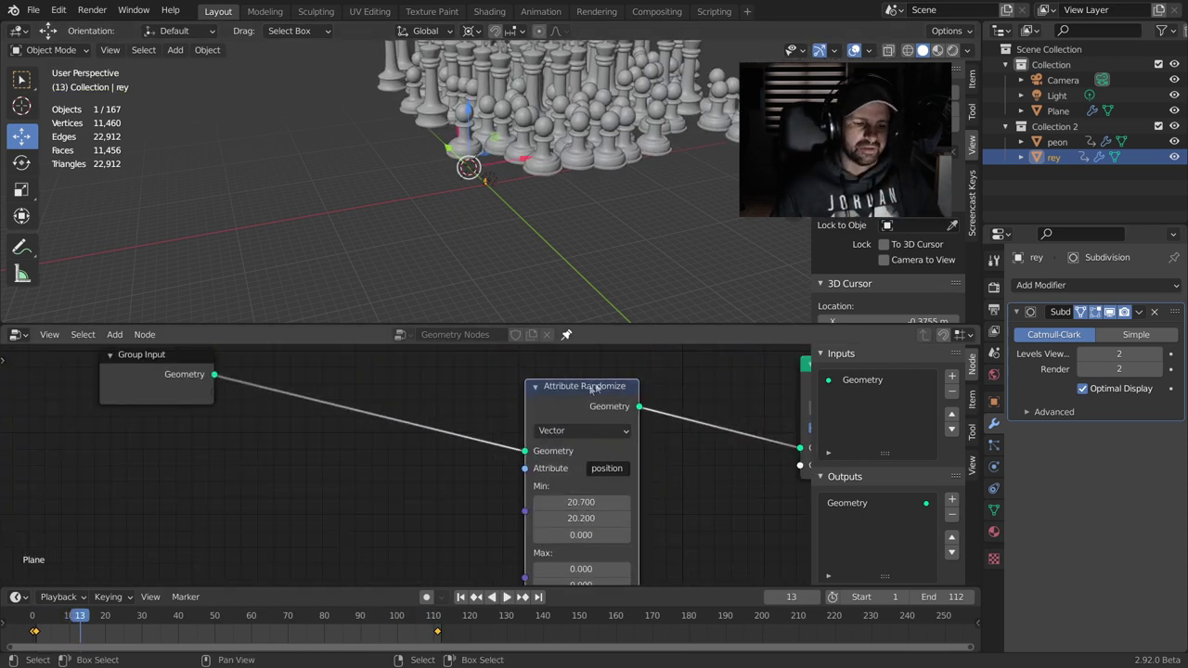
{"action": "key", "text": "shift+a"}
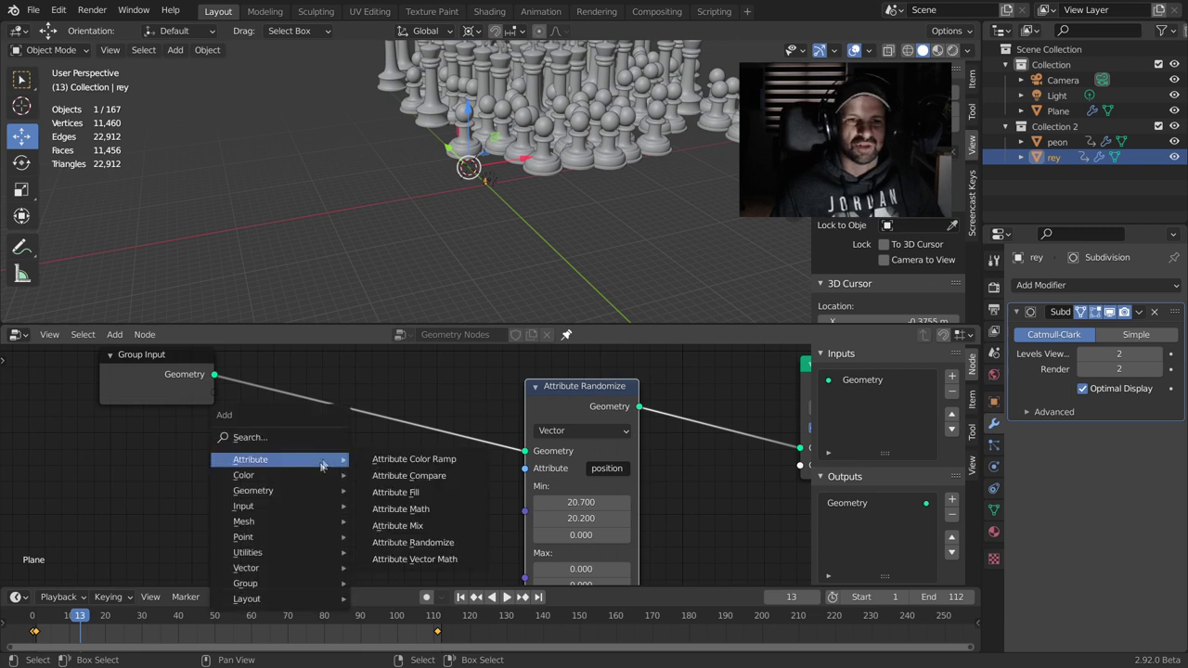
{"action": "left_click", "coordinate": [396, 492]}
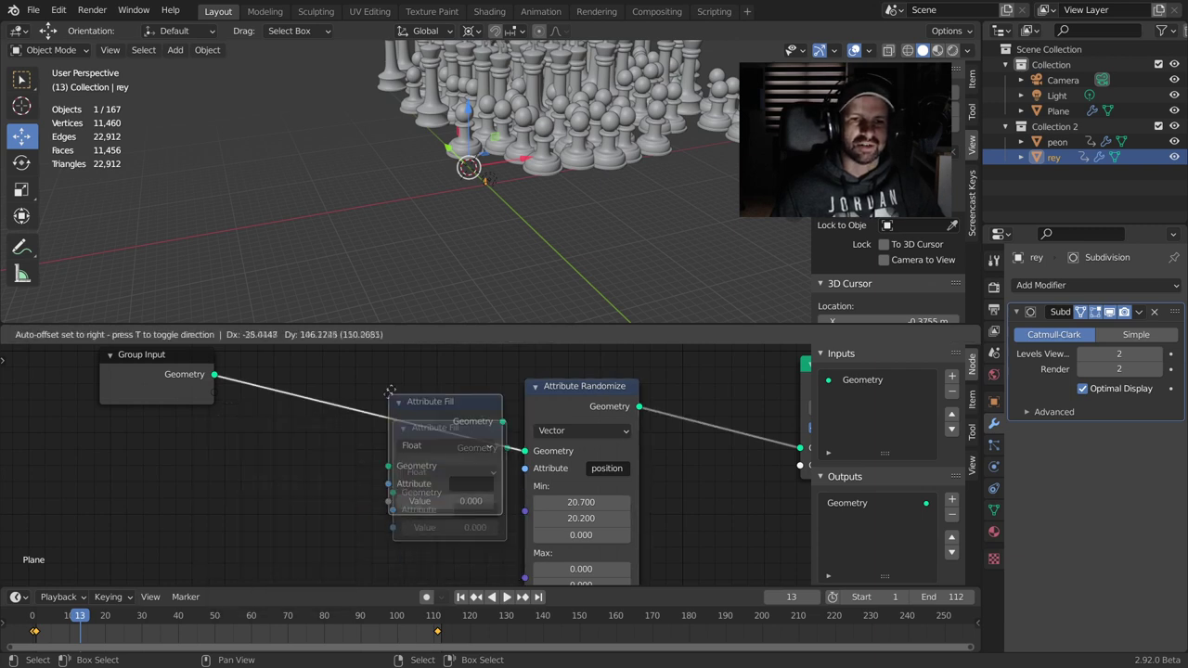
{"action": "left_click", "coordinate": [450, 478]}
{"action": "type", "text": "scale"}
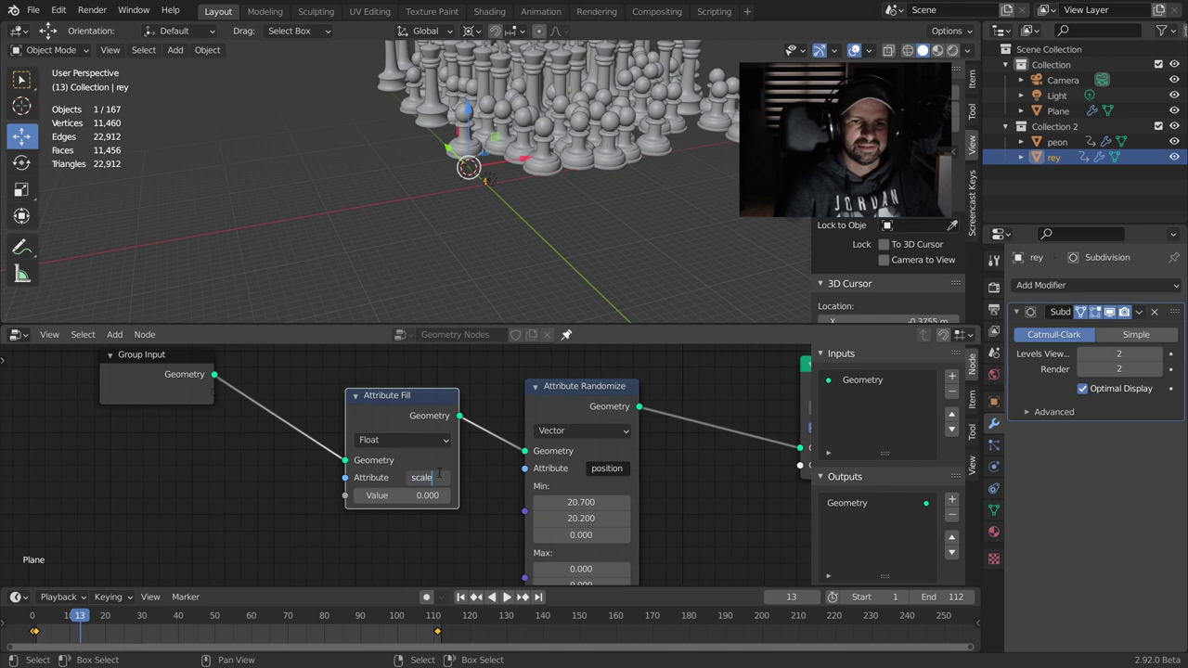
{"action": "key", "text": "Return"}
{"action": "left_click", "coordinate": [423, 494]}
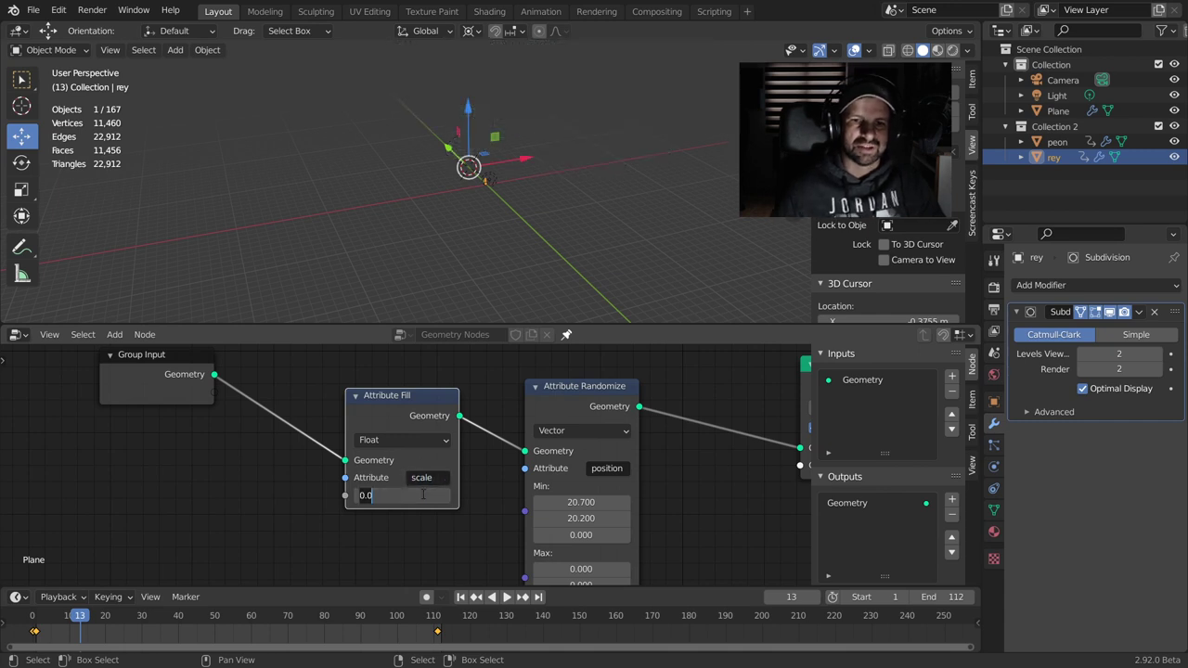
{"action": "key", "text": "Return"}
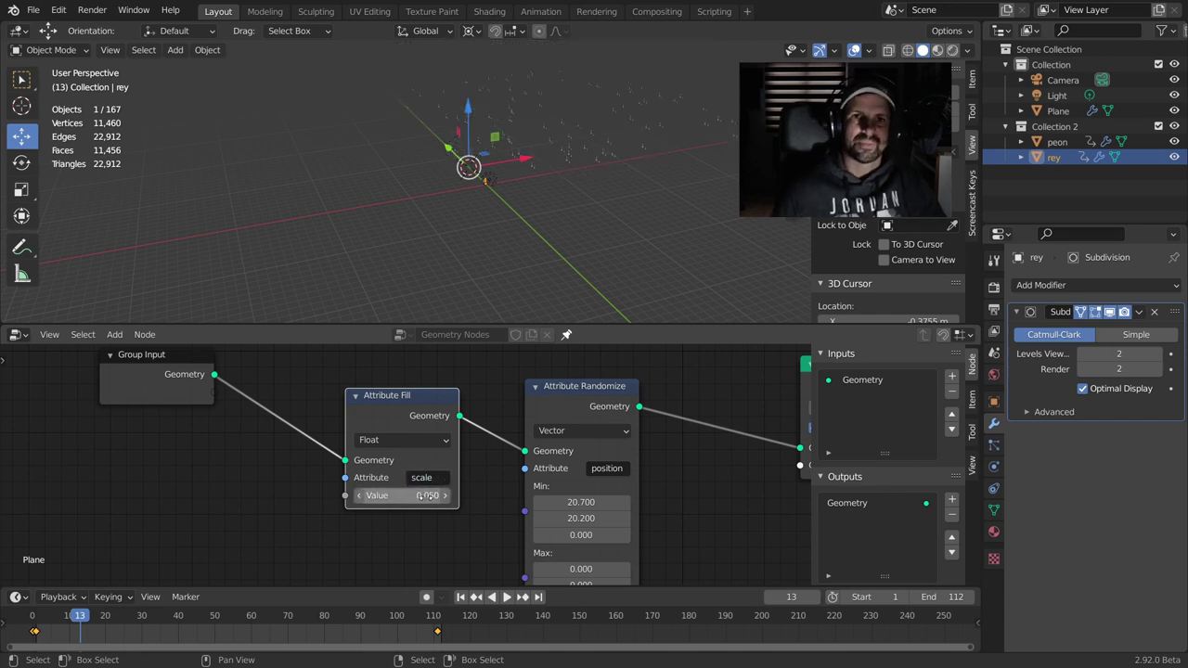
{"action": "mouse_move", "coordinate": [617, 186]}
{"action": "middle_mouse_down"}
{"action": "mouse_move", "coordinate": [614, 233]}
{"action": "mouse_move", "coordinate": [564, 208]}
{"action": "mouse_move", "coordinate": [560, 223]}
{"action": "middle_mouse_up"}
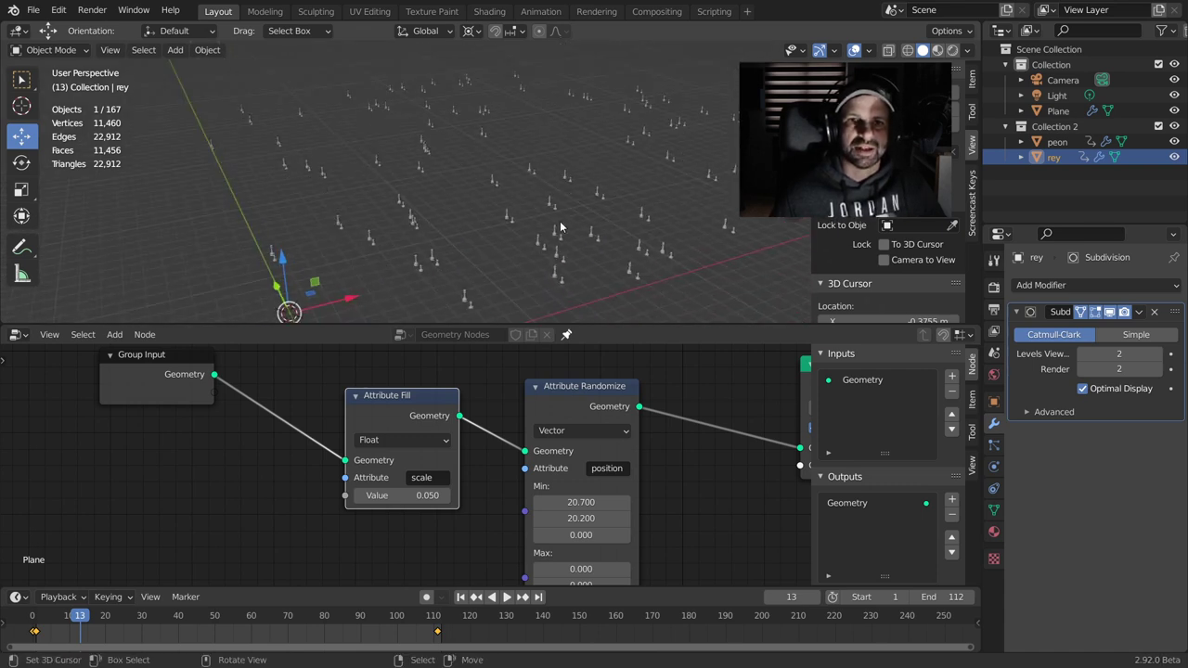
{"action": "key", "text": "space"}
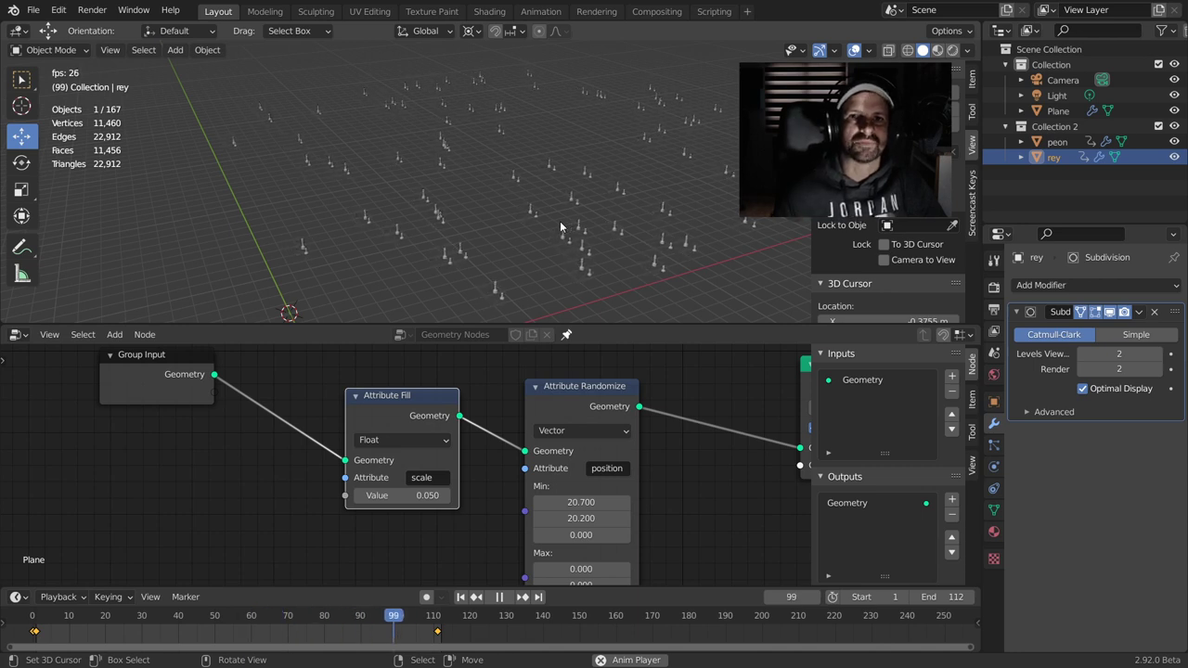
- Undo a change to the random position range and check the spread
{"action": "middle_click_drag", "start_coordinate": [574, 234], "coordinate": [570, 217]}
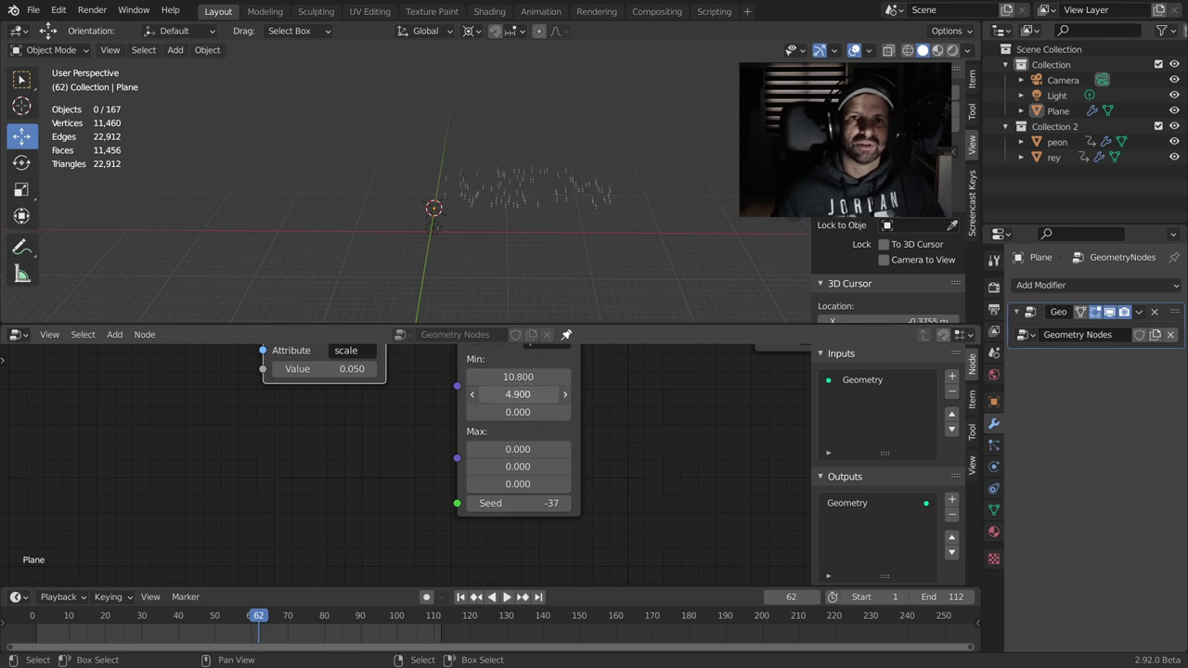
{"action": "middle_click_drag", "start_coordinate": [648, 446], "coordinate": [637, 480]}
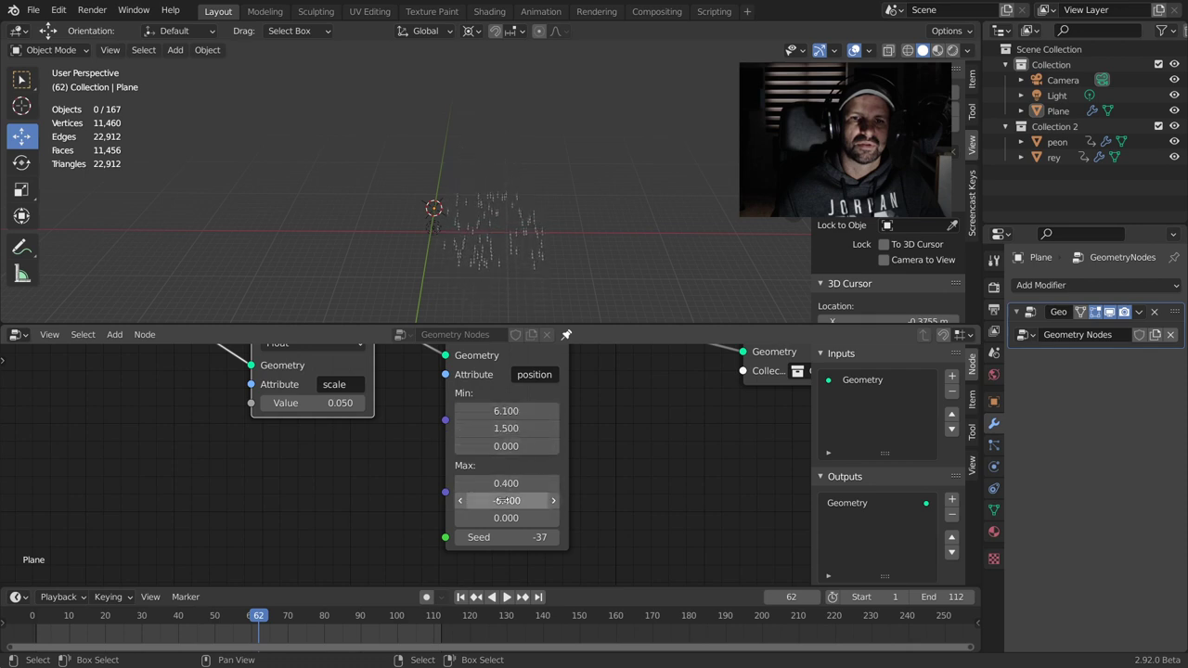
{"action": "key", "text": "ctrl+z"}
{"action": "mouse_move", "coordinate": [556, 232]}
{"action": "middle_mouse_down"}
{"action": "mouse_move", "coordinate": [674, 228]}
{"action": "mouse_move", "coordinate": [575, 306]}
{"action": "middle_mouse_up"}
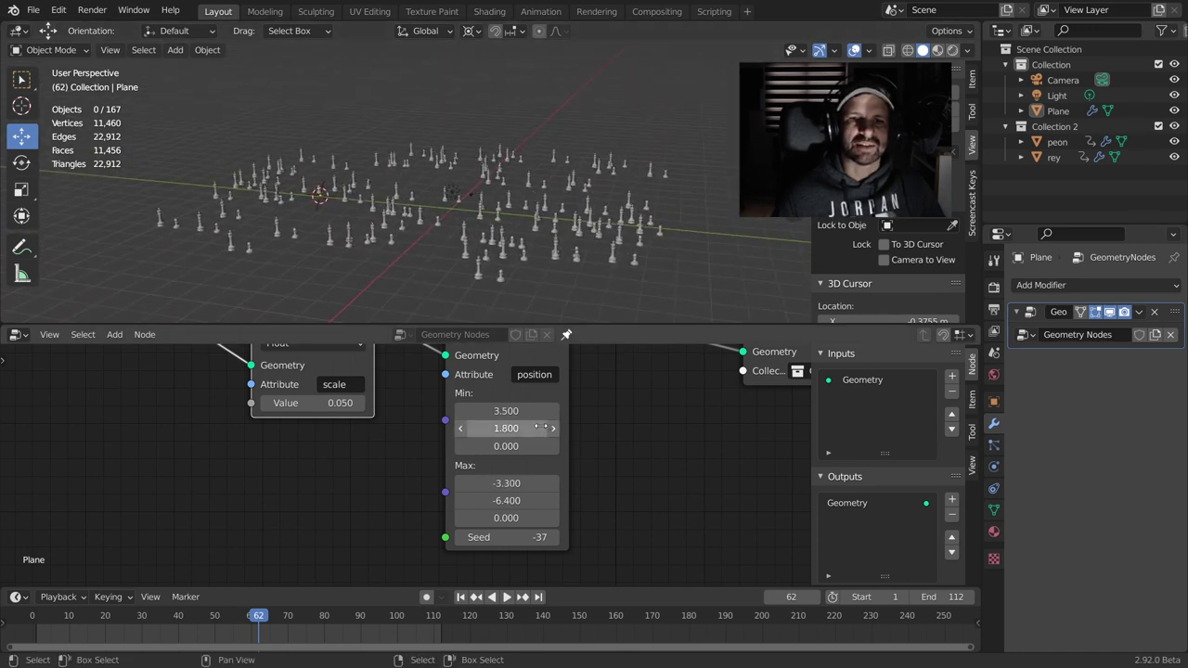
- Set Min X to 2.800 and Max Y to -5.300, then preview the wider spread
{"action": "left_click_drag", "start_coordinate": [530, 413], "coordinate": [482, 429]}
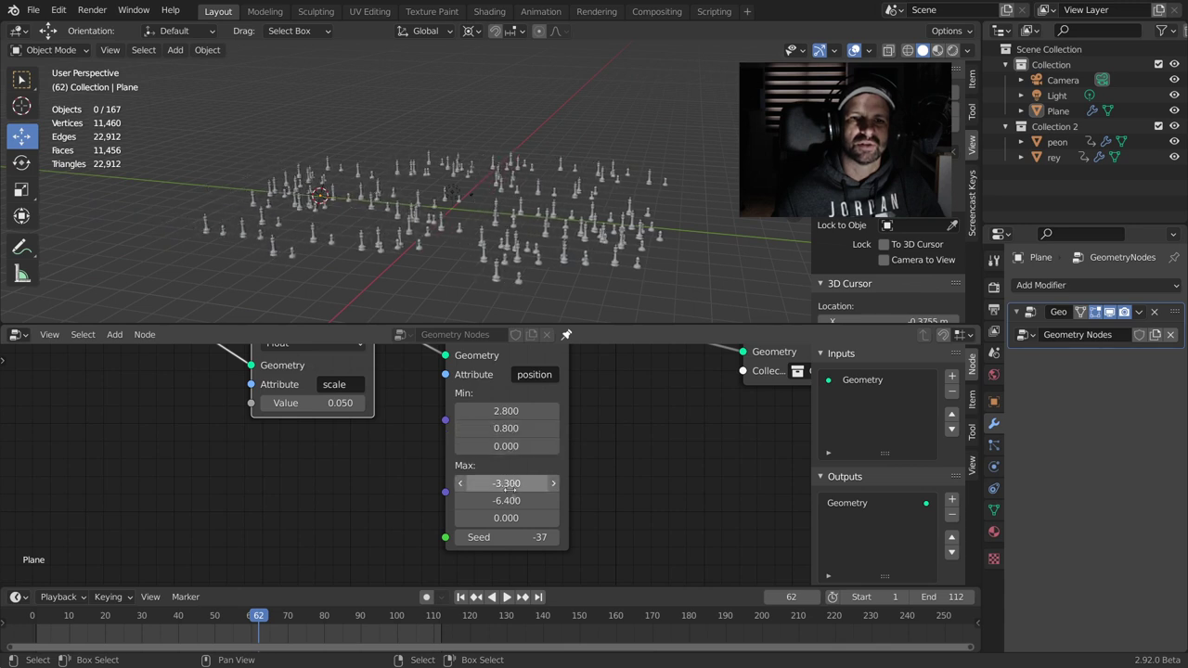
{"action": "left_click_drag", "start_coordinate": [506, 500], "coordinate": [547, 500]}
{"action": "middle_click_drag", "start_coordinate": [520, 269], "coordinate": [513, 211]}
{"action": "key", "text": "space"}
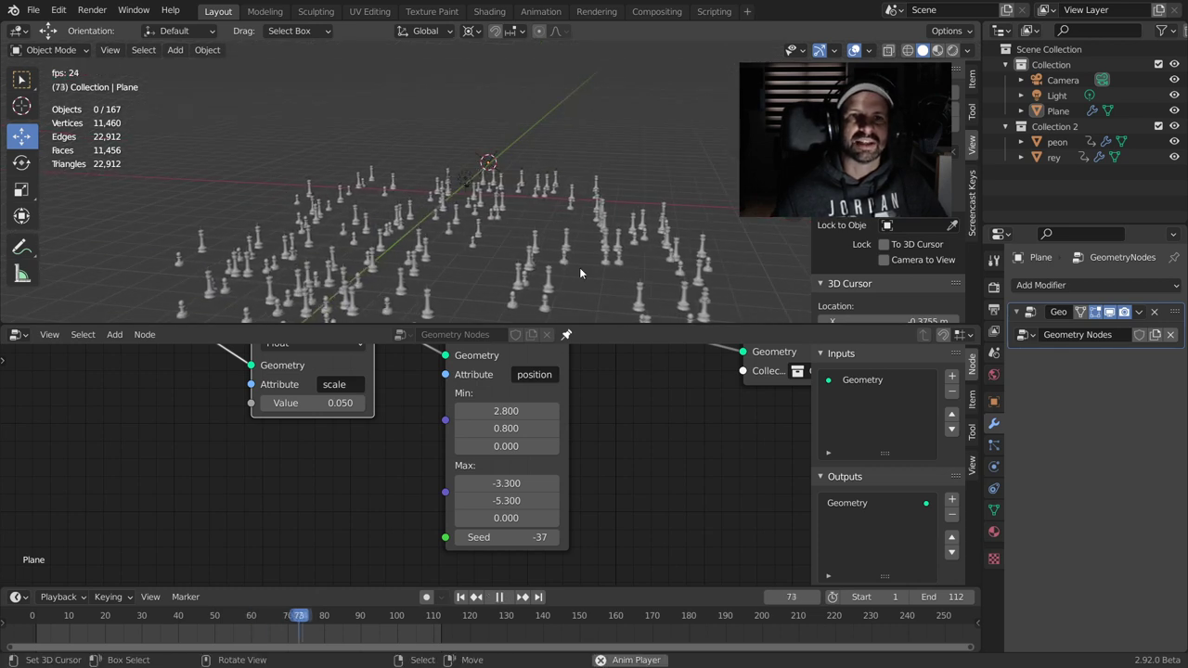
{"action": "mouse_move", "coordinate": [555, 215]}
{"action": "middle_mouse_down"}
{"action": "mouse_move", "coordinate": [550, 289]}
{"action": "mouse_move", "coordinate": [607, 225]}
{"action": "mouse_move", "coordinate": [608, 195]}
{"action": "middle_mouse_up"}
{"action": "scroll", "coordinate": [550, 289], "scroll_direction": "down", "scroll_amount": 3}
{"action": "key", "text": "space"}
{"action": "key", "text": "space"}
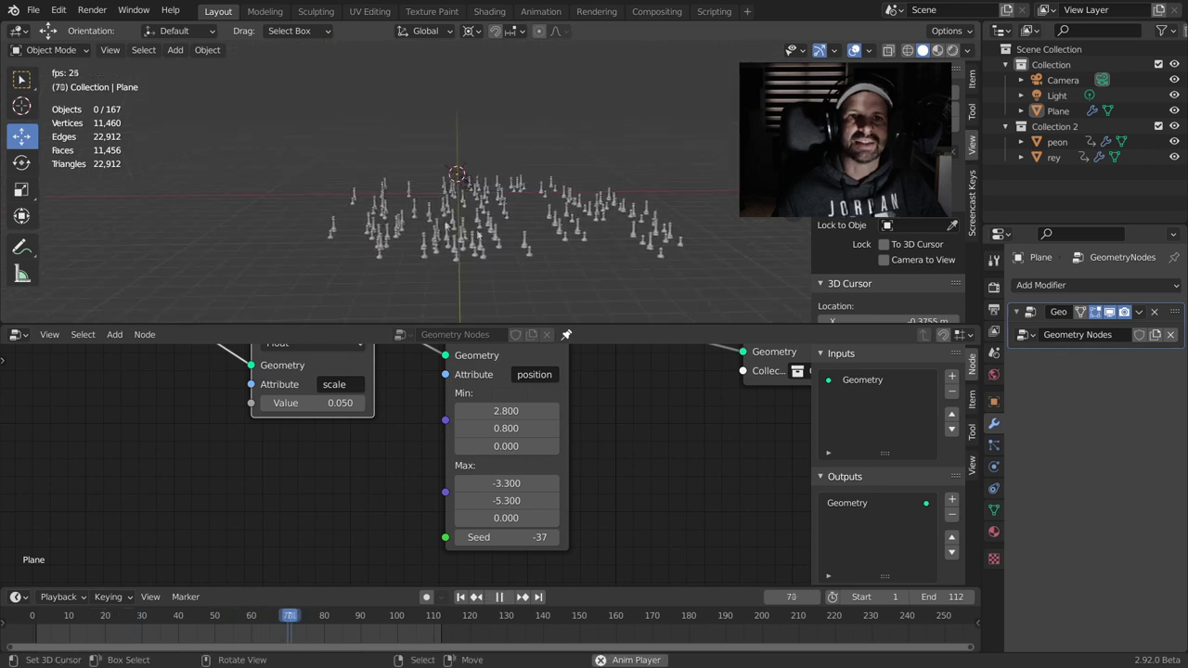
{"action": "key", "text": "space"}
{"action": "middle_click_drag", "start_coordinate": [641, 441], "coordinate": [373, 452]}
{"action": "type", "text": "rota"}
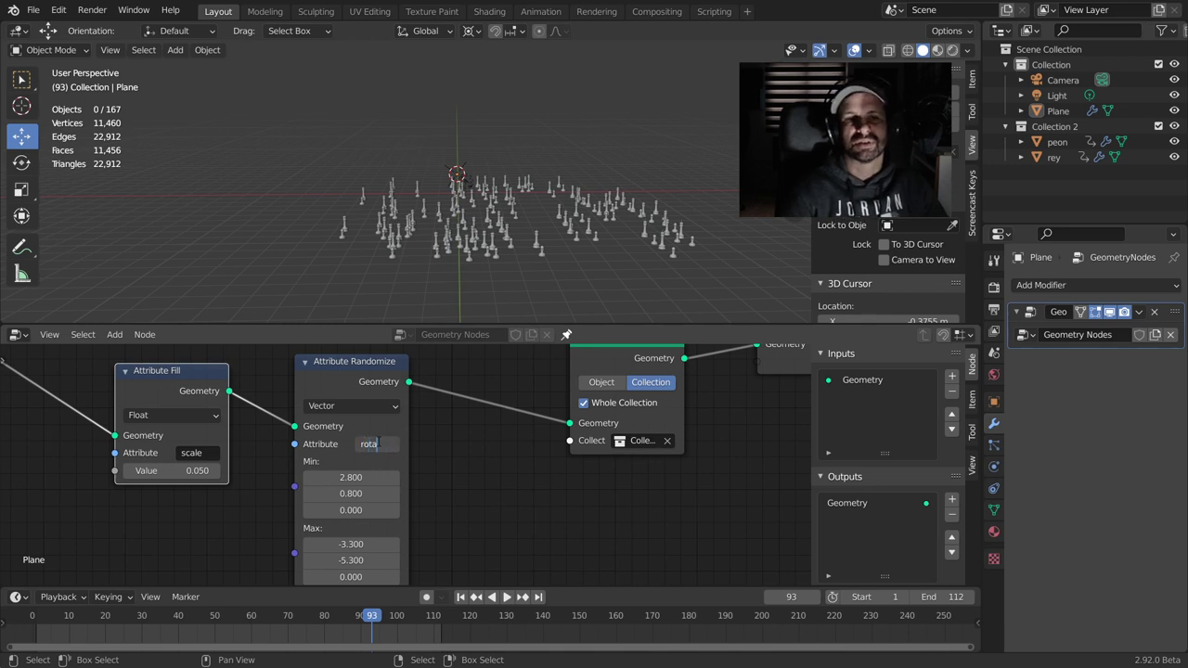
- Retarget the randomizer to the rotation attribute and preview the rotated pieces
{"action": "key", "text": "Return"}
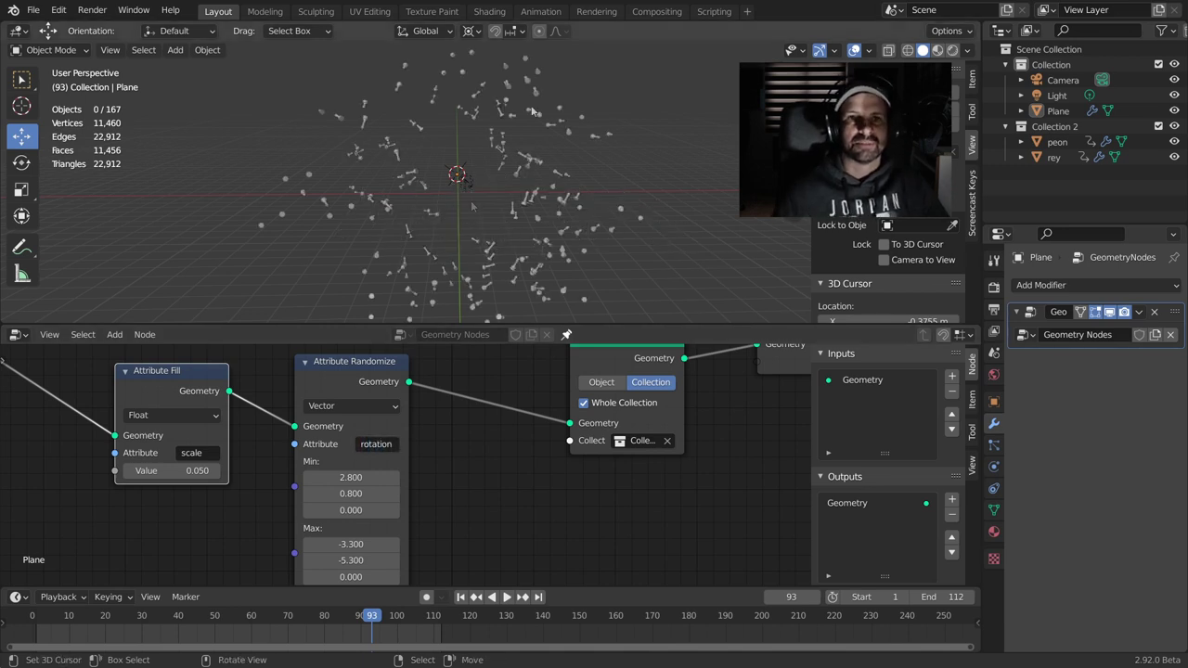
{"action": "middle_click_drag", "start_coordinate": [449, 171], "coordinate": [495, 218]}
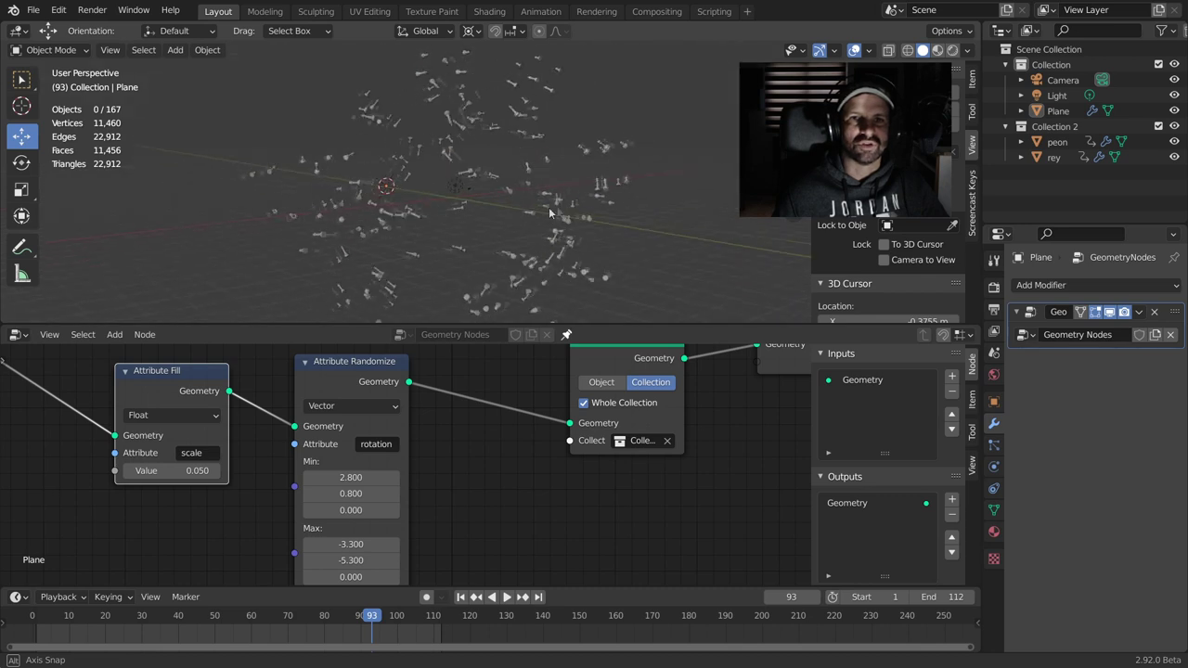
{"action": "key", "text": "space"}
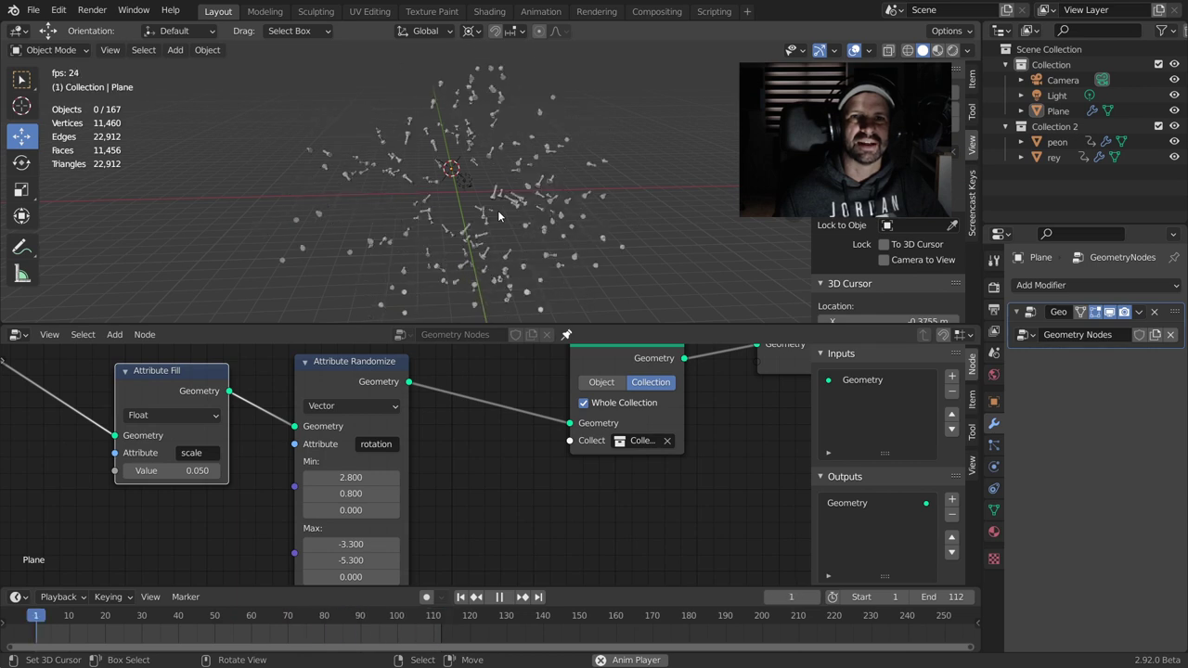
{"action": "key", "text": "space"}
- Set Min X, Min Y and Max Y to 0 and preview the upright rows
{"action": "middle_click_drag", "start_coordinate": [447, 478], "coordinate": [511, 411]}
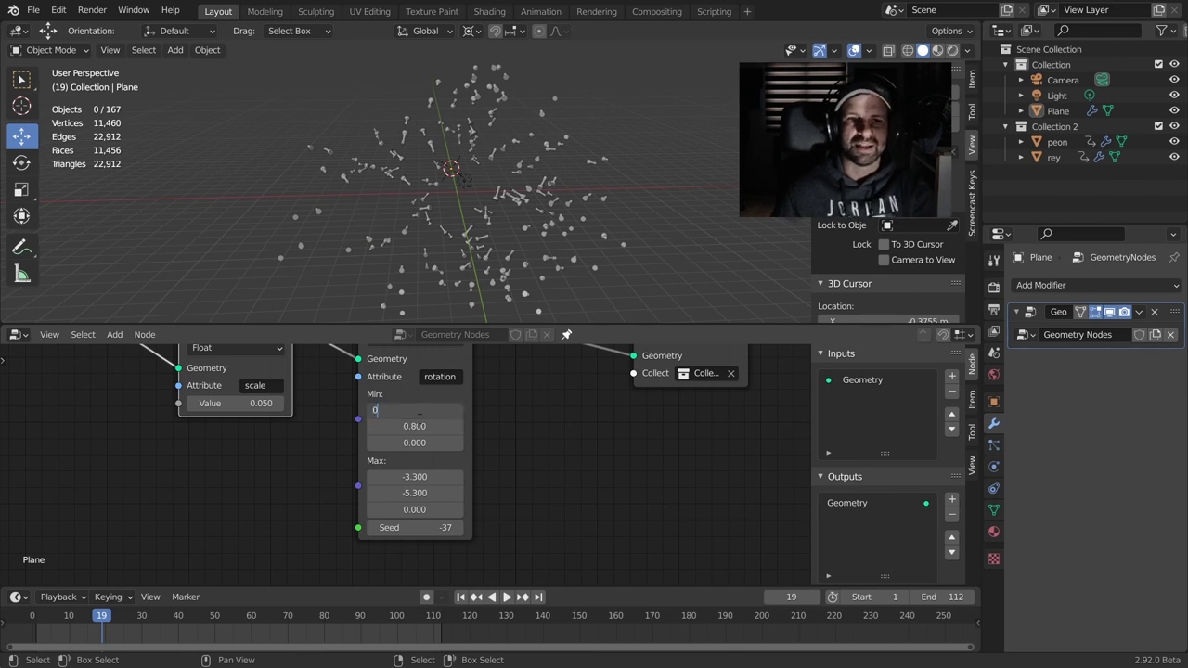
{"action": "key", "text": "Return"}
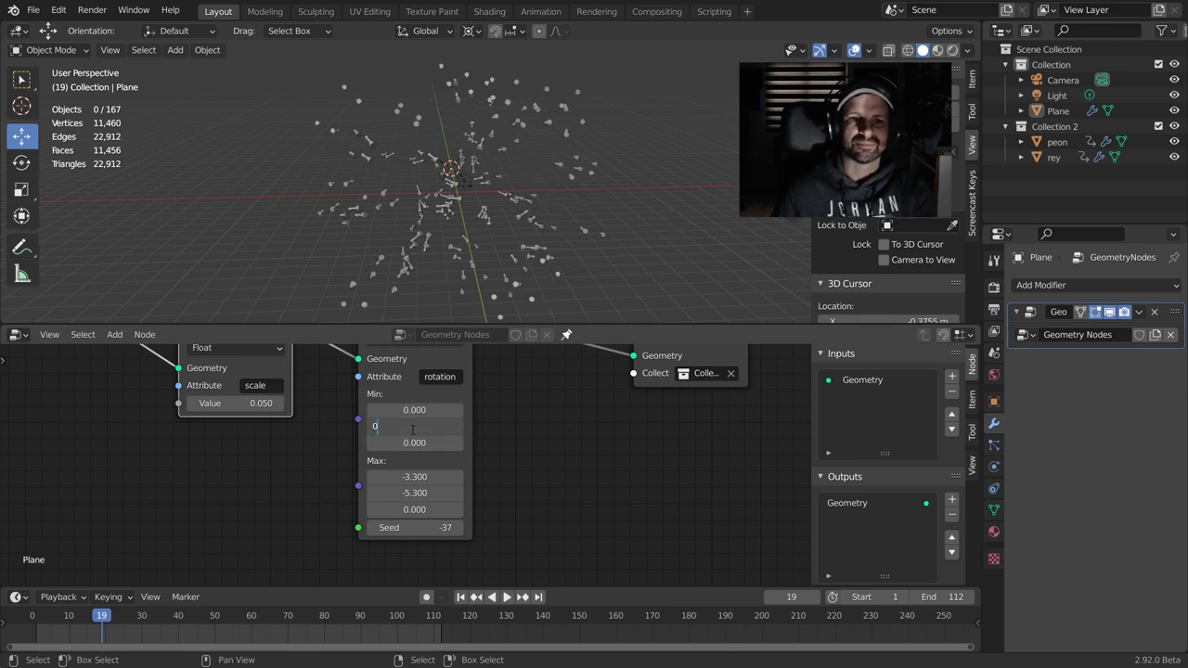
{"action": "key", "text": "Return"}
{"action": "key", "text": "Return"}
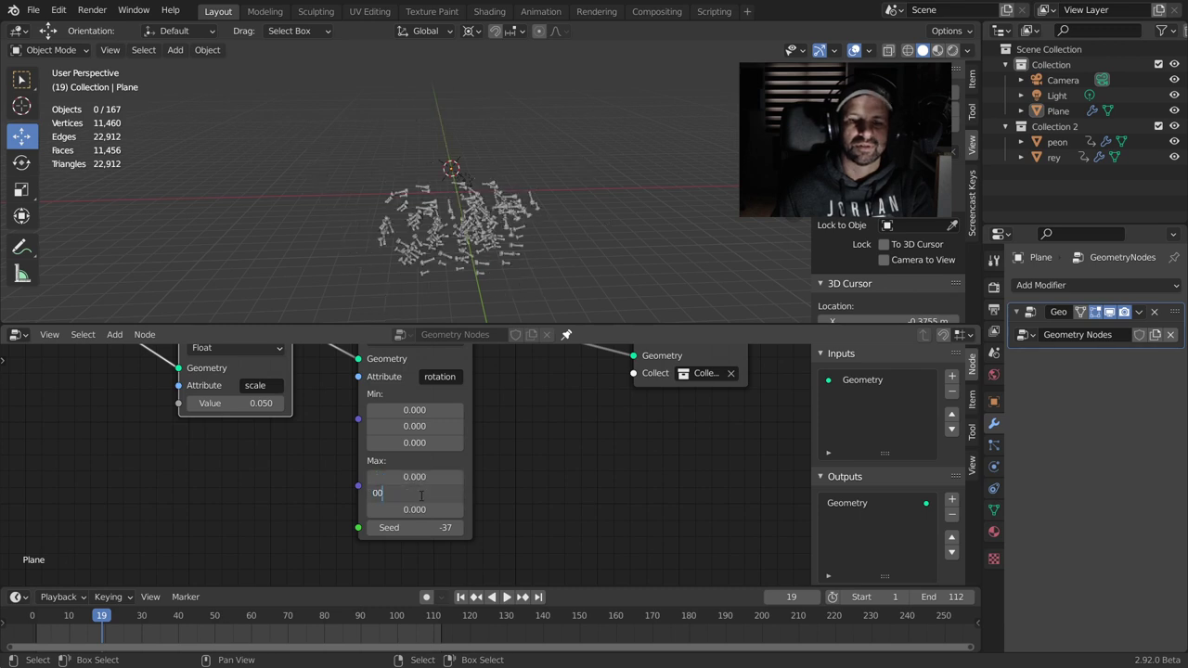
{"action": "key", "text": "Return"}
{"action": "mouse_move", "coordinate": [483, 222]}
{"action": "middle_mouse_down"}
{"action": "mouse_move", "coordinate": [498, 198]}
{"action": "mouse_move", "coordinate": [610, 219]}
{"action": "mouse_move", "coordinate": [519, 269]}
{"action": "middle_mouse_up"}
{"action": "key", "text": "space"}
{"action": "key", "text": "space"}
{"action": "scroll", "coordinate": [459, 466], "scroll_direction": "up", "scroll_amount": 1}
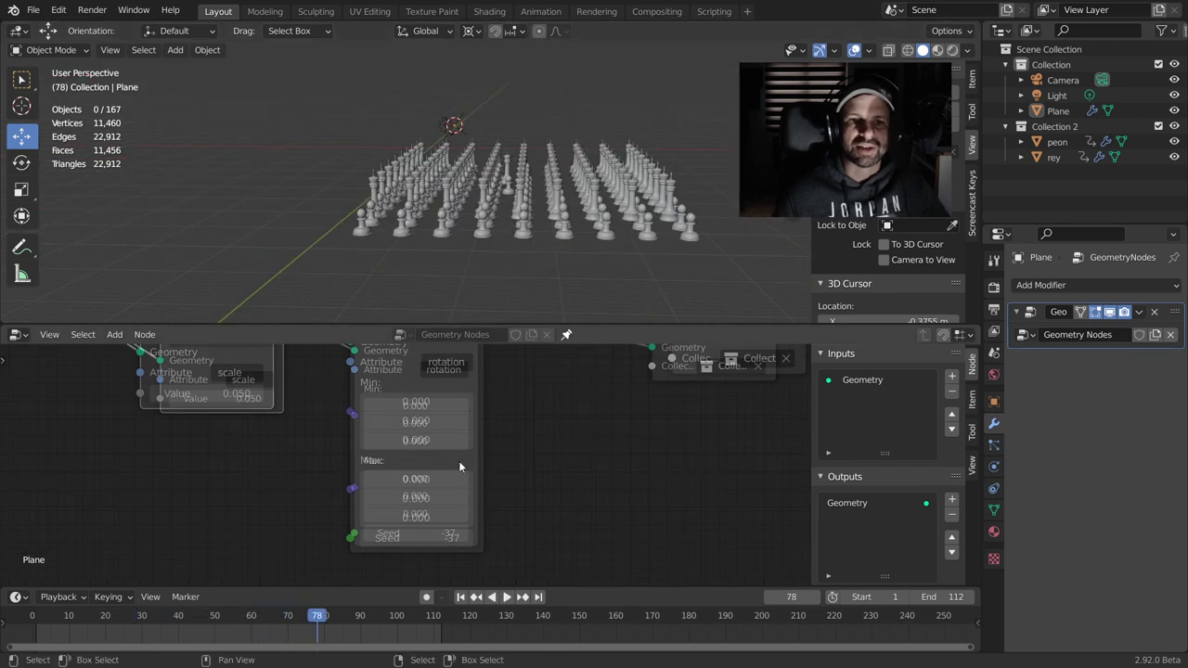
- Reset the rotation randomizer's Min X and Min Y values to 0
{"action": "left_click", "coordinate": [471, 398]}
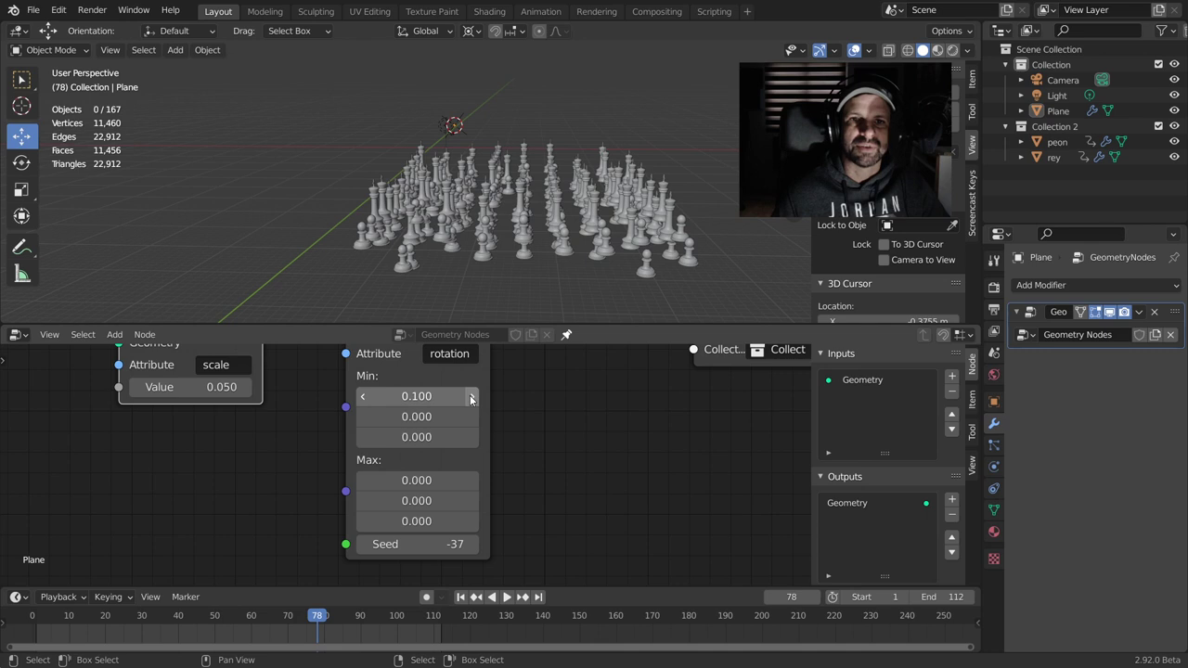
{"action": "type", "text": "0"}
{"action": "key", "text": "Return"}
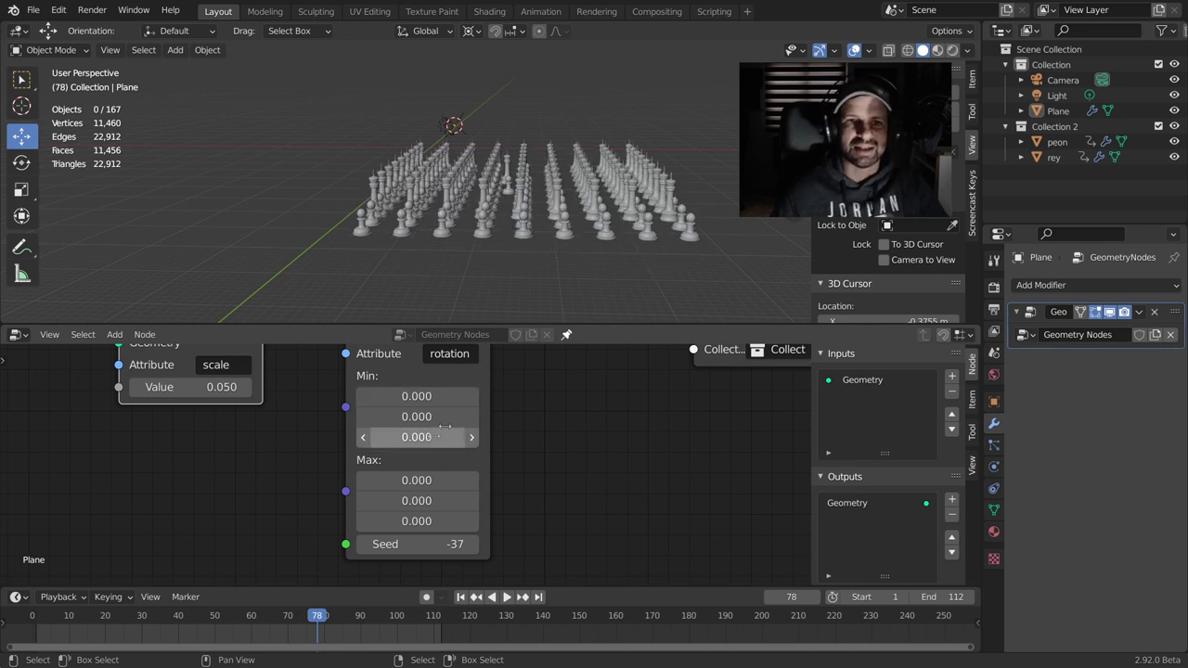
{"action": "left_click", "coordinate": [472, 416]}
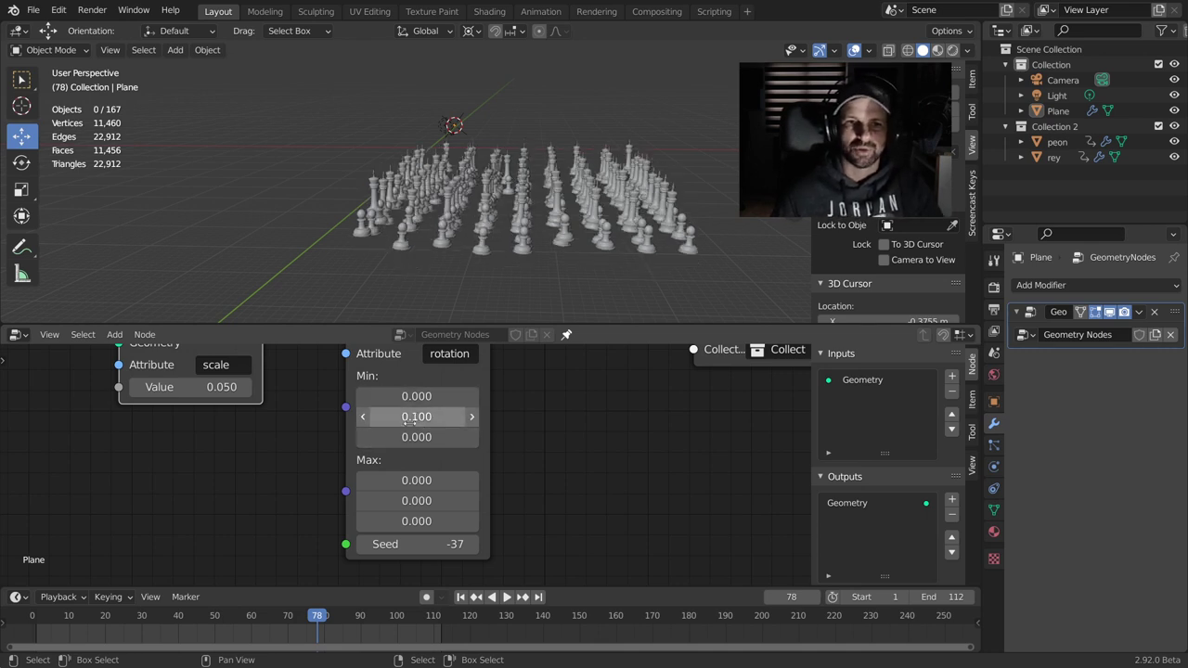
{"action": "type", "text": "0"}
{"action": "key", "text": "Return"}
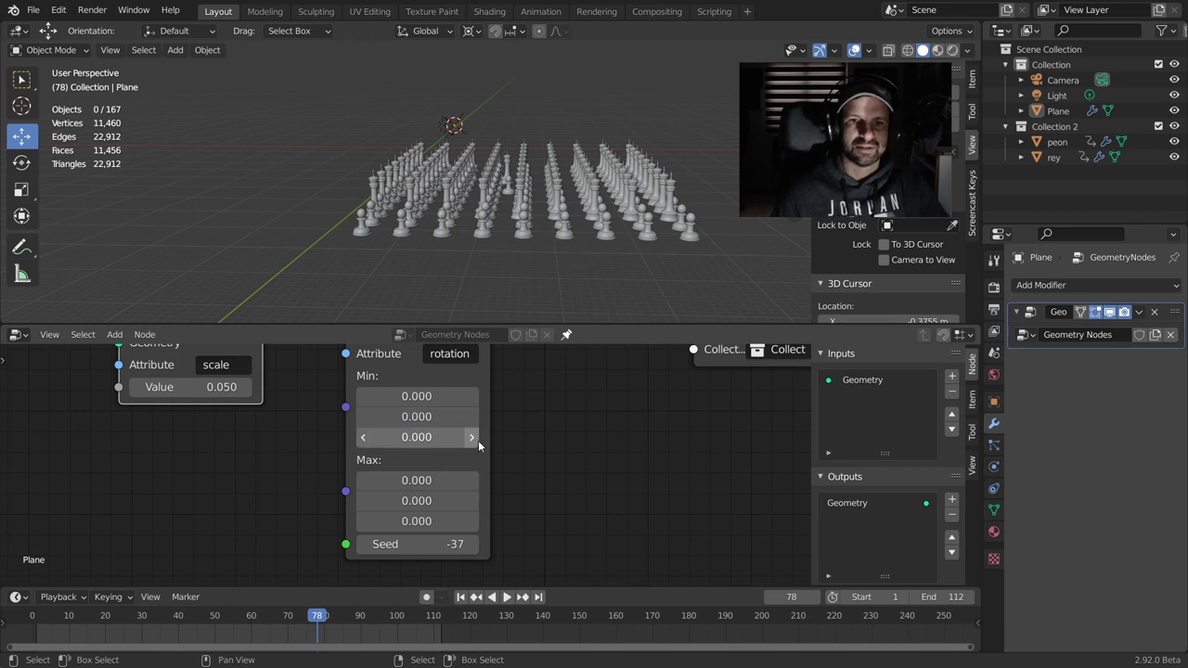
- Nudge Min Z to 0.1, zero Max X, raise Max Z to 0.2, and start playback
{"action": "left_click", "coordinate": [475, 439]}
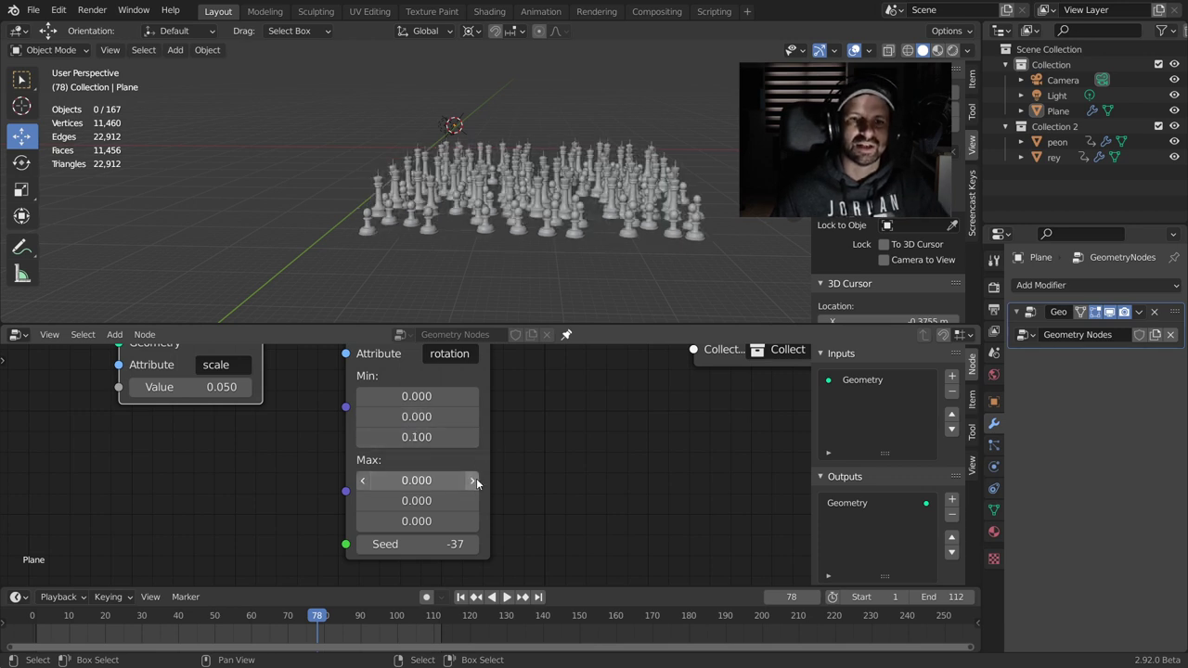
{"action": "left_click", "coordinate": [474, 481]}
{"action": "type", "text": "0.1"}
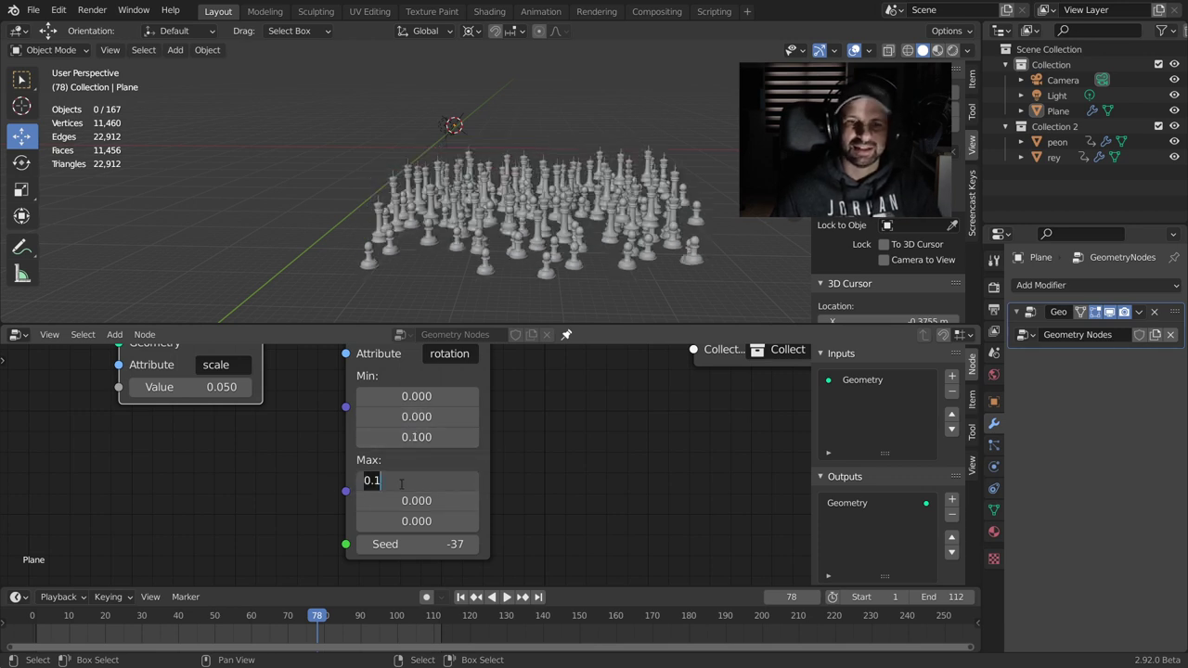
{"action": "type", "text": "0"}
{"action": "key", "text": "Return"}
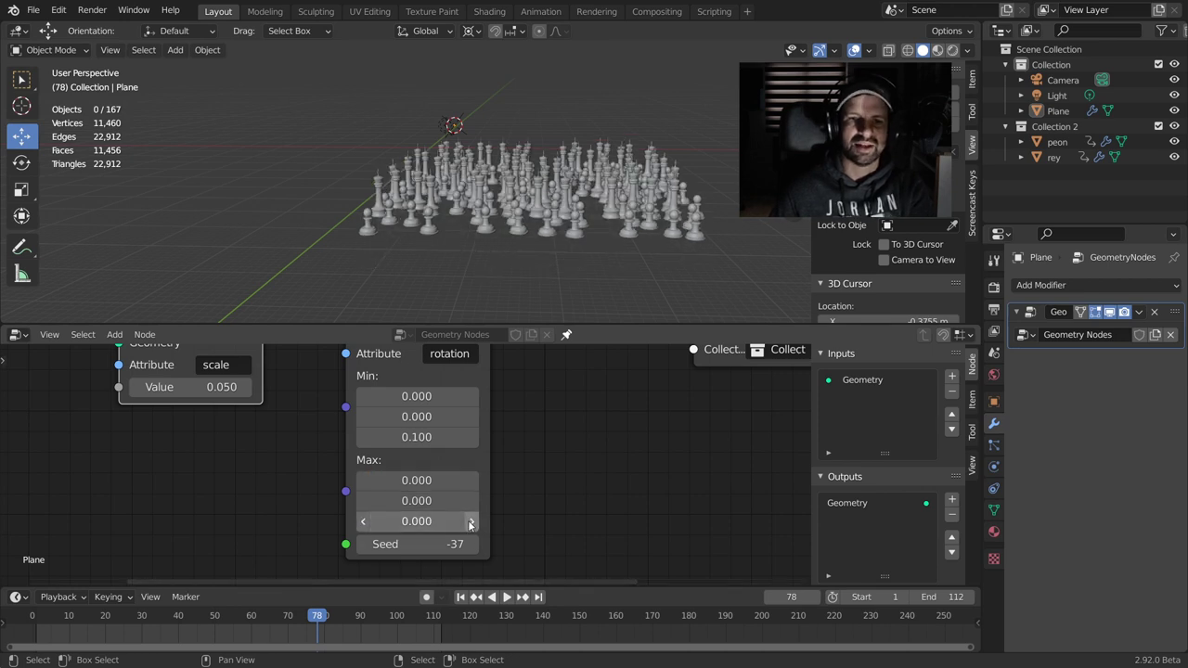
{"action": "left_click", "coordinate": [470, 524]}
{"action": "left_click", "coordinate": [471, 521]}
{"action": "key", "text": "space"}
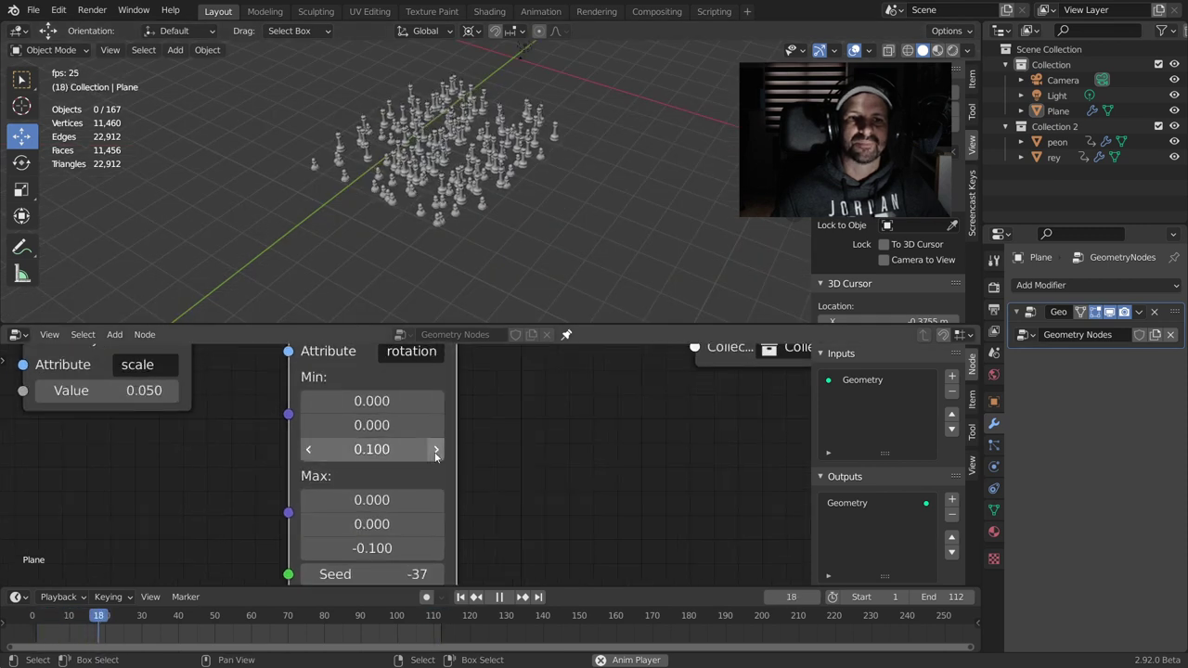
- Raise the rotation Min Z step by step from 0.4 up to 5.5
{"action": "left_click", "coordinate": [435, 450]}
{"action": "left_click", "coordinate": [434, 450]}
{"action": "left_click", "coordinate": [433, 450]}
{"action": "left_click", "coordinate": [434, 450]}
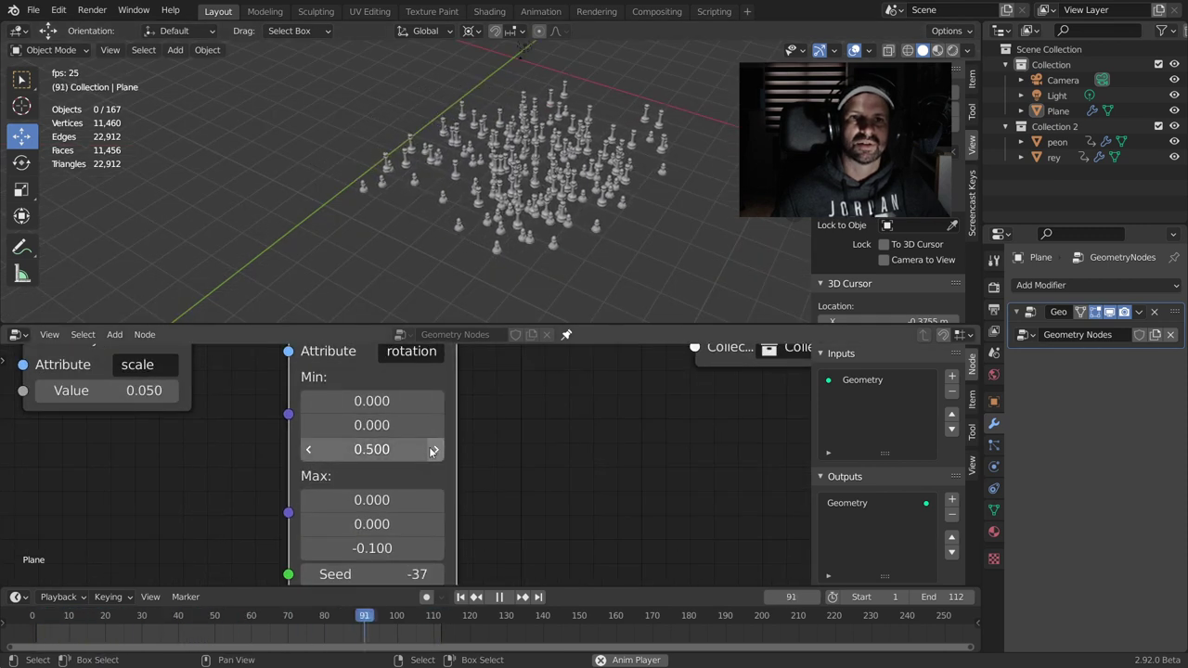
{"action": "left_click", "coordinate": [433, 450]}
{"action": "left_click_drag", "start_coordinate": [422, 448], "coordinate": [501, 448]}
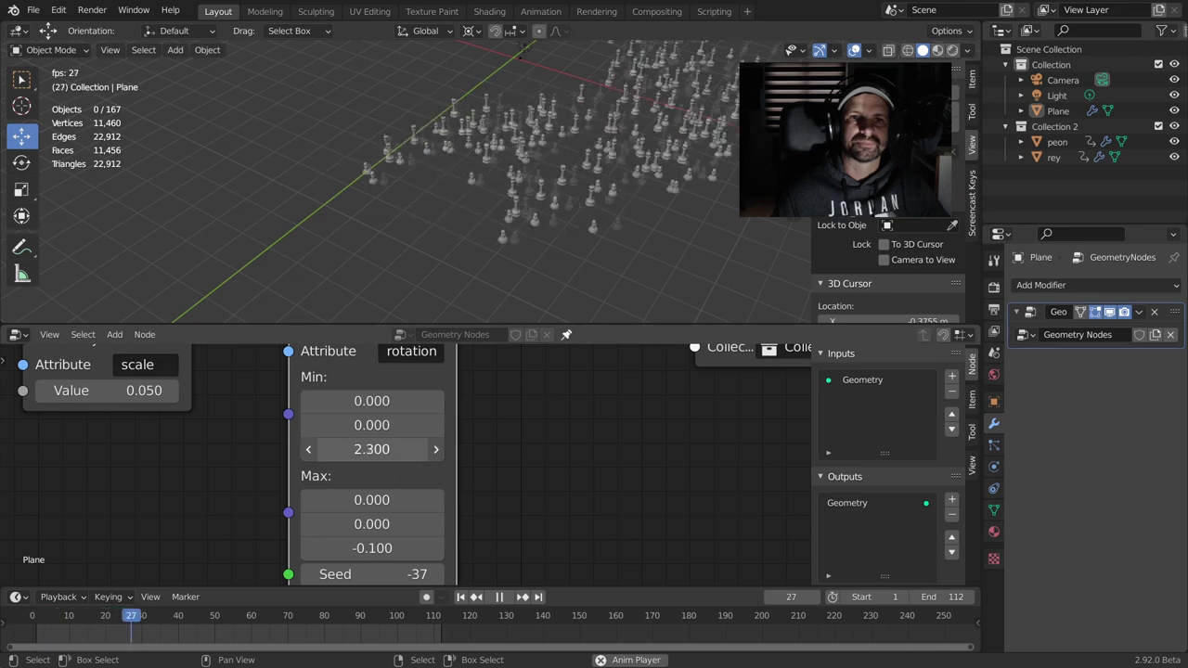
{"action": "scroll", "coordinate": [424, 191], "scroll_direction": "down", "scroll_amount": 3}
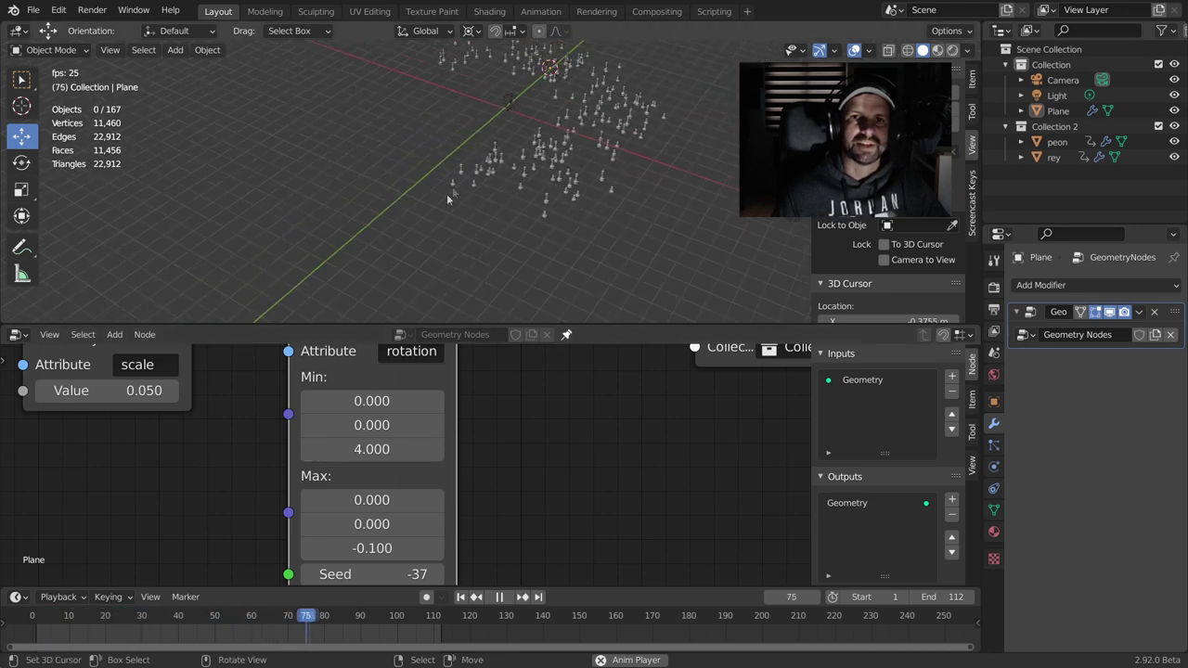
{"action": "scroll", "coordinate": [478, 210], "scroll_direction": "up", "scroll_amount": 2}
{"action": "scroll", "coordinate": [501, 202], "scroll_direction": "up", "scroll_amount": 2}
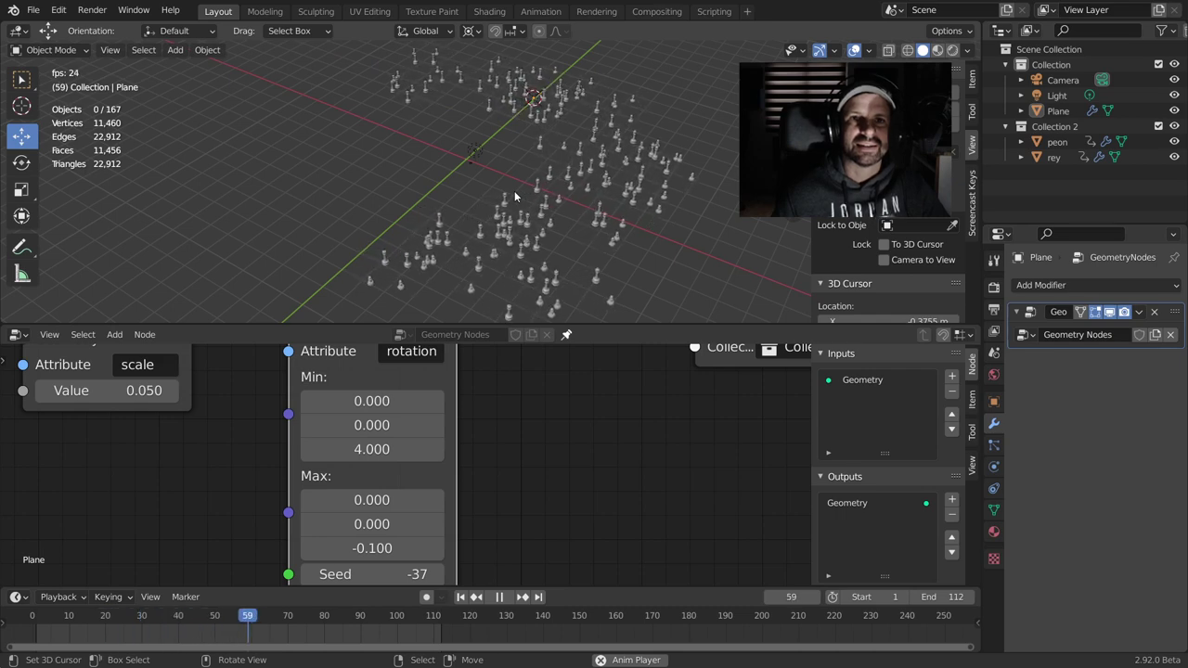
{"action": "left_click_drag", "start_coordinate": [369, 449], "coordinate": [369, 449]}
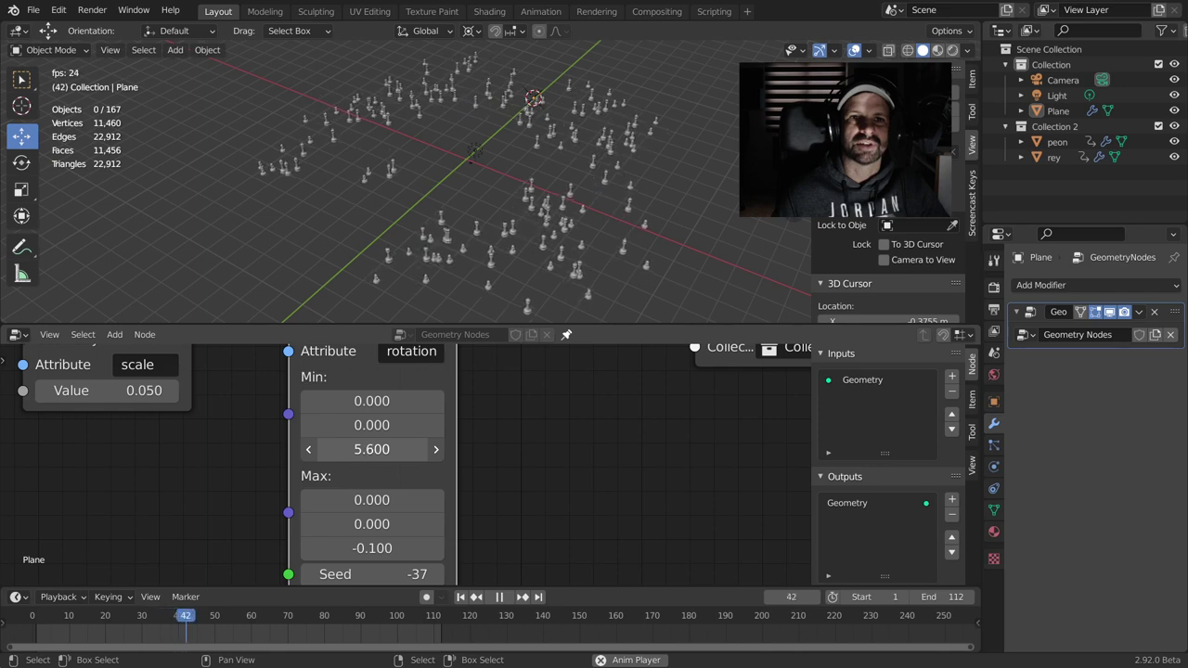
{"action": "mouse_move", "coordinate": [315, 288]}
{"action": "middle_mouse_down"}
{"action": "mouse_move", "coordinate": [478, 184]}
{"action": "mouse_move", "coordinate": [452, 225]}
{"action": "middle_mouse_up"}
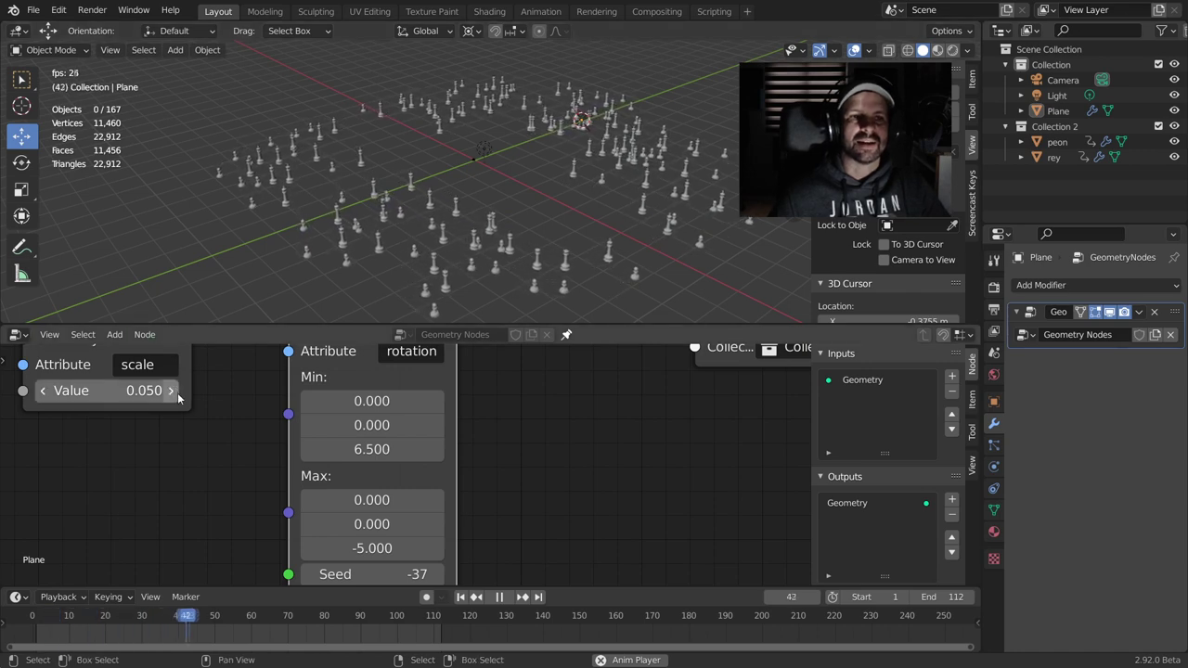
- Raise the scale fill value to 0.25 and stop the animation
{"action": "left_click_drag", "start_coordinate": [144, 391], "coordinate": [176, 390]}
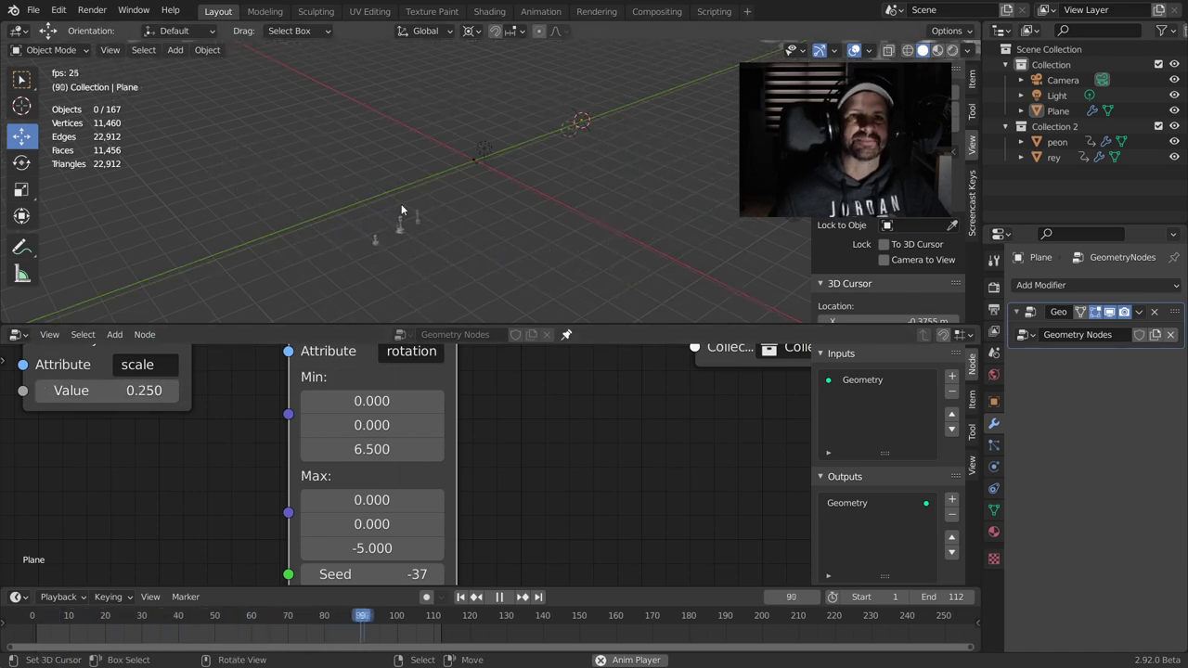
{"action": "middle_click_drag", "start_coordinate": [428, 211], "coordinate": [603, 243]}
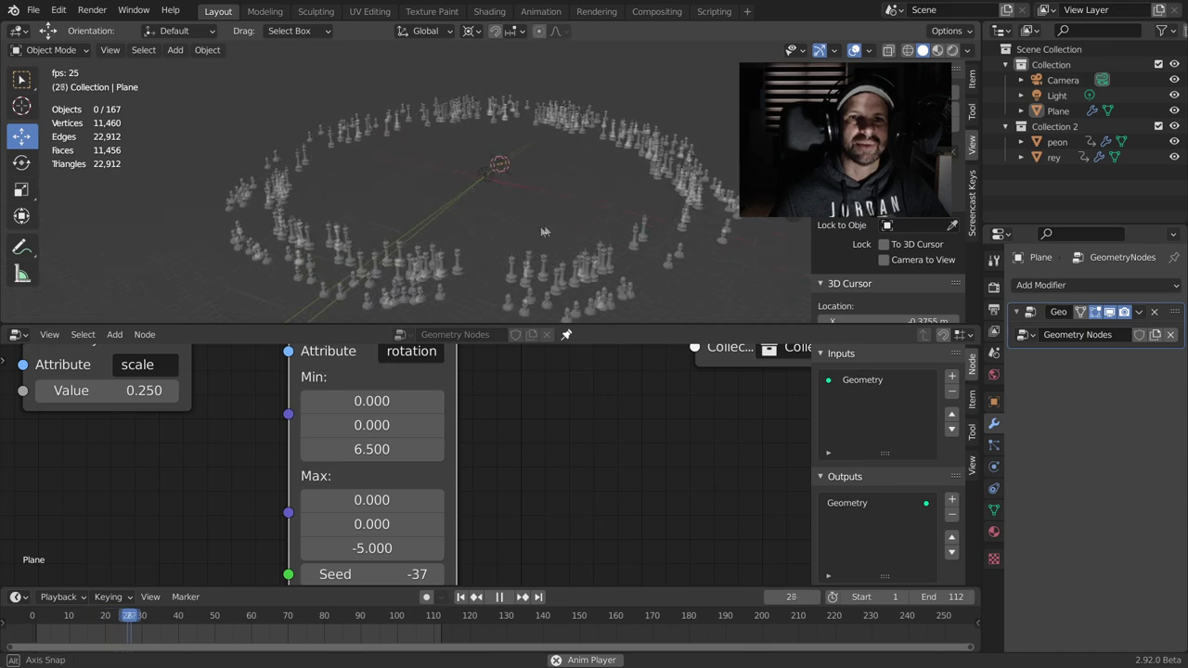
{"action": "key", "text": "space"}
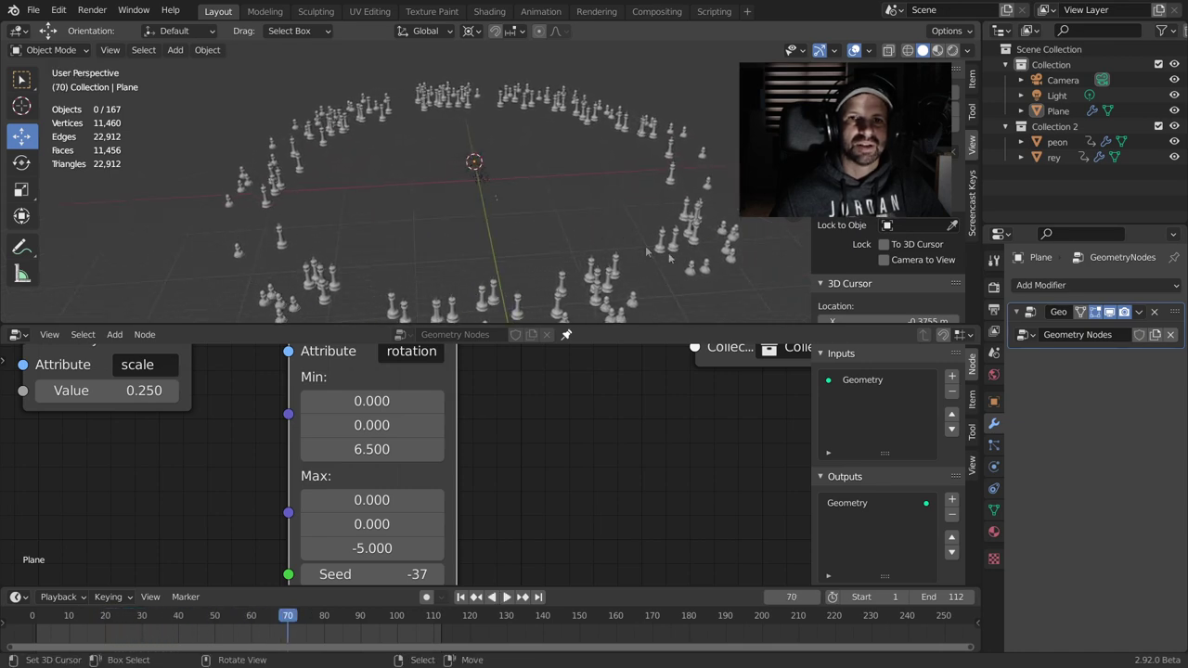
- Select the Plane, scale it down to 0.187, and resume playback
{"action": "left_click", "coordinate": [680, 260]}
{"action": "key", "text": "shift+s"}
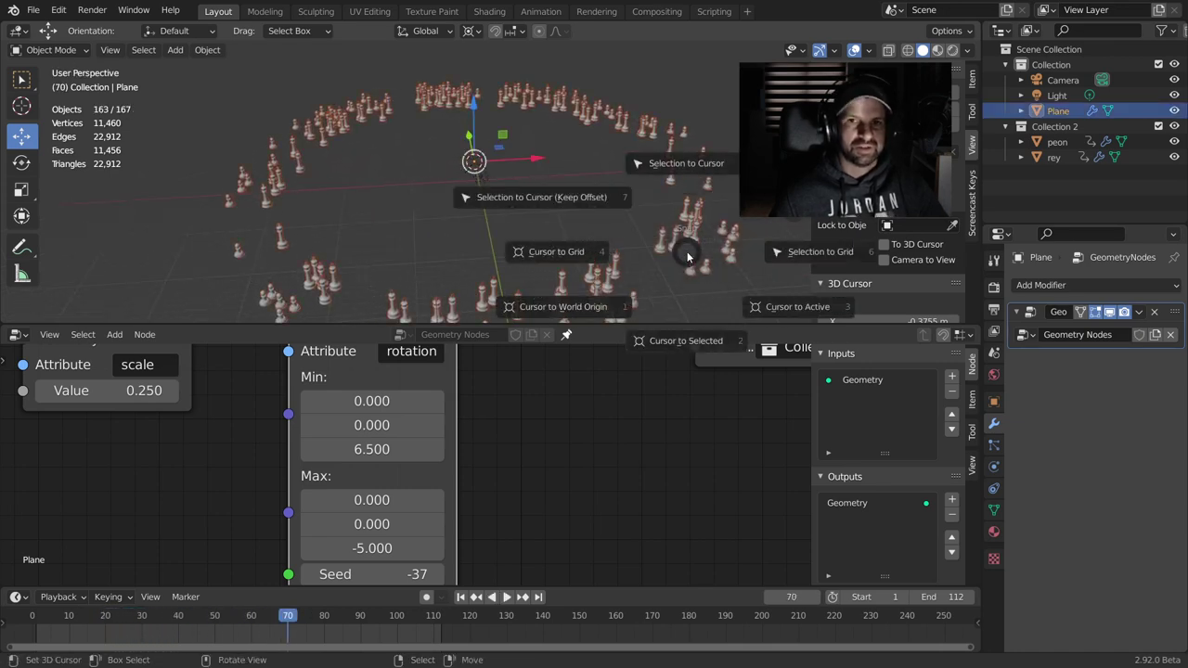
{"action": "left_click", "coordinate": [675, 346]}
{"action": "key", "text": "s"}
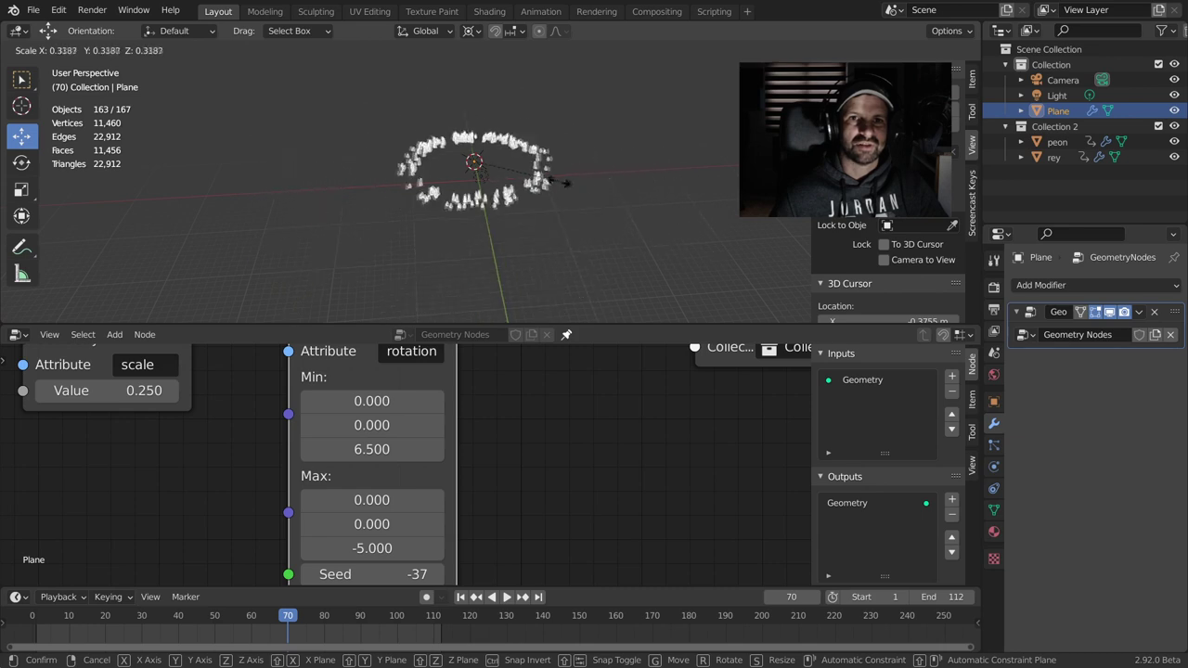
{"action": "left_click", "coordinate": [522, 185]}
{"action": "scroll", "coordinate": [519, 184], "scroll_direction": "up", "scroll_amount": 3}
{"action": "scroll", "coordinate": [502, 186], "scroll_direction": "up", "scroll_amount": 3}
{"action": "key", "text": "space"}
{"action": "scroll", "coordinate": [470, 189], "scroll_direction": "down", "scroll_amount": 3}
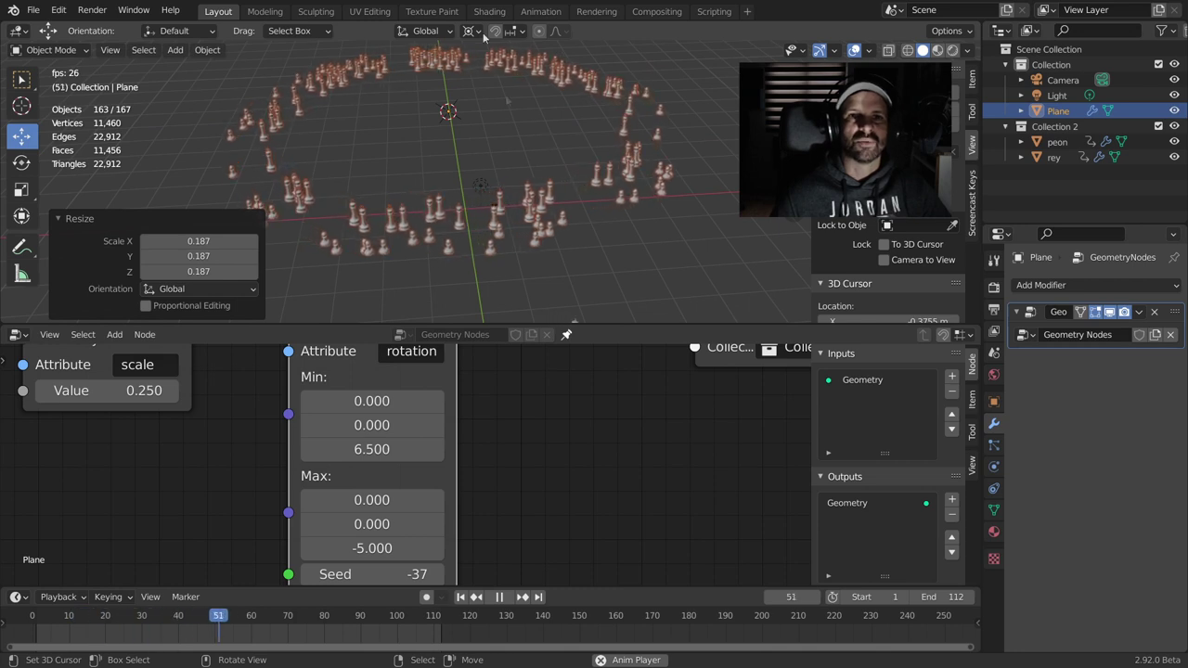
- Raise the rotation Min Y from 0.4 to 5.4 and orbit to inspect the tilted pieces
{"action": "left_click_drag", "start_coordinate": [371, 425], "coordinate": [409, 425]}
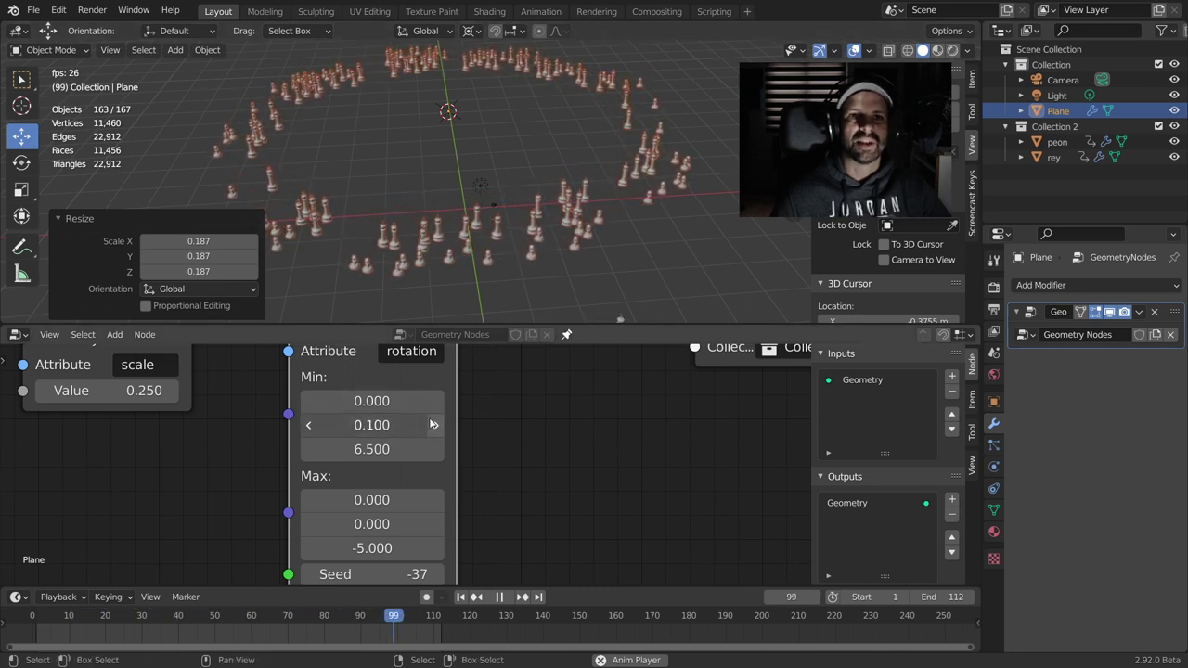
{"action": "left_click", "coordinate": [372, 425]}
{"action": "type", "text": "0.4"}
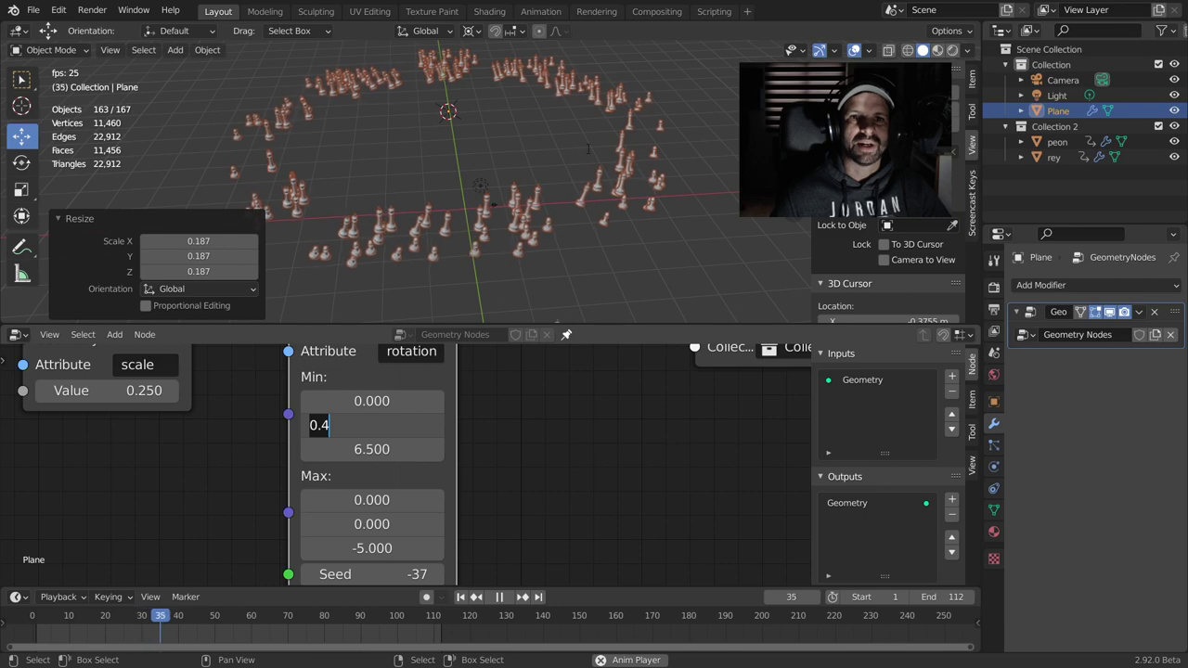
{"action": "key", "text": "Return"}
{"action": "middle_click_drag", "start_coordinate": [513, 254], "coordinate": [579, 217]}
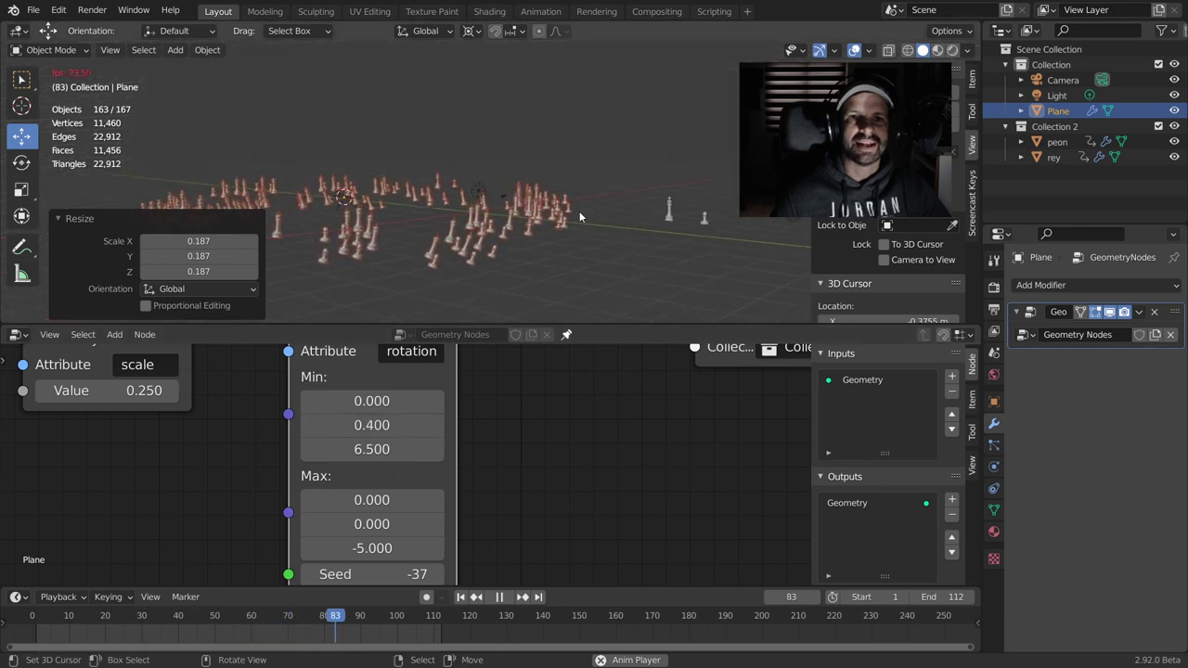
{"action": "left_click_drag", "start_coordinate": [372, 425], "coordinate": [437, 425]}
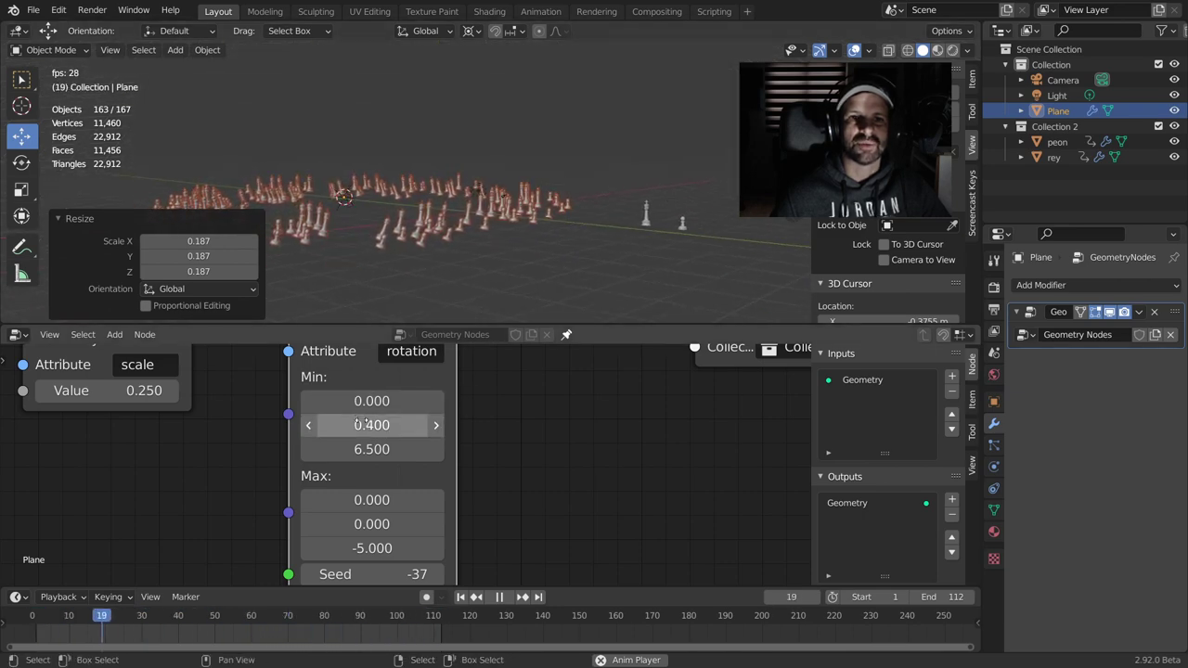
{"action": "middle_click_drag", "start_coordinate": [445, 232], "coordinate": [401, 217]}
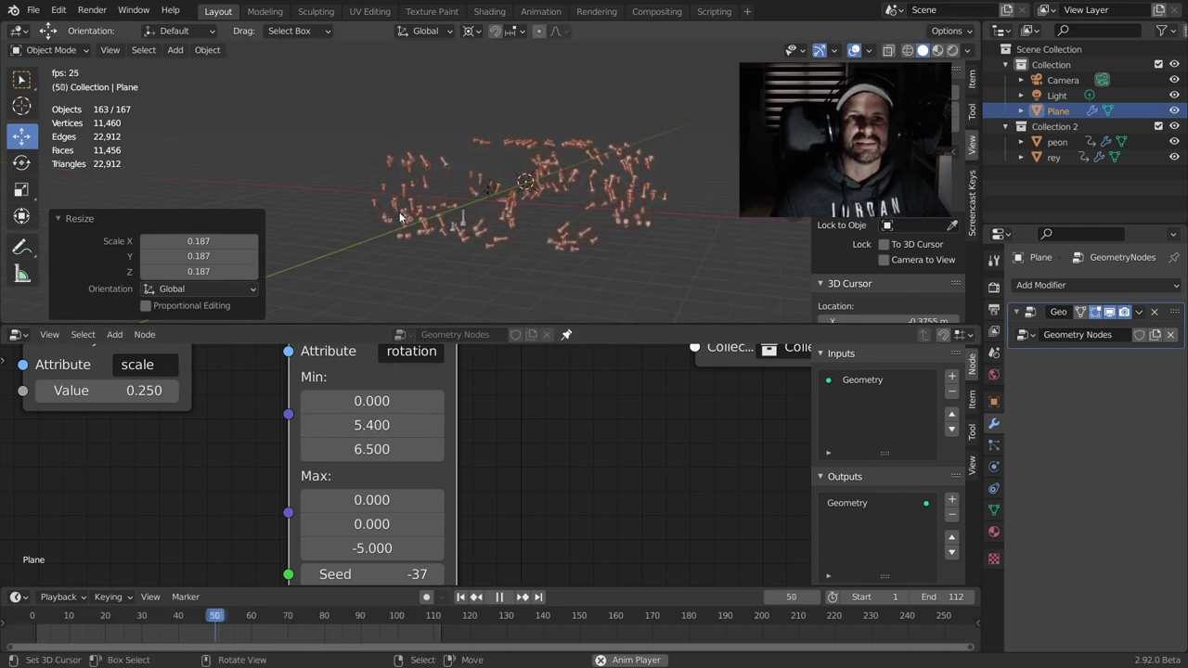
{"action": "middle_click_drag", "start_coordinate": [425, 217], "coordinate": [555, 201]}
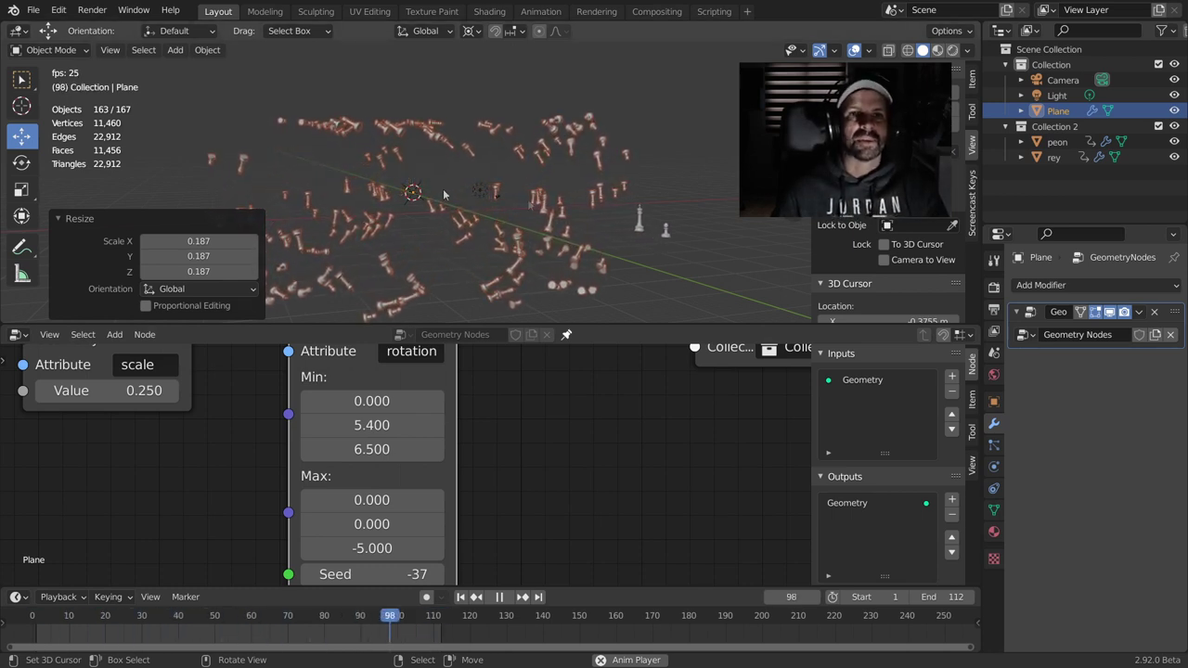
{"action": "scroll", "coordinate": [585, 457], "scroll_direction": "down", "scroll_amount": 4}
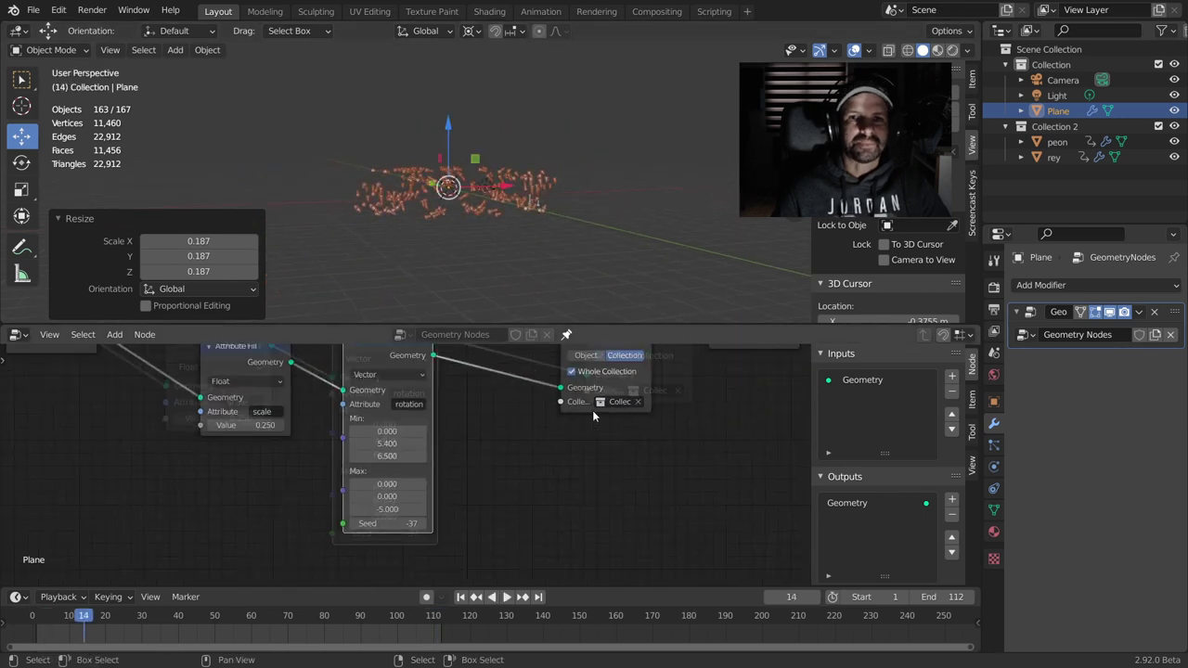
- Duplicate the Attribute Fill, Attribute Randomize and Point Instance nodes into a second row below
{"action": "scroll", "coordinate": [590, 413], "scroll_direction": "down", "scroll_amount": 2}
{"action": "scroll", "coordinate": [577, 432], "scroll_direction": "down", "scroll_amount": 1}
{"action": "left_click_drag", "start_coordinate": [547, 374], "coordinate": [663, 376]}
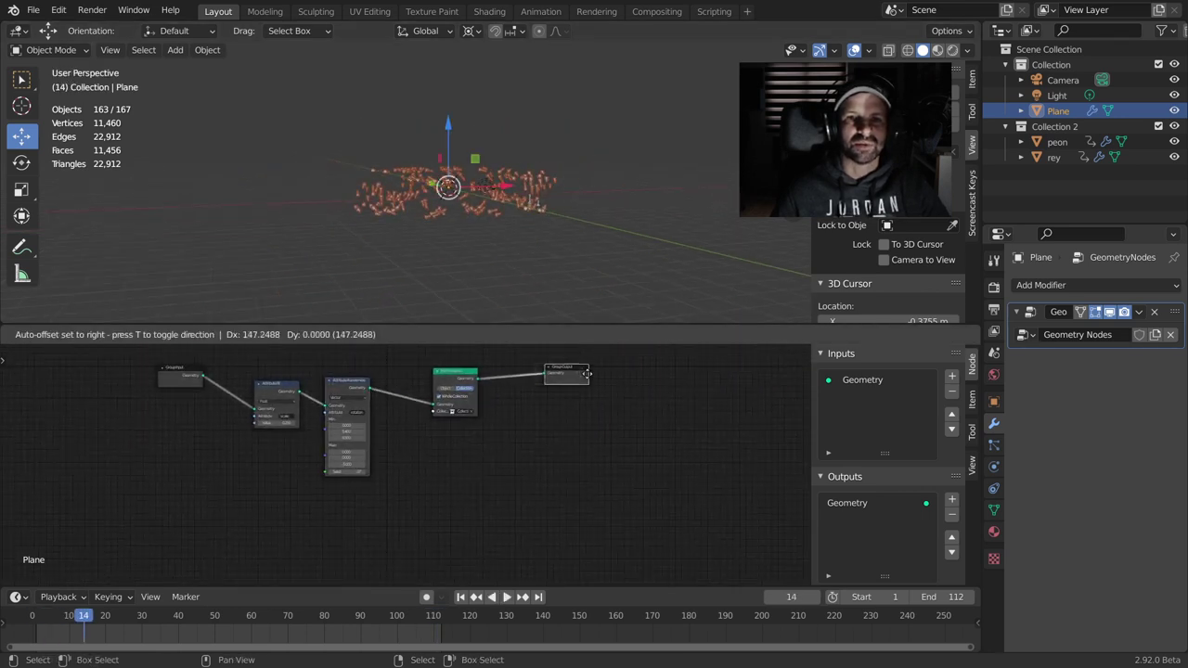
{"action": "left_click_drag", "start_coordinate": [246, 382], "coordinate": [541, 496]}
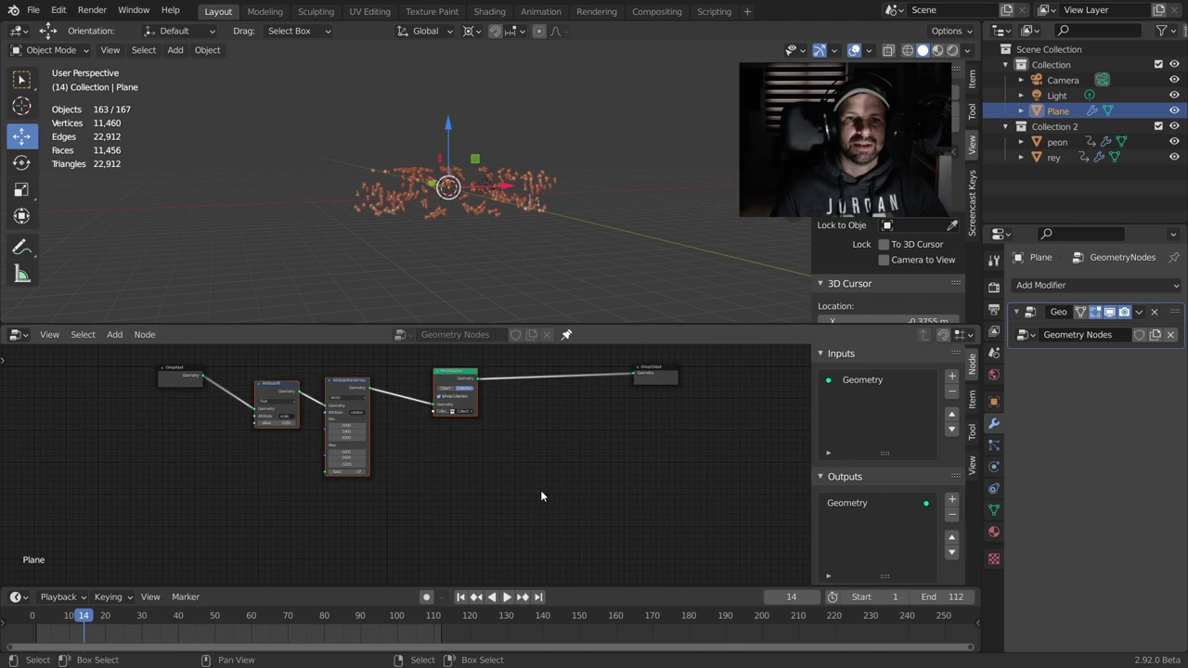
{"action": "left_click", "coordinate": [668, 564]}
{"action": "scroll", "coordinate": [501, 488], "scroll_direction": "up", "scroll_amount": 1}
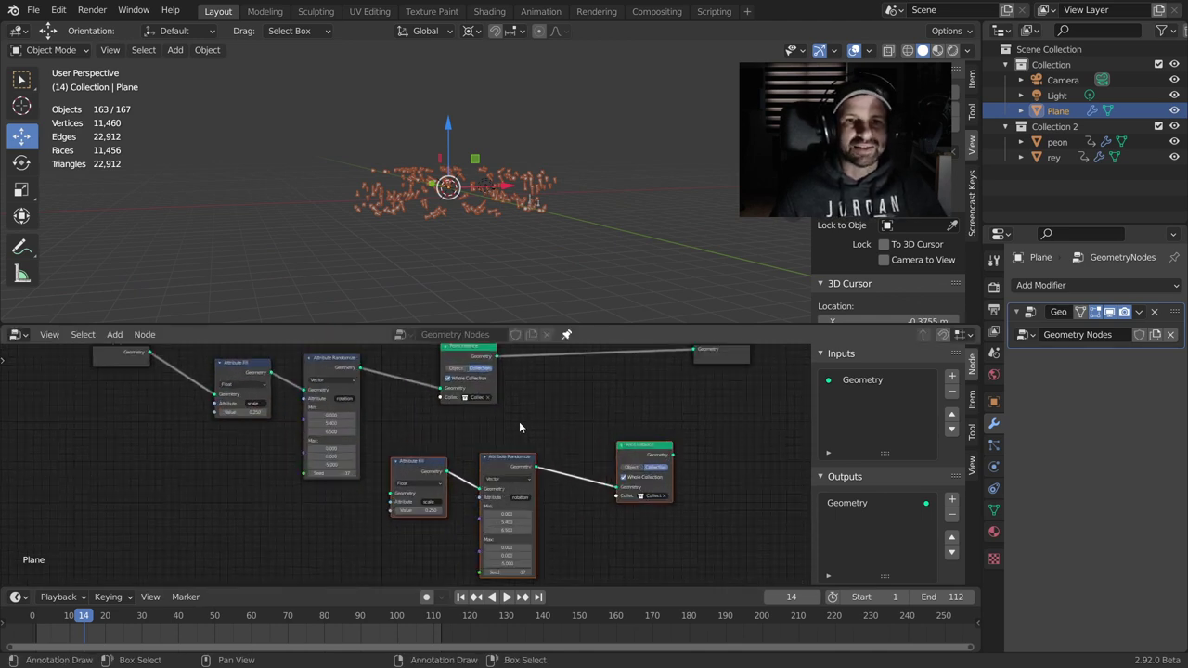
{"action": "middle_click_drag", "start_coordinate": [518, 421], "coordinate": [621, 372]}
{"action": "scroll", "coordinate": [620, 371], "scroll_direction": "up", "scroll_amount": 1}
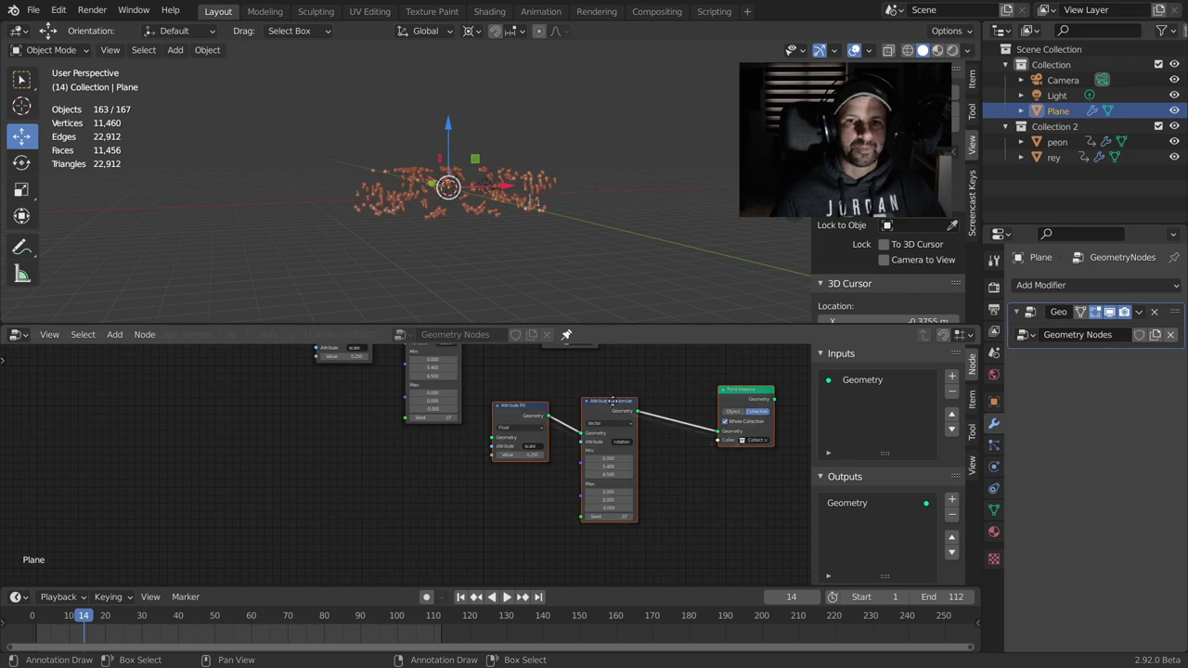
{"action": "left_click_drag", "start_coordinate": [617, 404], "coordinate": [446, 464]}
{"action": "scroll", "coordinate": [509, 432], "scroll_direction": "down", "scroll_amount": 2}
{"action": "middle_click_drag", "start_coordinate": [482, 464], "coordinate": [538, 469]}
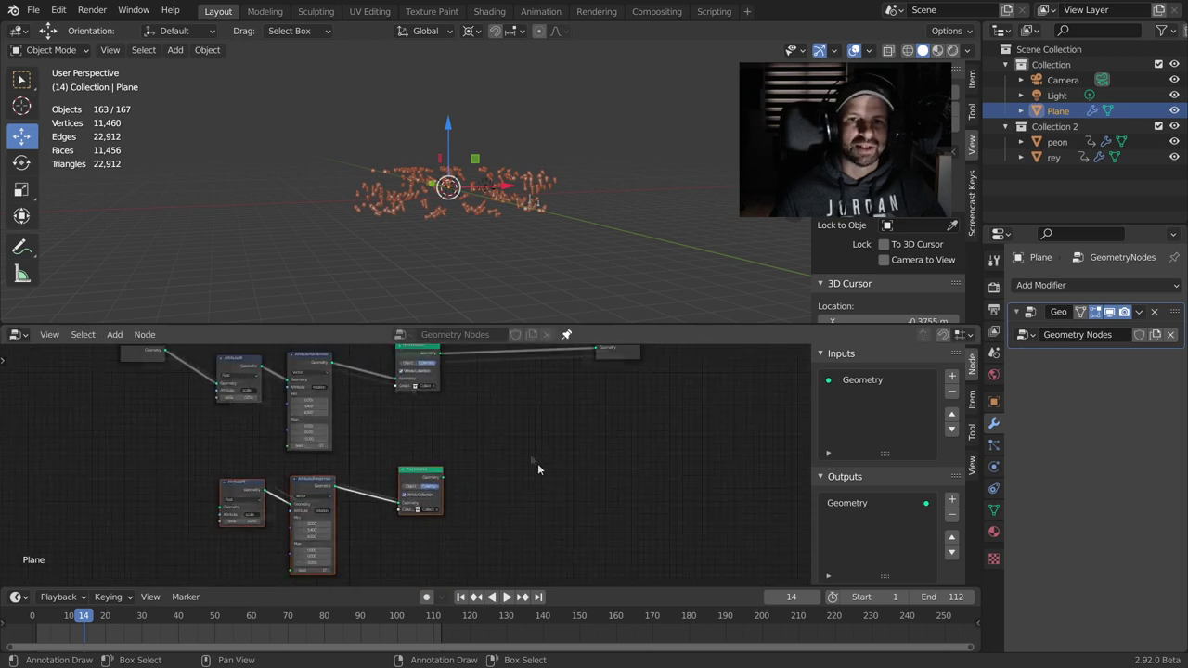
{"action": "scroll", "coordinate": [511, 450], "scroll_direction": "down", "scroll_amount": 1}
- Add a Join Geometry node and connect both Point Instance outputs into it
{"action": "key", "text": "shift+a"}
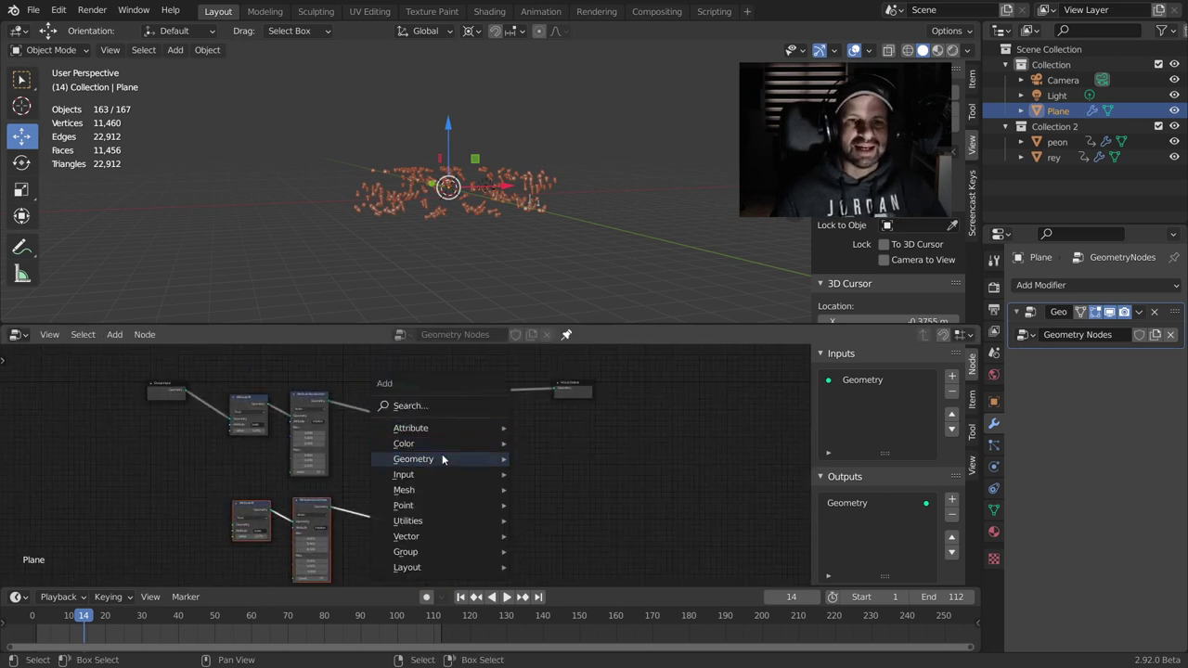
{"action": "left_click", "coordinate": [628, 390]}
{"action": "left_click", "coordinate": [575, 395]}
{"action": "left_click_drag", "start_coordinate": [428, 371], "coordinate": [546, 403]}
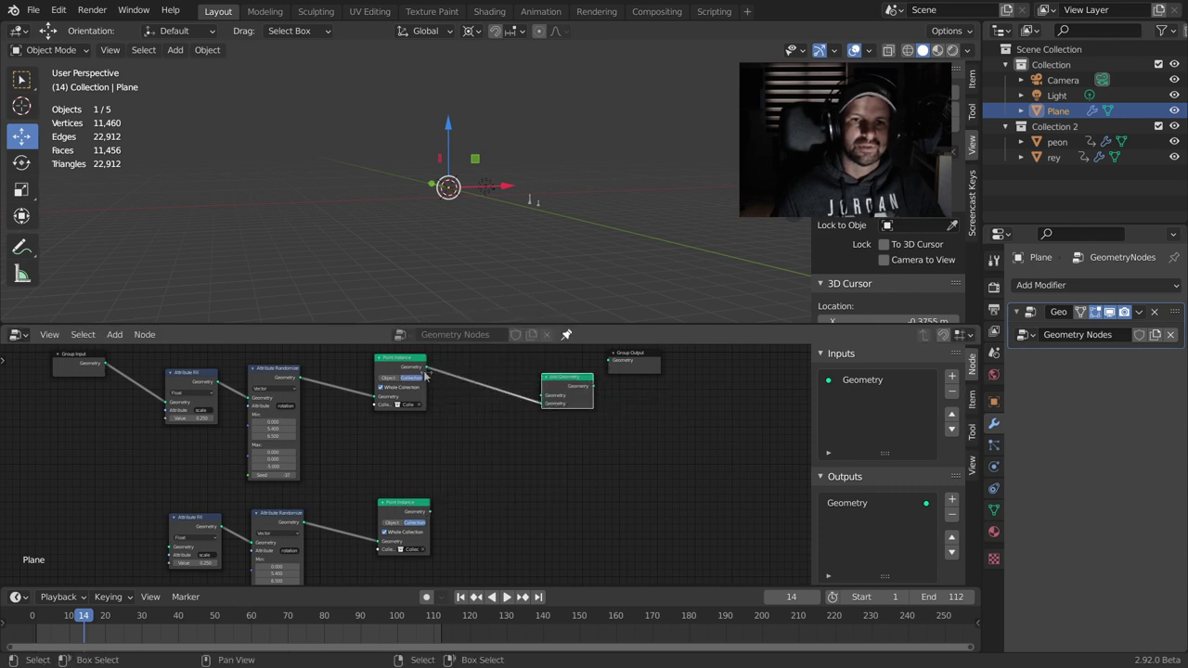
{"action": "mouse_move", "coordinate": [426, 369]}
{"action": "left_mouse_down"}
{"action": "mouse_move", "coordinate": [543, 398]}
{"action": "mouse_move", "coordinate": [609, 360]}
{"action": "left_mouse_up"}
{"action": "left_click_drag", "start_coordinate": [429, 513], "coordinate": [489, 447]}
{"action": "left_click_drag", "start_coordinate": [542, 405], "coordinate": [543, 403]}
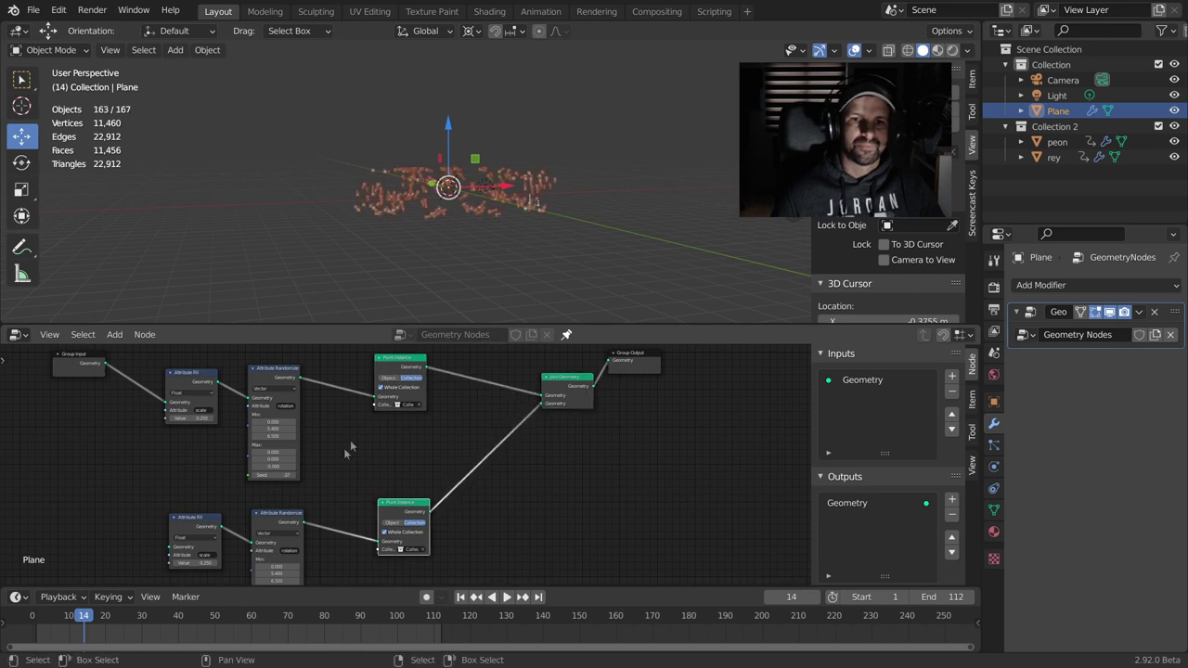
{"action": "middle_click_drag", "start_coordinate": [350, 447], "coordinate": [565, 381]}
{"action": "scroll", "coordinate": [411, 423], "scroll_direction": "up", "scroll_amount": 2}
{"action": "scroll", "coordinate": [411, 424], "scroll_direction": "up", "scroll_amount": 2}
{"action": "scroll", "coordinate": [538, 455], "scroll_direction": "up", "scroll_amount": 2}
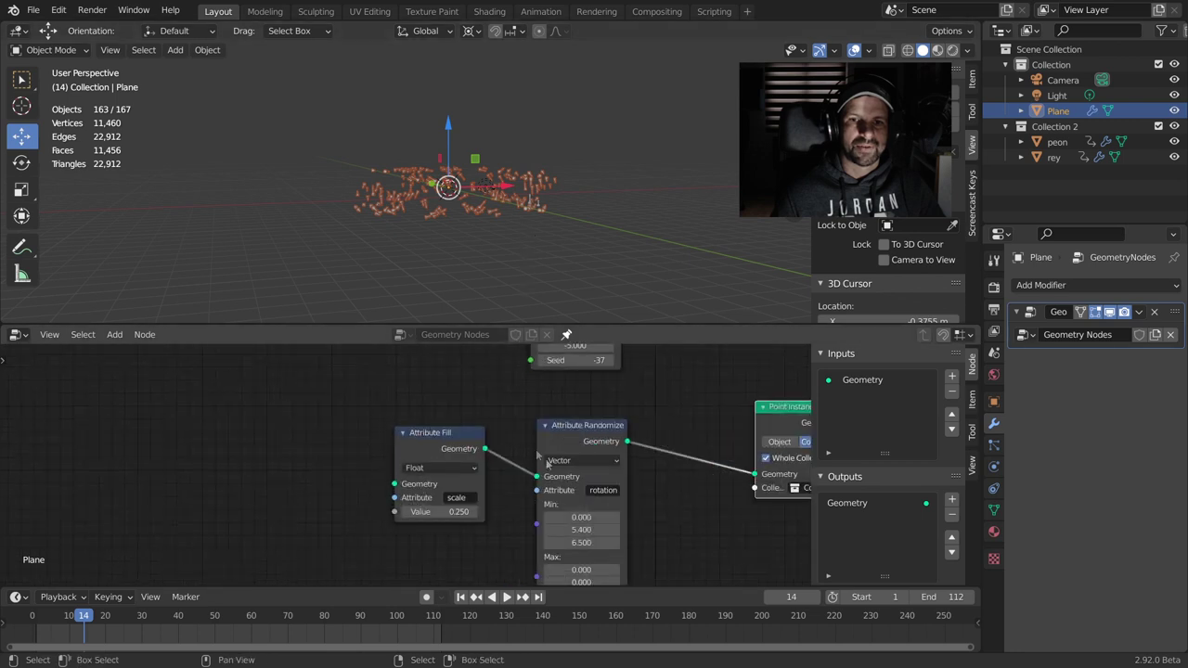
{"action": "middle_click_drag", "start_coordinate": [547, 464], "coordinate": [419, 378]}
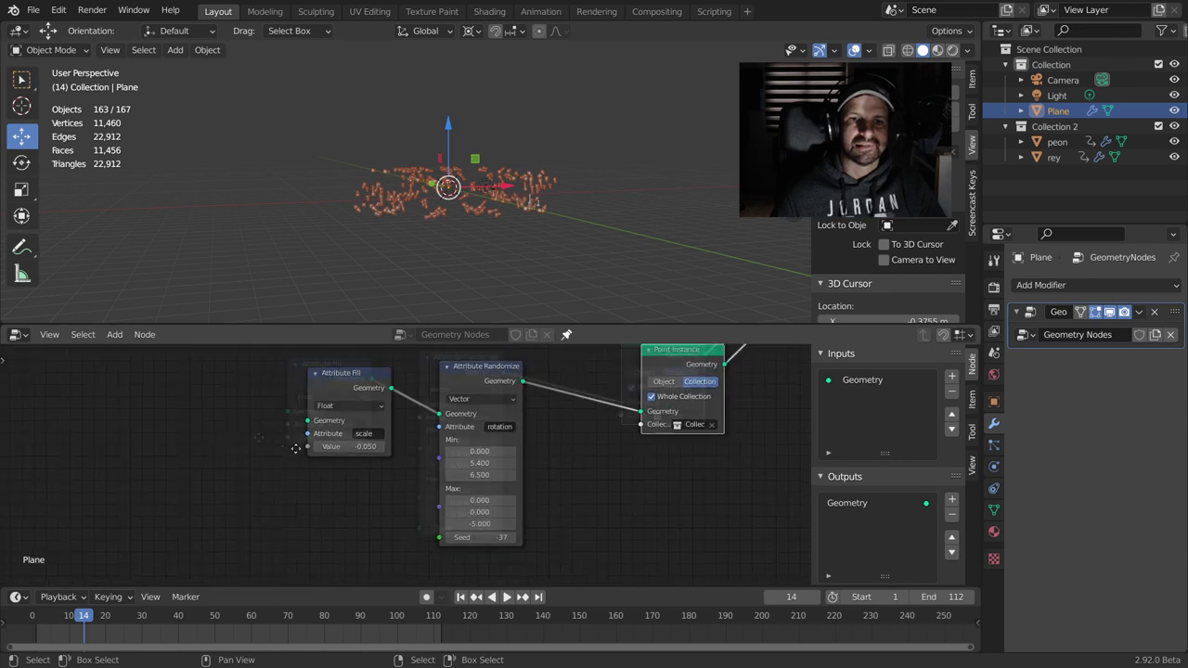
- Move the Group Input node down and link its Geometry to the lower Attribute Fill
{"action": "scroll", "coordinate": [436, 464], "scroll_direction": "down", "scroll_amount": 2}
{"action": "middle_click_drag", "start_coordinate": [436, 464], "coordinate": [449, 537]}
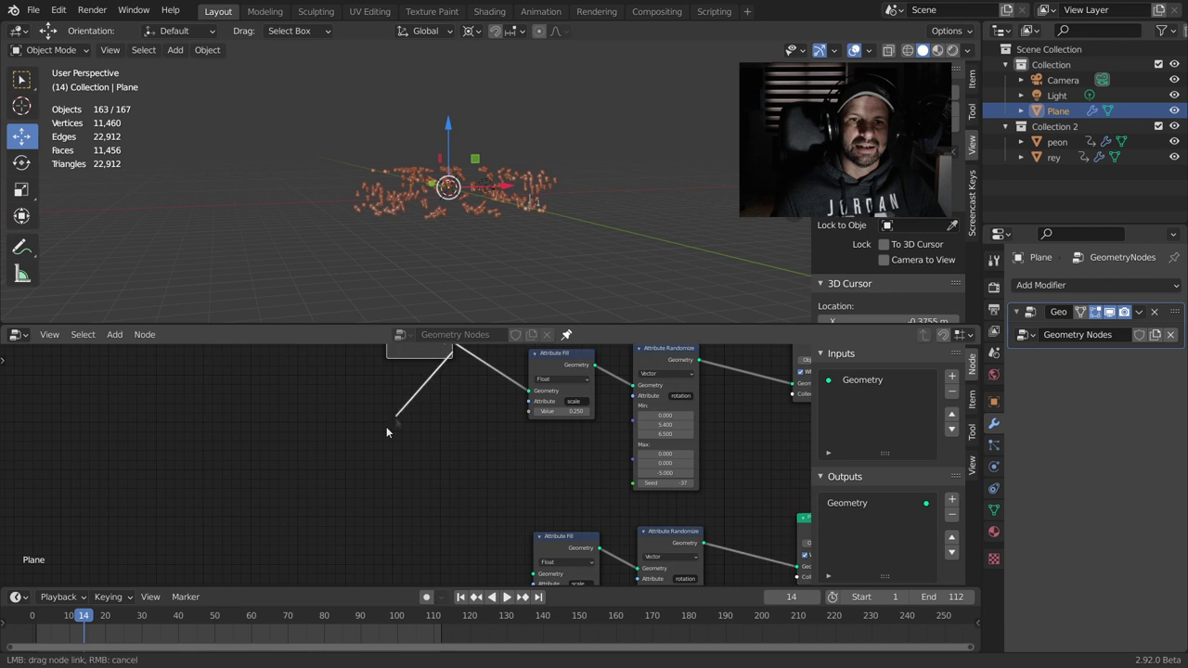
{"action": "left_click_drag", "start_coordinate": [399, 350], "coordinate": [307, 468]}
{"action": "middle_click_drag", "start_coordinate": [387, 474], "coordinate": [387, 407]}
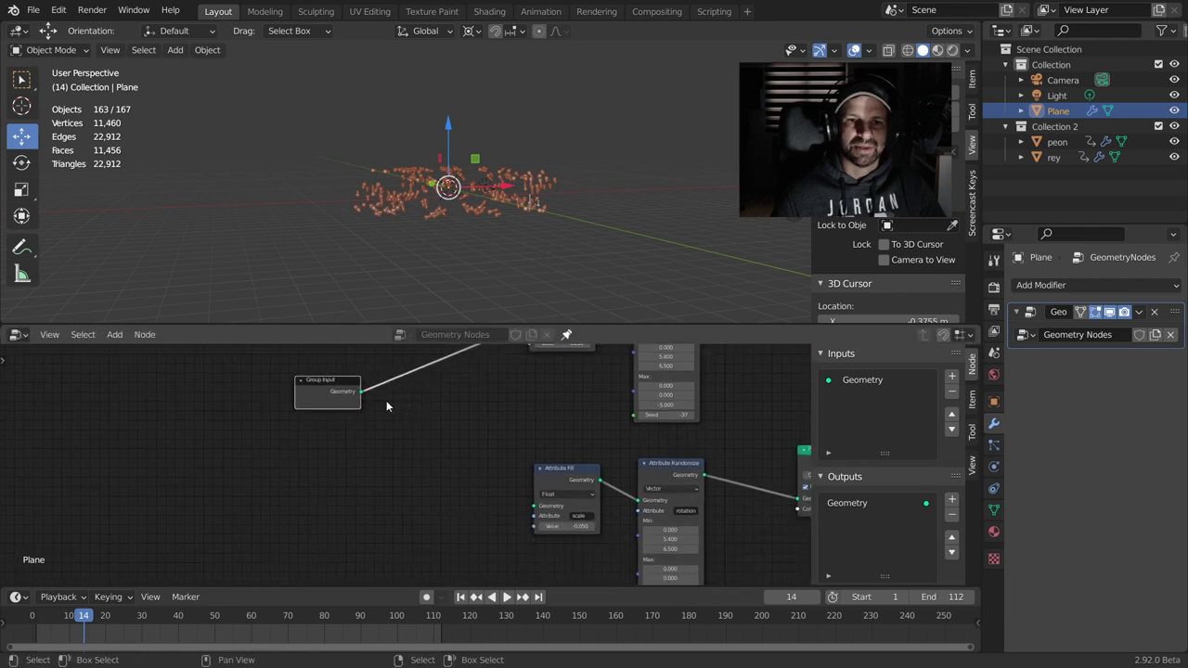
{"action": "left_click_drag", "start_coordinate": [361, 391], "coordinate": [535, 506]}
{"action": "middle_click_drag", "start_coordinate": [562, 410], "coordinate": [488, 364]}
- Set the second branch's scale fill value to 0.800 and play the animation
{"action": "scroll", "coordinate": [450, 223], "scroll_direction": "up", "scroll_amount": 3}
{"action": "scroll", "coordinate": [449, 223], "scroll_direction": "up", "scroll_amount": 3}
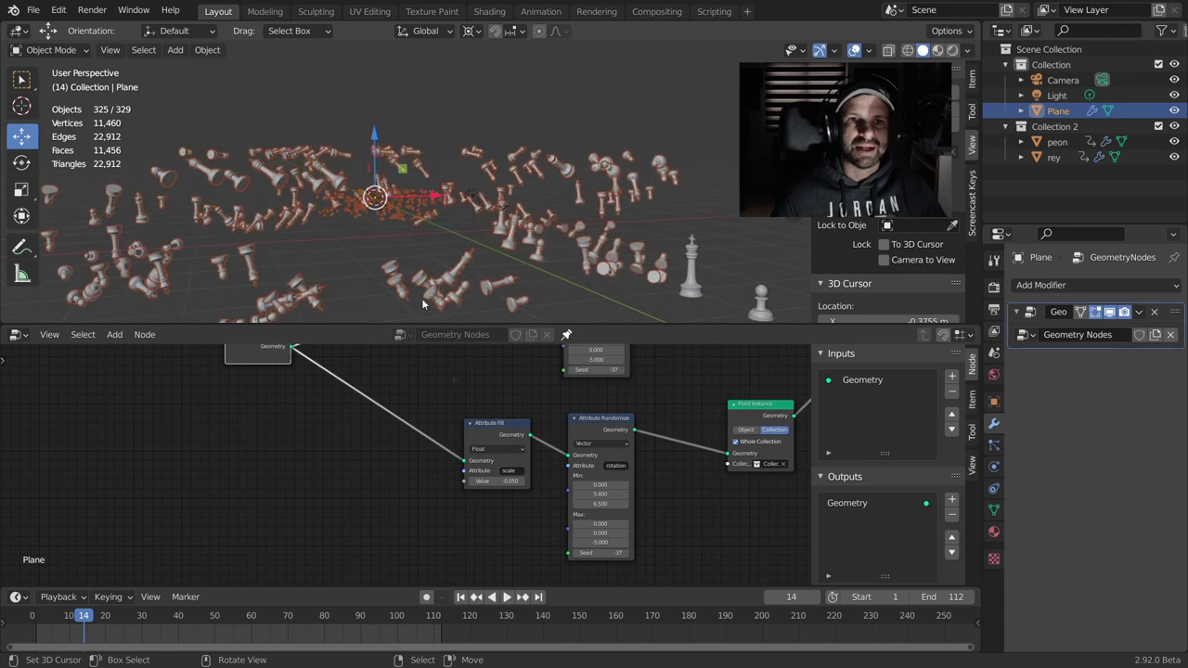
{"action": "key", "text": "minus"}
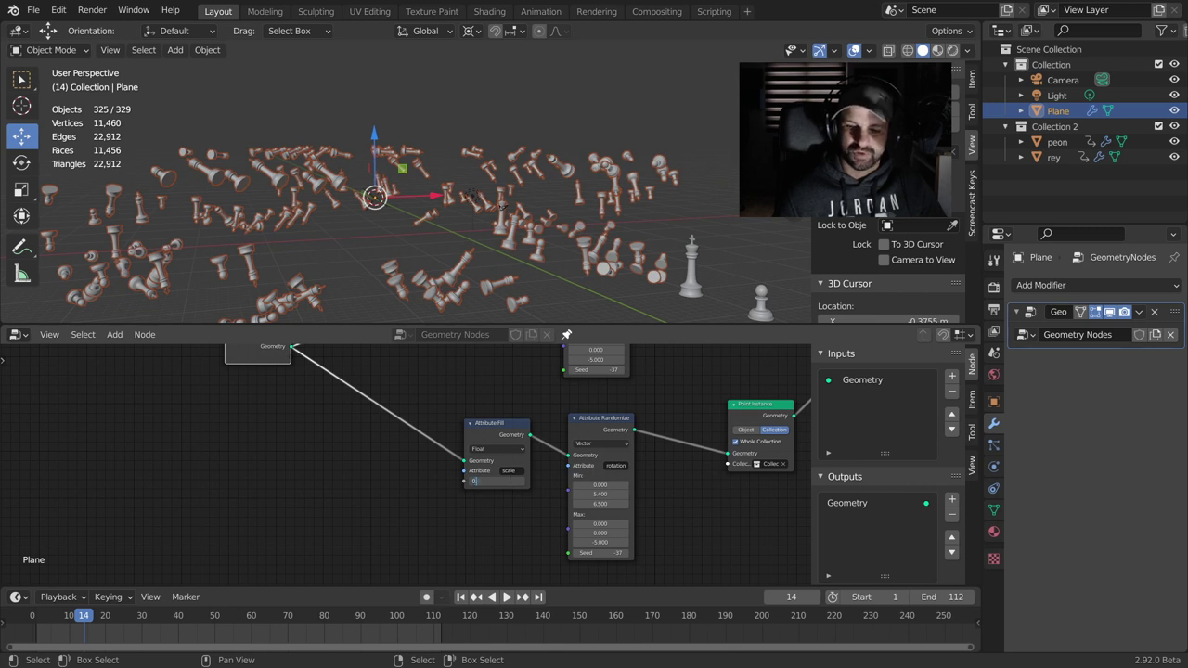
{"action": "key", "text": "Return"}
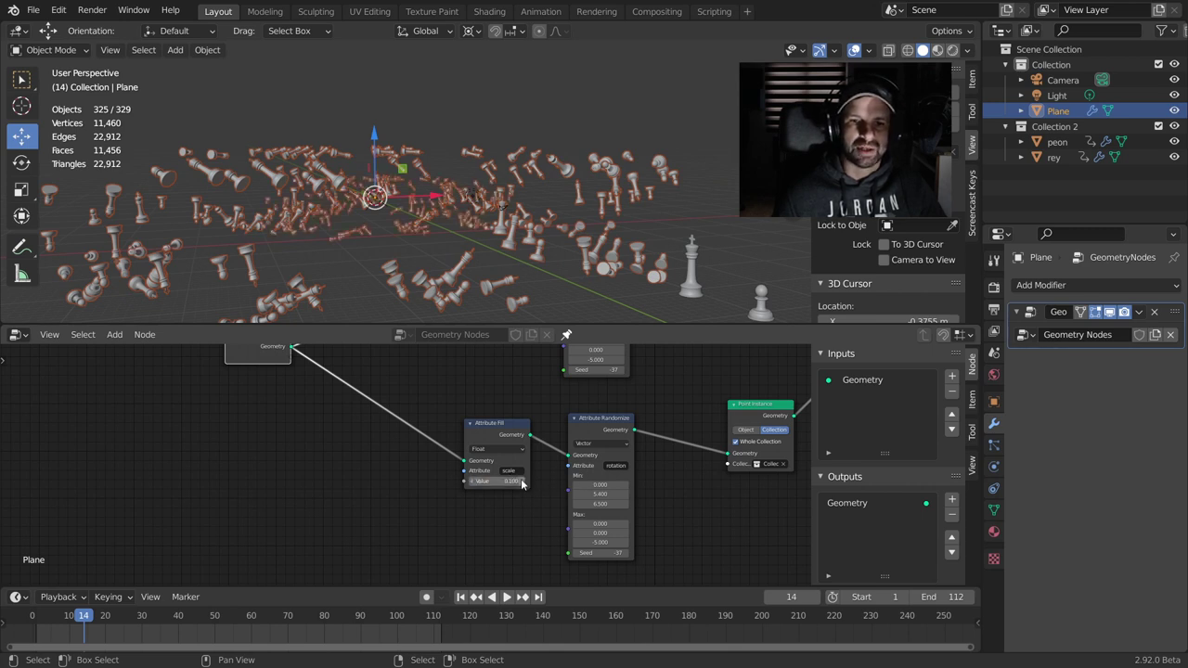
{"action": "left_click_drag", "start_coordinate": [520, 480], "coordinate": [521, 479]}
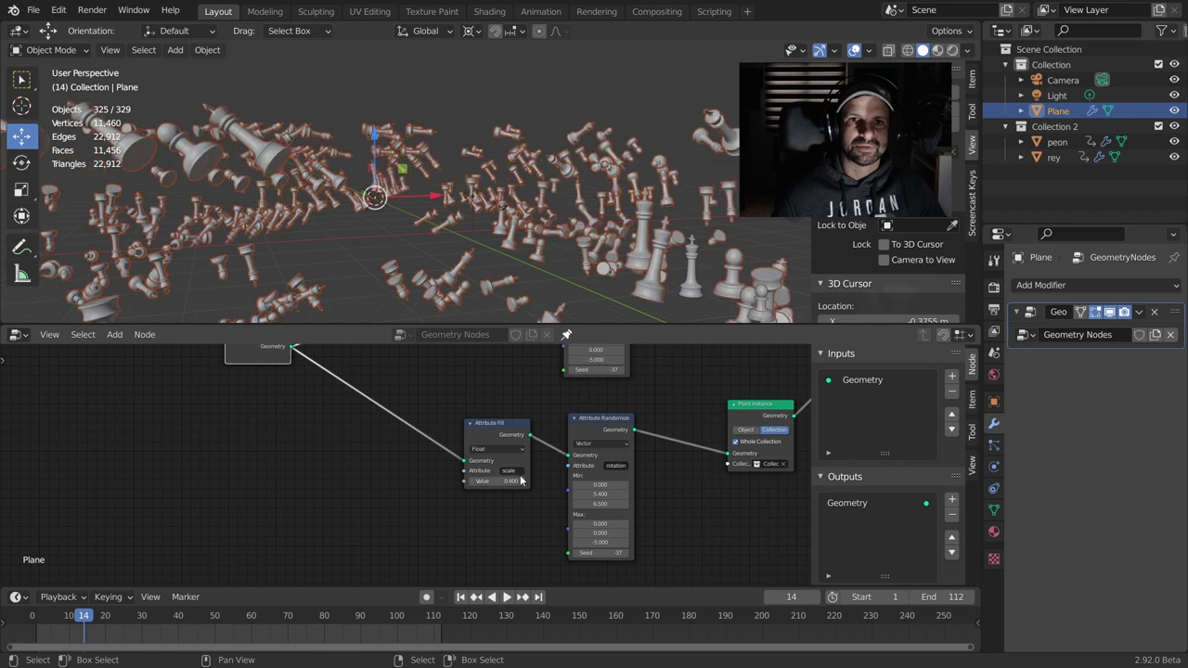
{"action": "key", "text": "space"}
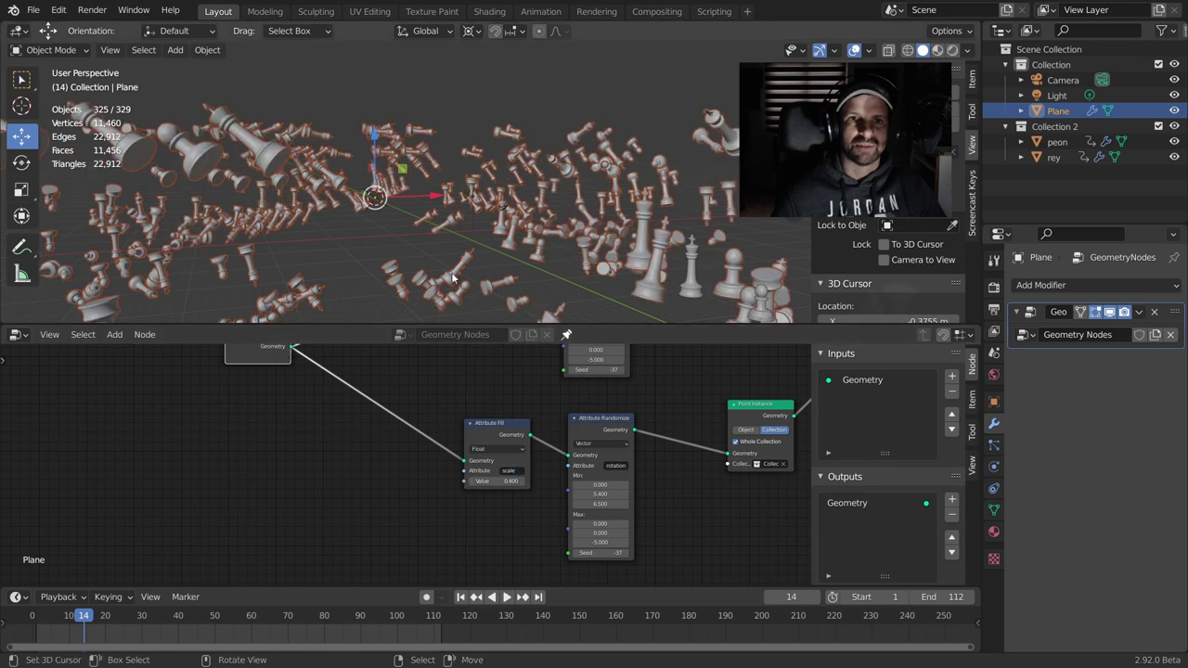
{"action": "scroll", "coordinate": [451, 272], "scroll_direction": "down", "scroll_amount": 8}
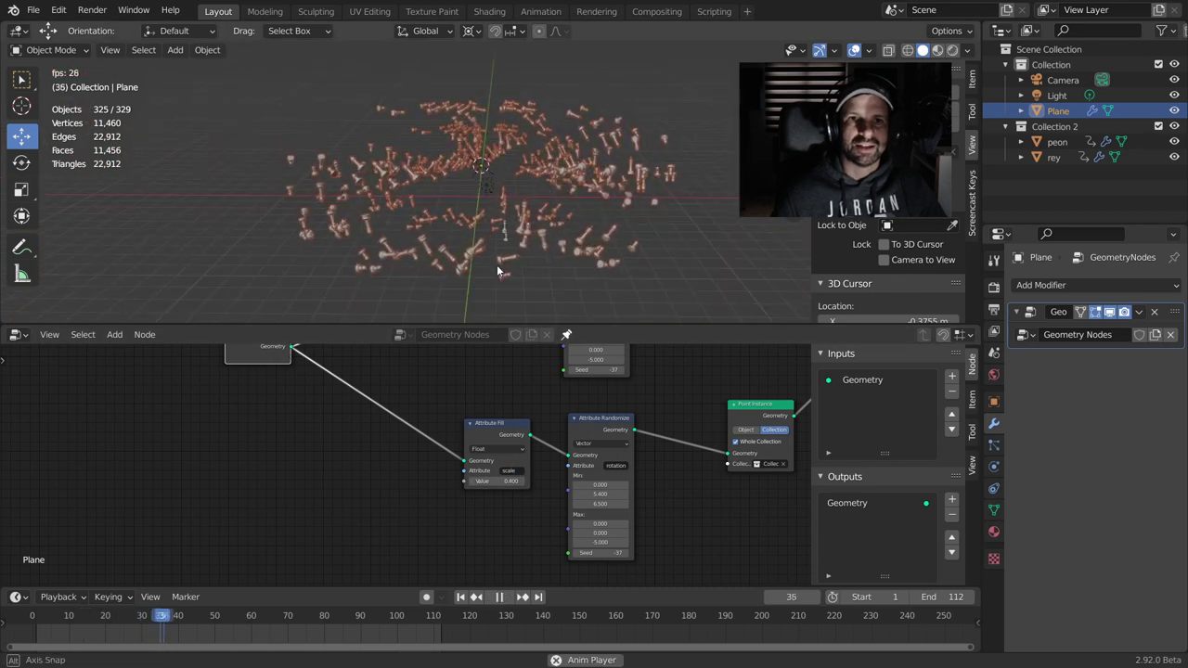
- Stop playback, drag the rotation Min Z up to 11.200, and replay
{"action": "mouse_move", "coordinate": [518, 259]}
{"action": "middle_mouse_down"}
{"action": "mouse_move", "coordinate": [533, 281]}
{"action": "mouse_move", "coordinate": [650, 297]}
{"action": "middle_mouse_up"}
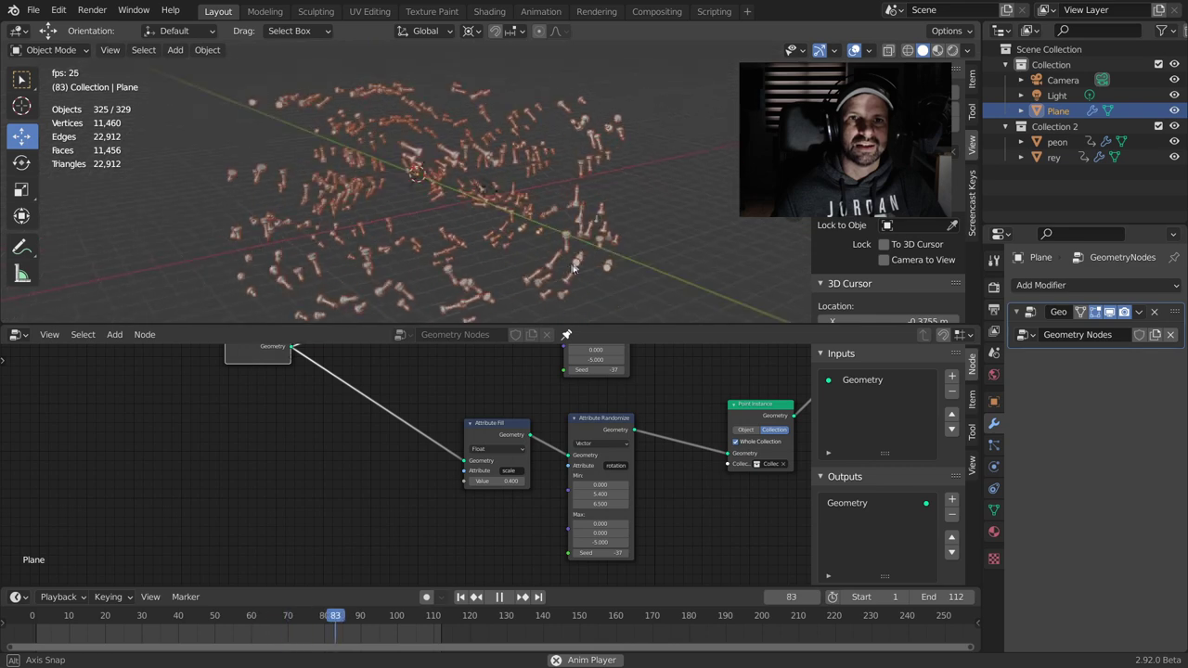
{"action": "key", "text": "space"}
{"action": "middle_click_drag", "start_coordinate": [702, 496], "coordinate": [577, 449]}
{"action": "scroll", "coordinate": [577, 449], "scroll_direction": "up", "scroll_amount": 2}
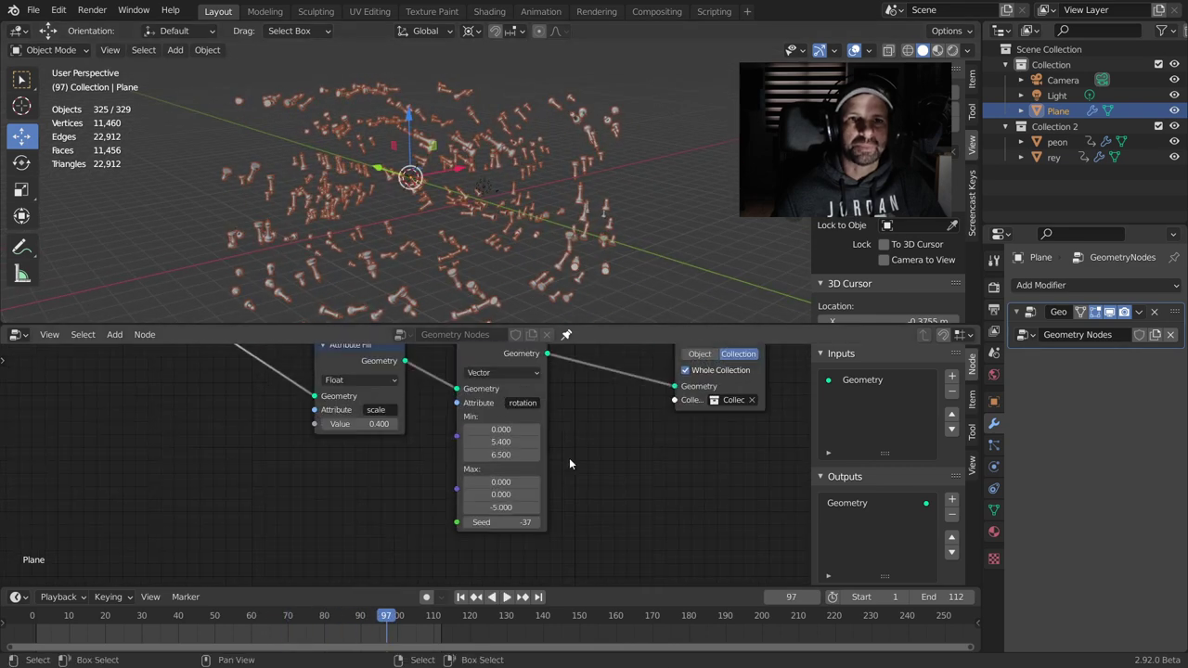
{"action": "scroll", "coordinate": [569, 458], "scroll_direction": "up", "scroll_amount": 2}
{"action": "left_click_drag", "start_coordinate": [517, 453], "coordinate": [547, 380]}
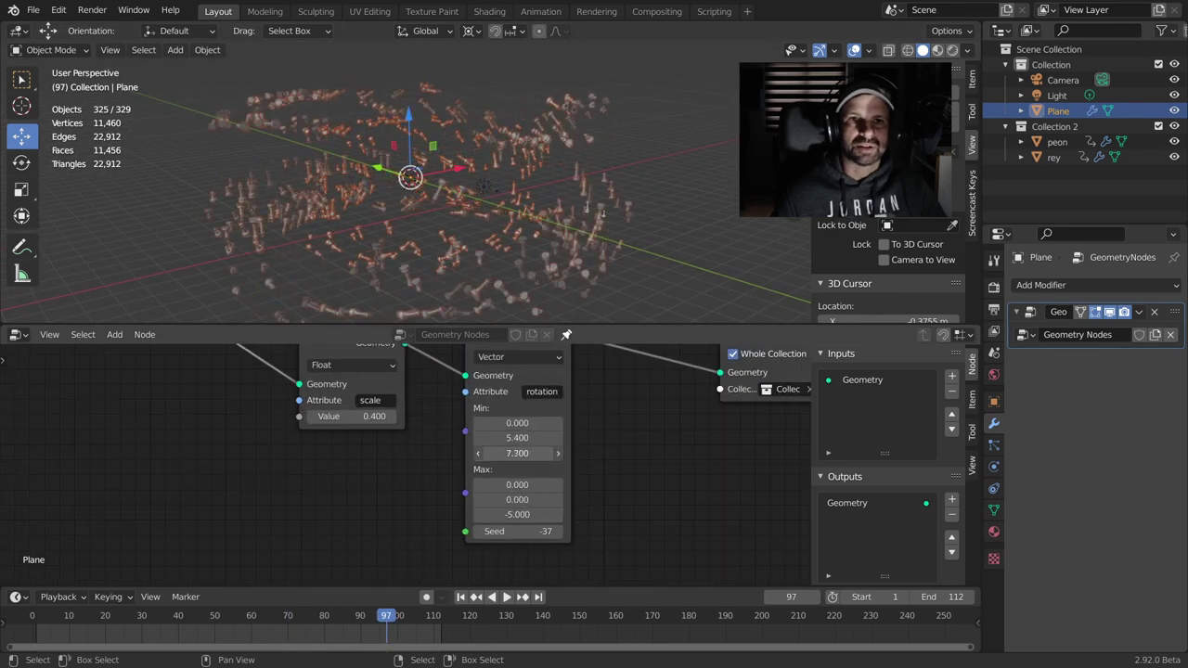
{"action": "key", "text": "space"}
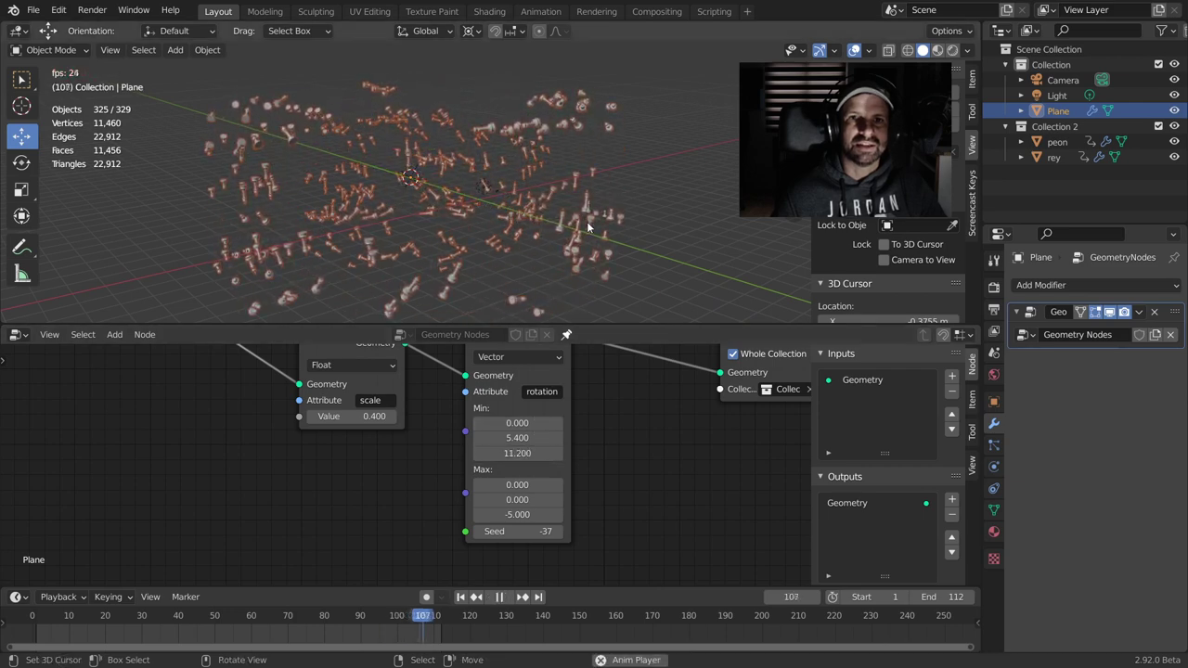
- Stop playback, rewind the timeline to frame 0, and nudge Min Z to 11.700
{"action": "middle_click_drag", "start_coordinate": [520, 186], "coordinate": [513, 229]}
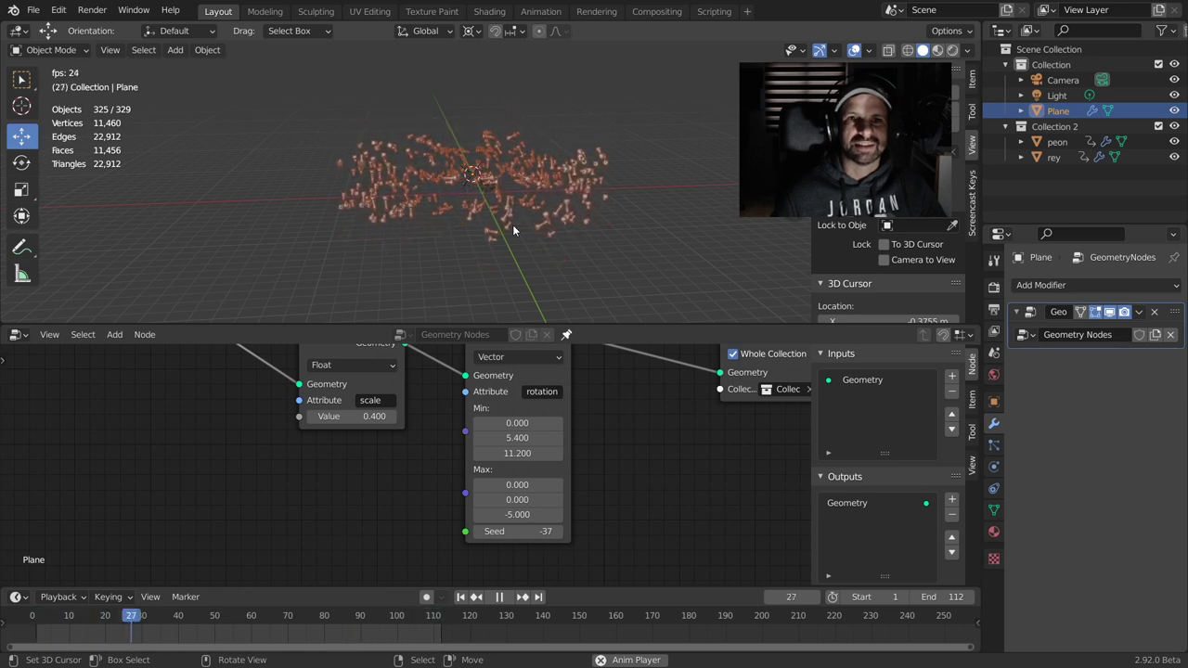
{"action": "key", "text": "space"}
{"action": "left_click", "coordinate": [204, 615]}
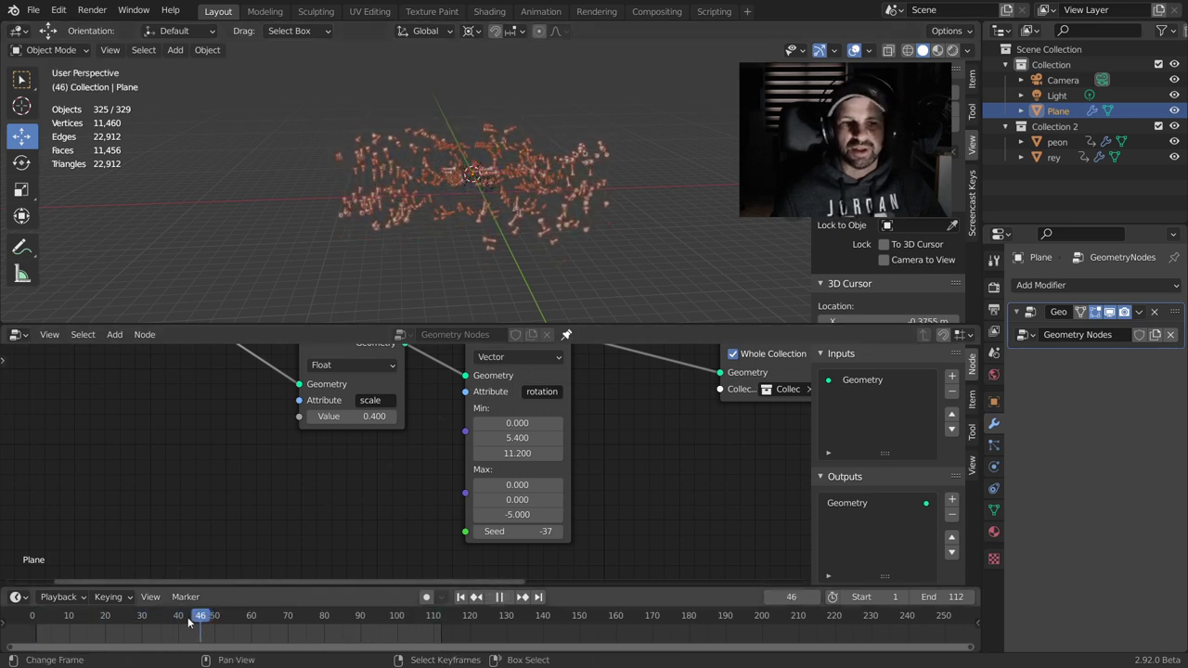
{"action": "left_click_drag", "start_coordinate": [204, 615], "coordinate": [33, 615]}
{"action": "left_click_drag", "start_coordinate": [527, 453], "coordinate": [557, 454]}
- Set the rotation Min Z to 0 and keyframe the Min values at frame 0
{"action": "left_click", "coordinate": [517, 454]}
{"action": "type", "text": "0"}
{"action": "key", "text": "Return"}
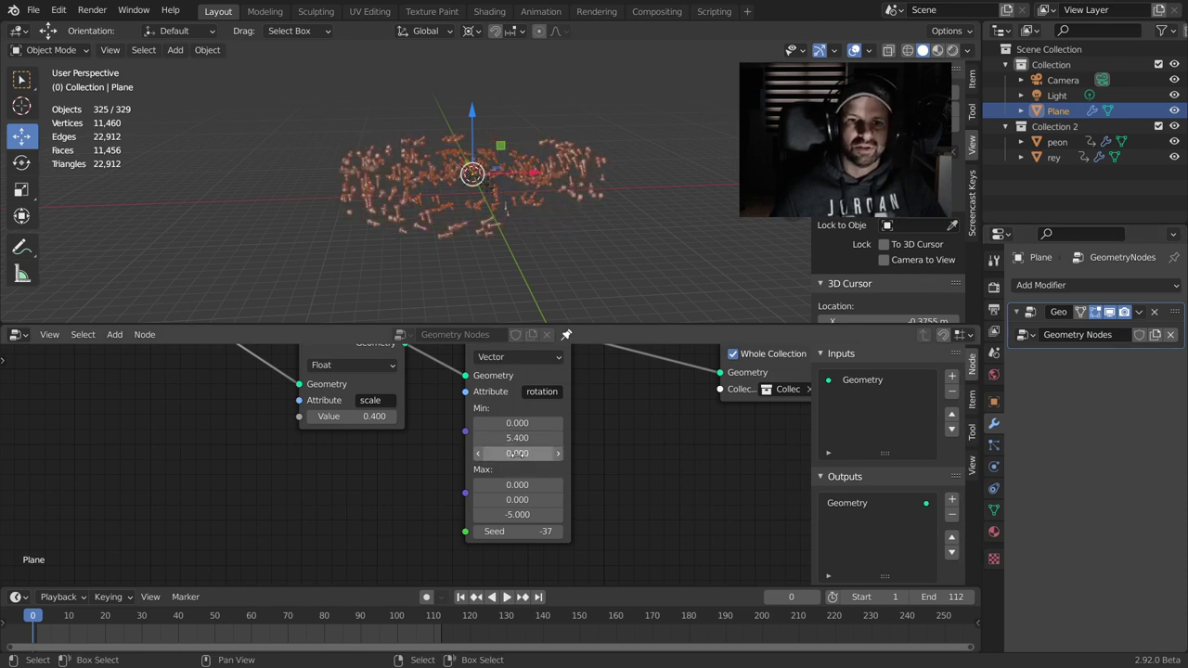
{"action": "right_click", "coordinate": [518, 453]}
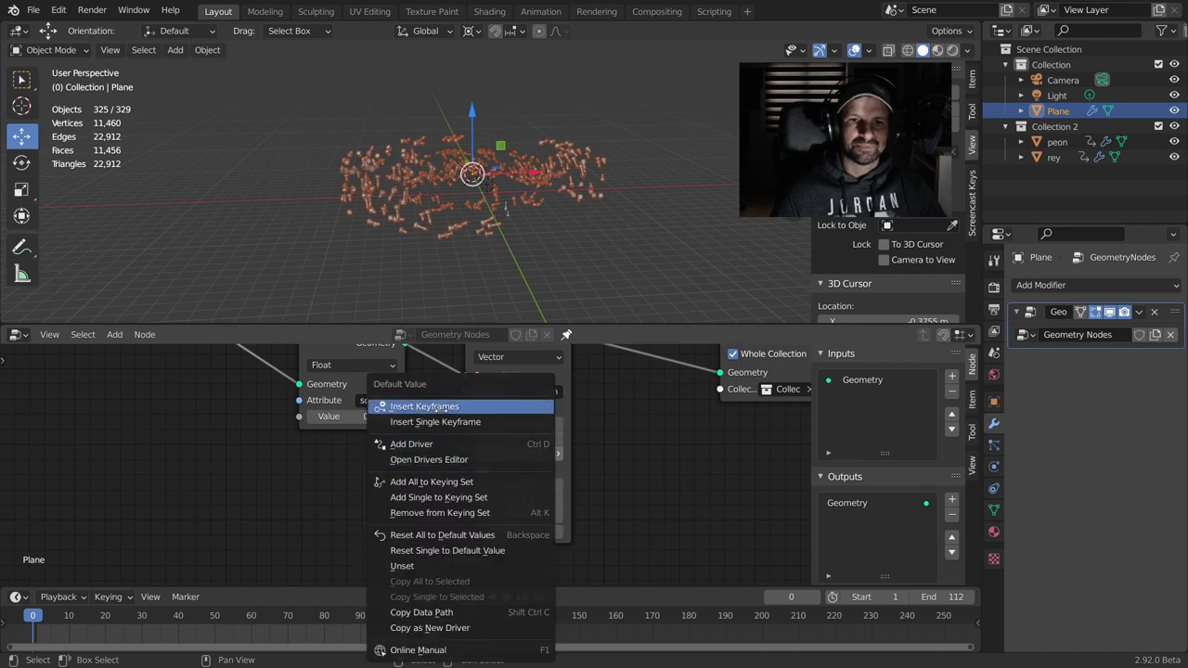
{"action": "left_click", "coordinate": [436, 407]}
- At frame 110, raise Min Z, keyframe the Min values again, and play
{"action": "left_click", "coordinate": [436, 638]}
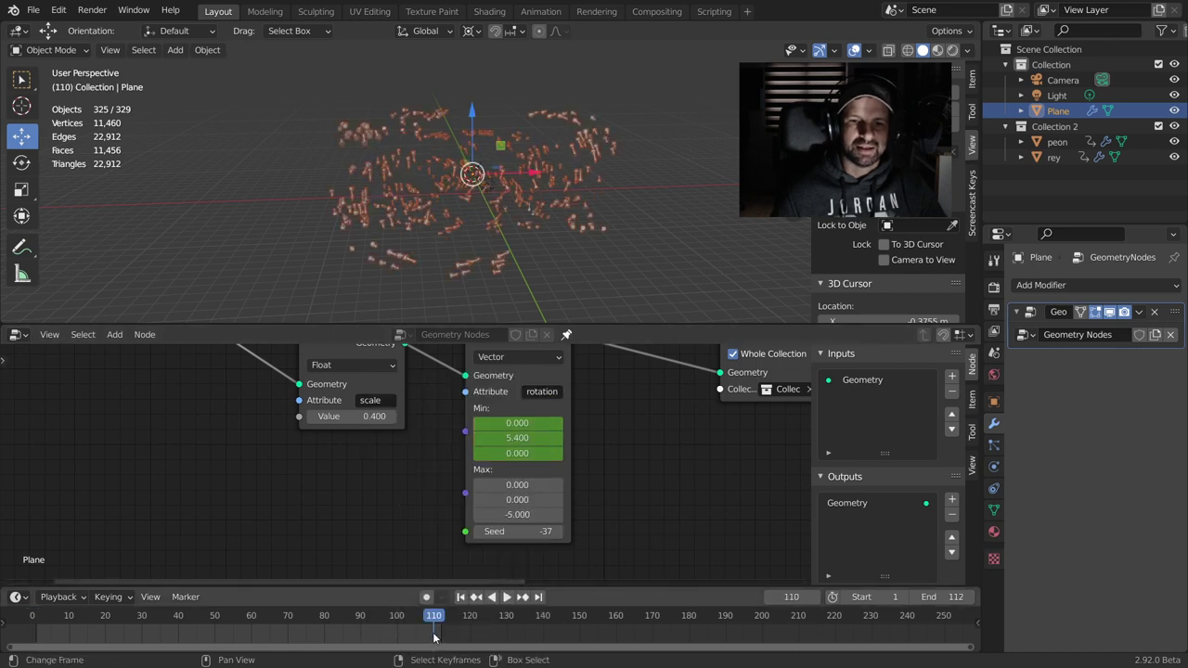
{"action": "left_click_drag", "start_coordinate": [518, 454], "coordinate": [566, 454]}
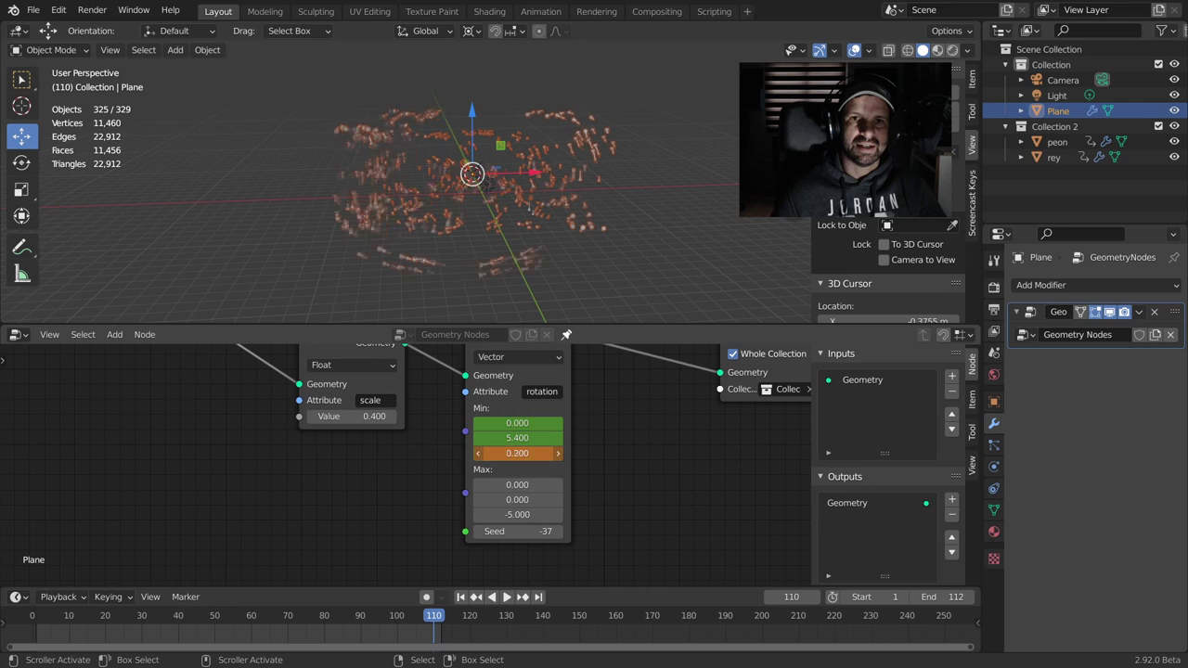
{"action": "right_click", "coordinate": [516, 453]}
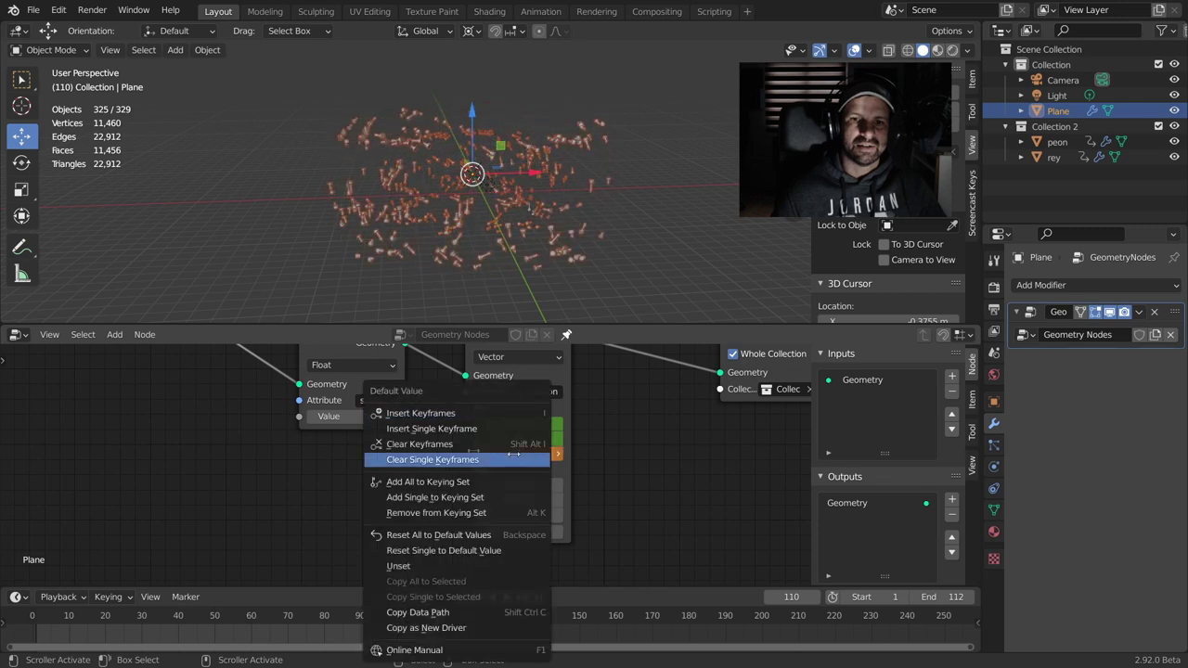
{"action": "left_click", "coordinate": [543, 414]}
{"action": "key", "text": "space"}
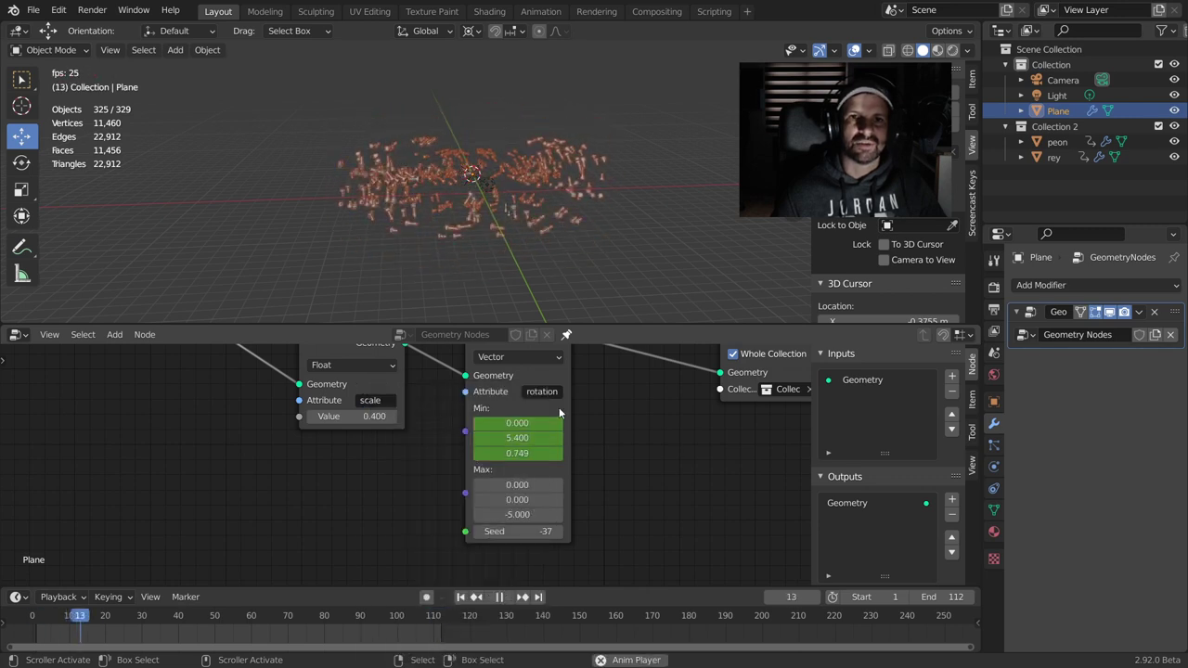